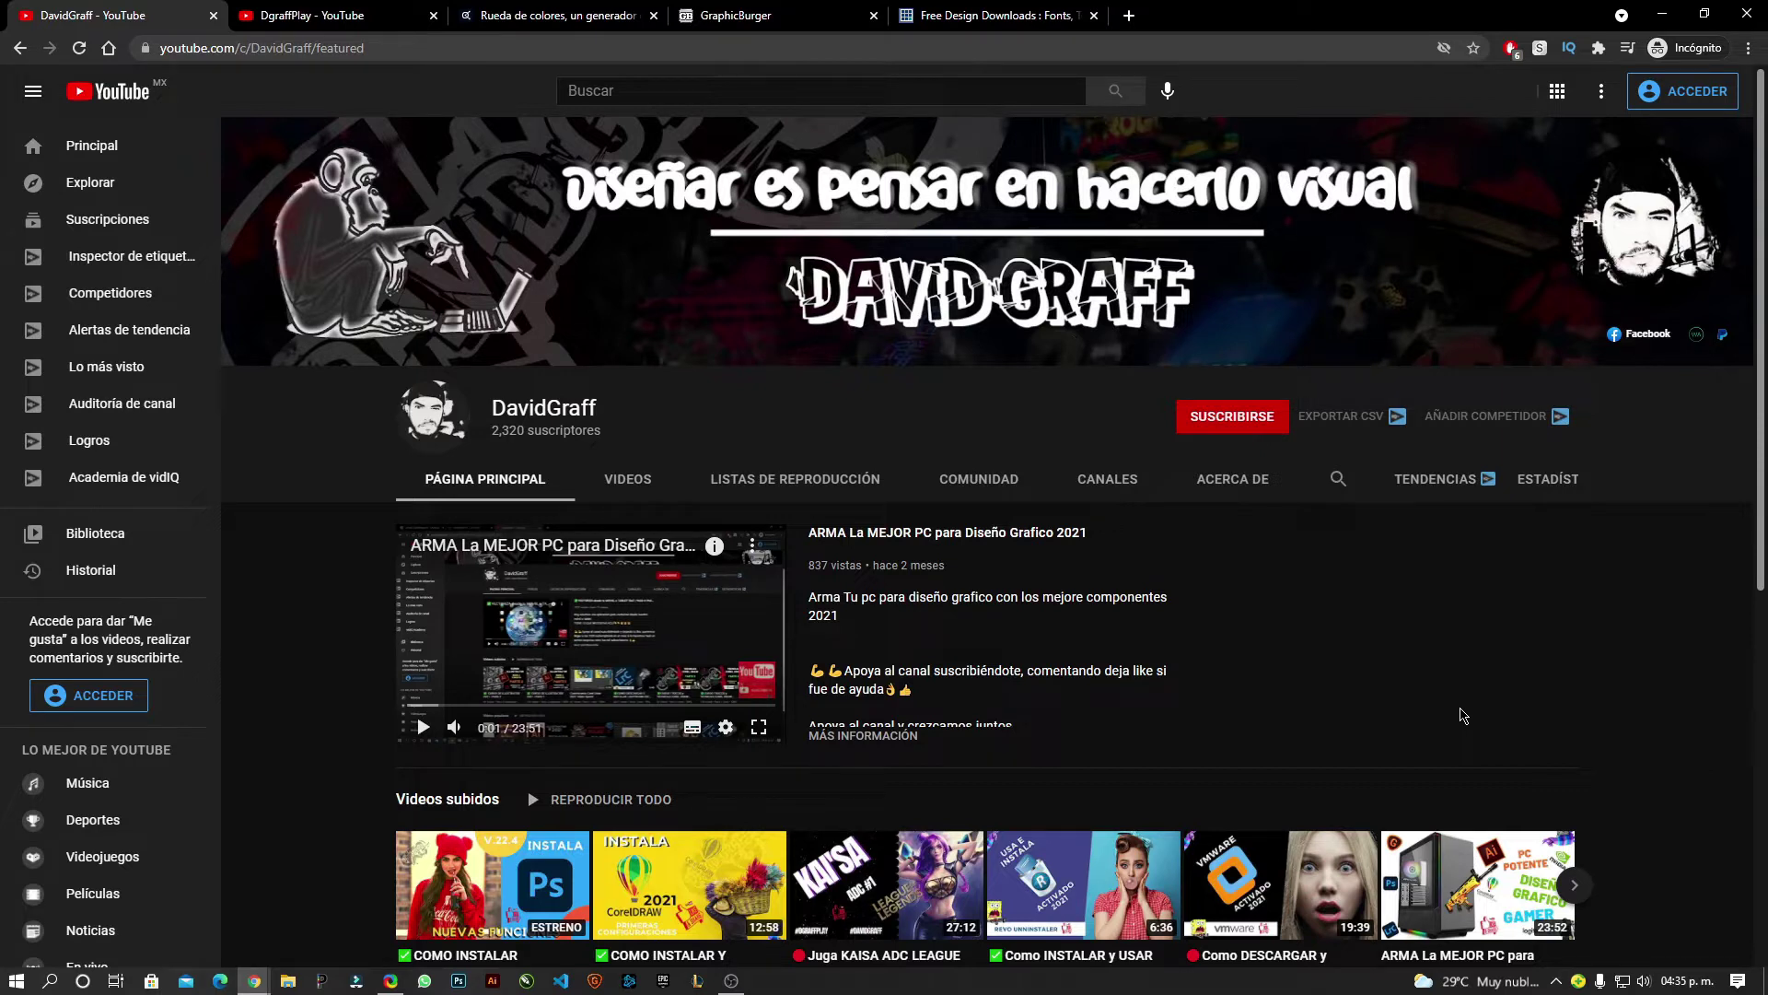
Scroll the DavidGraff channel, visit DgraffPlay, then return to DavidGraff.
scroll(1463, 715, down, 2)
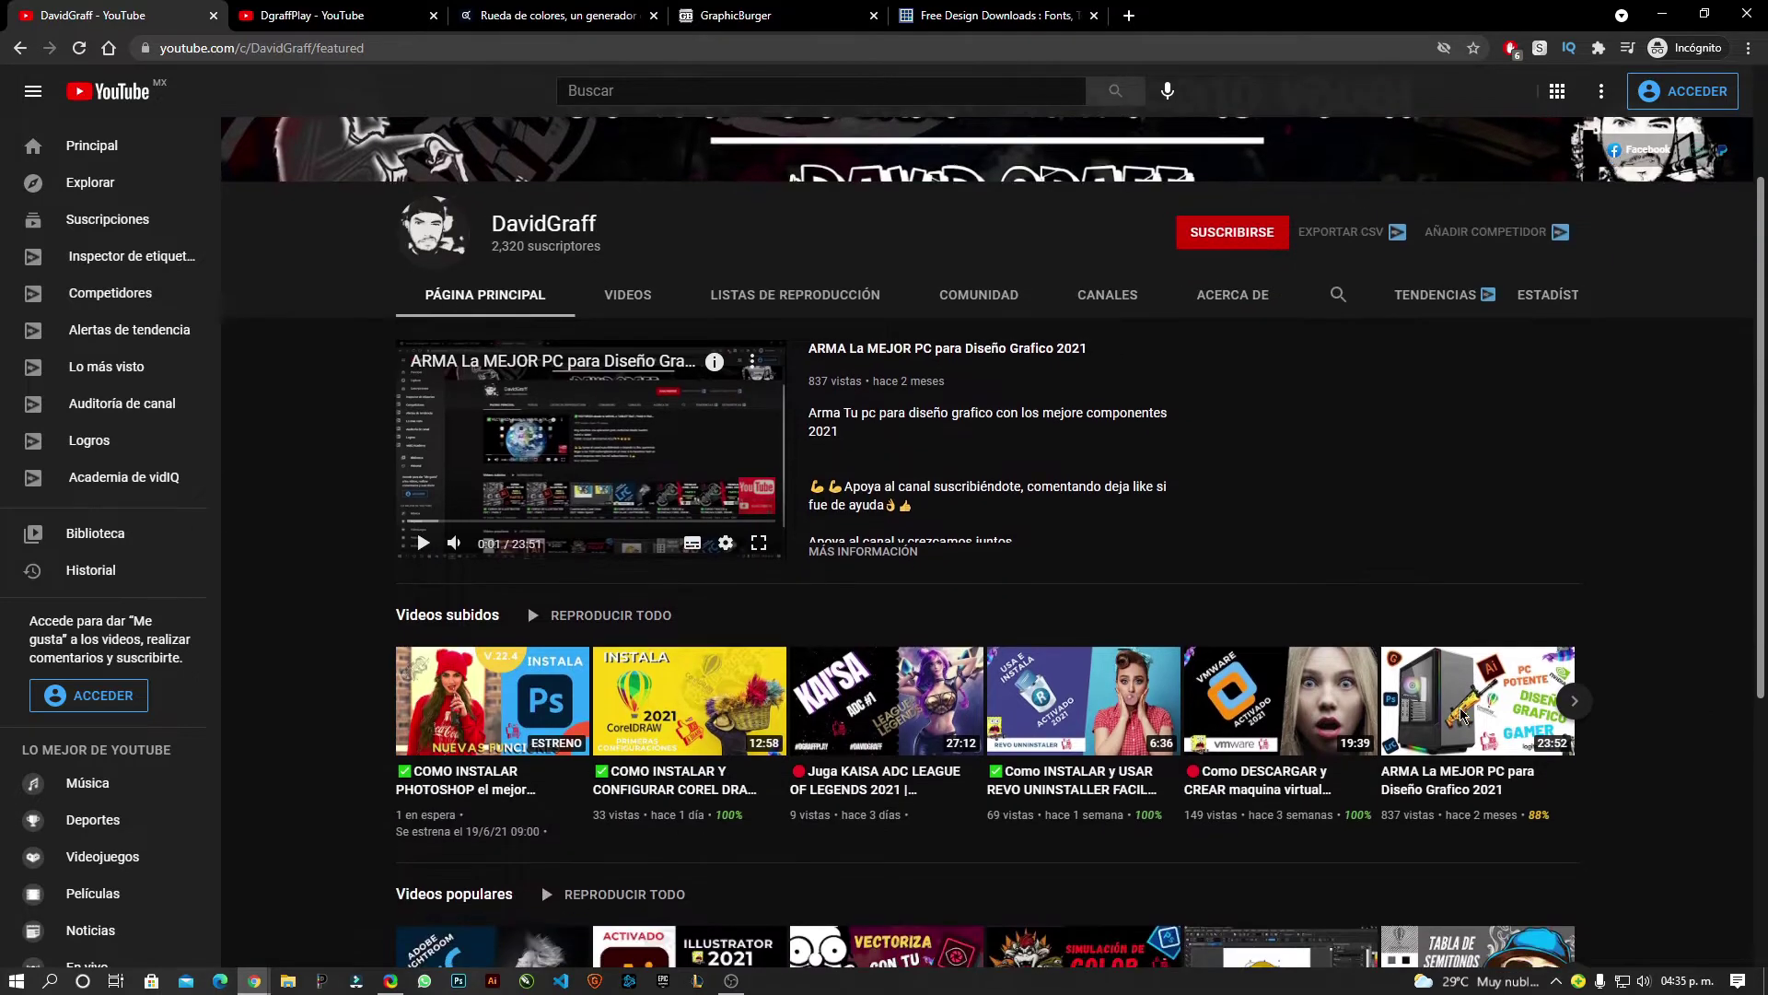
scroll(1393, 734, up, 1)
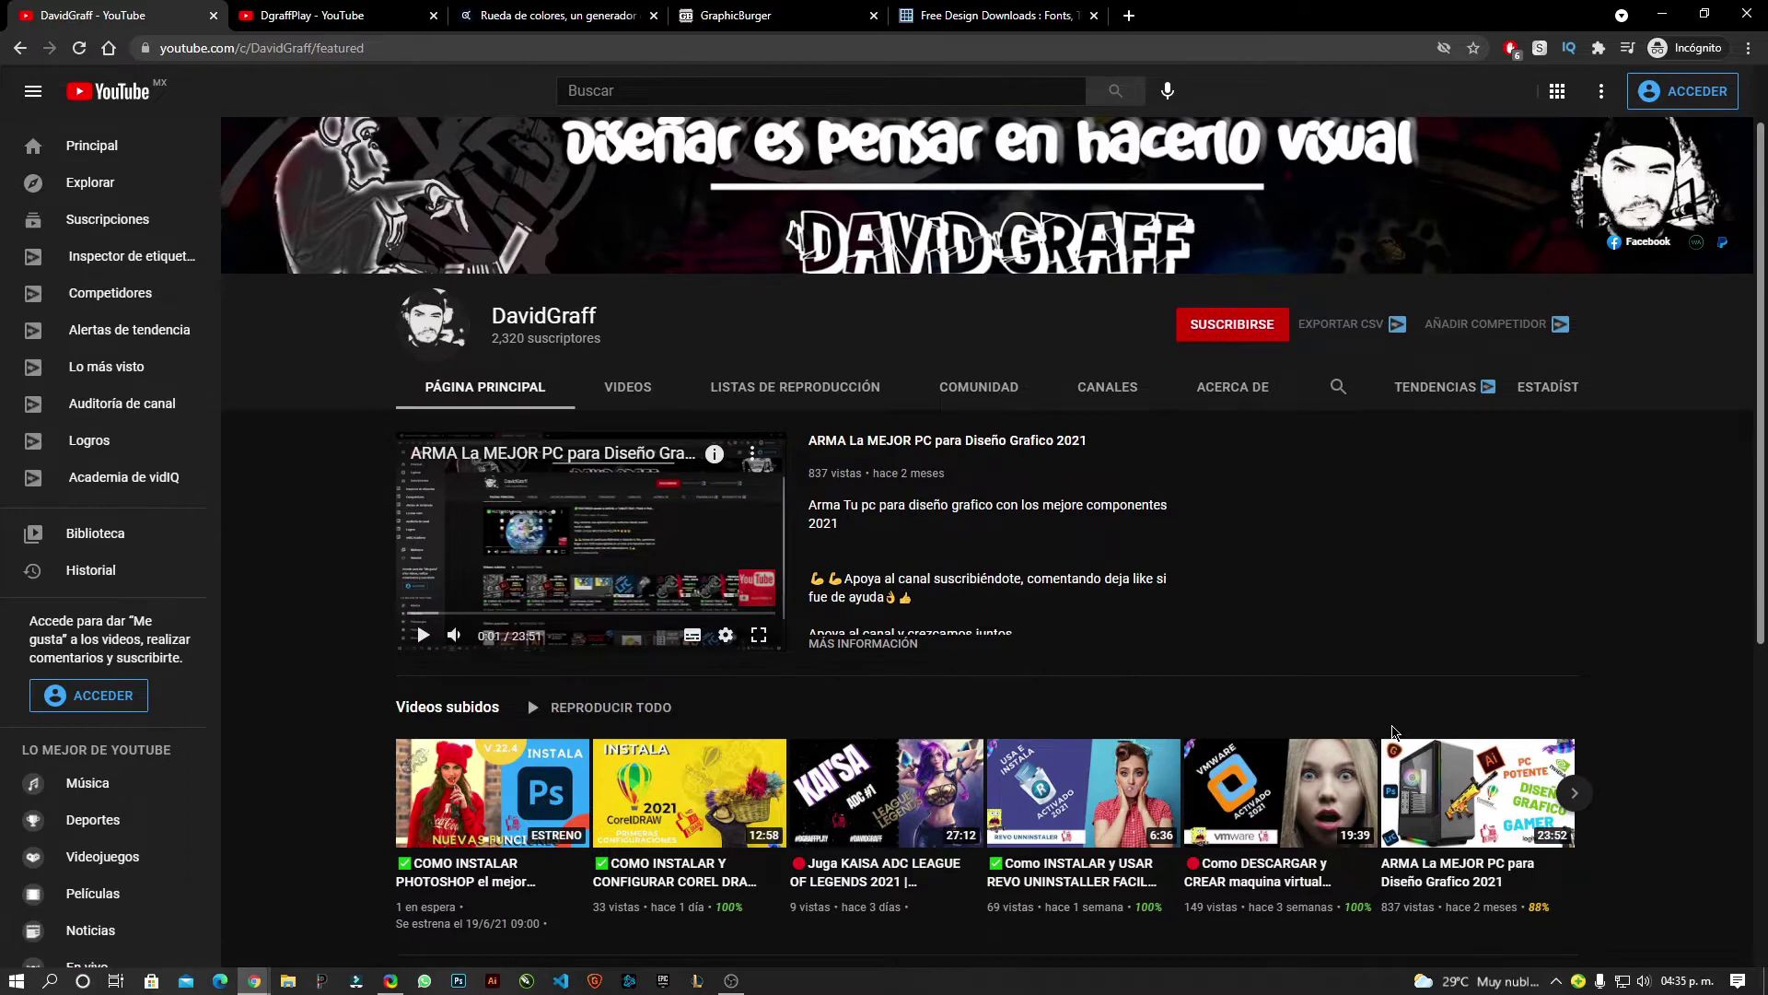
scroll(1382, 659, up, 1)
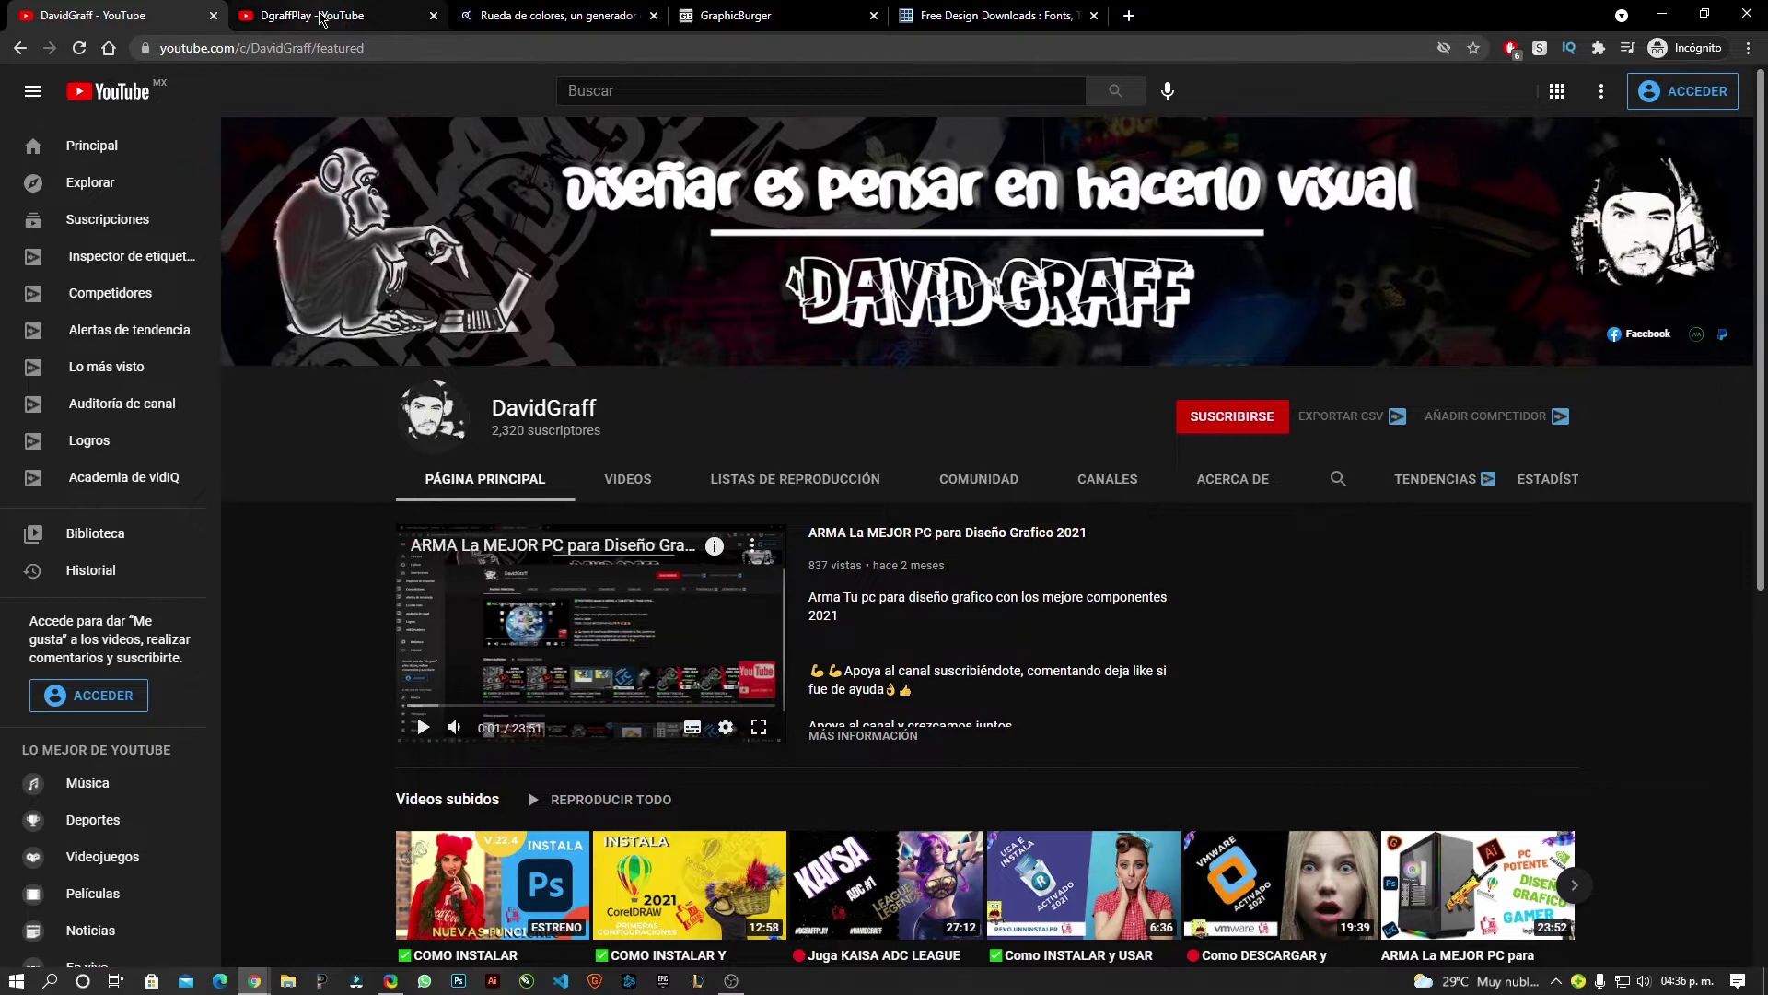
click(324, 15)
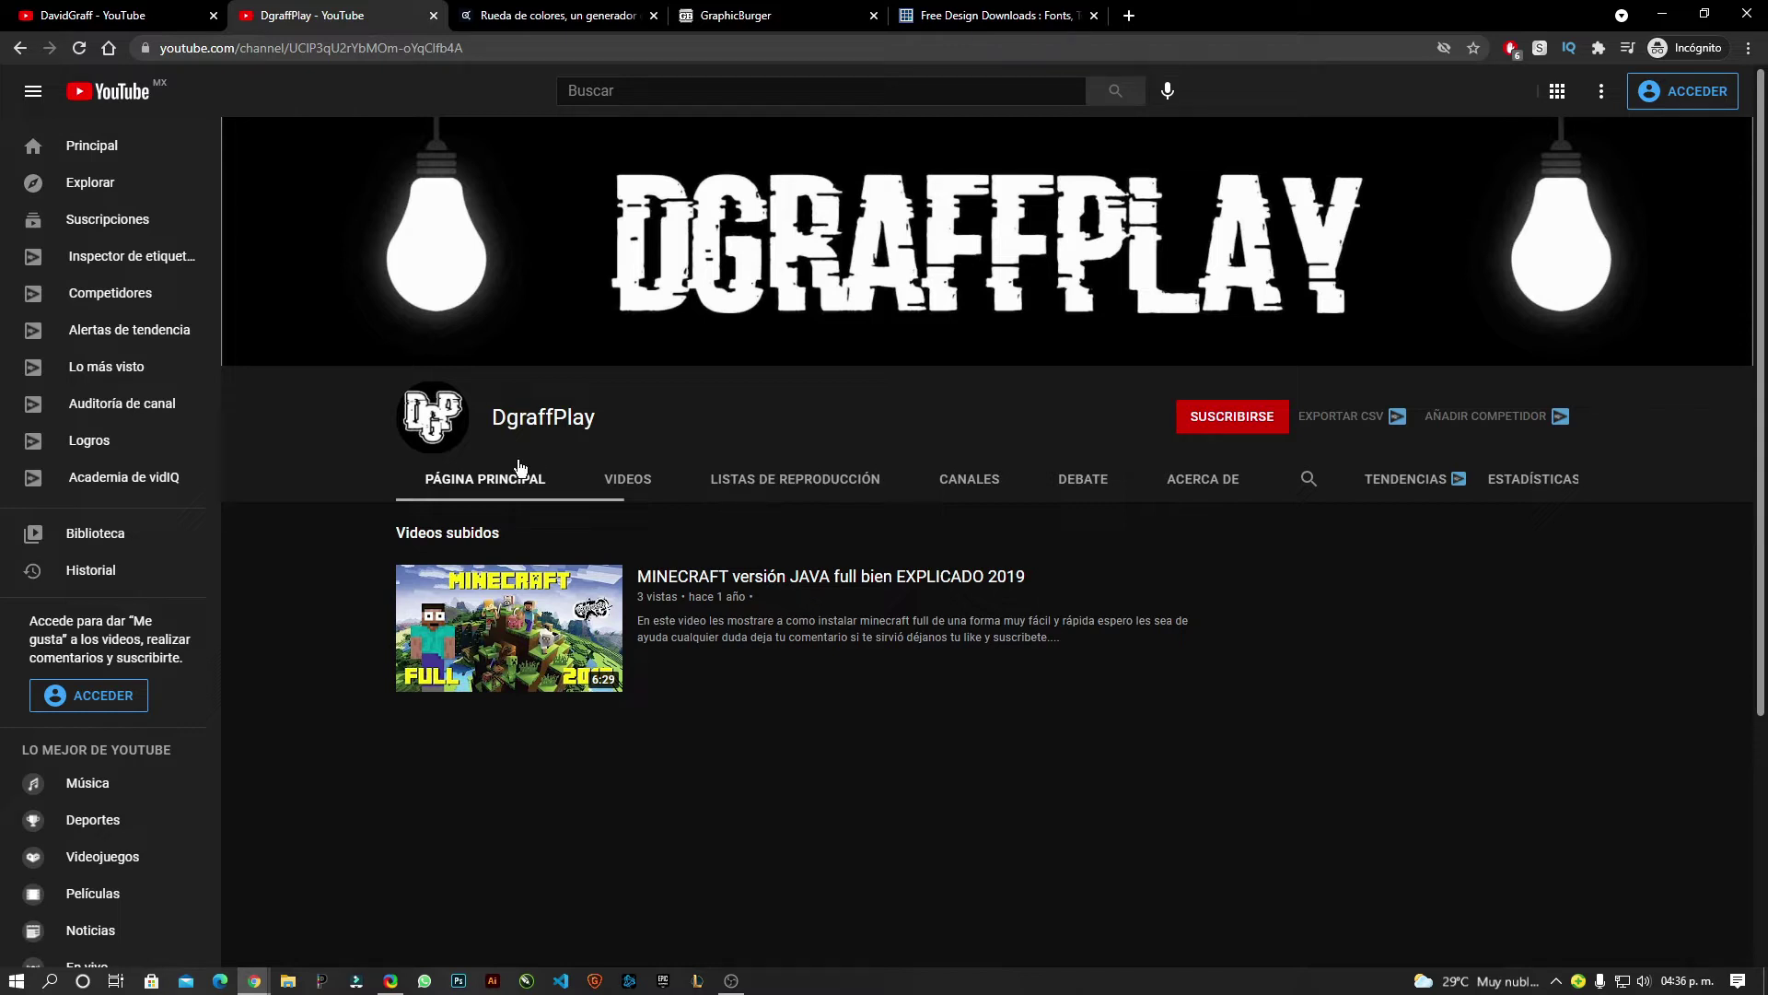
click(138, 10)
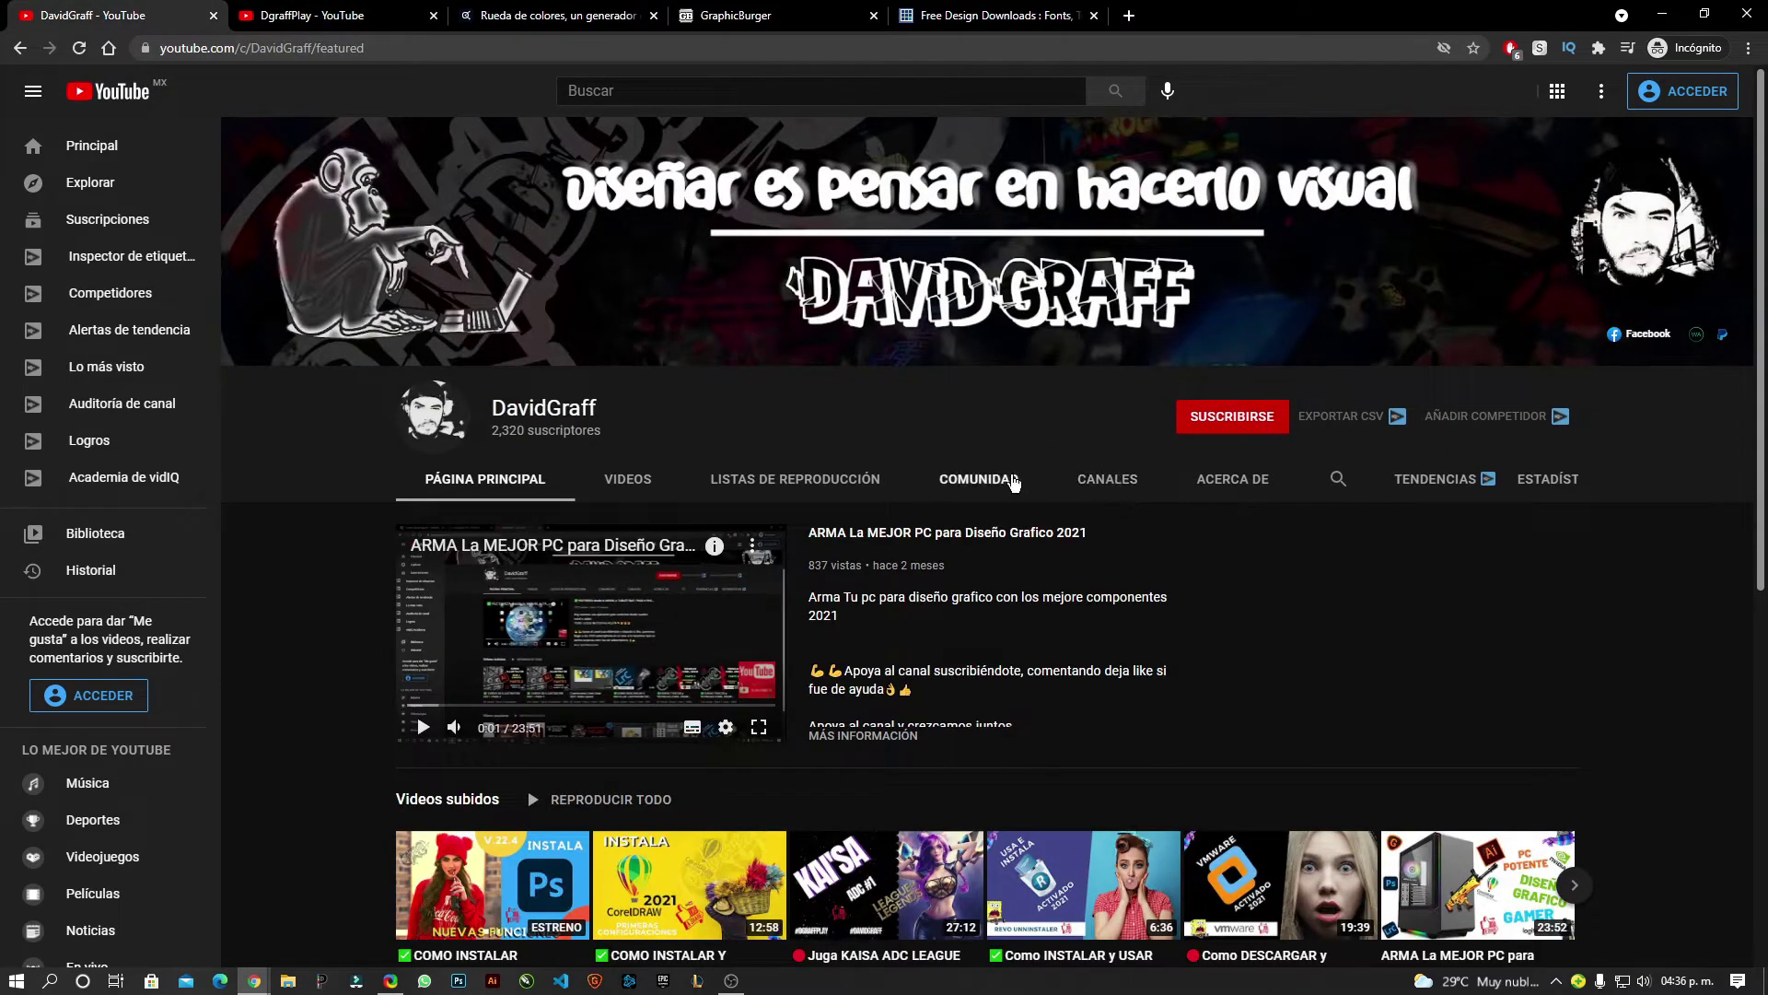
View the COMUNIDAD posts, go back to PÁGINA PRINCIPAL, pause the featured video, and launch CorelDRAW 2019.
click(1010, 480)
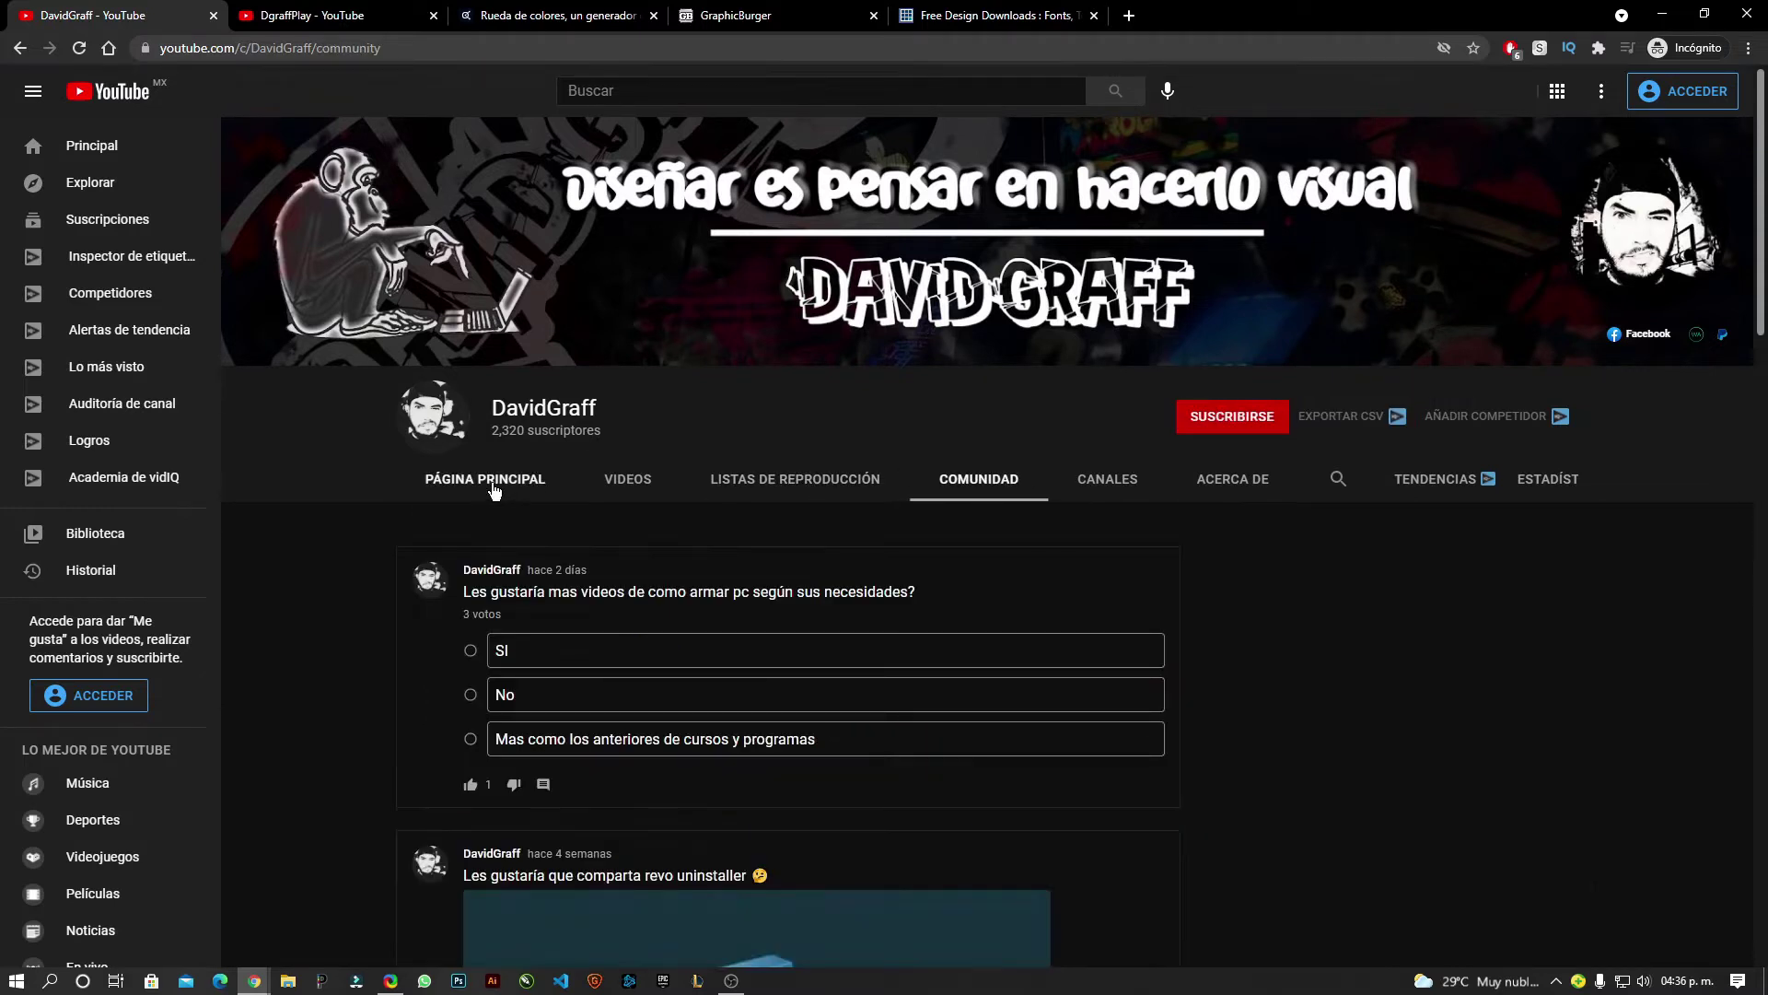
click(492, 480)
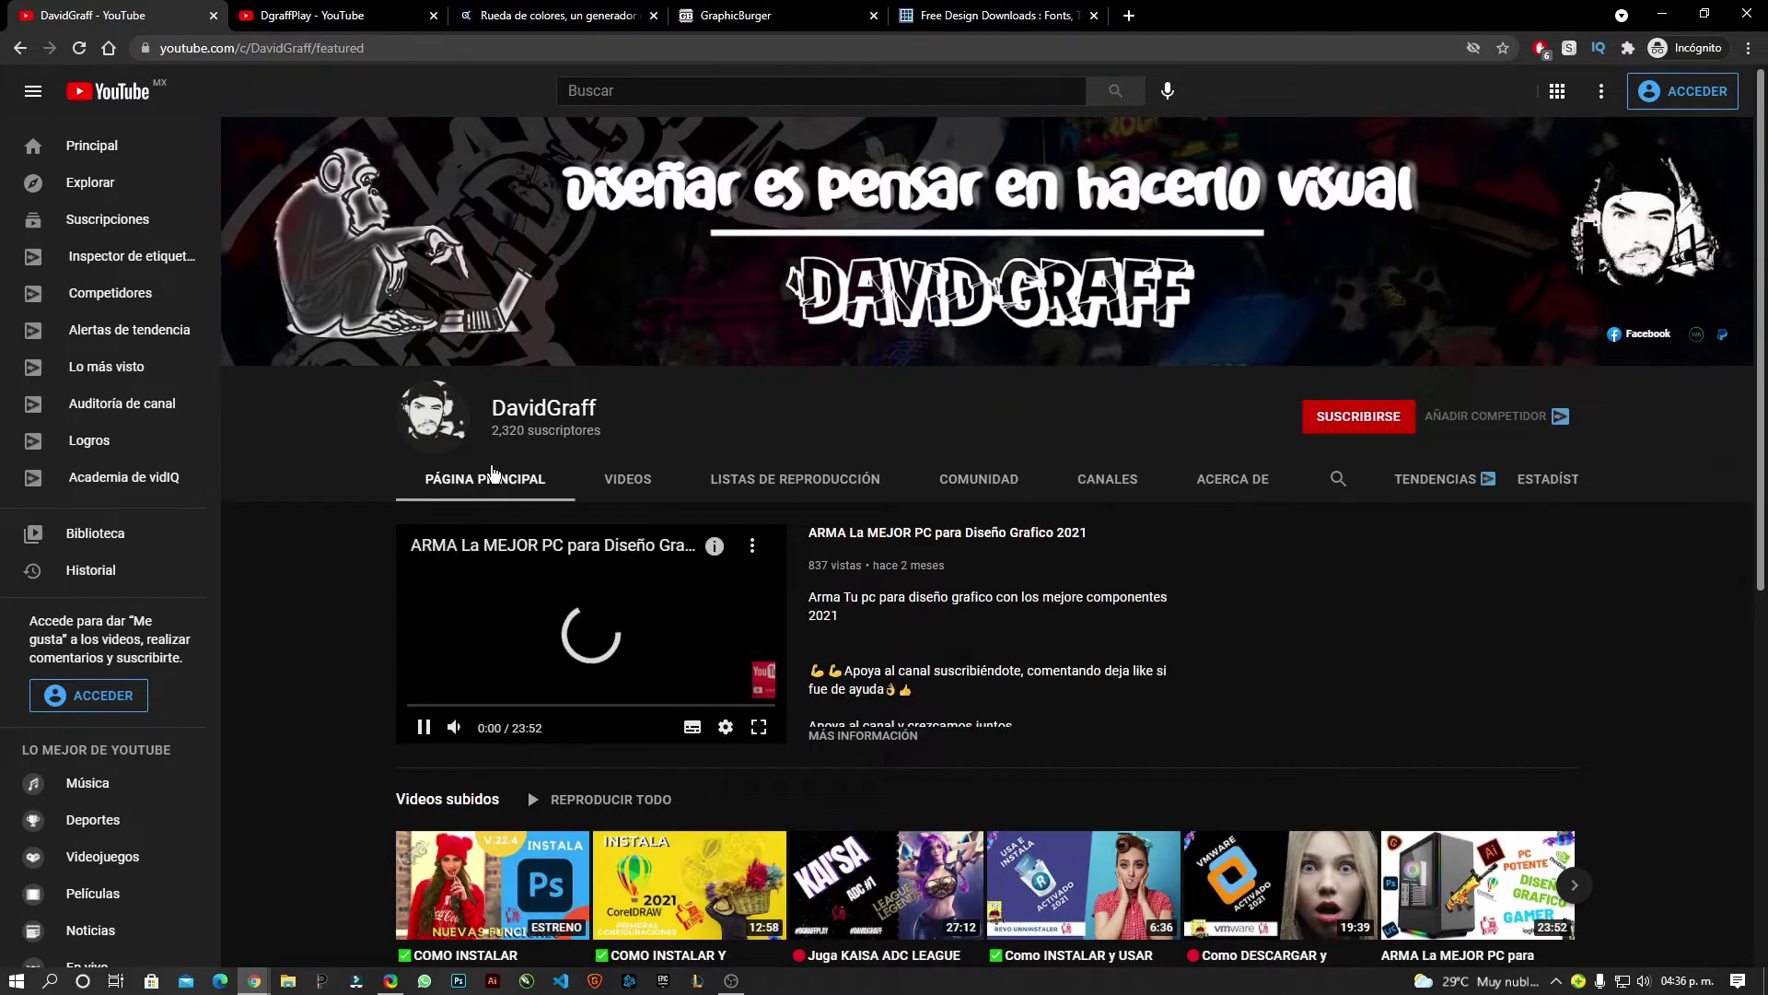
click(491, 611)
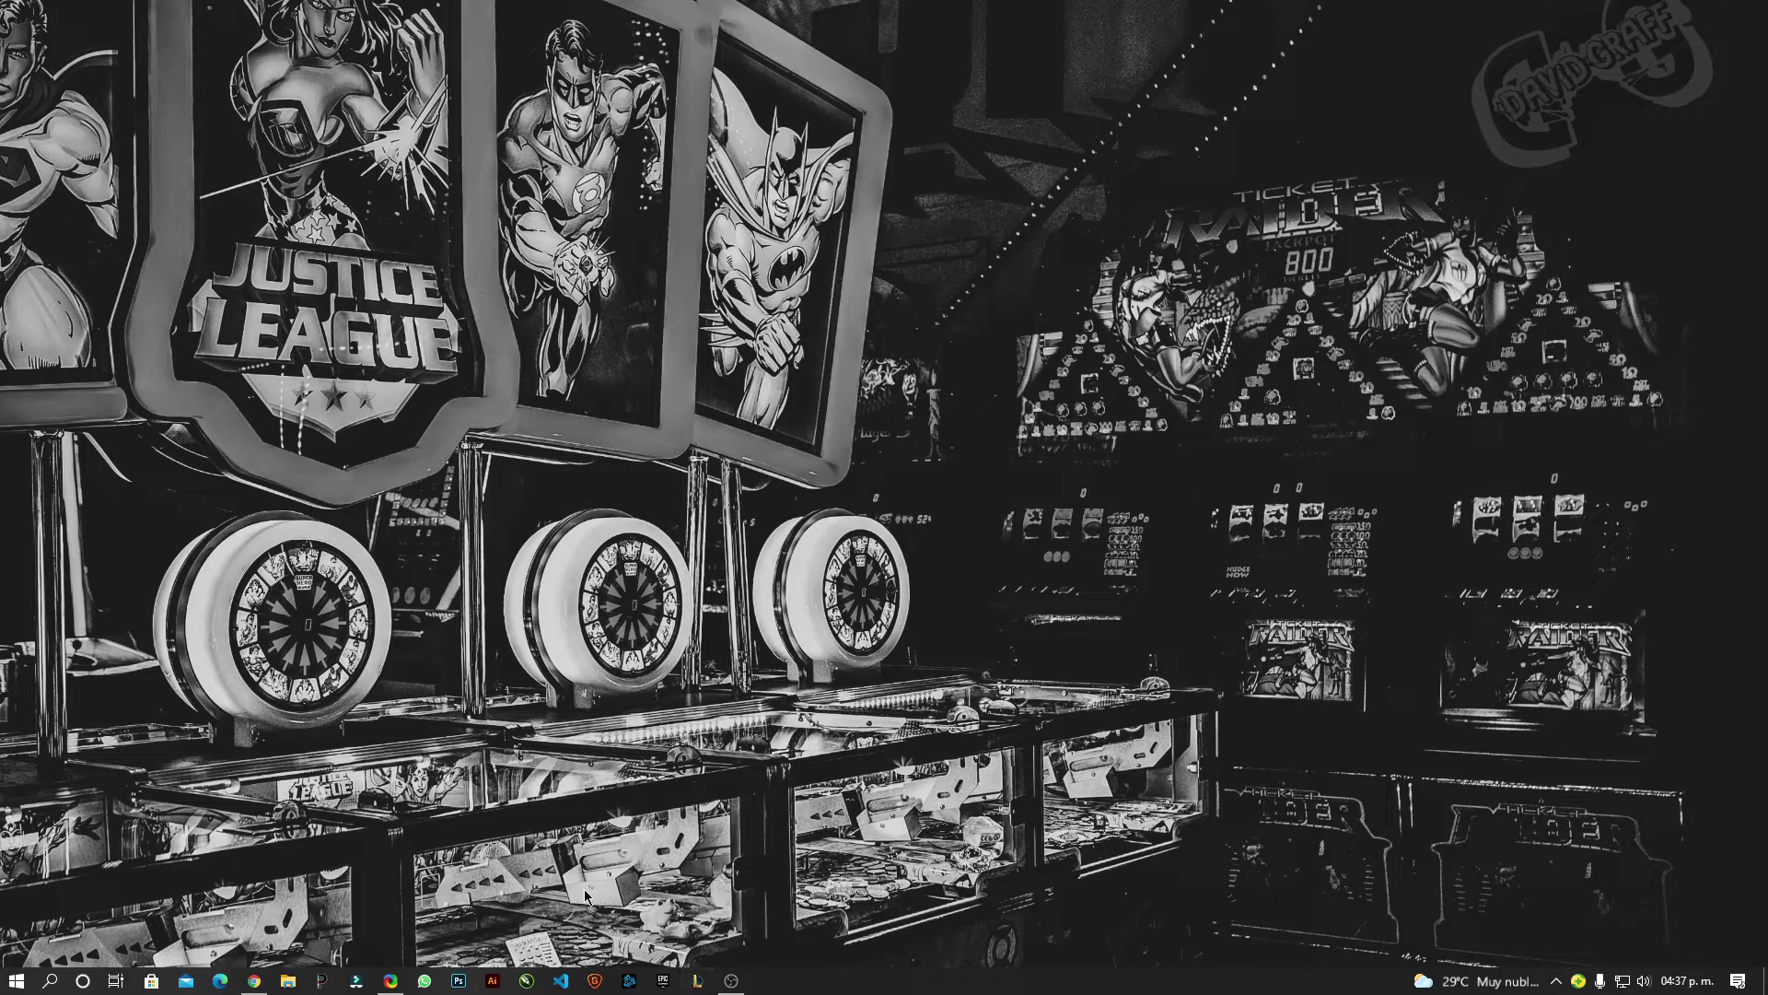
click(525, 980)
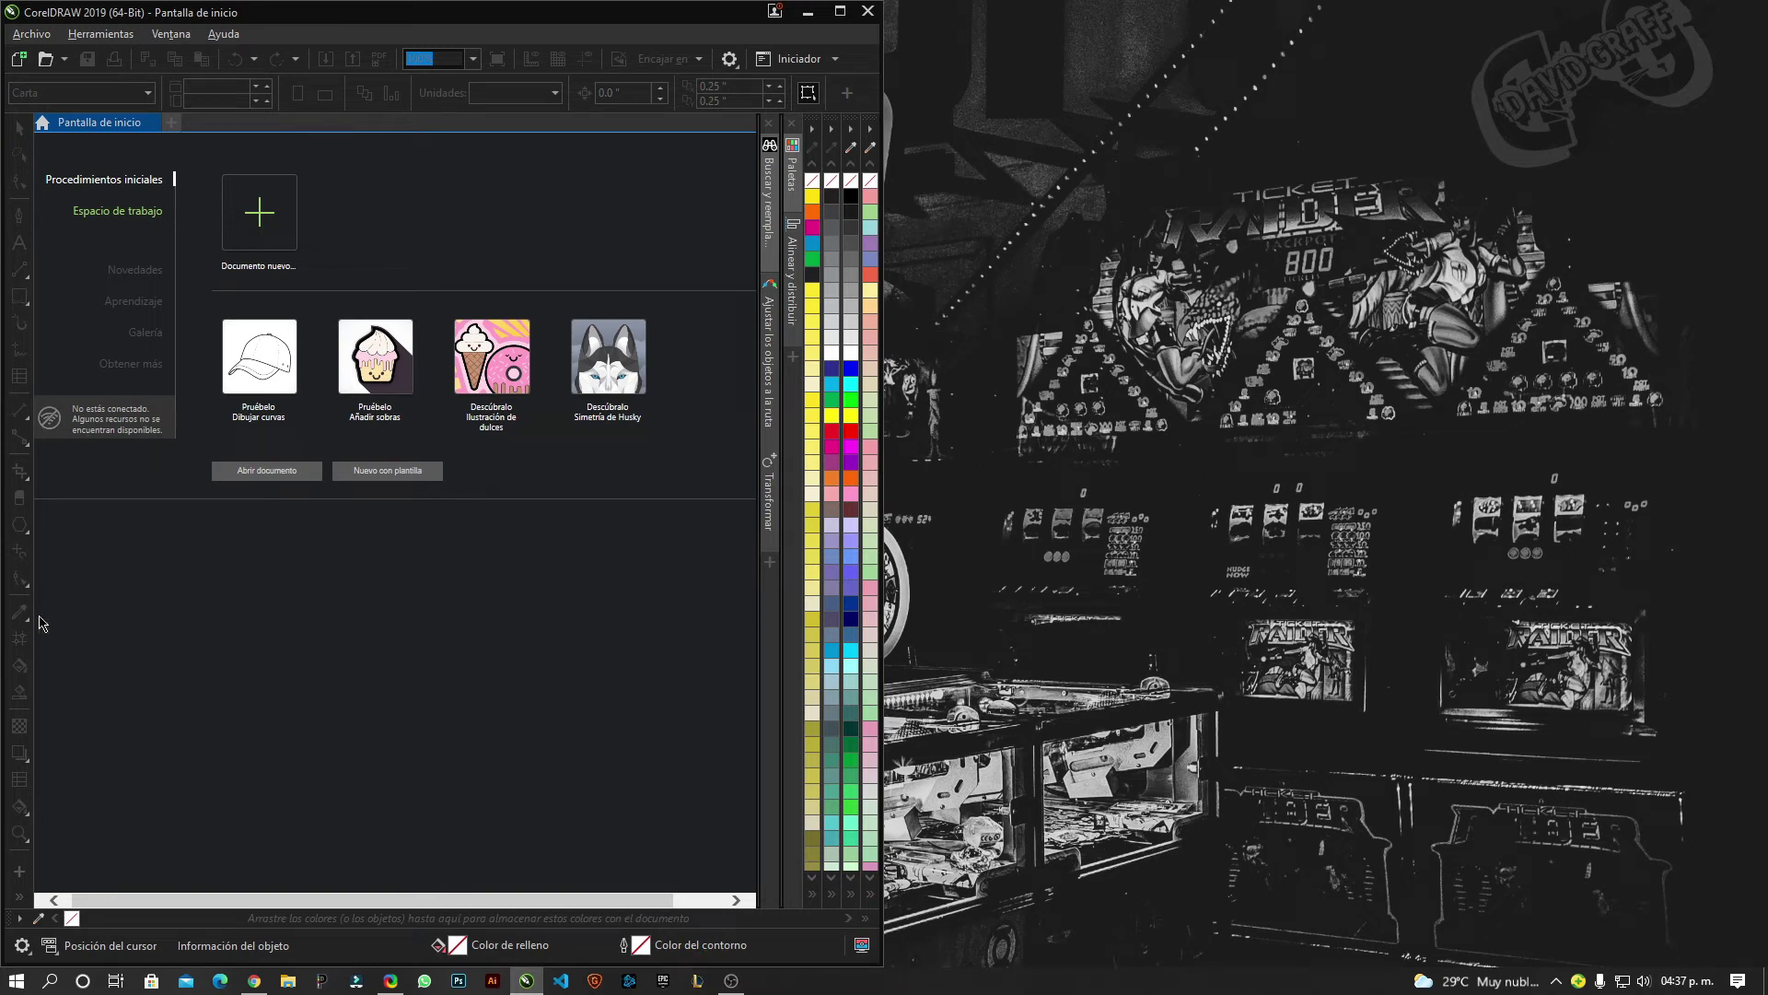
Create a new blank Tabloide-size document measured in pulgadas.
click(171, 122)
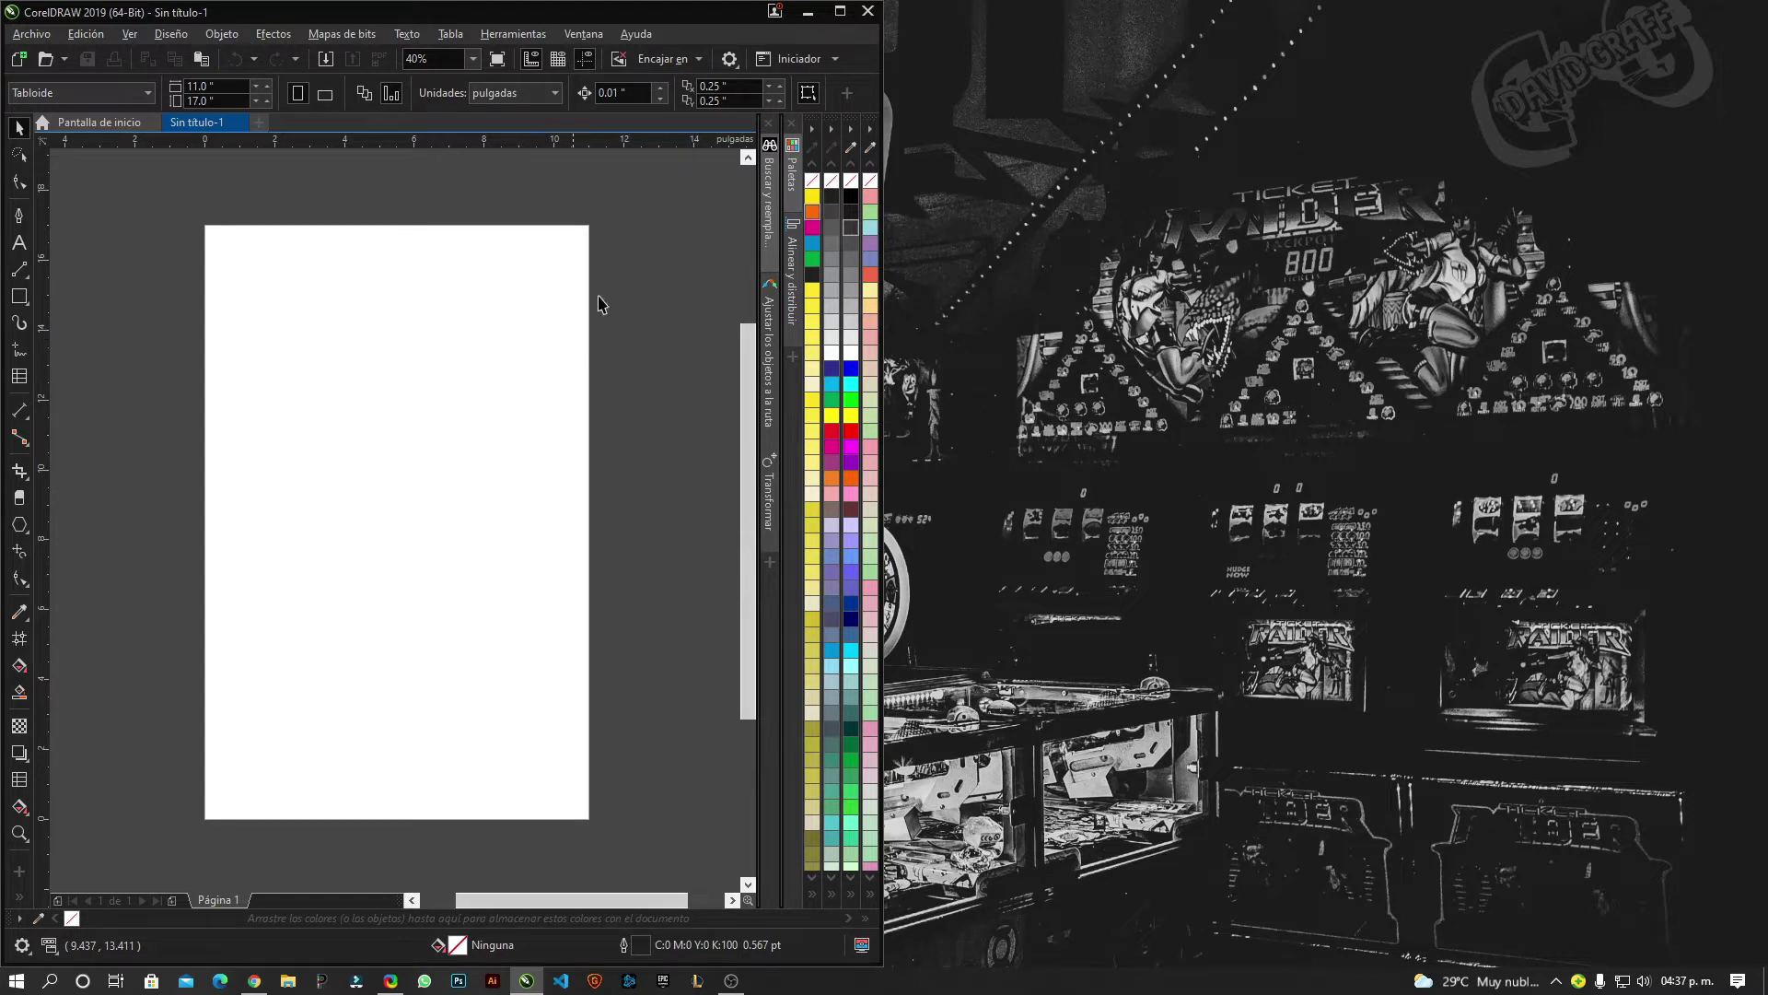
Close the CorelDRAW 2019 window with its blank document.
click(868, 13)
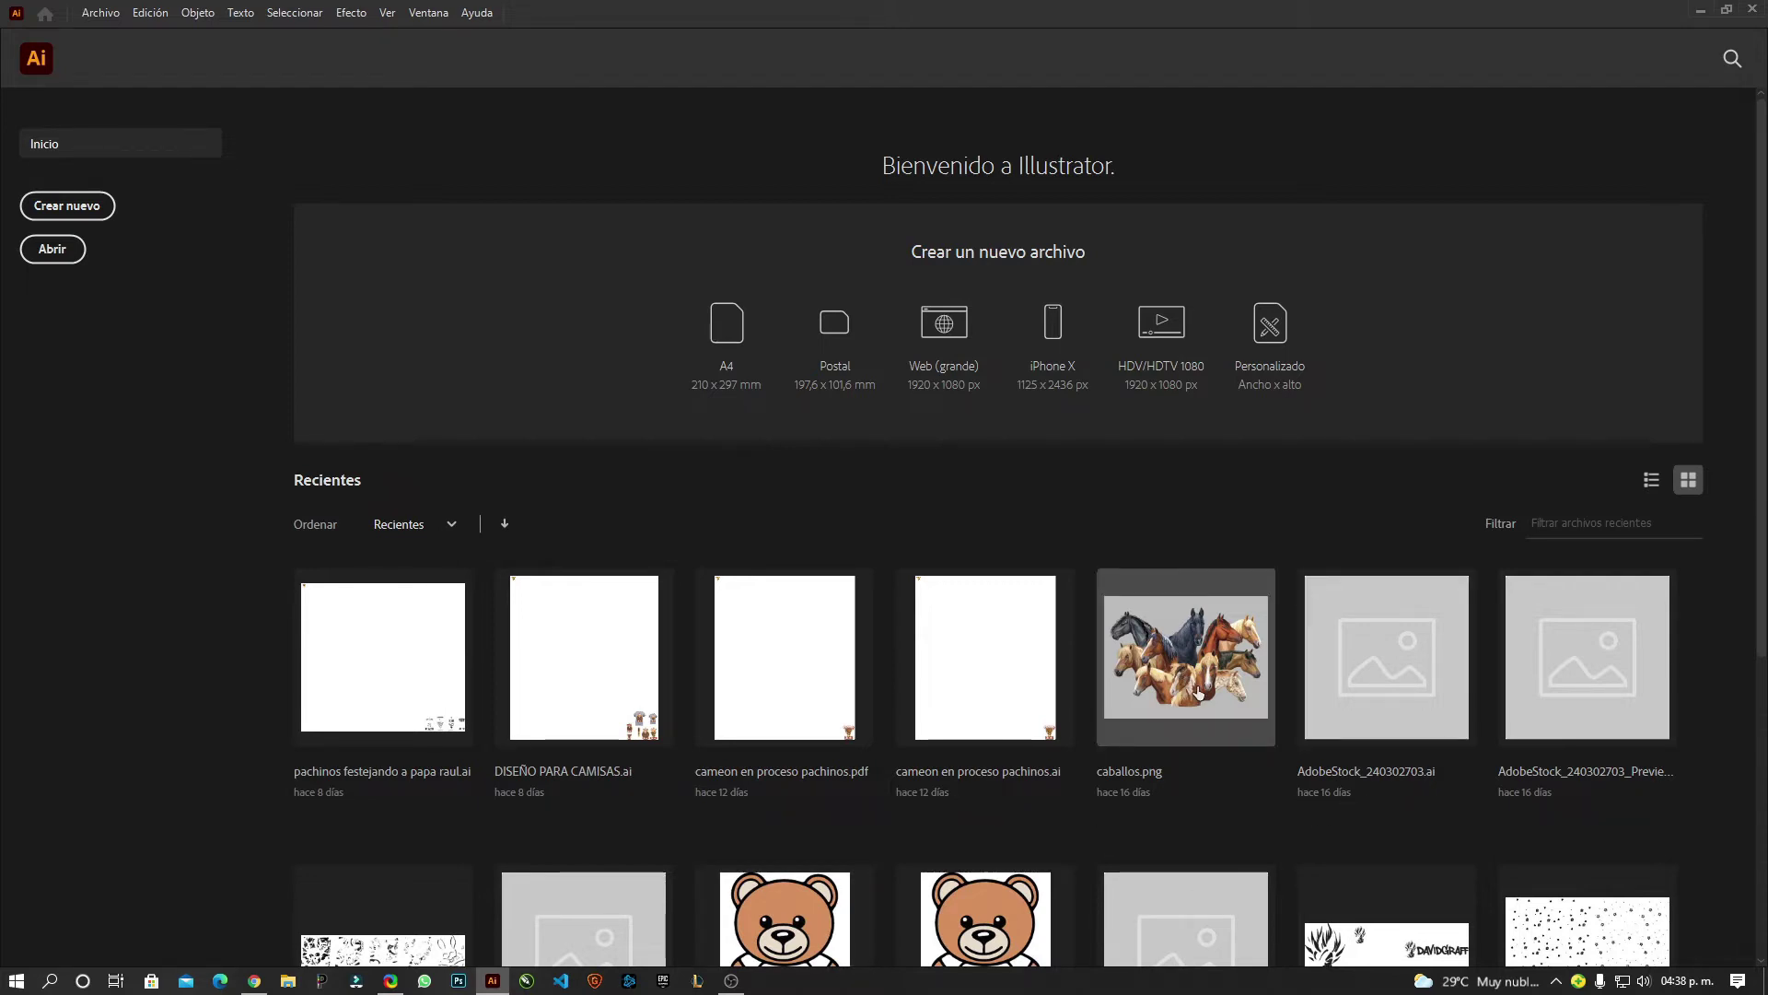
Open caballos.png from Recientes, zoom in and out on it, then close Illustrator.
click(1170, 686)
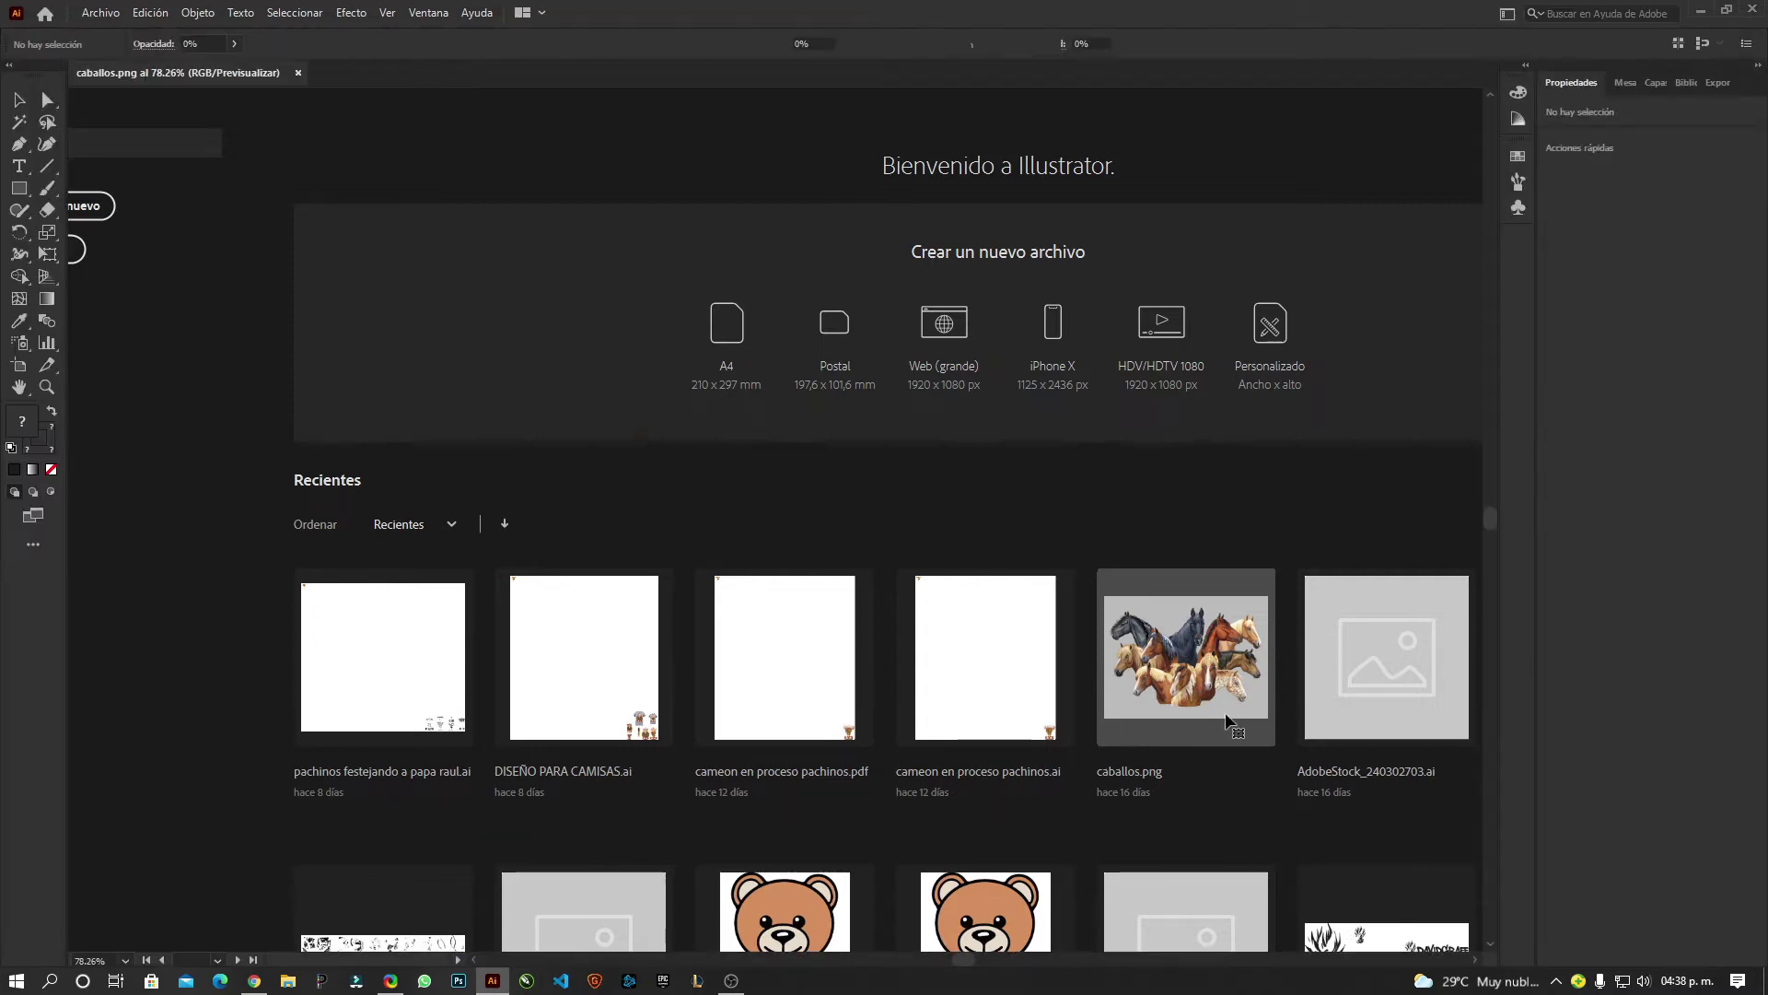
scroll(787, 479, up, 5)
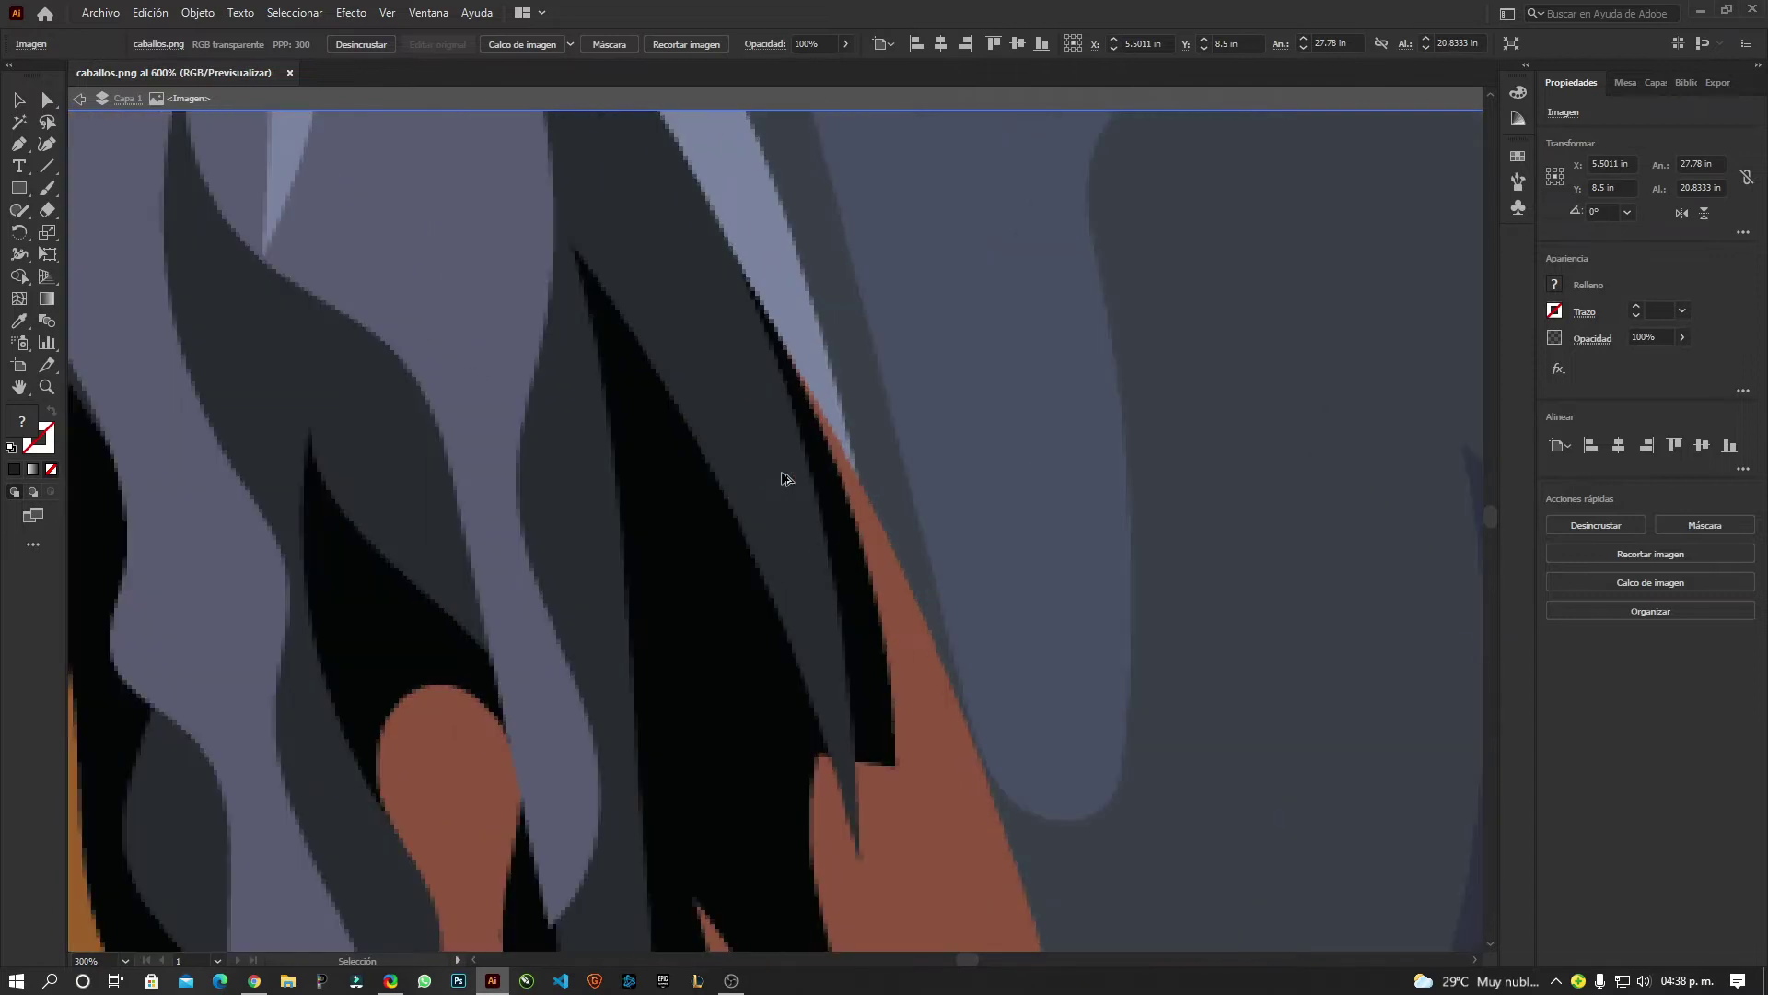
scroll(788, 479, down, 8)
scroll(789, 483, up, 2)
scroll(789, 483, down, 1)
scroll(790, 483, up, 1)
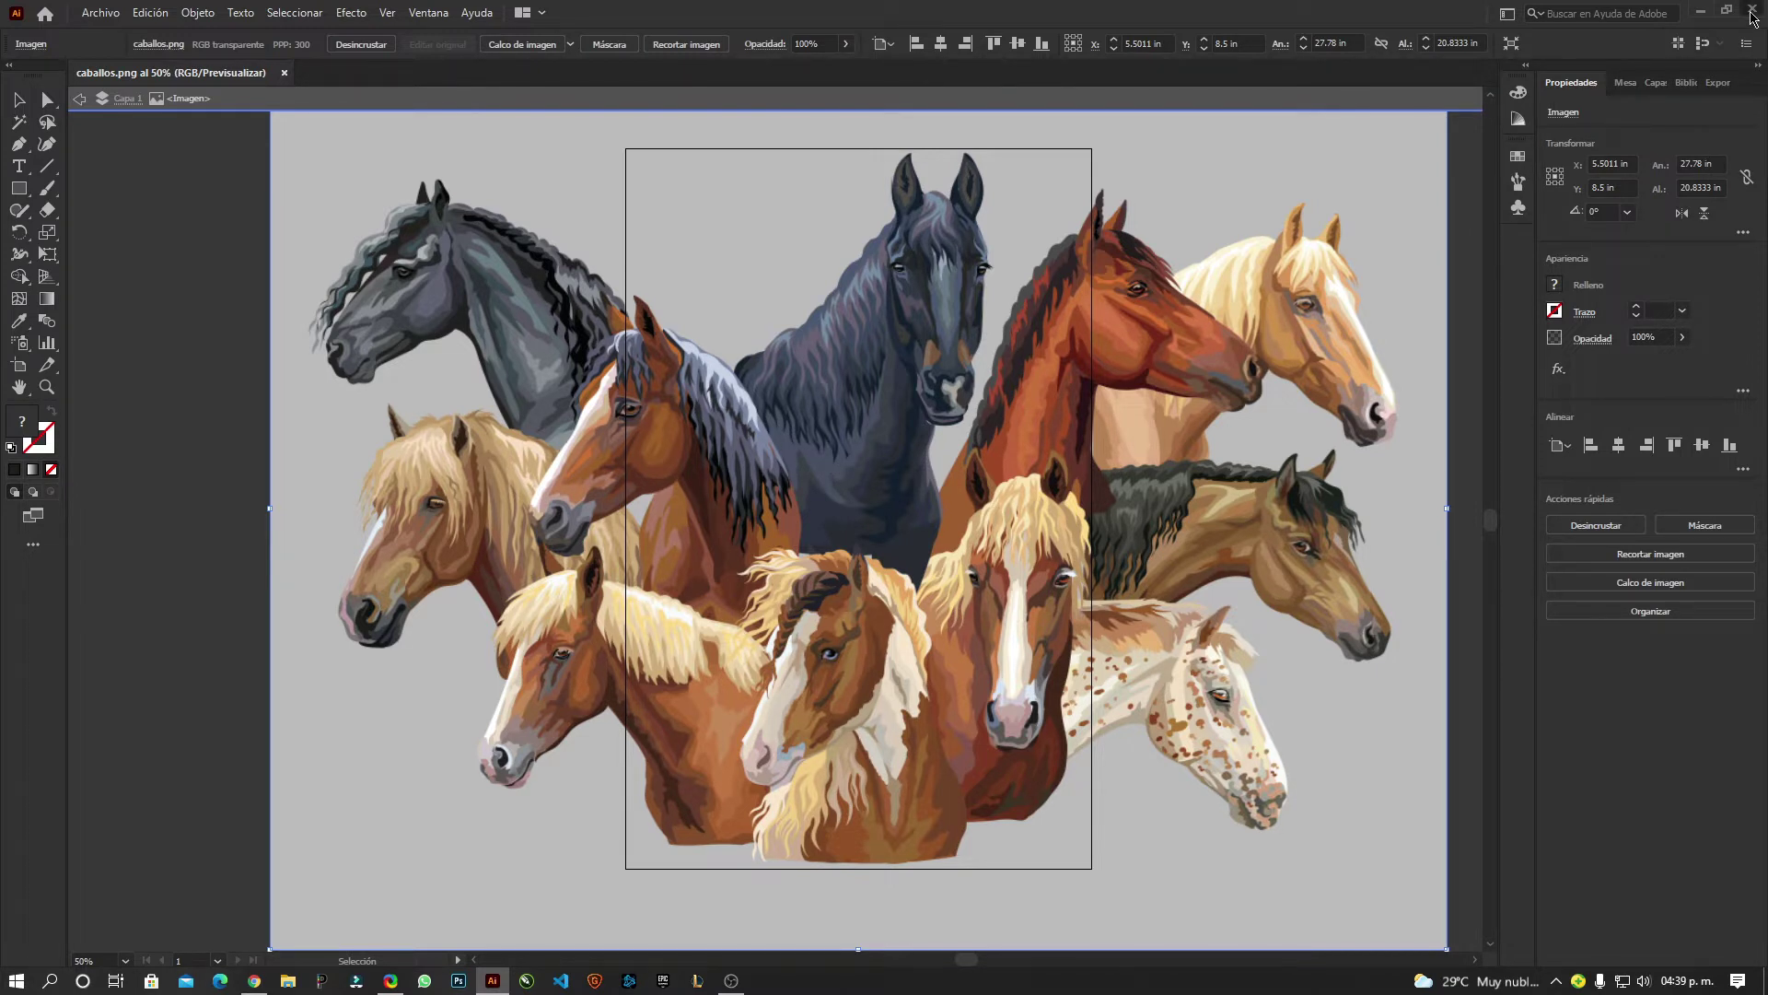
click(1751, 13)
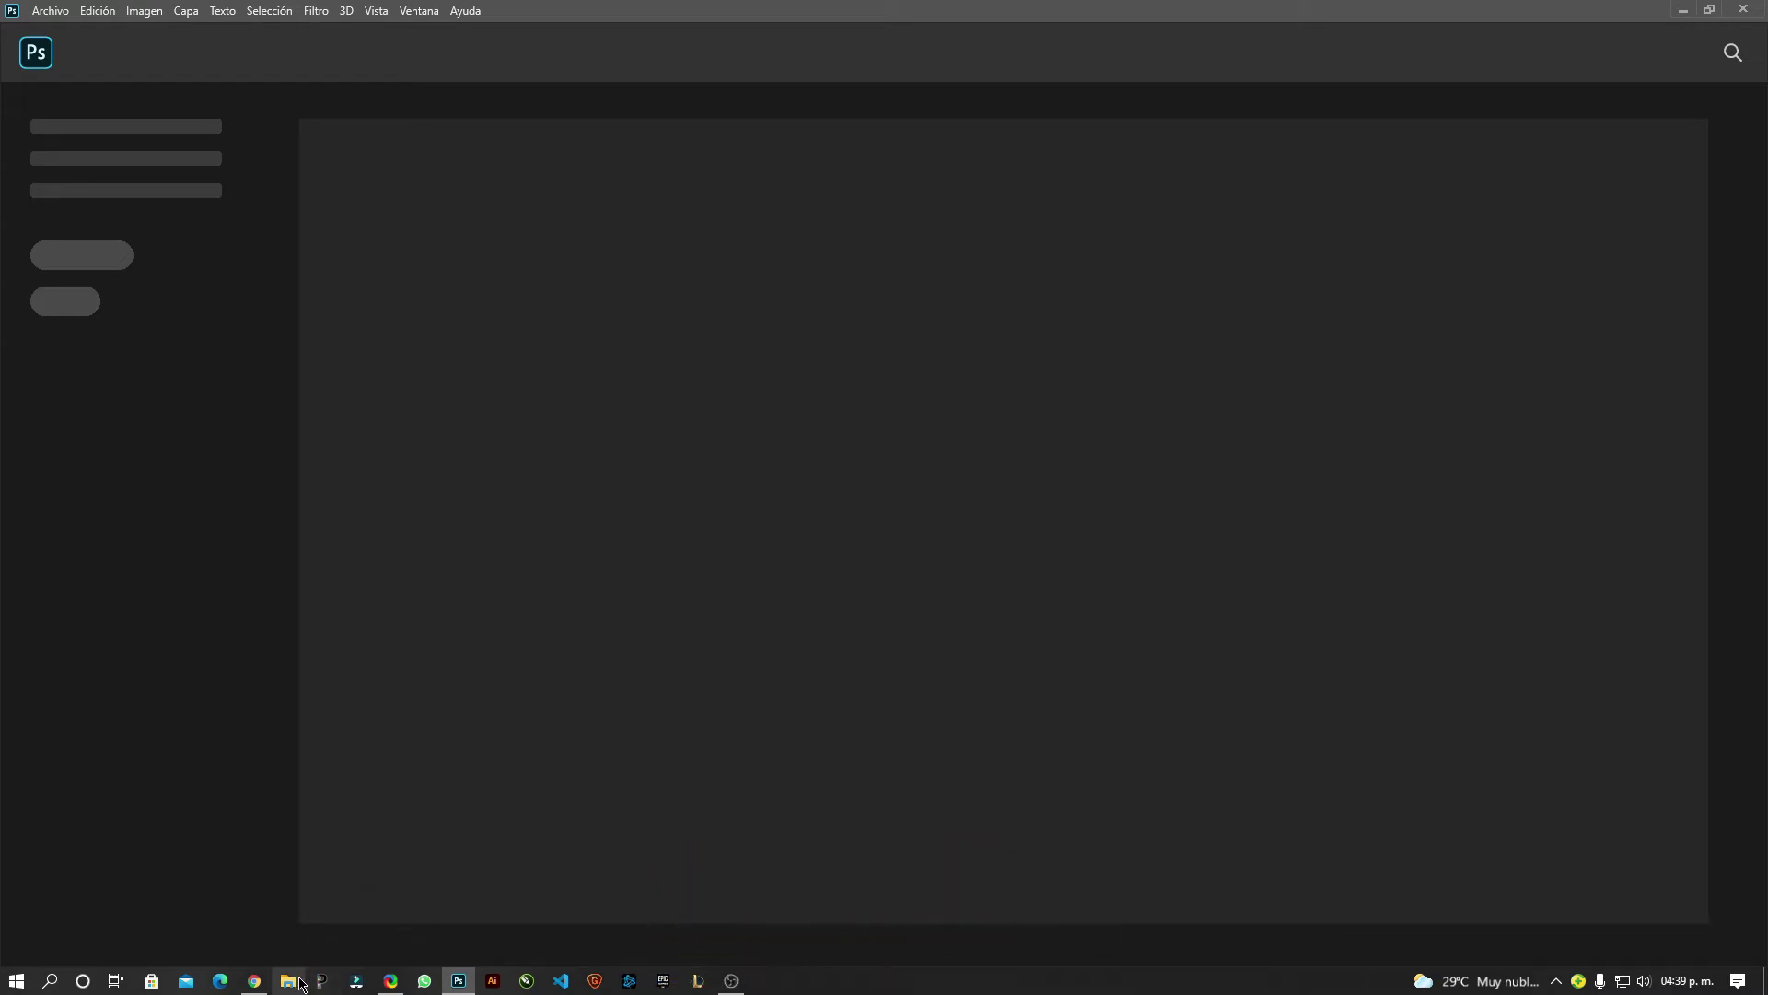
right_click(301, 982)
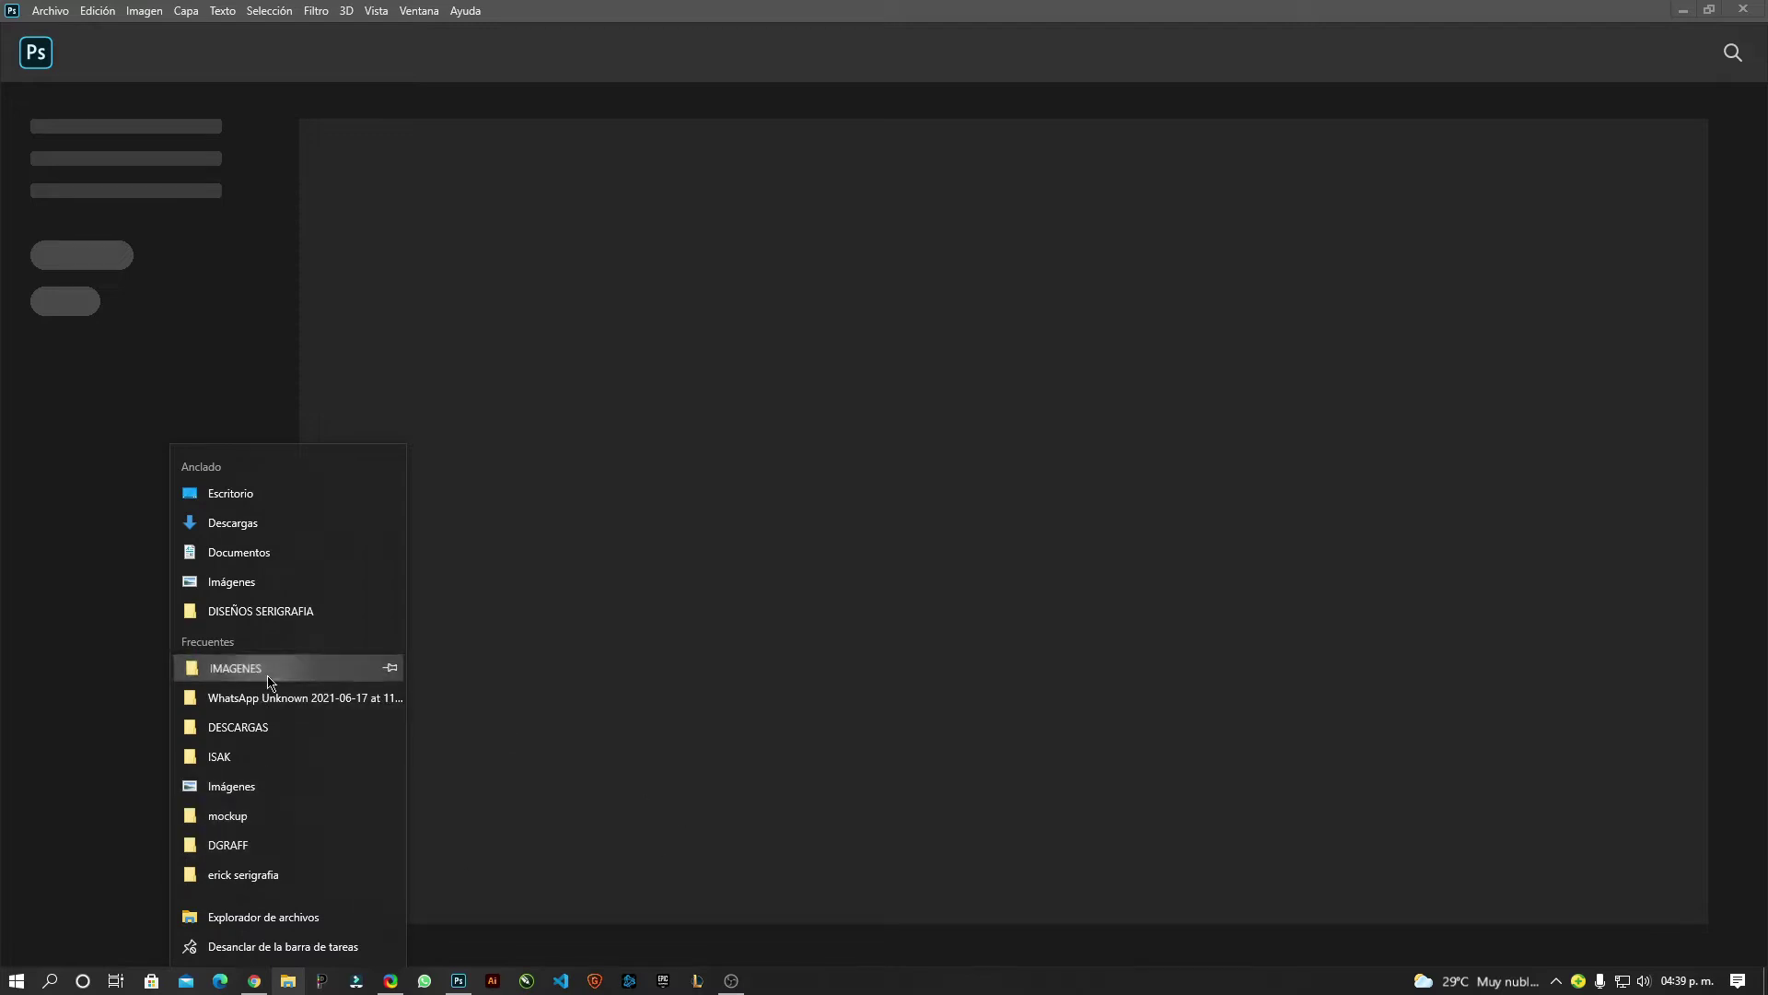
Open and close the IMAGENES folder, close Photoshop, and launch Topaz Gigapixel AI.
click(235, 667)
click(1531, 101)
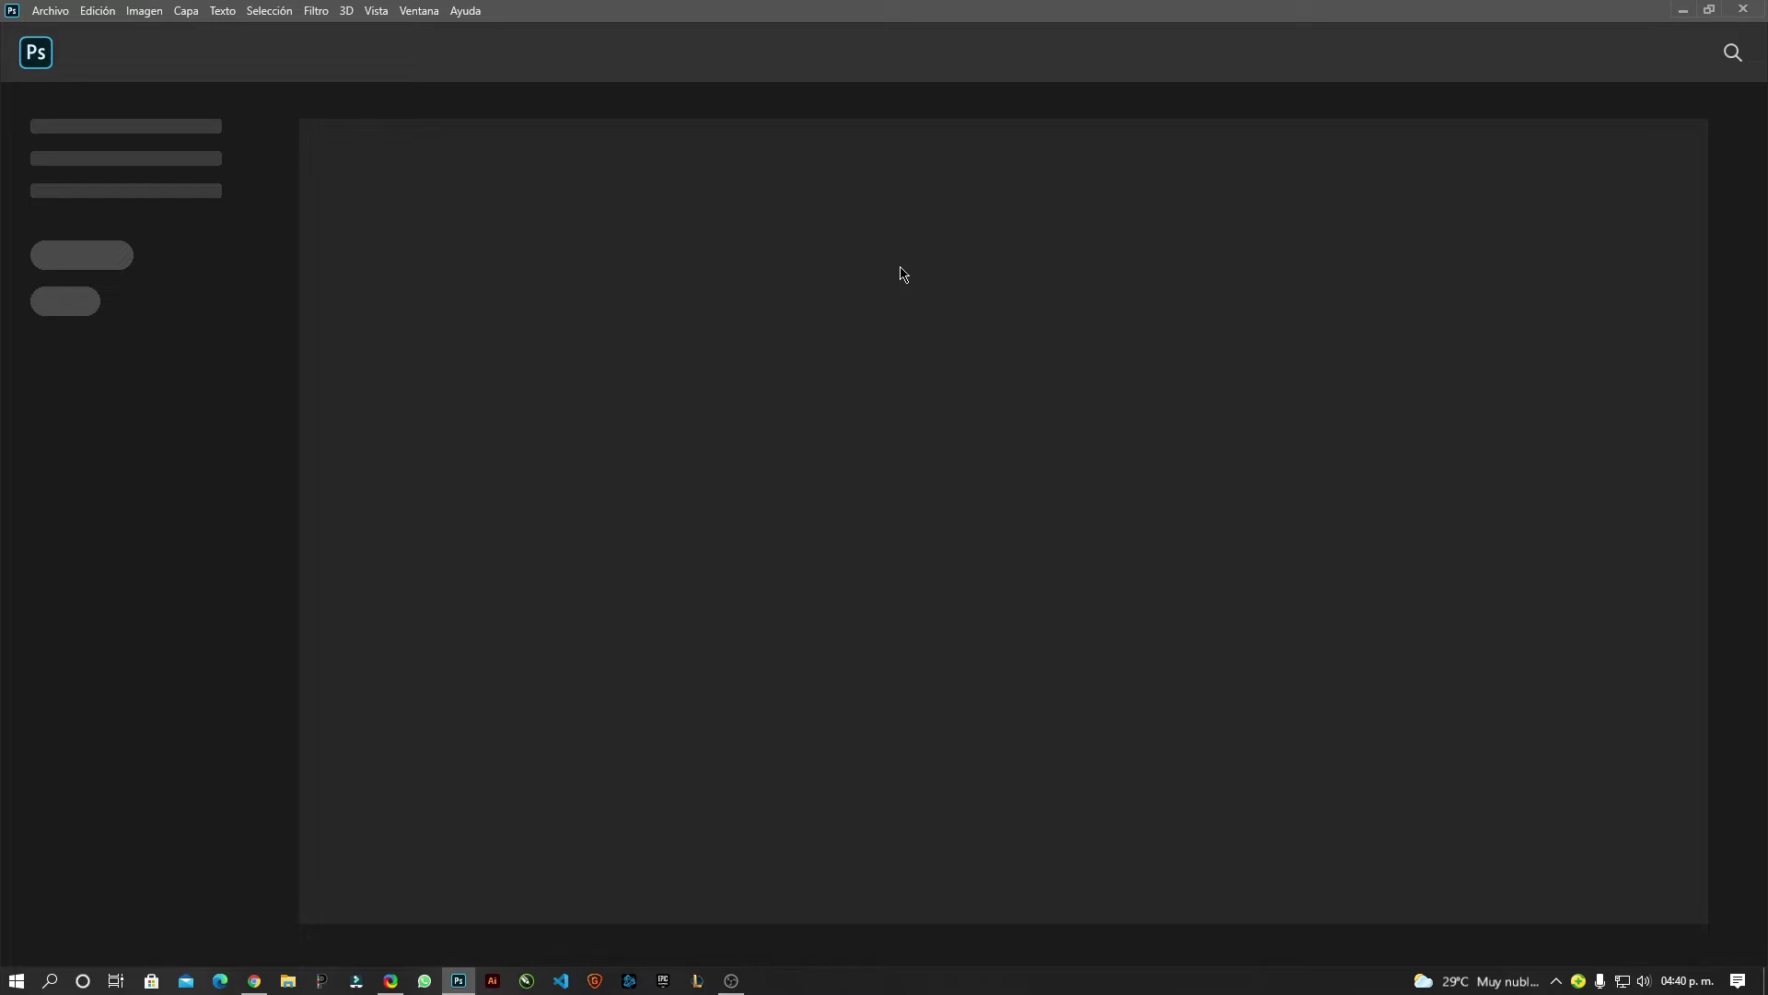
click(1742, 17)
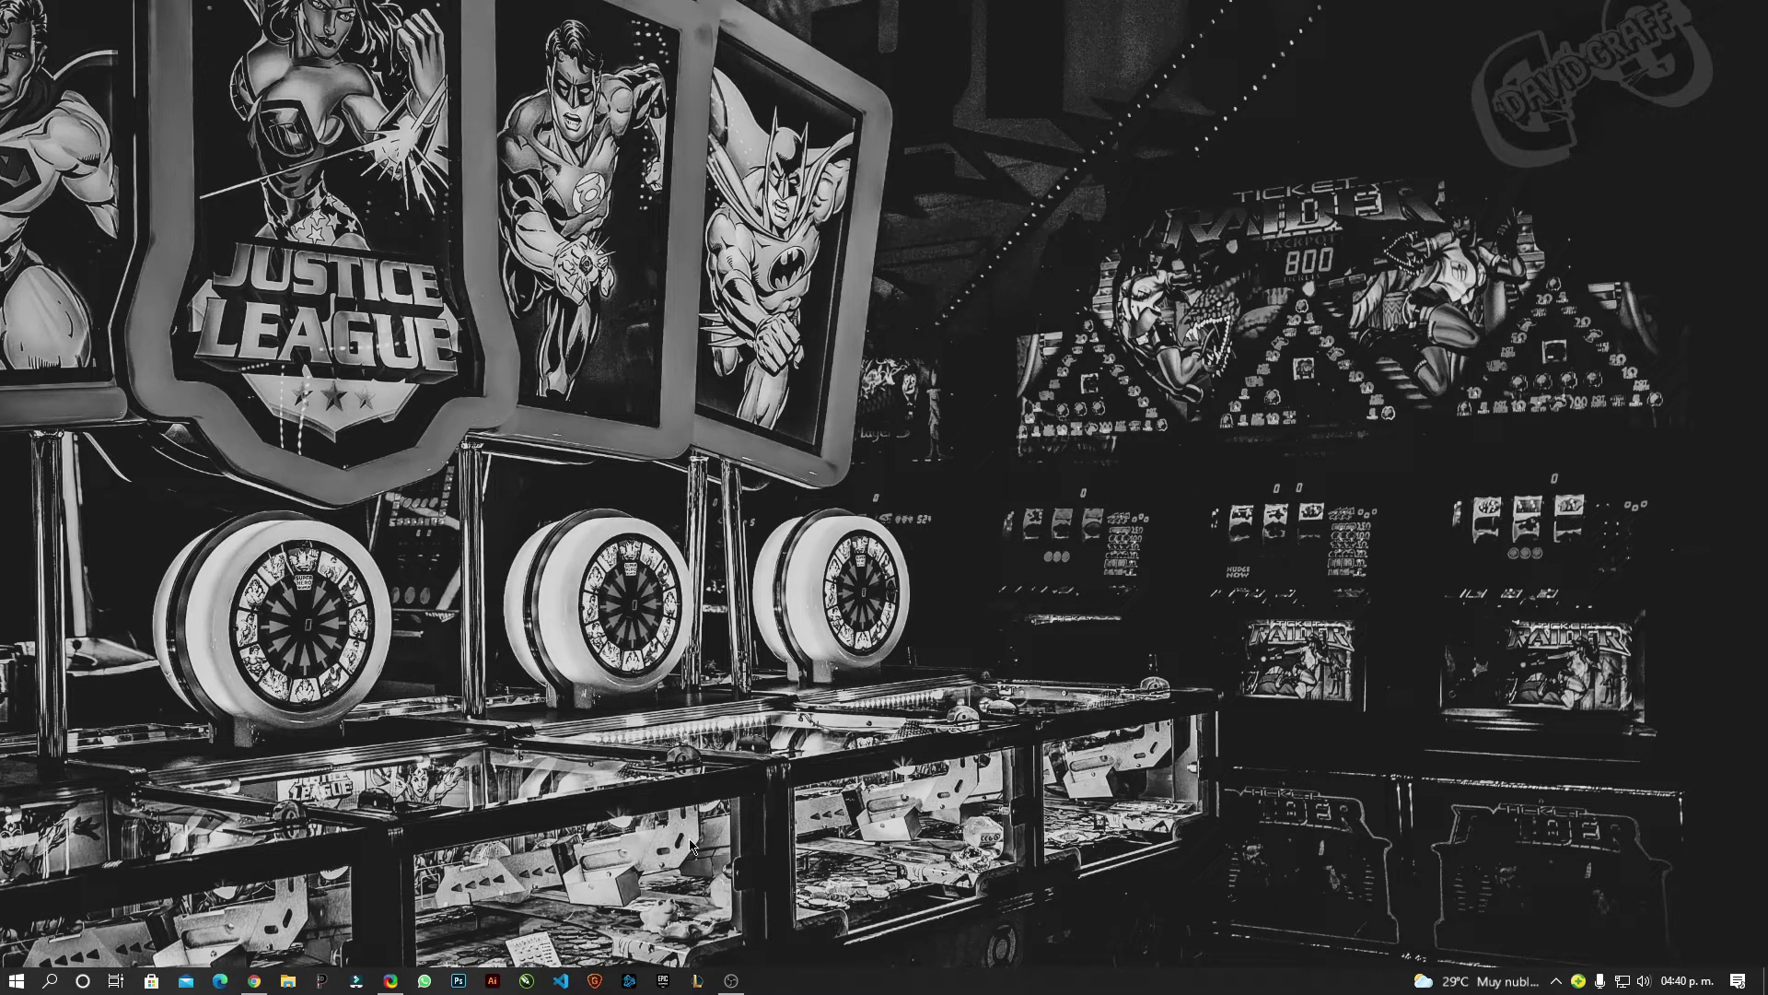
click(594, 982)
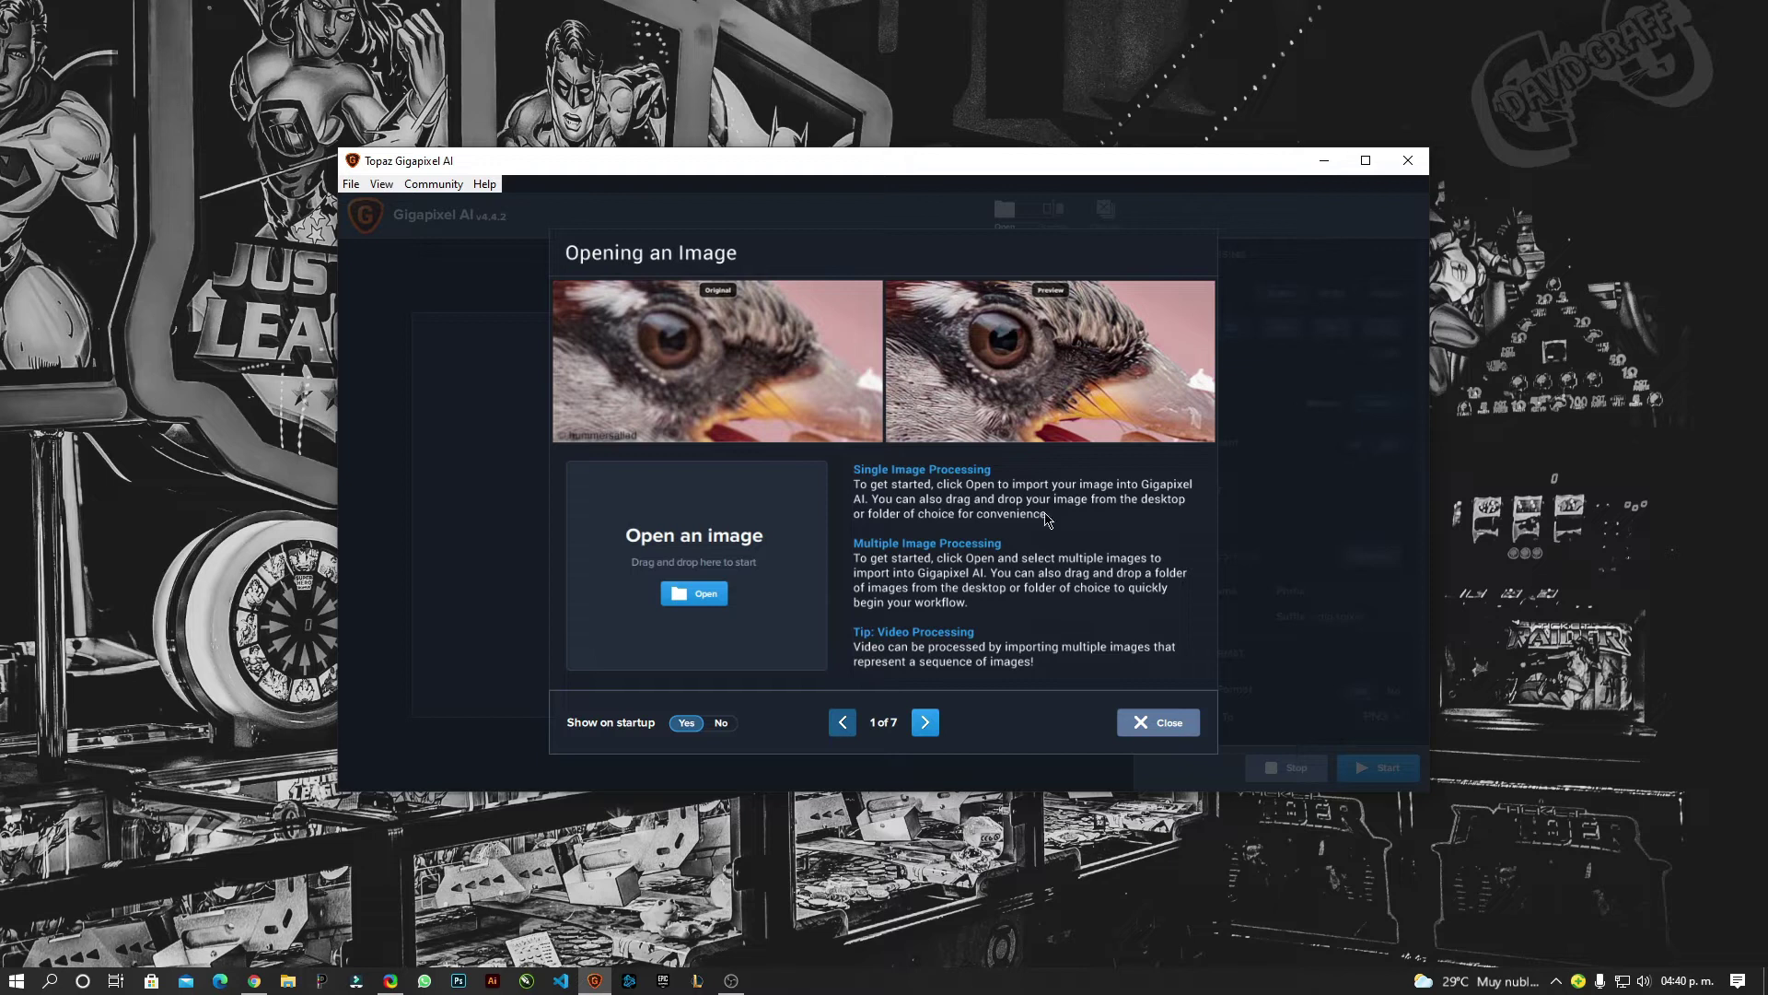
Dismiss the startup guide and drag flores aves negro oro.png from IMAGENES into Gigapixel.
click(1161, 724)
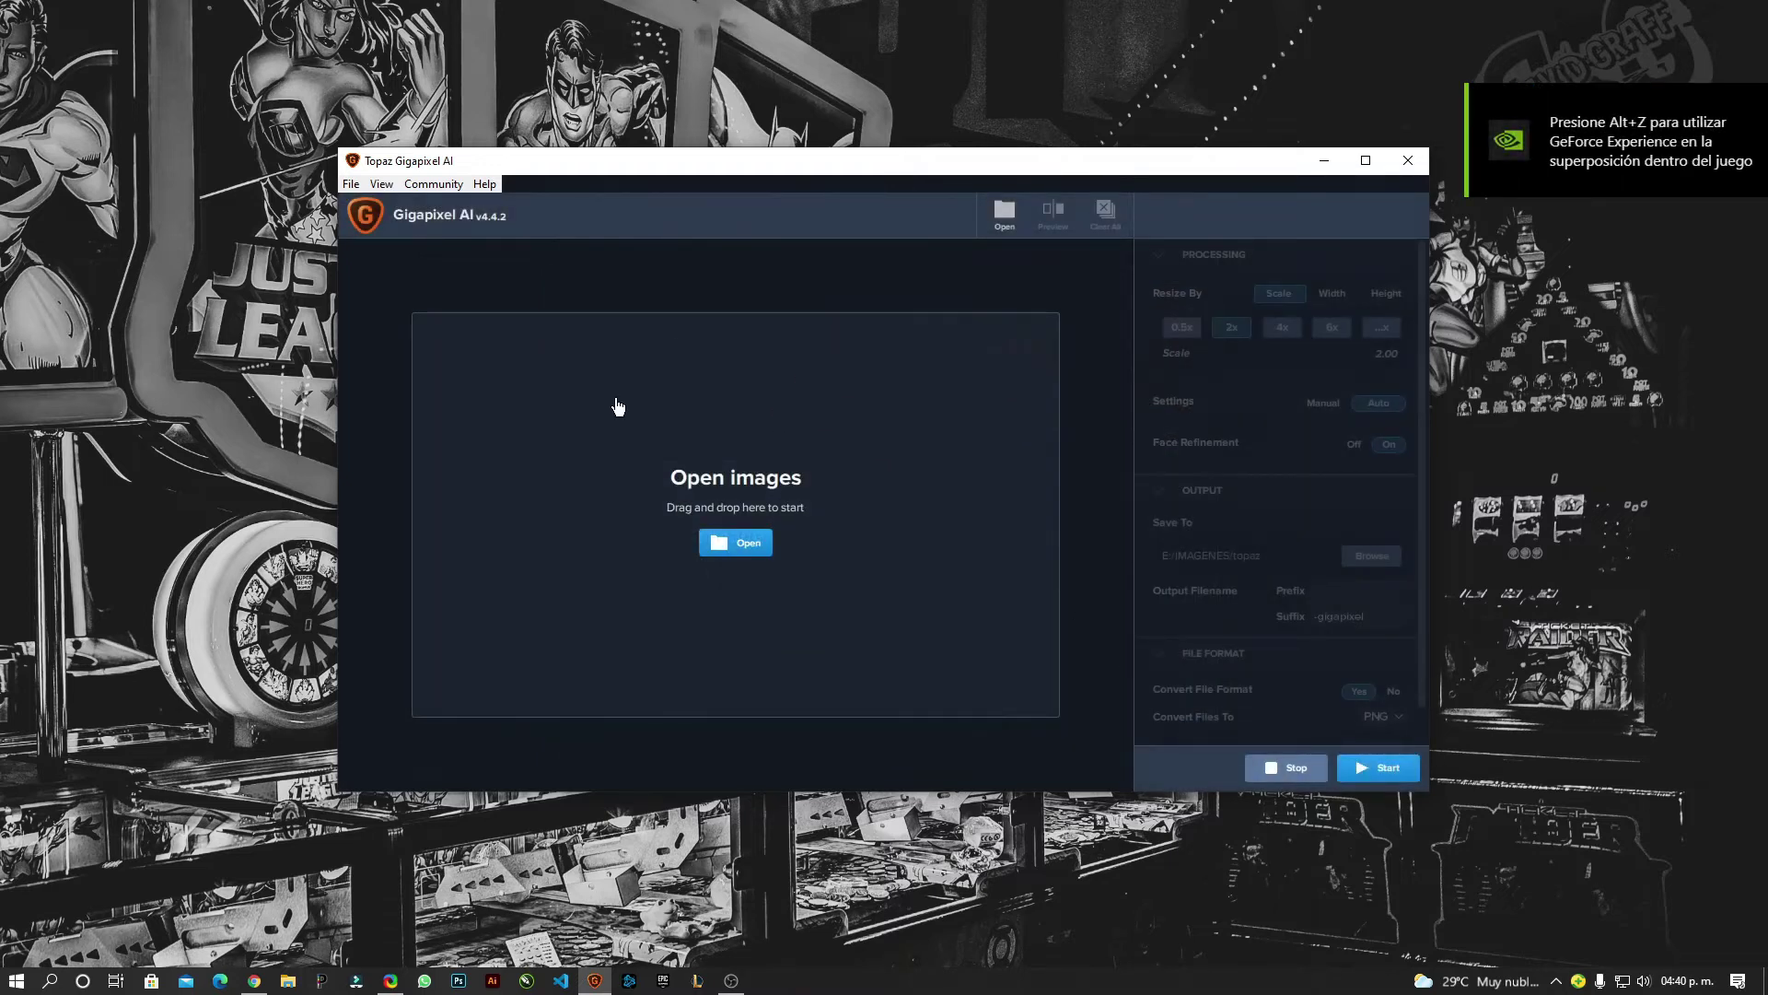
right_click(288, 981)
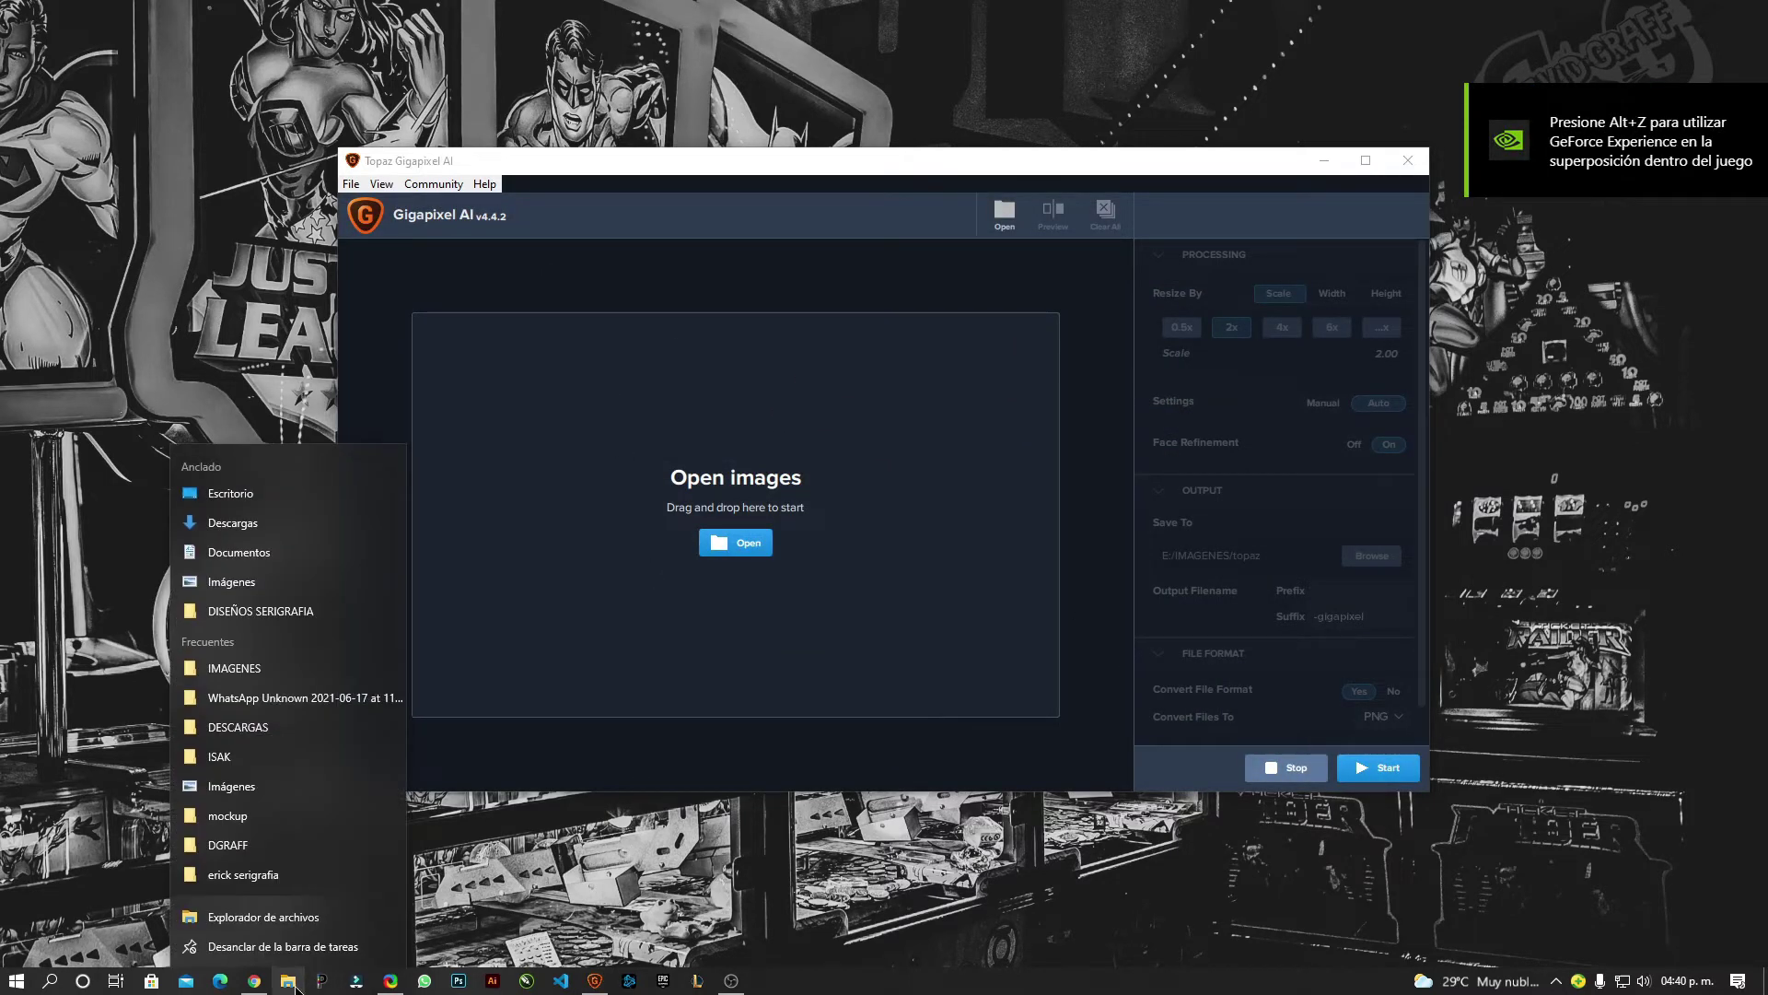
click(281, 670)
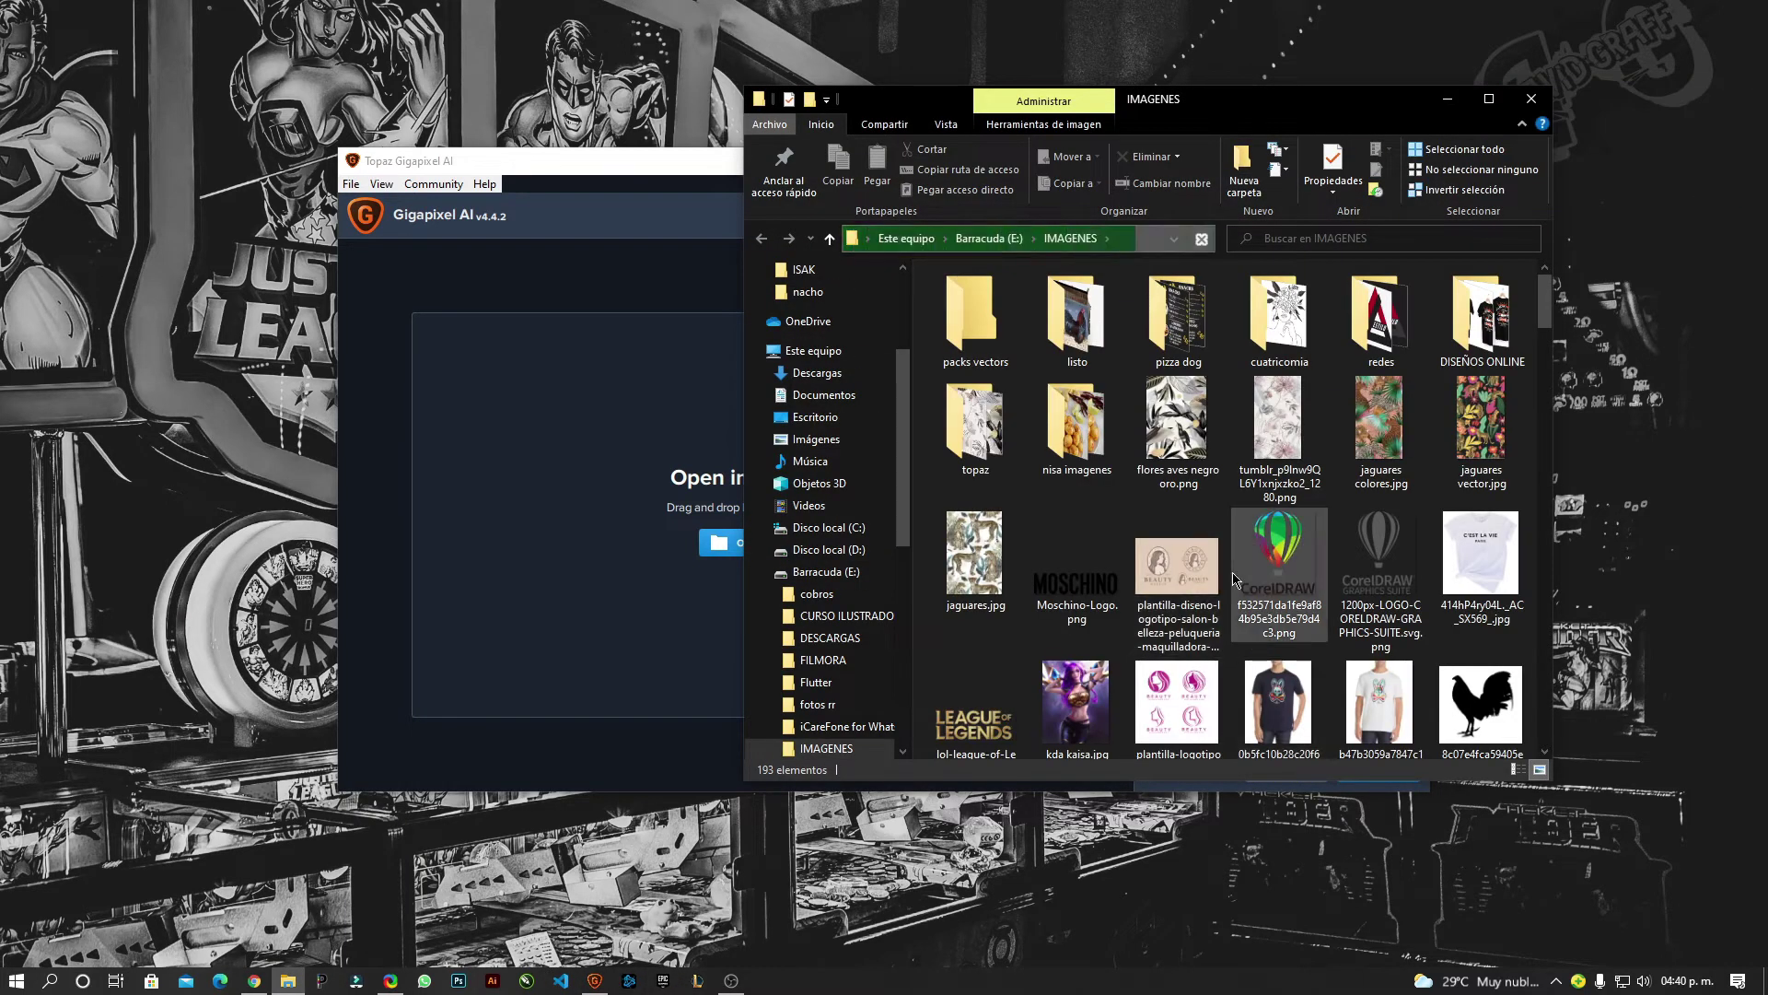
click(1172, 447)
drag(1171, 447, 660, 470)
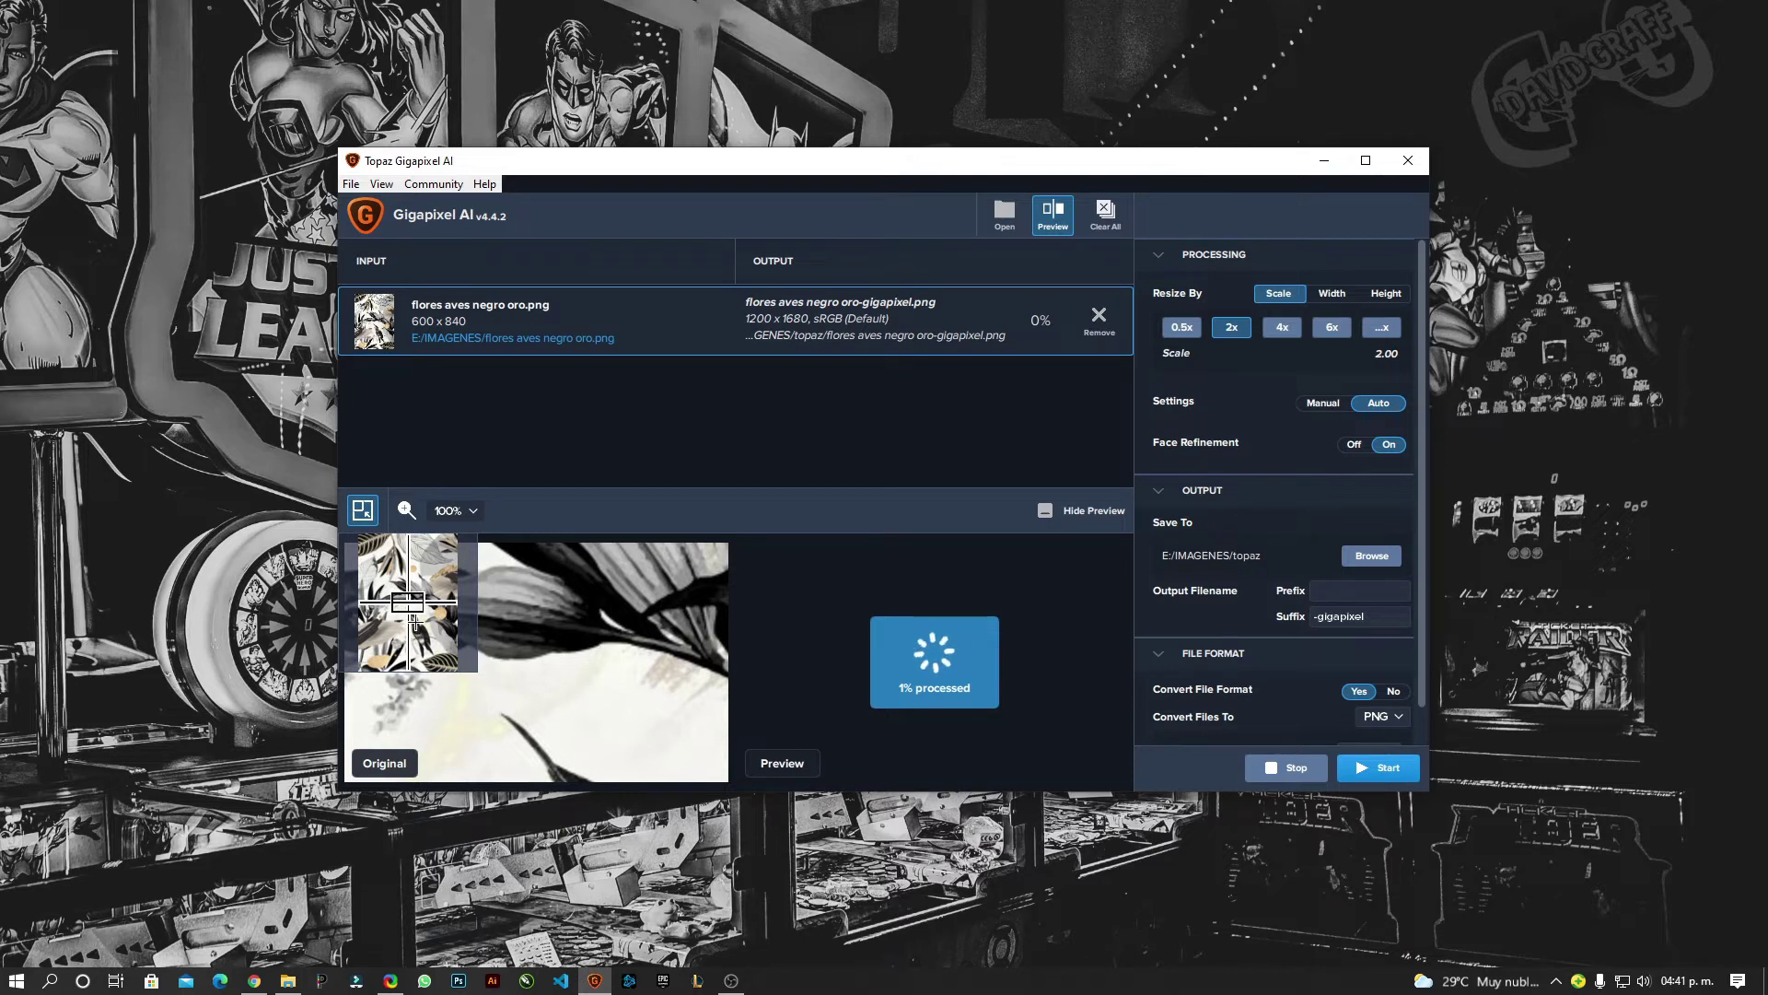
Preview the bird at 4x then 6x upscale, then close Gigapixel AI.
click(415, 620)
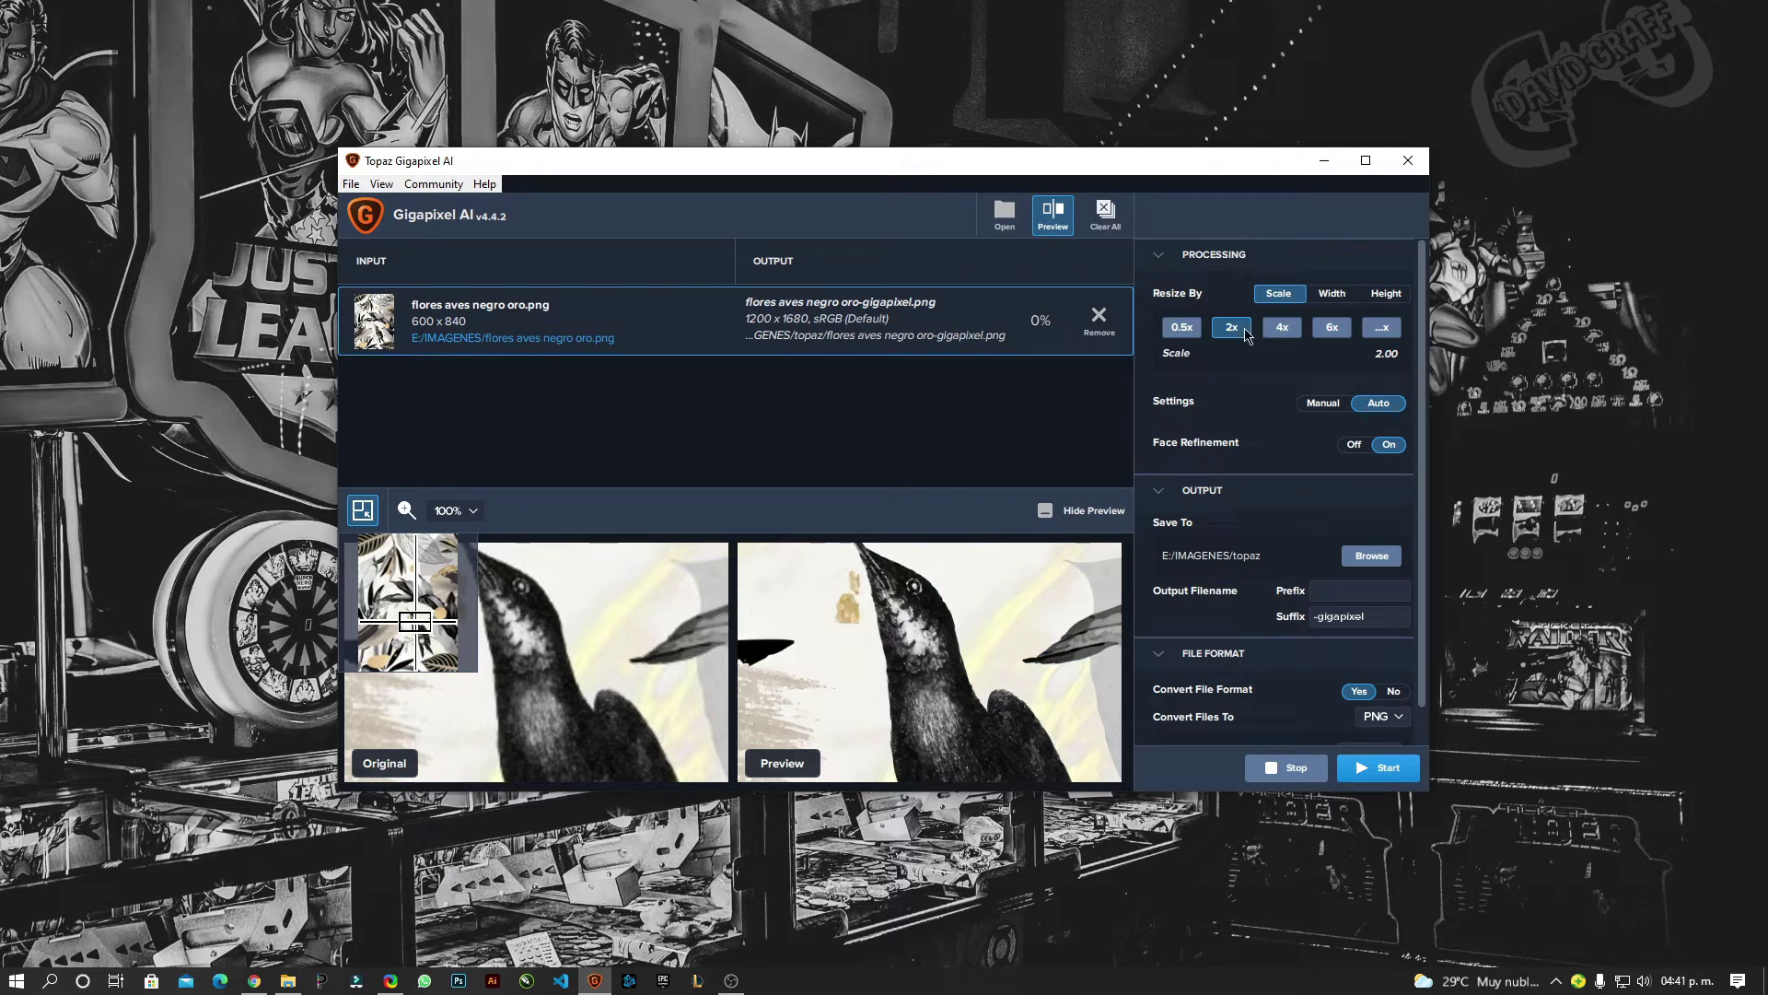
click(1283, 328)
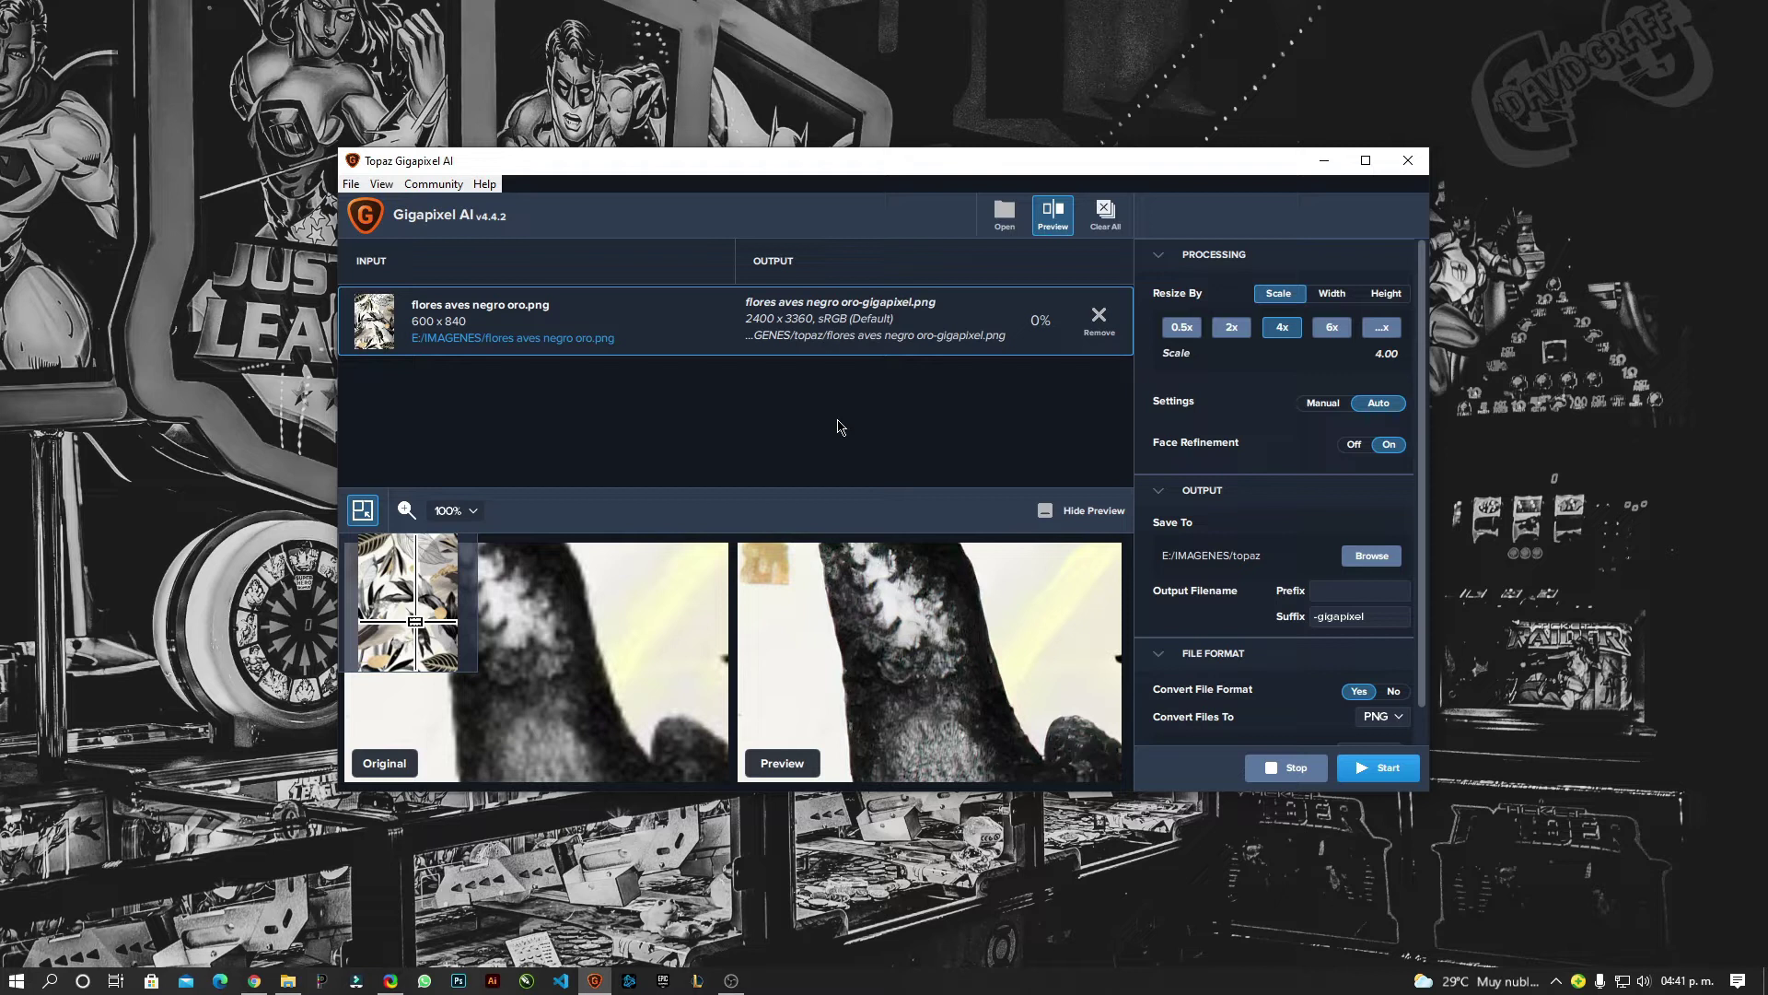
drag(569, 613, 641, 745)
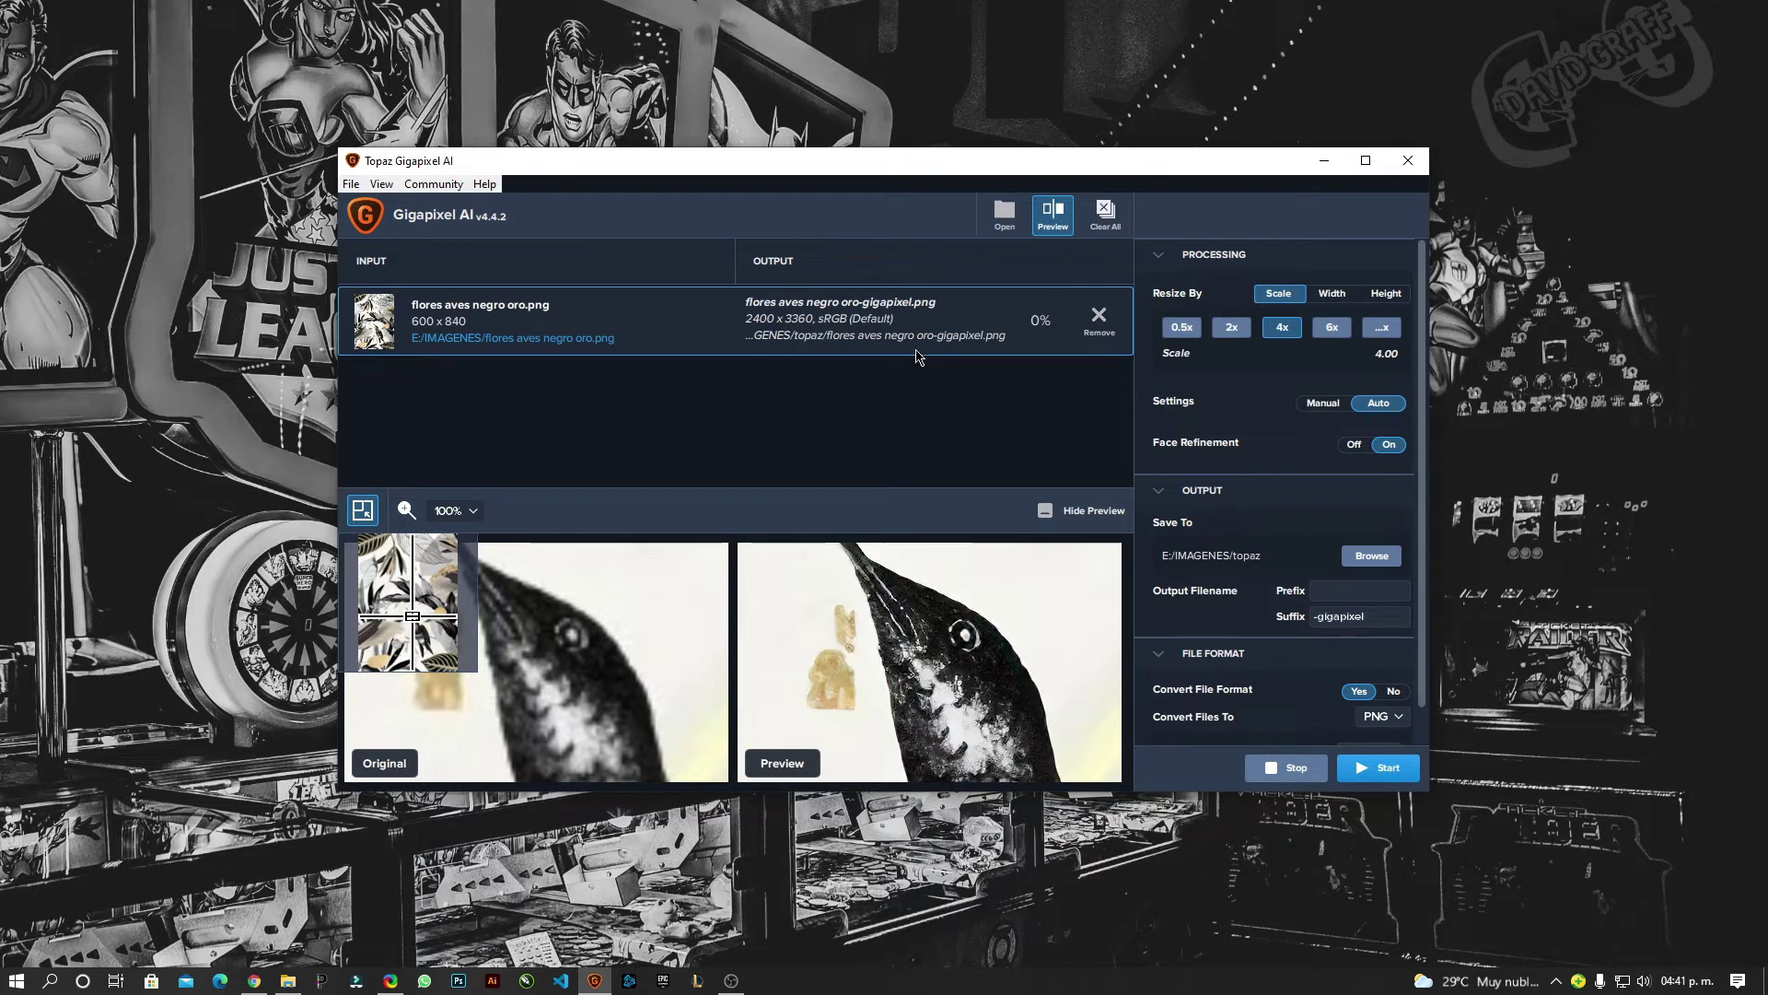
click(1333, 335)
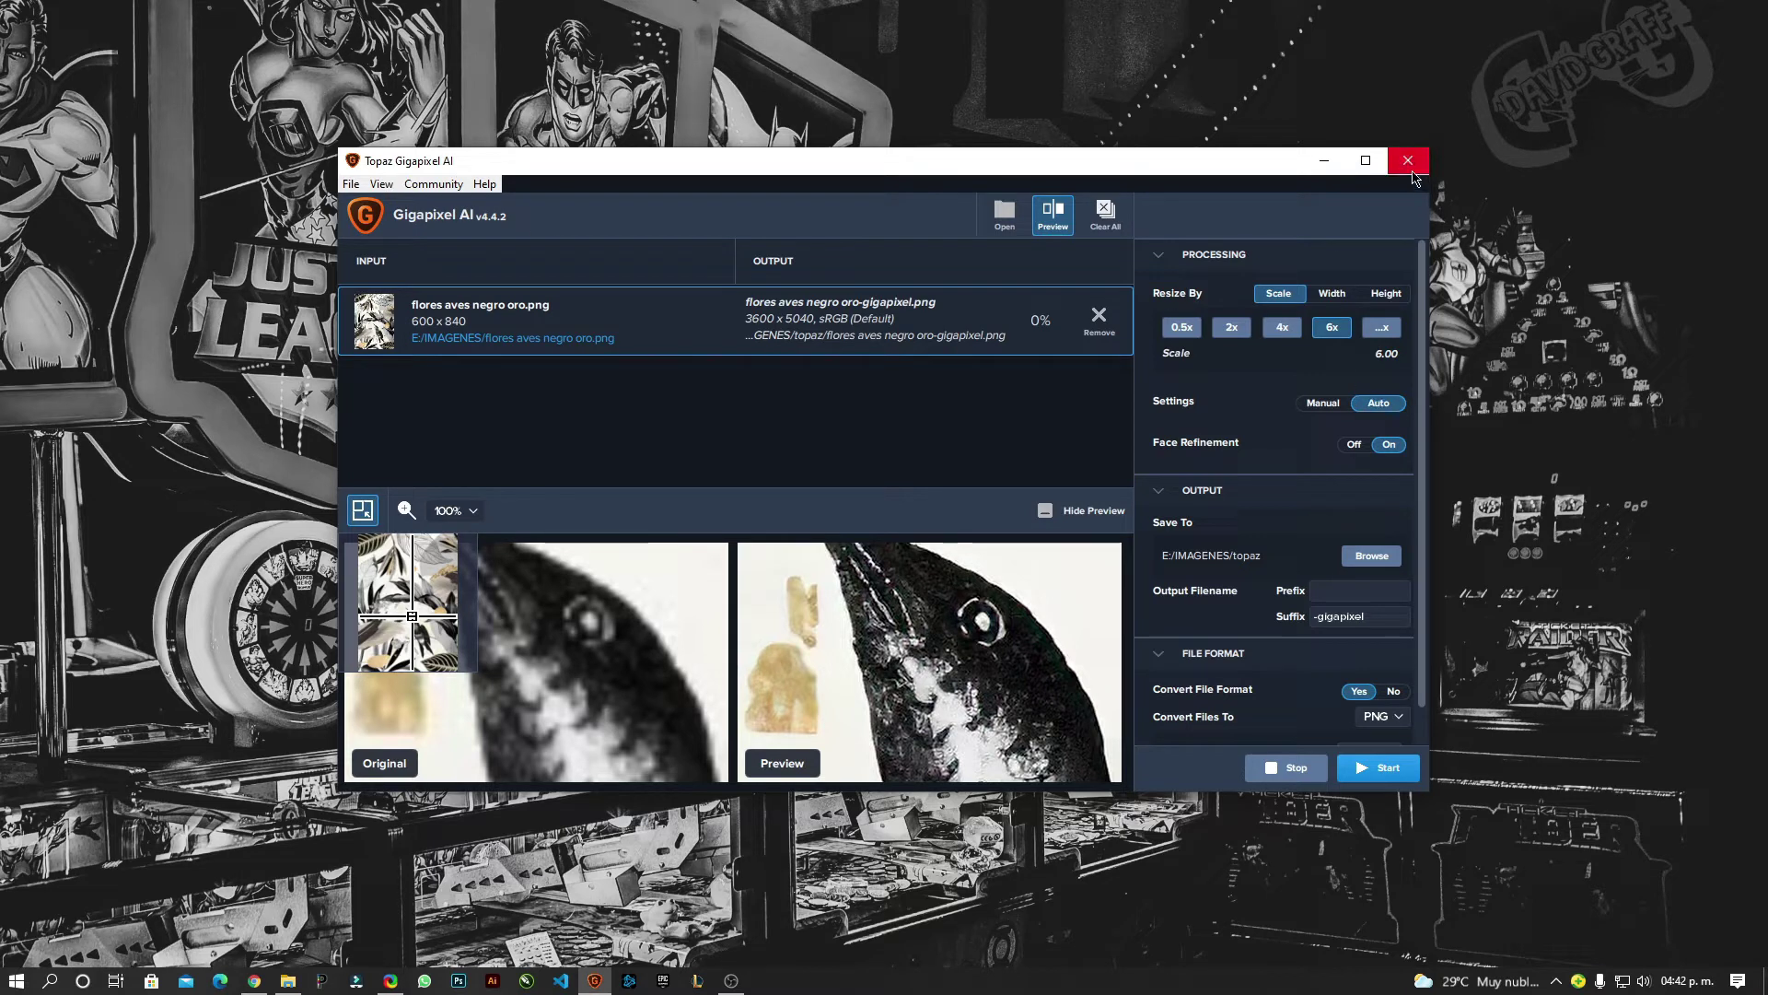
click(1411, 164)
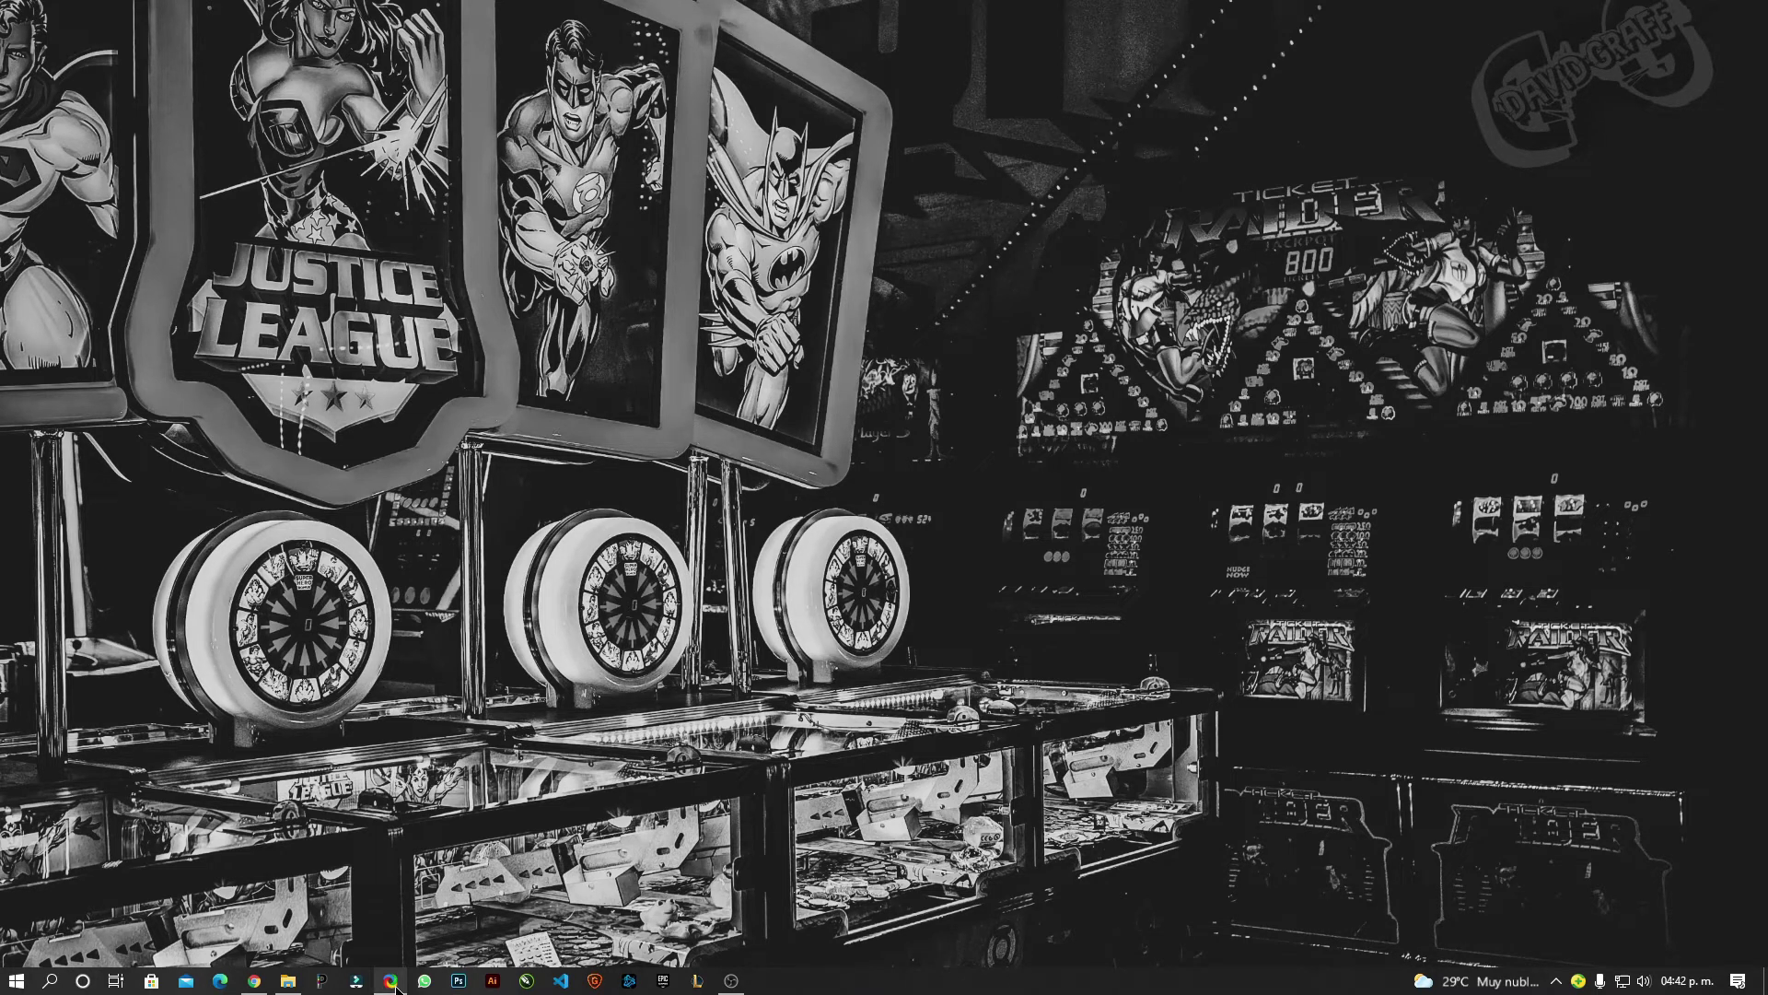
Bring up the ShareX main window, reposition it, and close the stray Microsoft Store window.
click(393, 982)
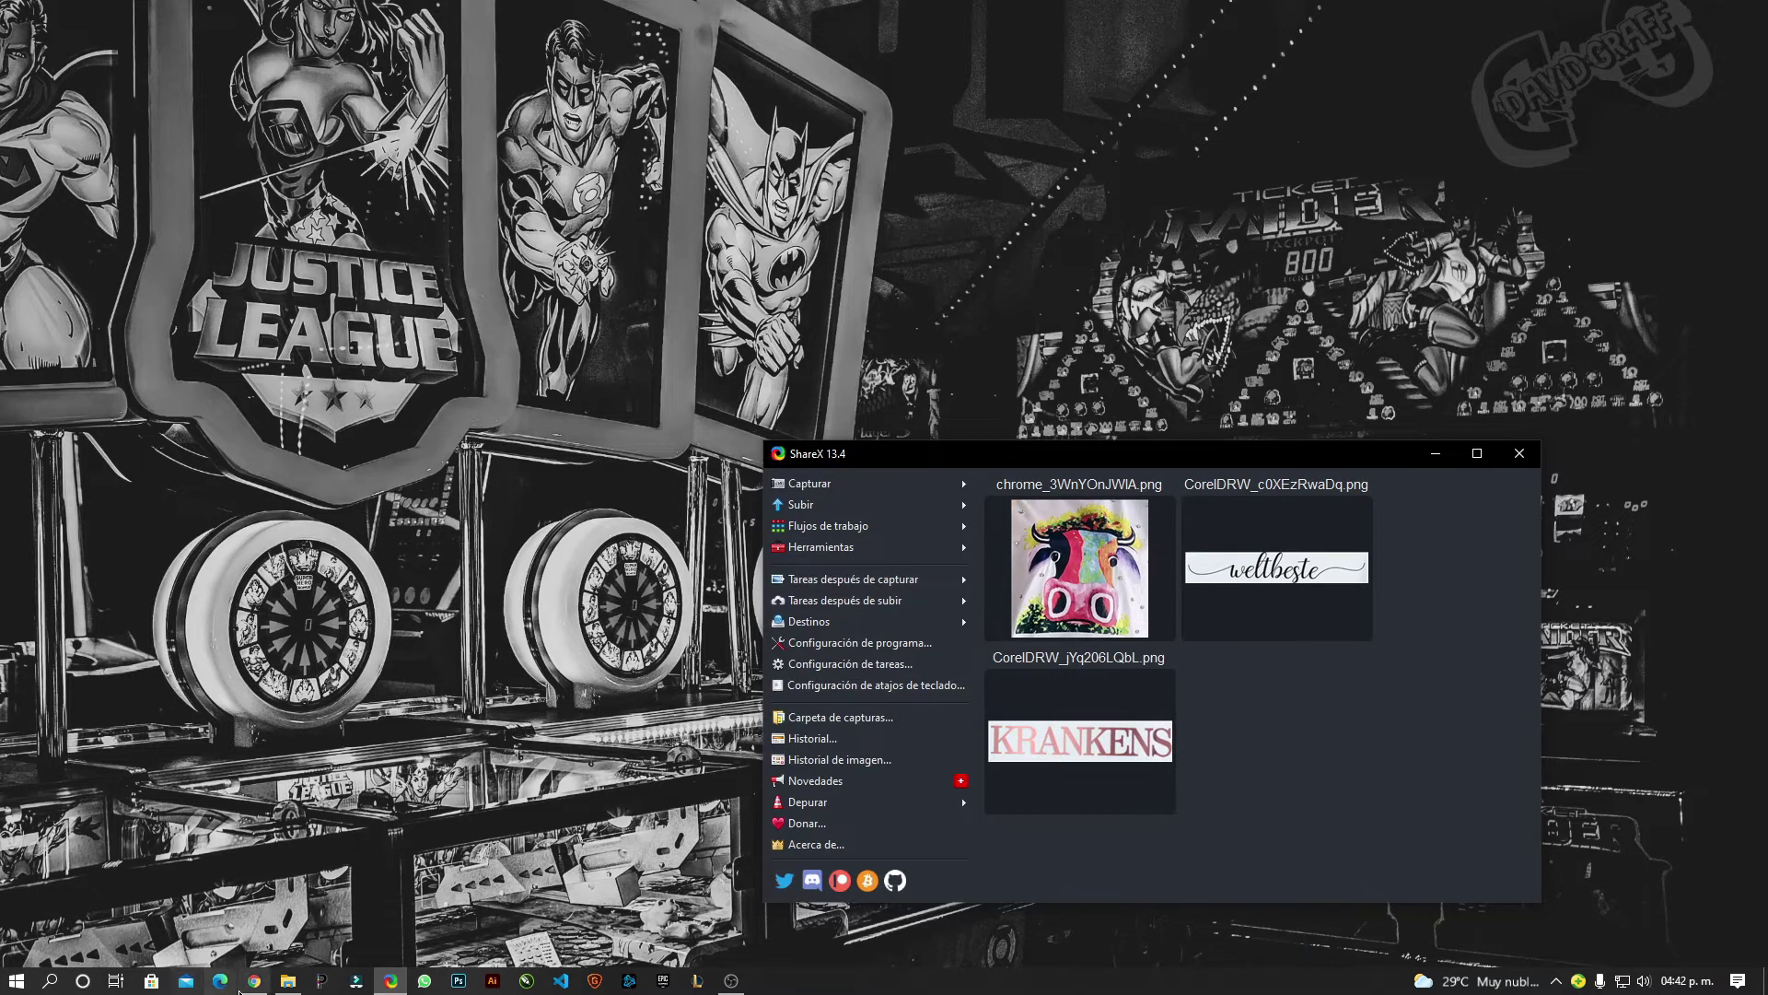
click(151, 980)
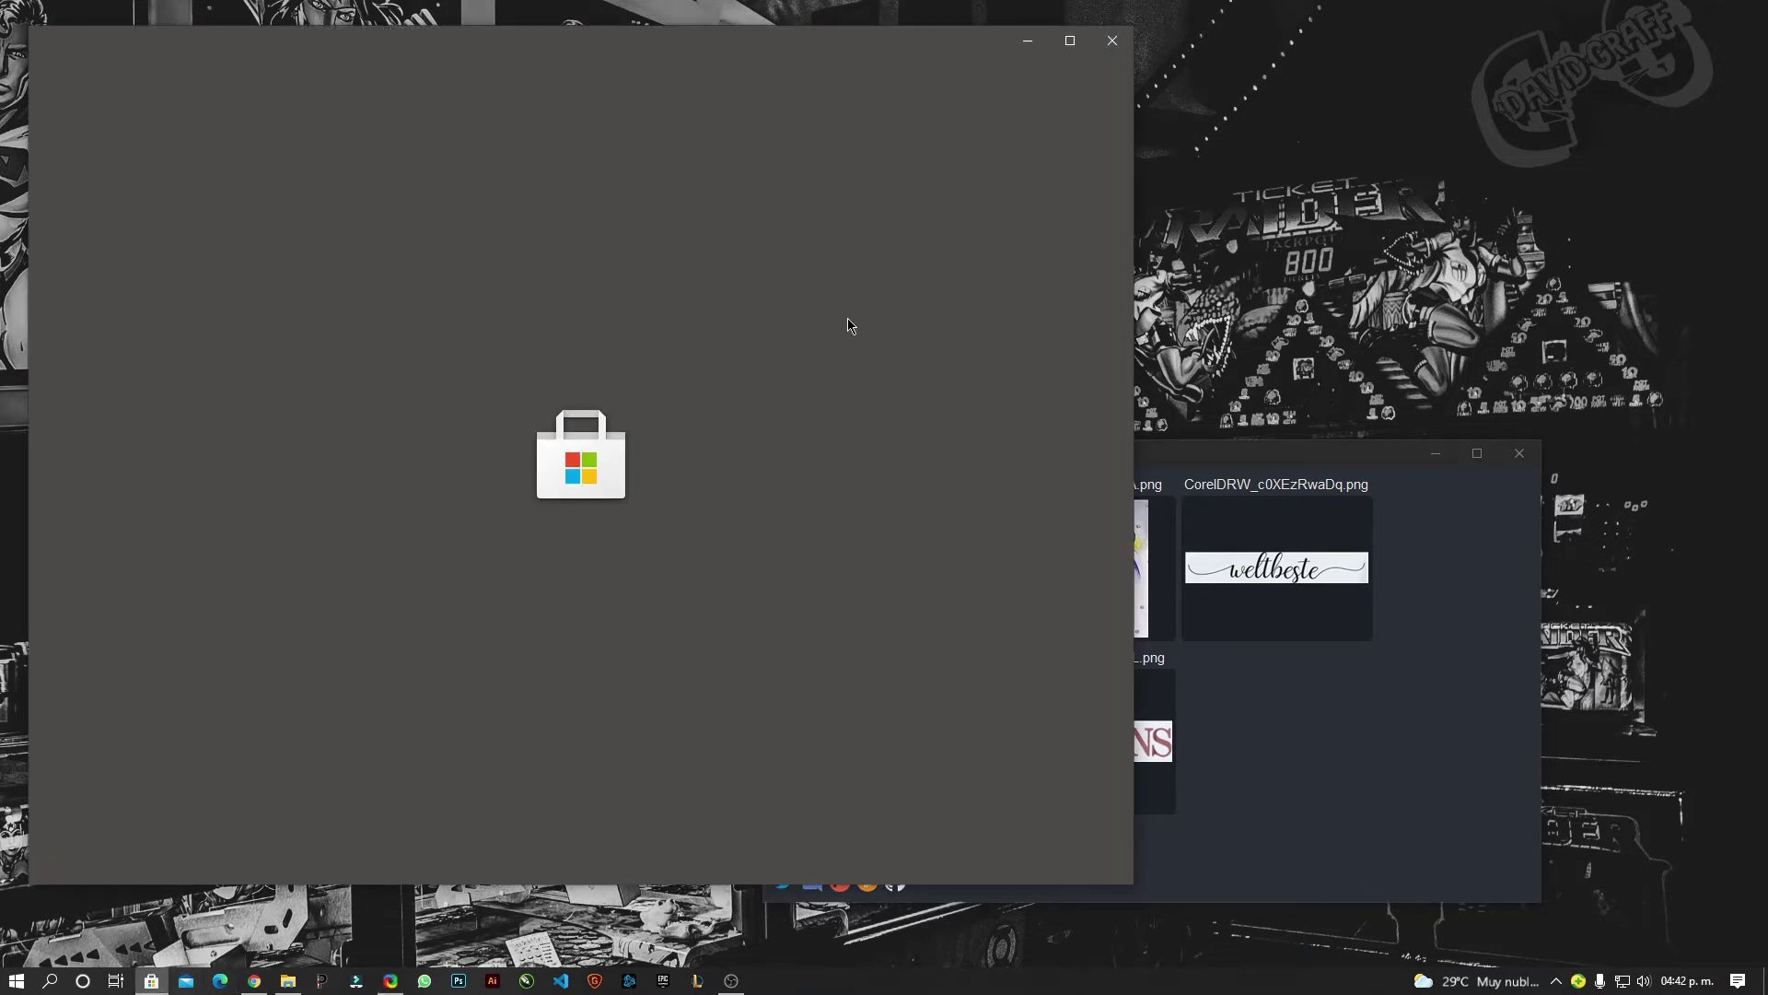
drag(1338, 480, 1500, 81)
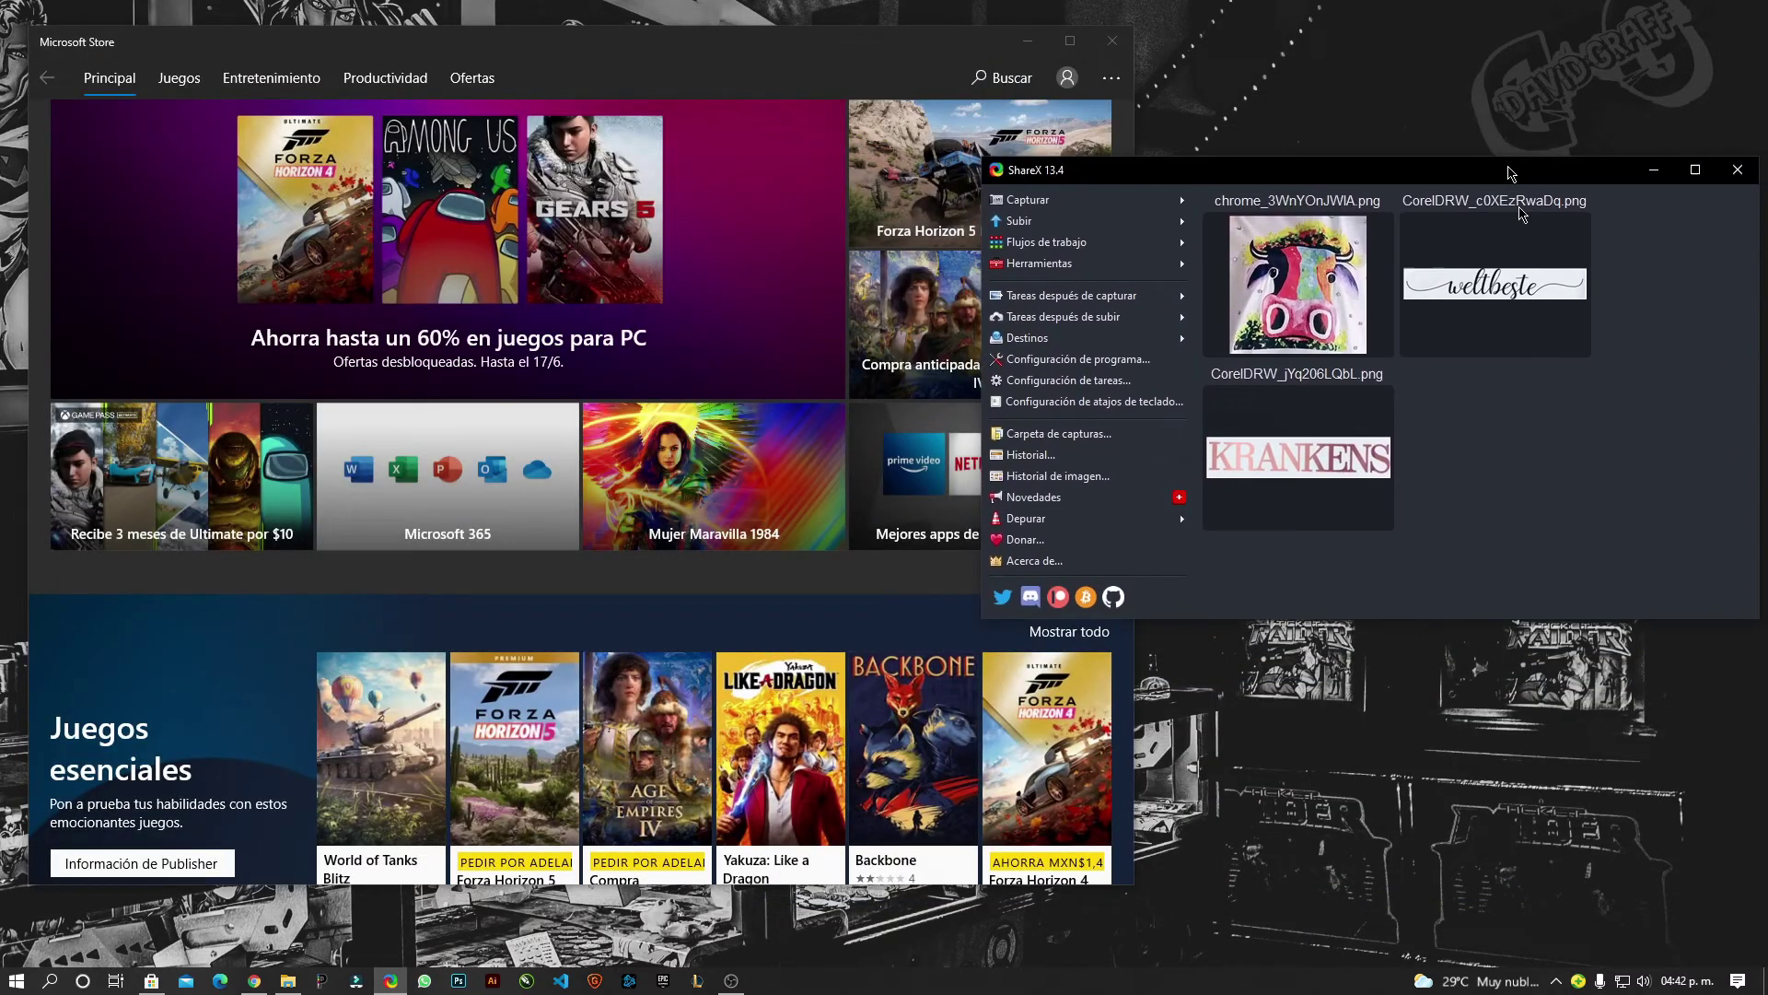
drag(1500, 81, 1502, 250)
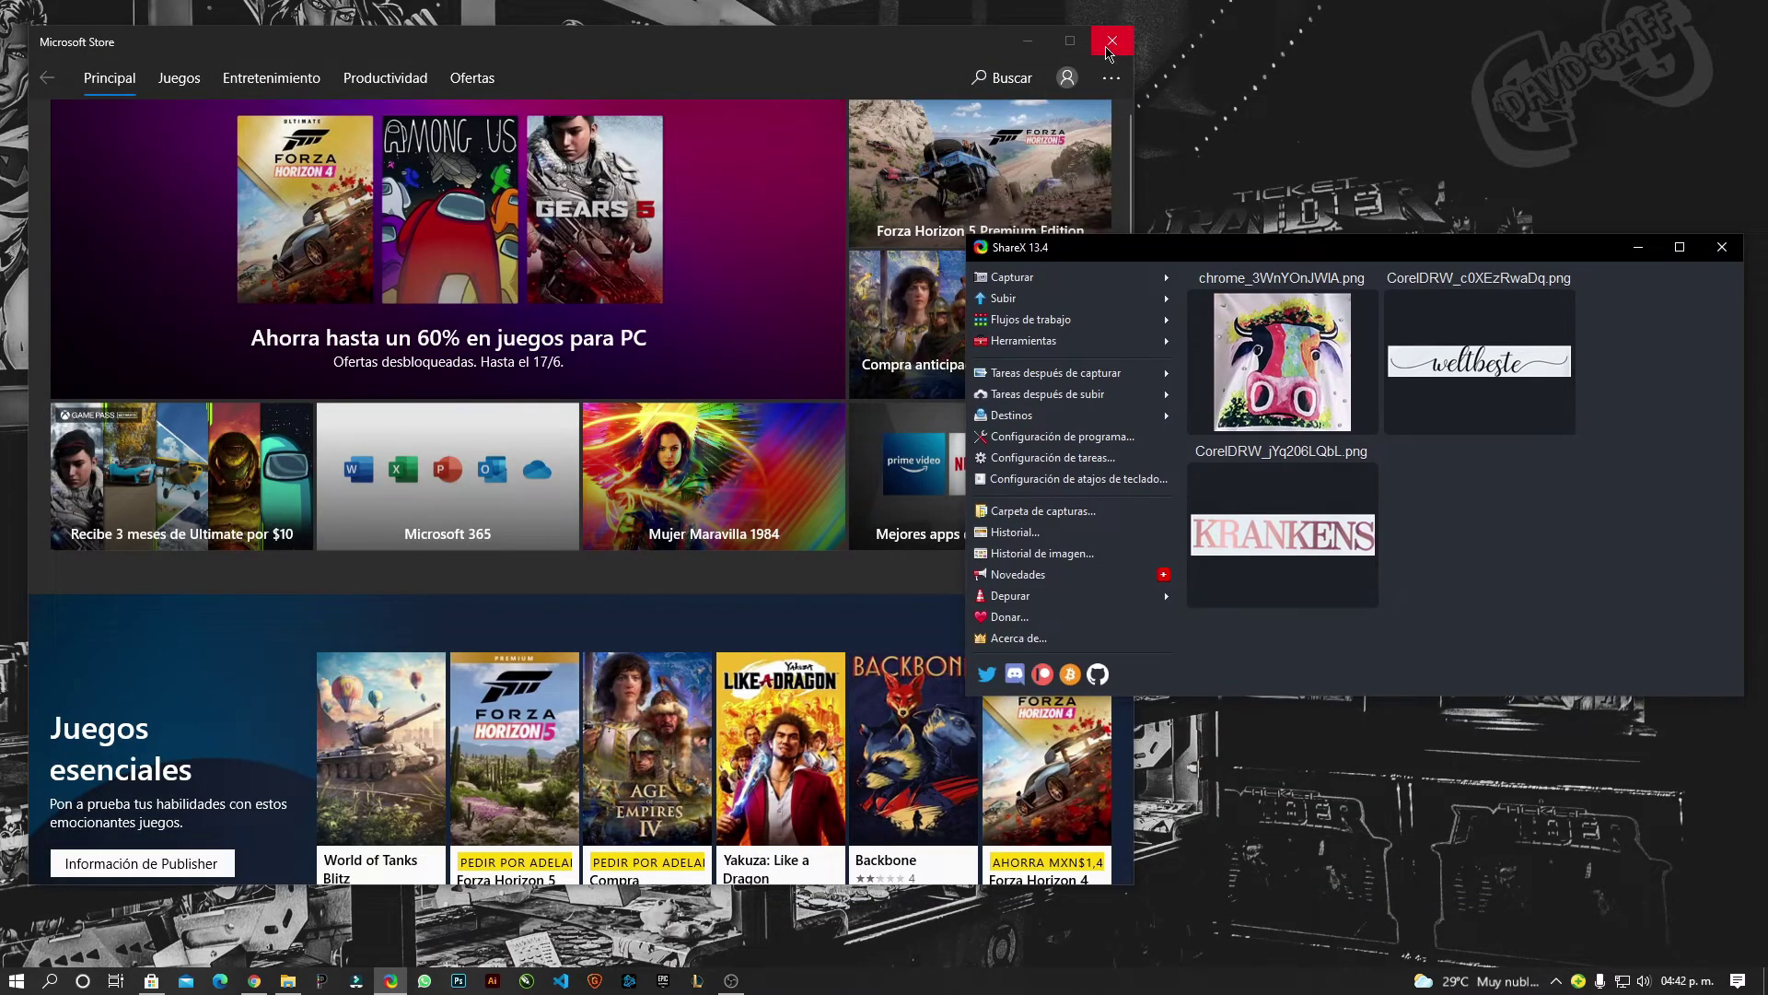
click(1112, 51)
Shrink Chrome so ShareX sits beside it, and switch to the Free Design resources tab.
click(253, 979)
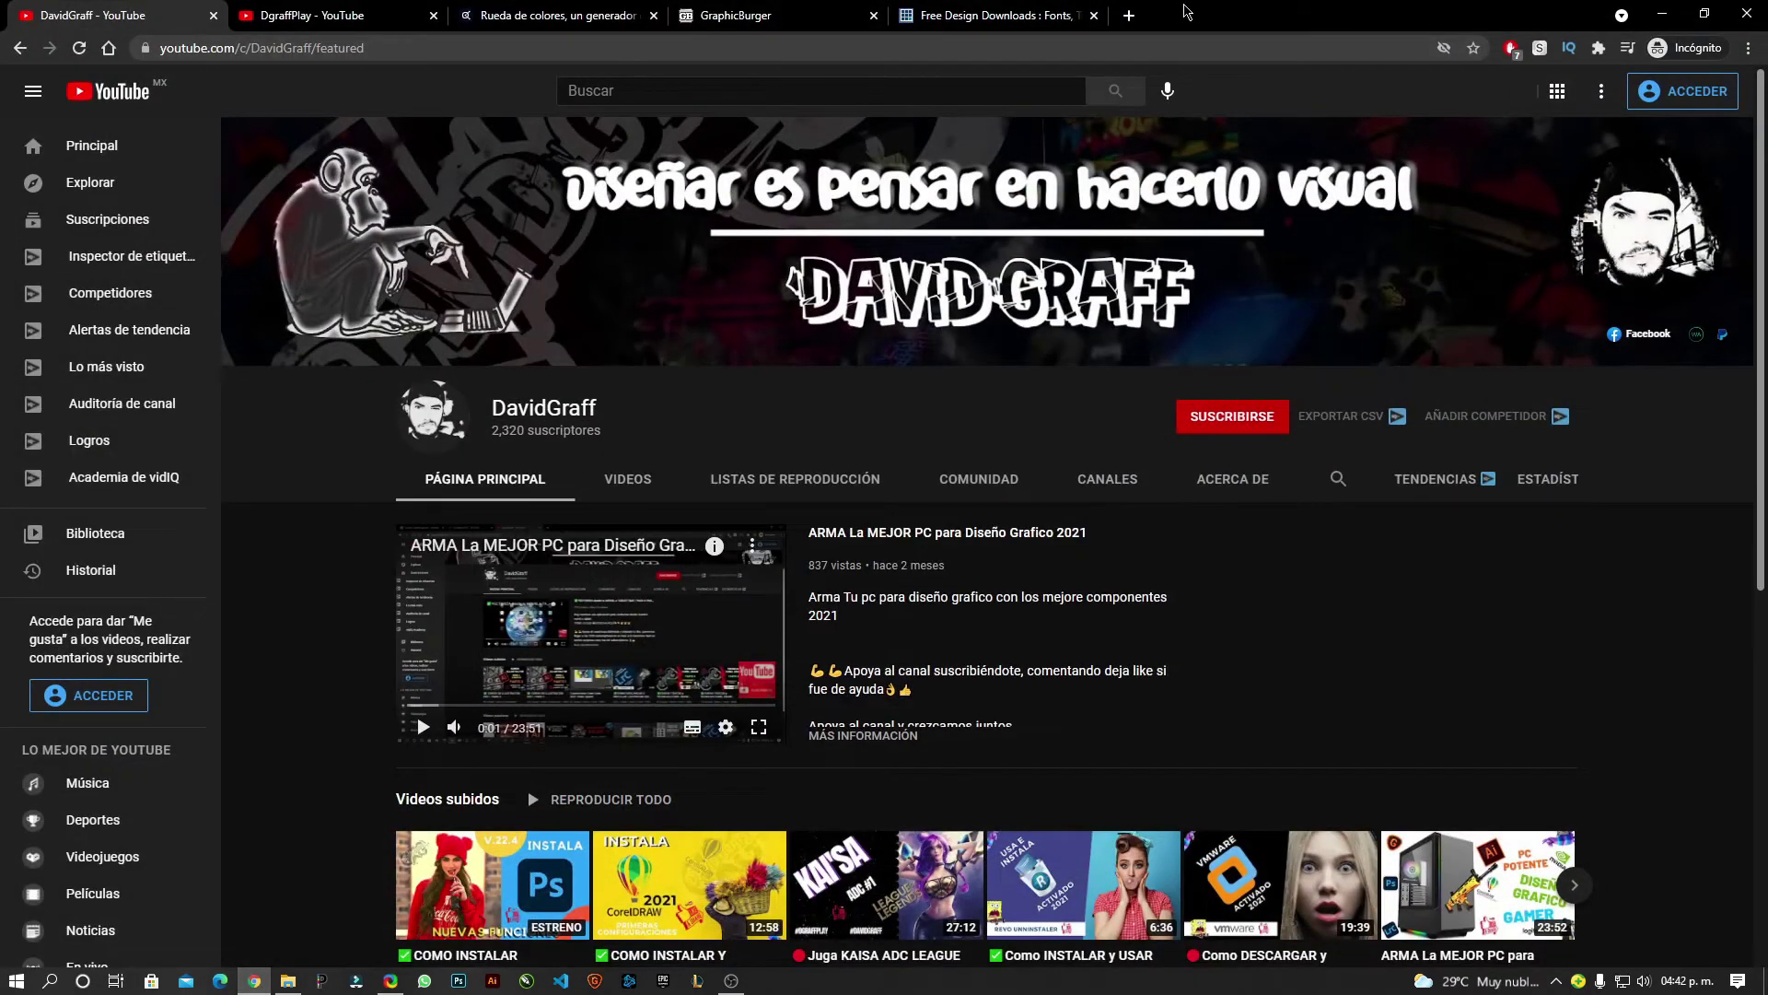
double_click(1186, 11)
drag(1210, 249, 1119, 231)
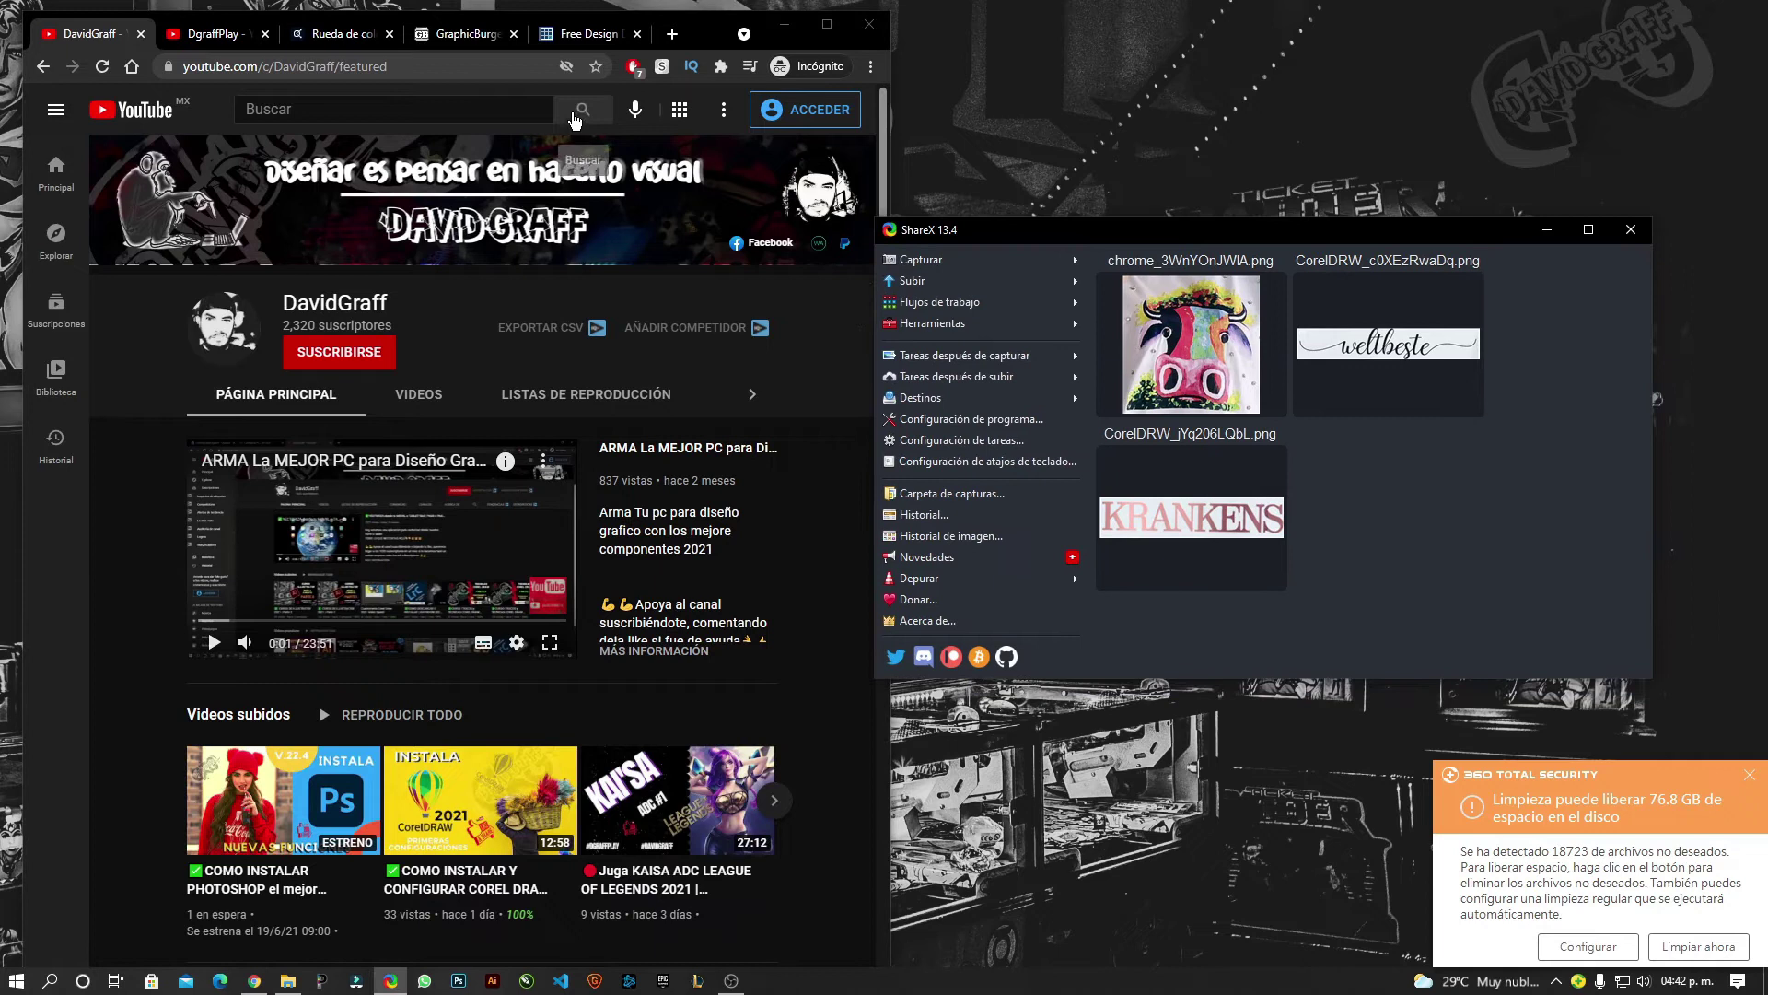
click(583, 37)
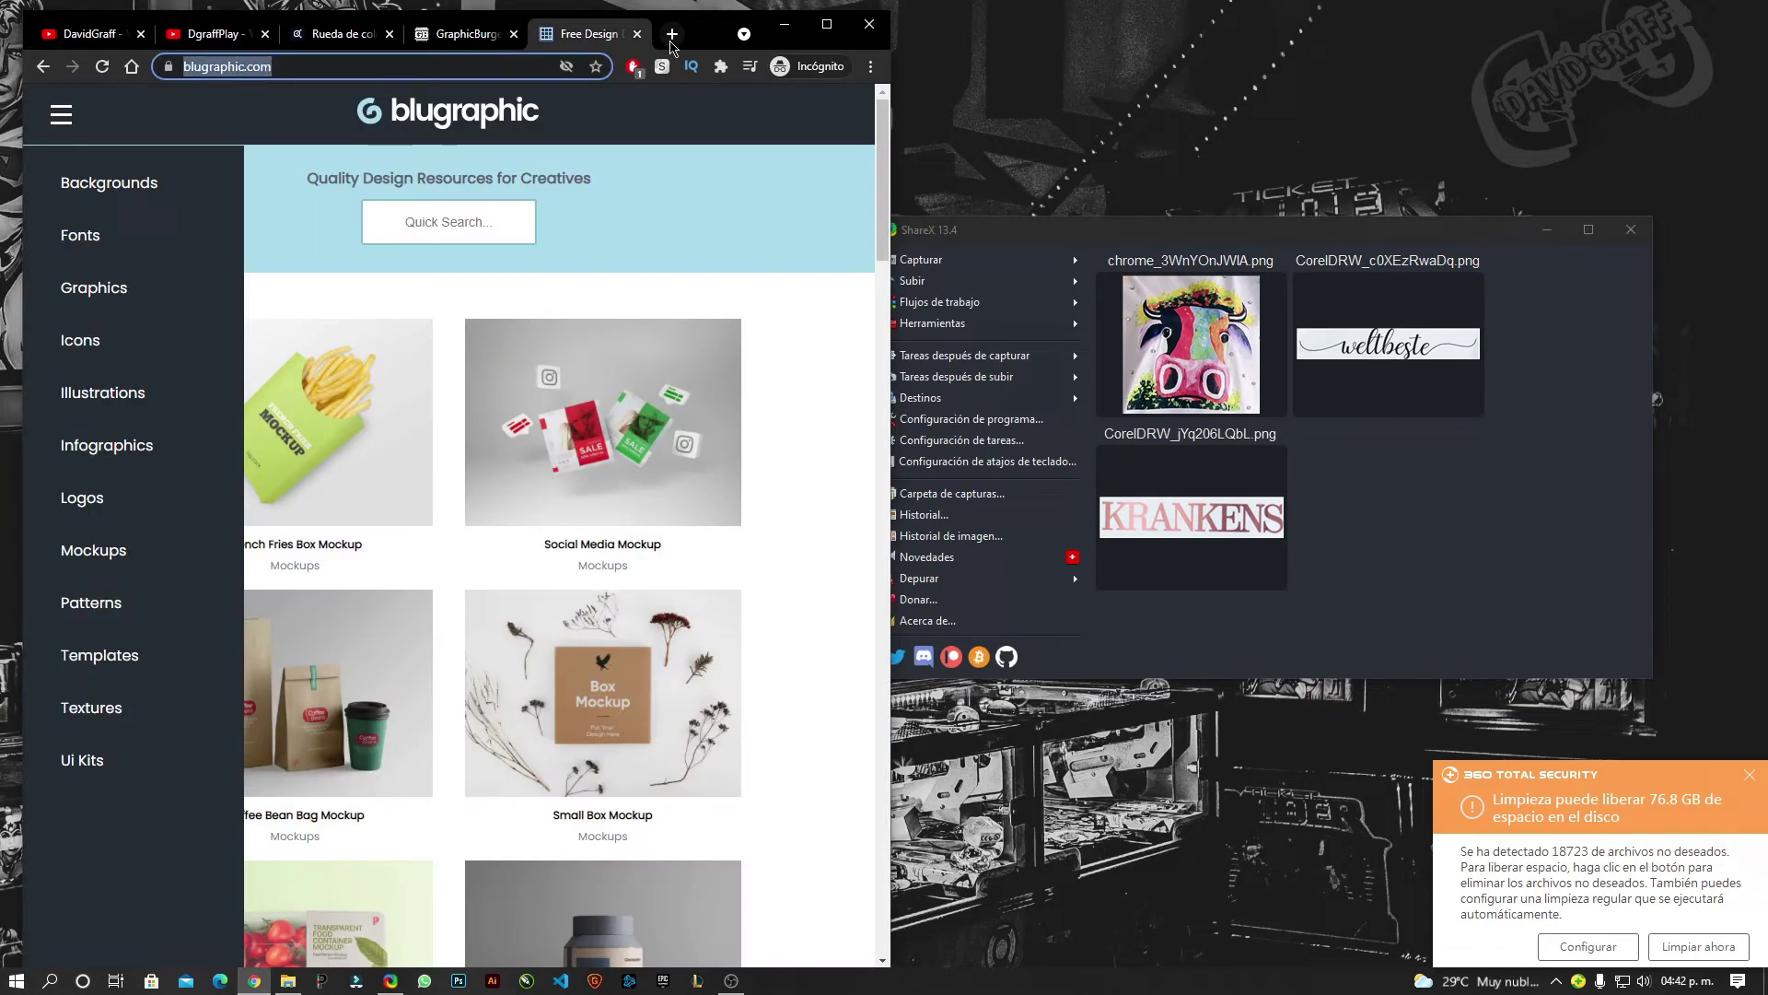
Search Google for 'share x' and open getsharex.com, scrolling through its homepage.
click(672, 34)
text(share )
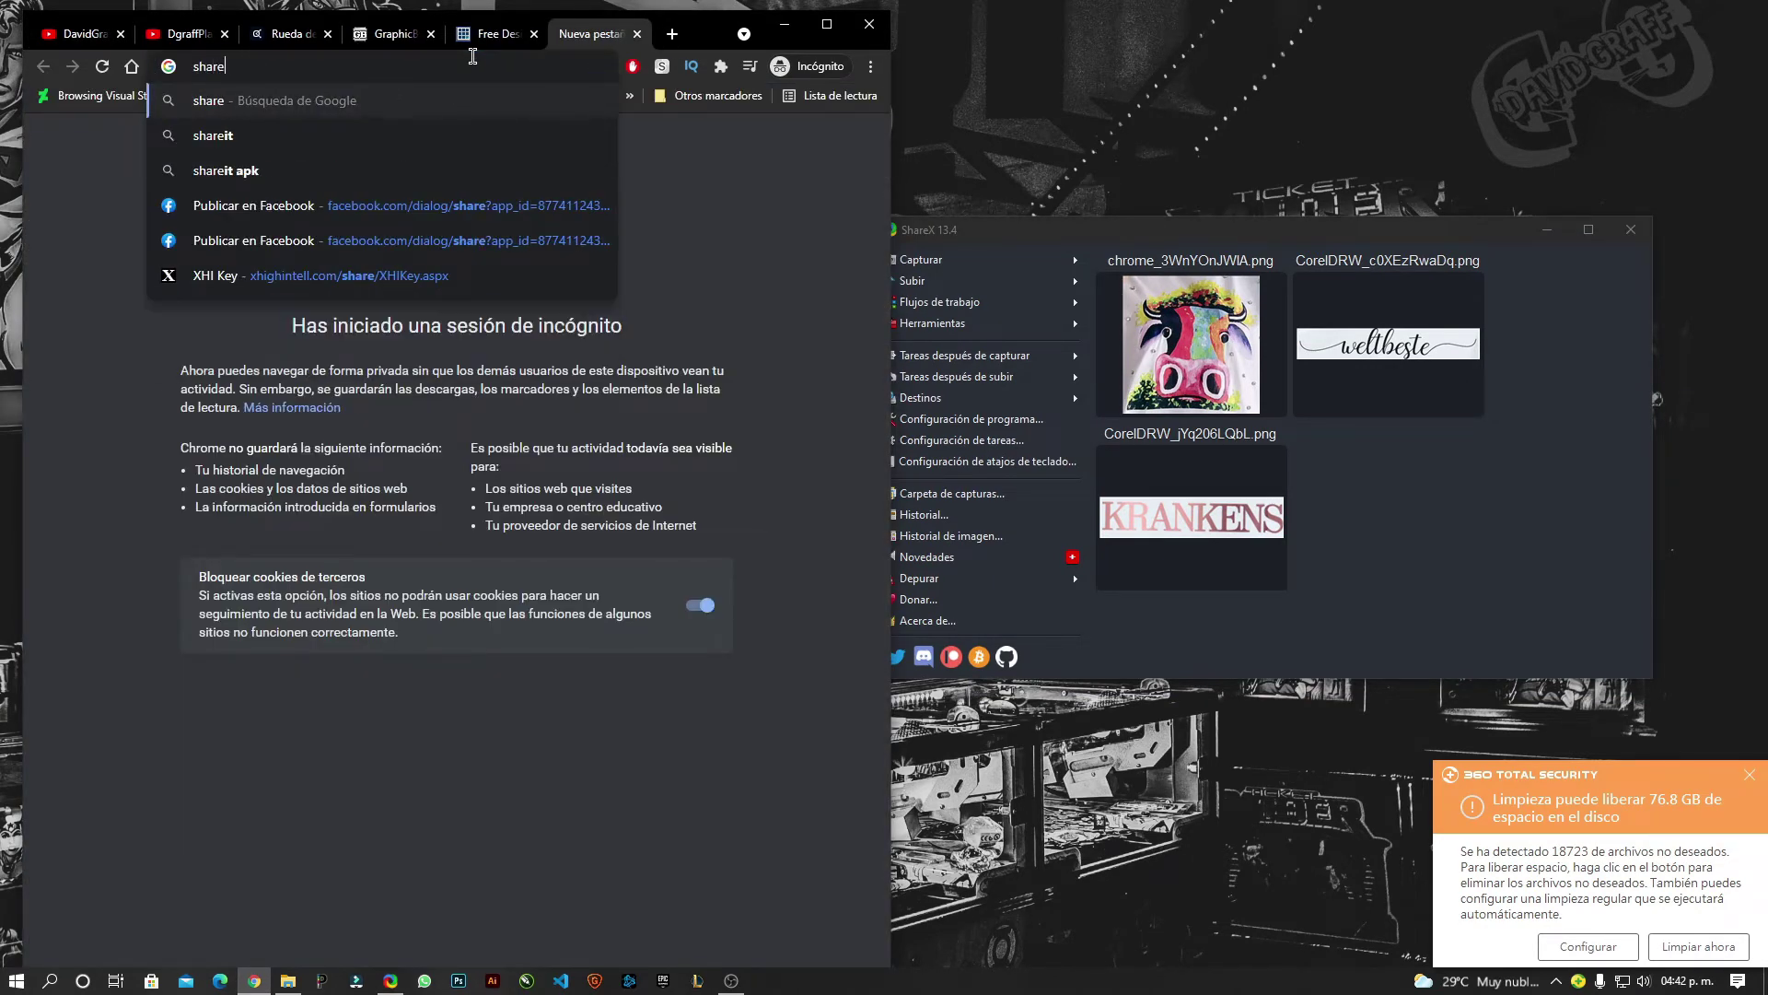
text(x)
key(Return)
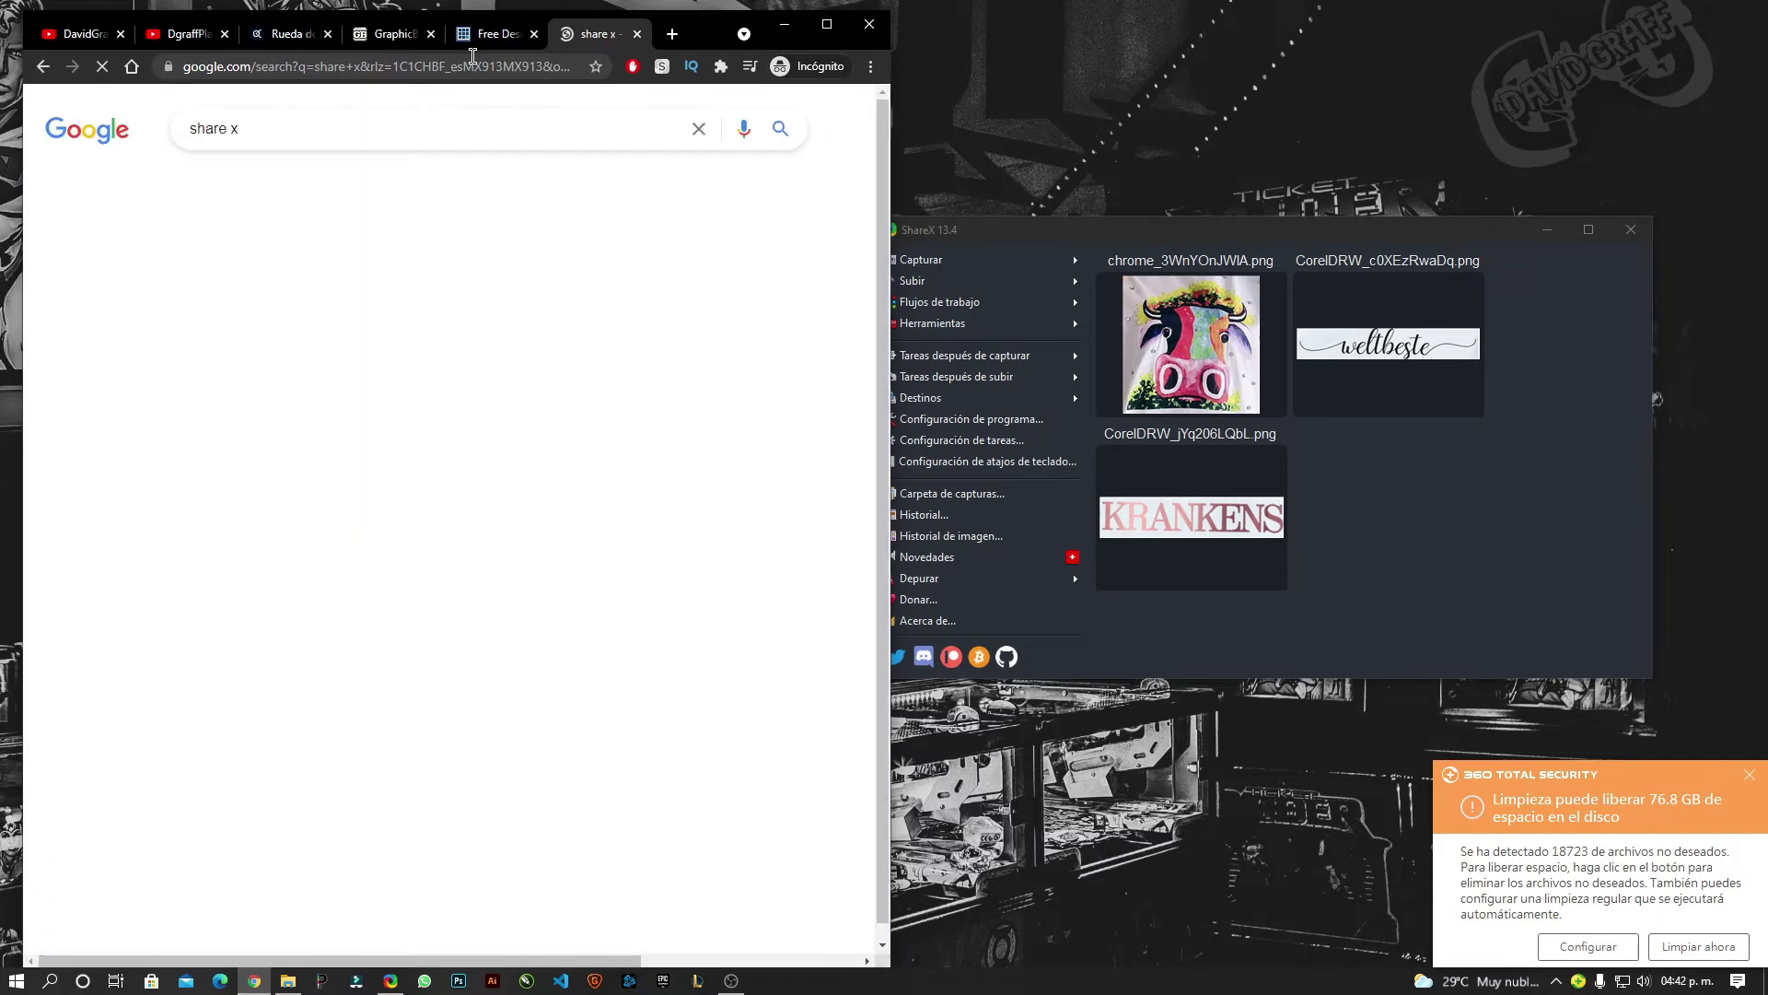
click(352, 291)
scroll(591, 568, down, 3)
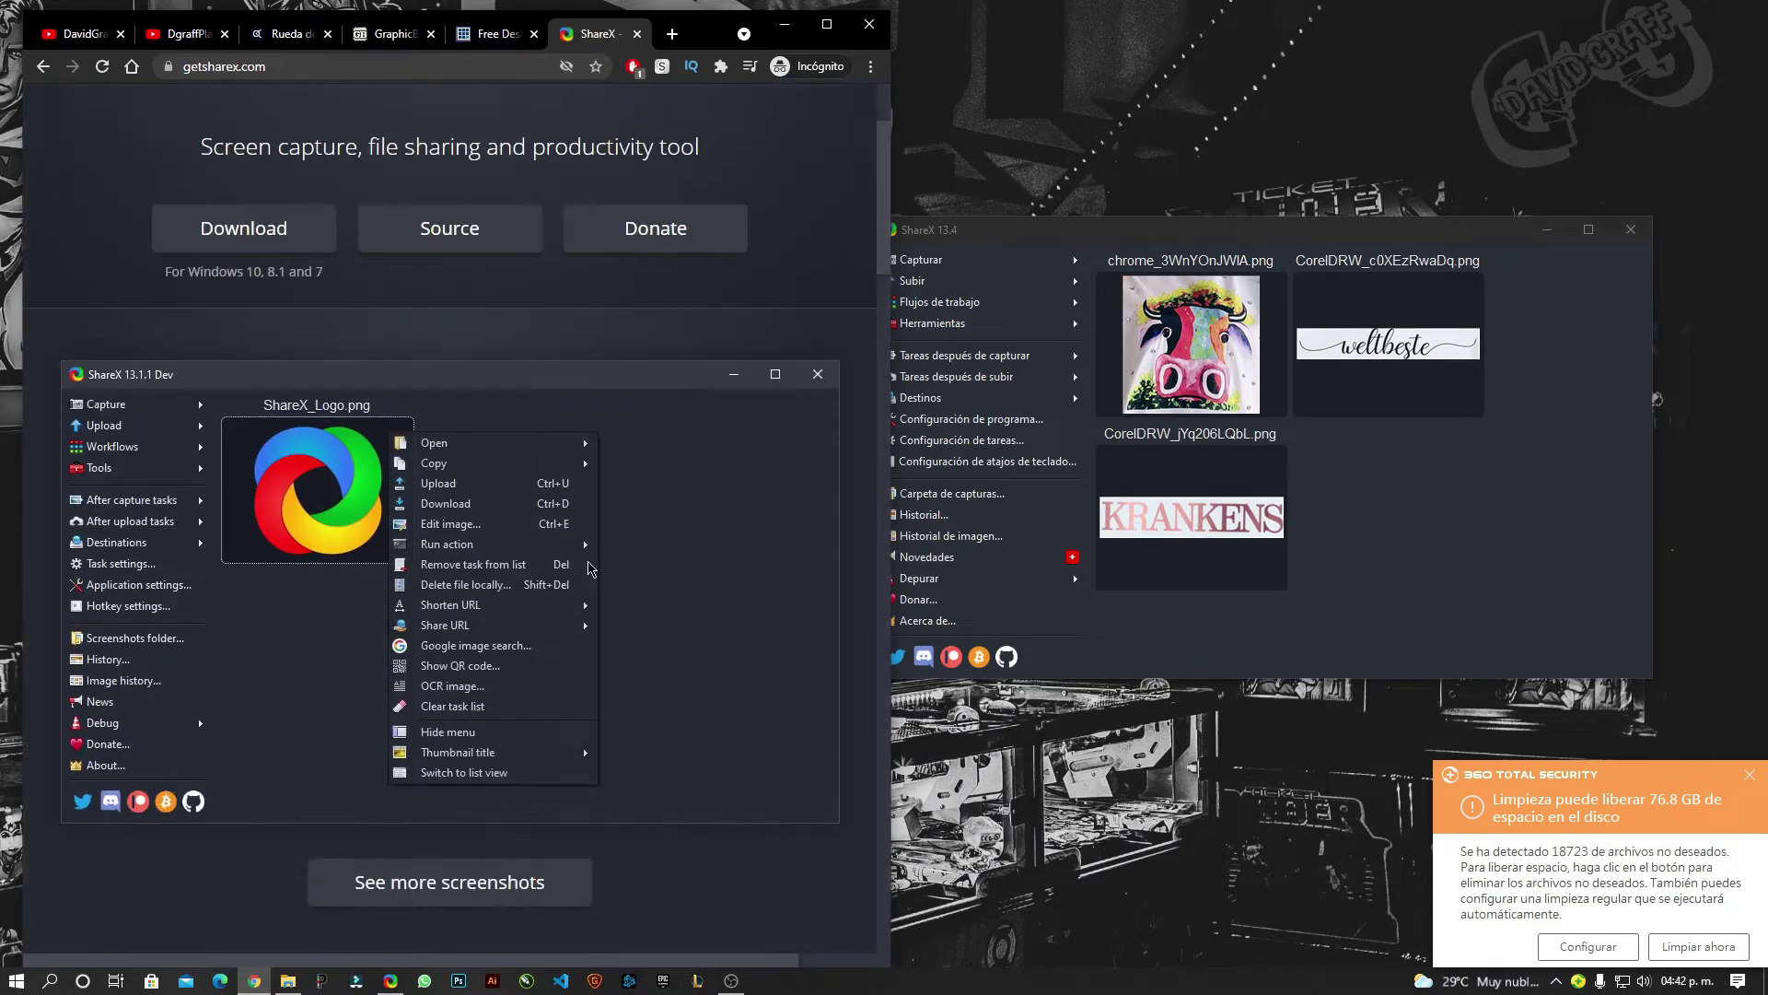
scroll(594, 589, down, 4)
scroll(722, 611, down, 4)
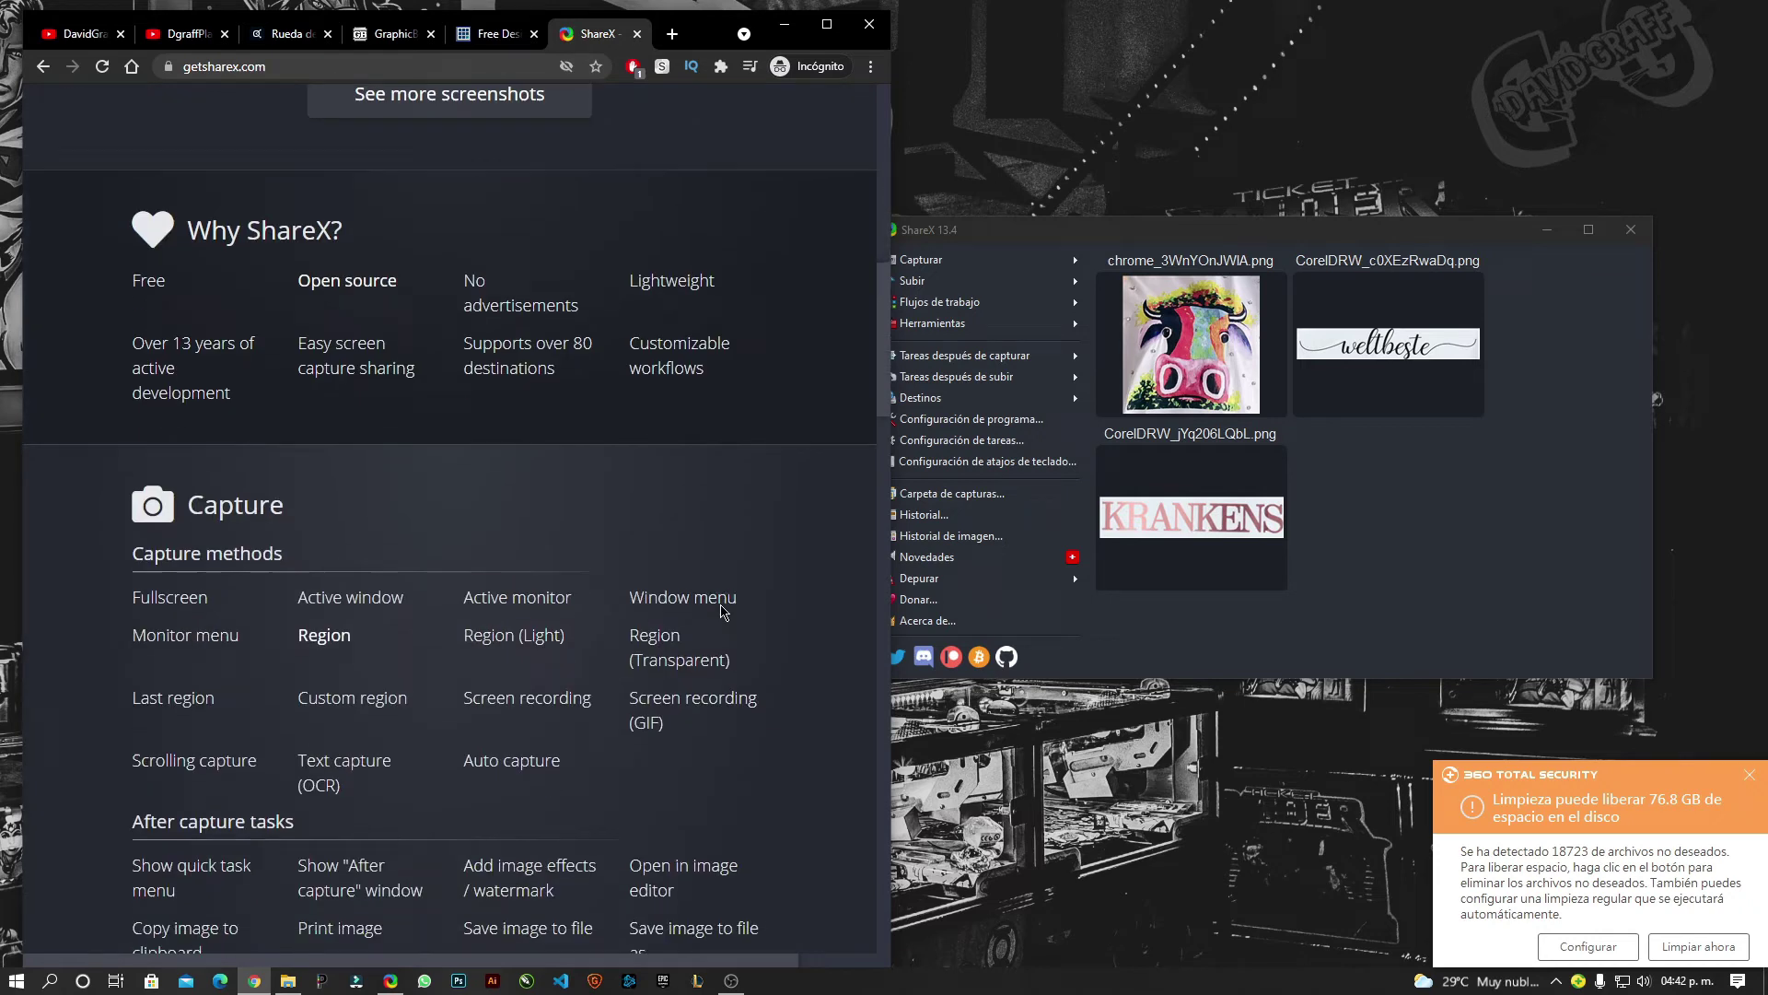
scroll(723, 611, up, 10)
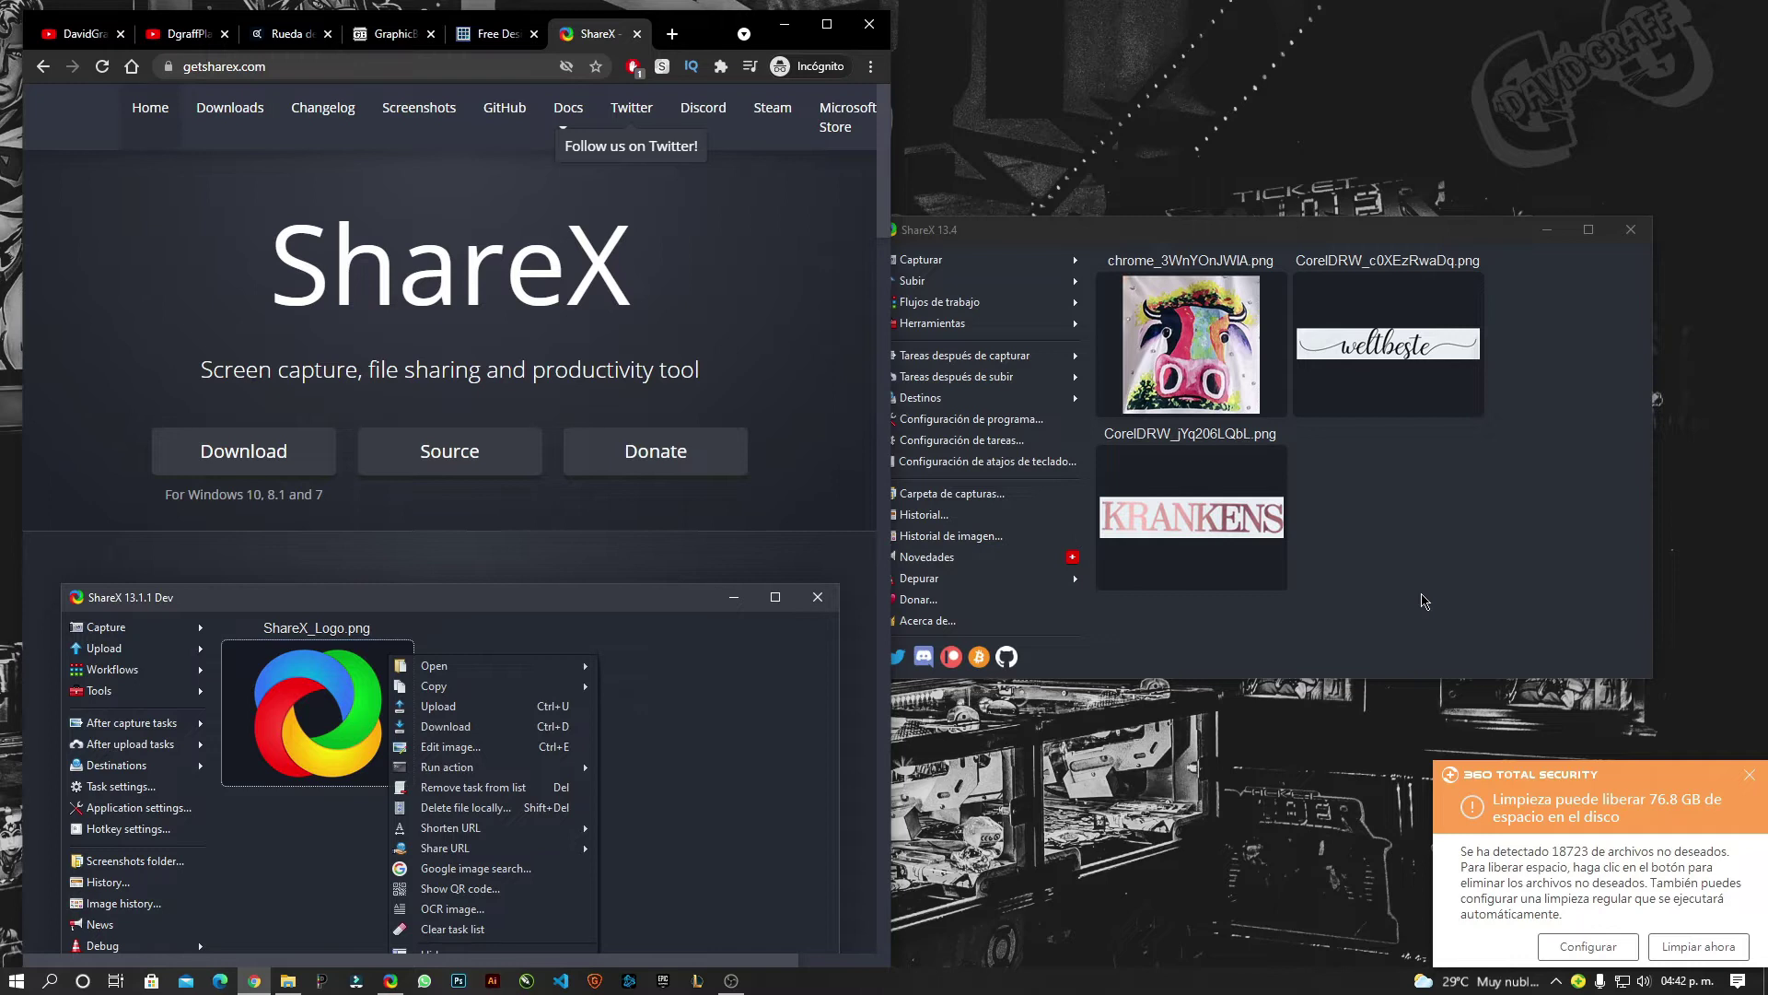
drag(1201, 234, 911, 265)
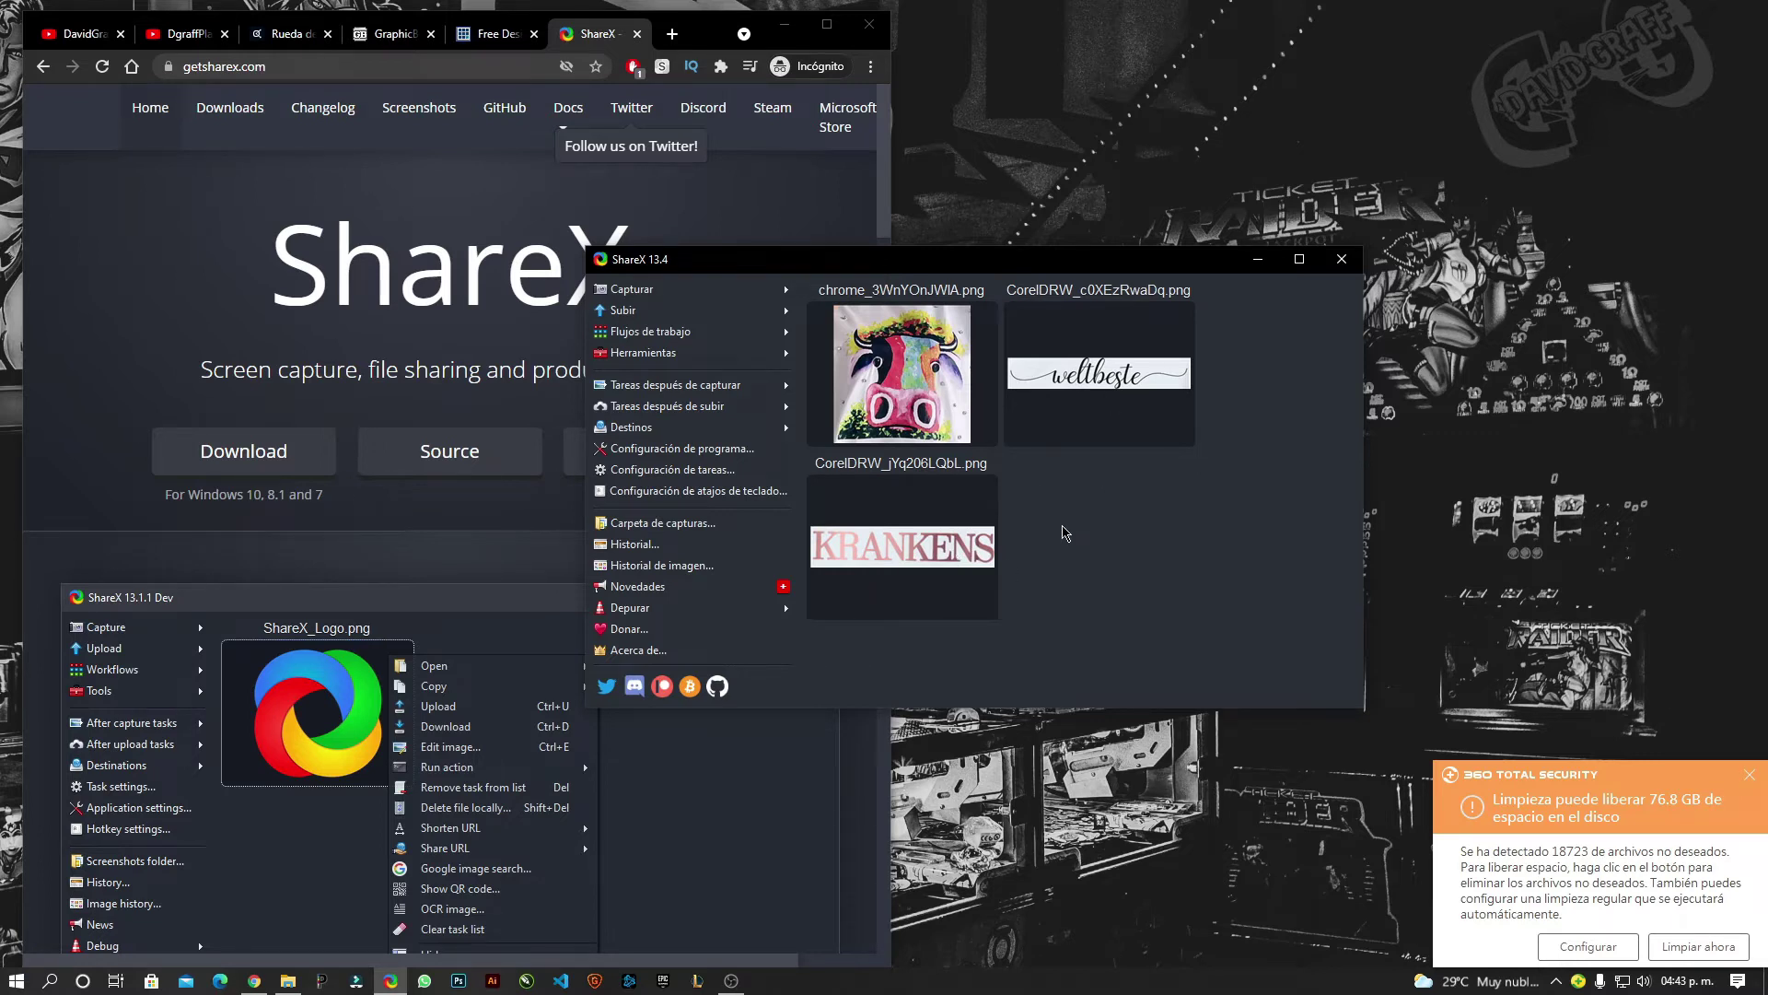
drag(852, 259, 1071, 232)
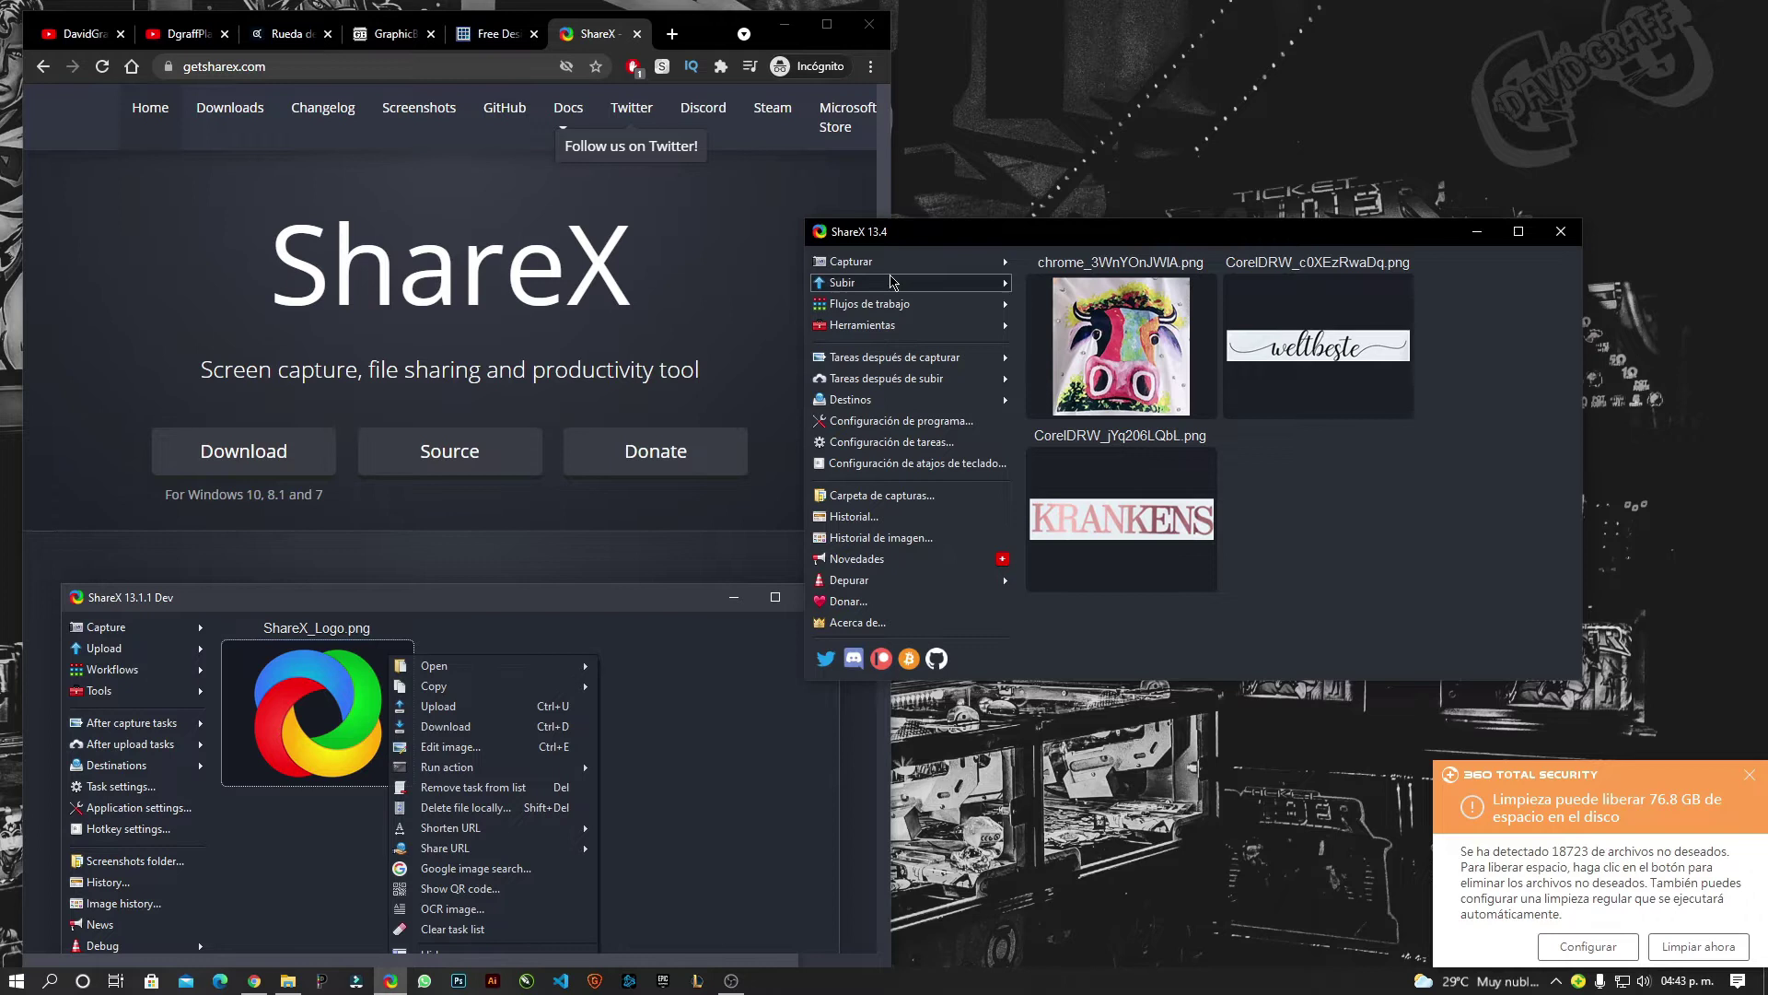
Take Ctrl+Print Screen region captures of the ShareX heading on getsharex.com.
drag(898, 231, 997, 239)
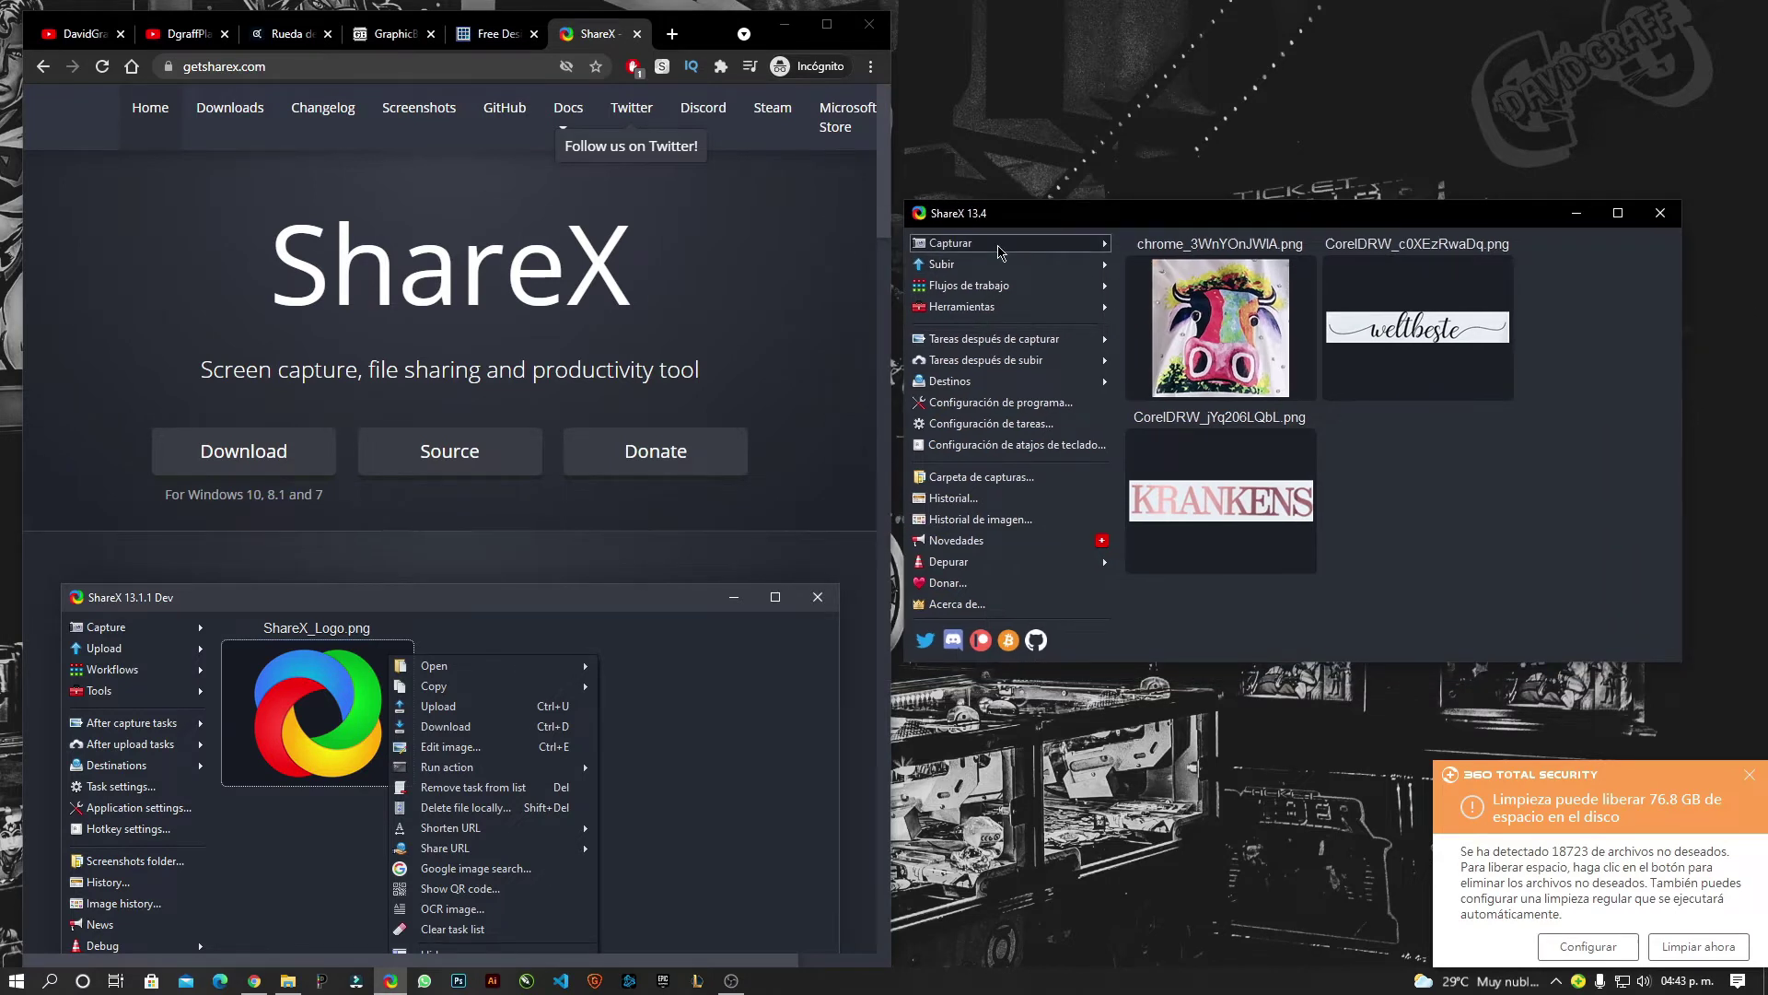
key(ctrl+Print)
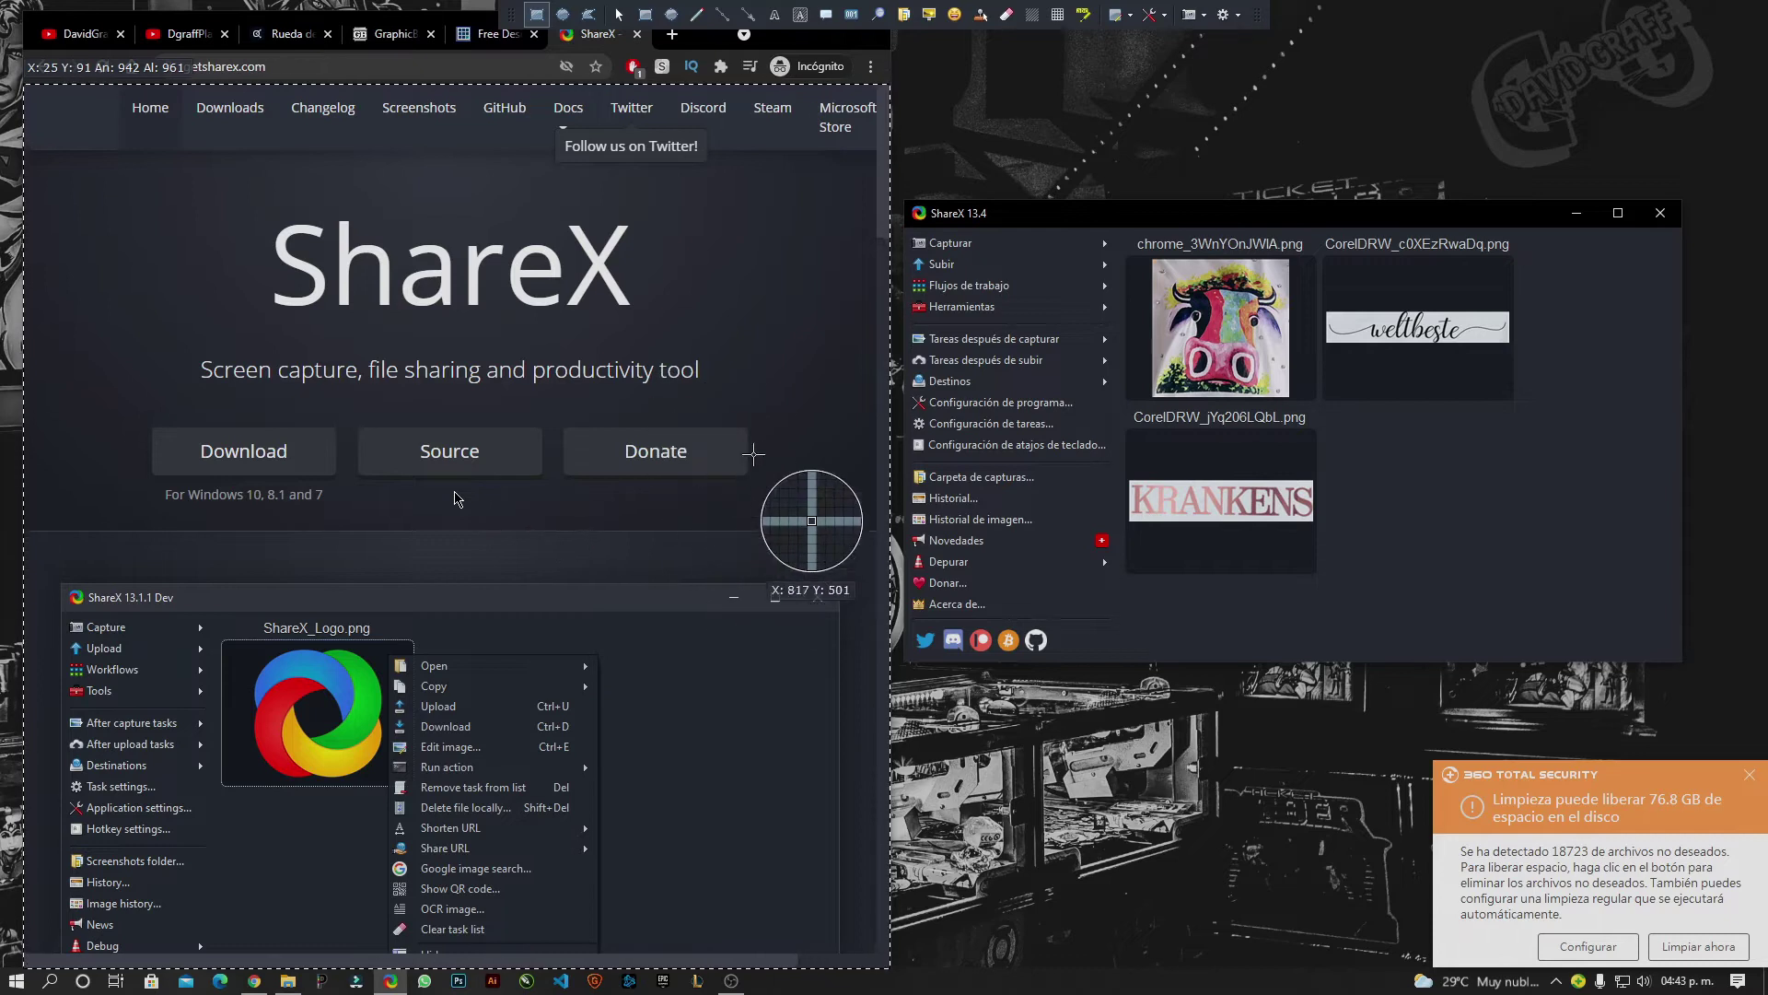
drag(242, 205, 622, 312)
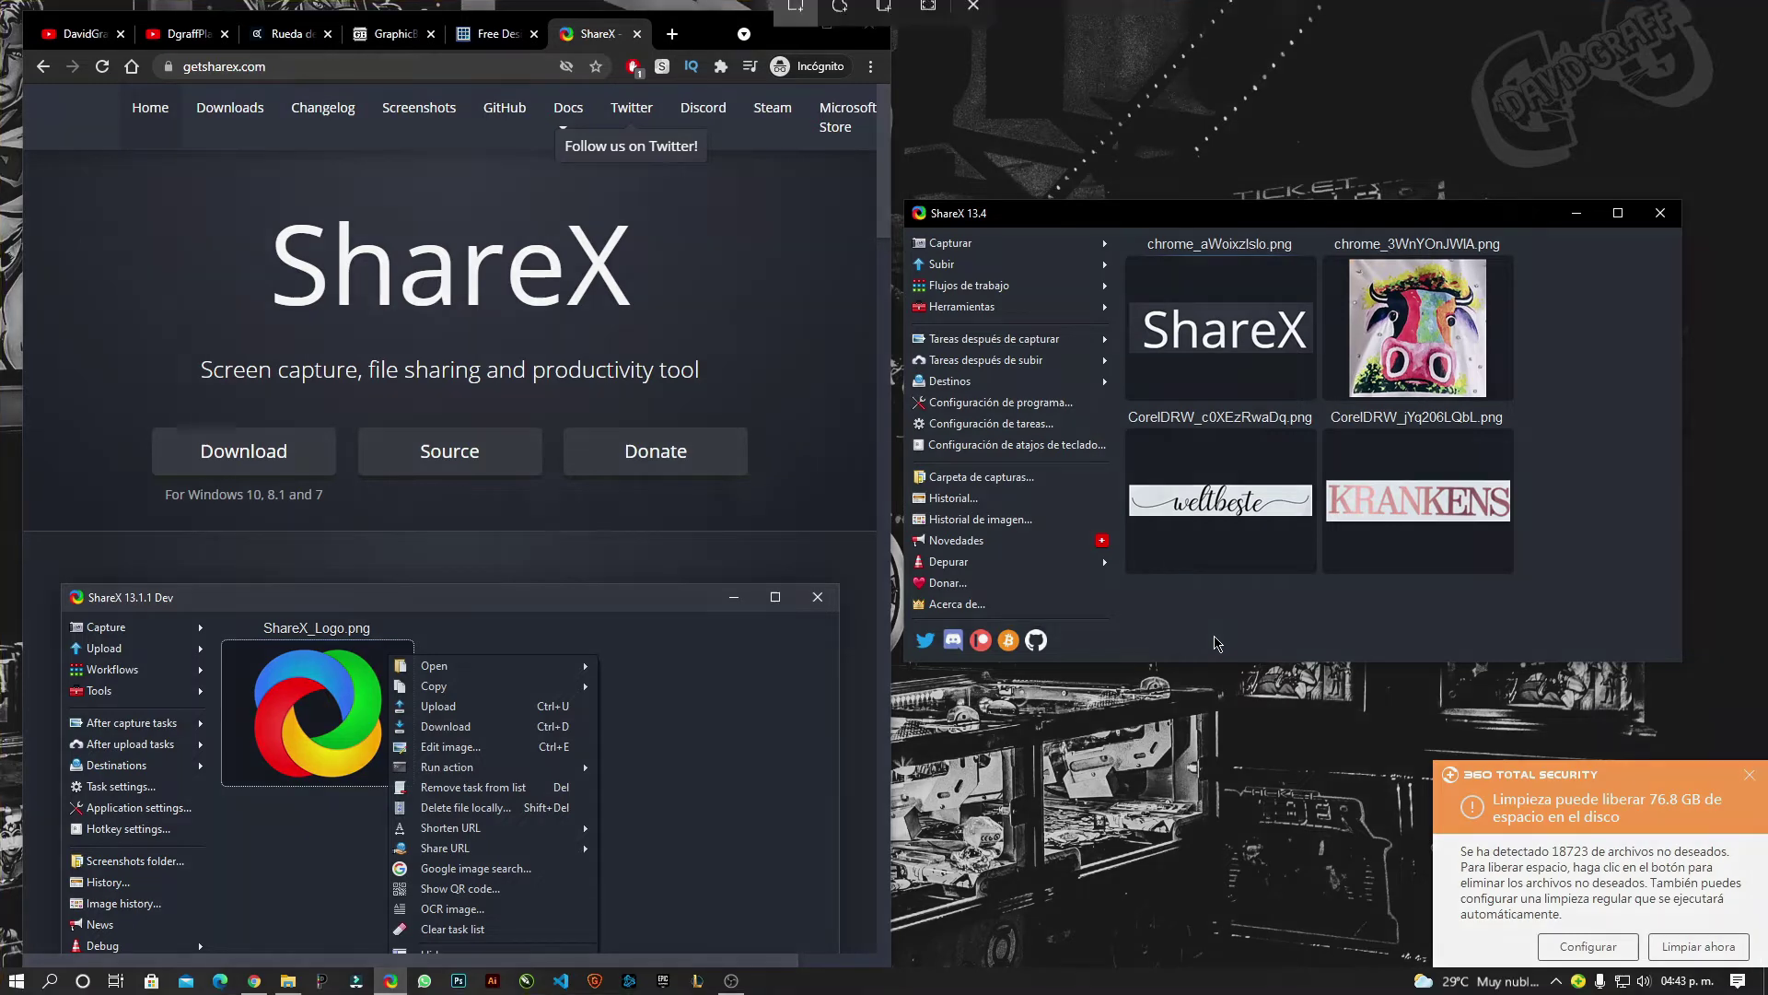
key(ctrl+Print)
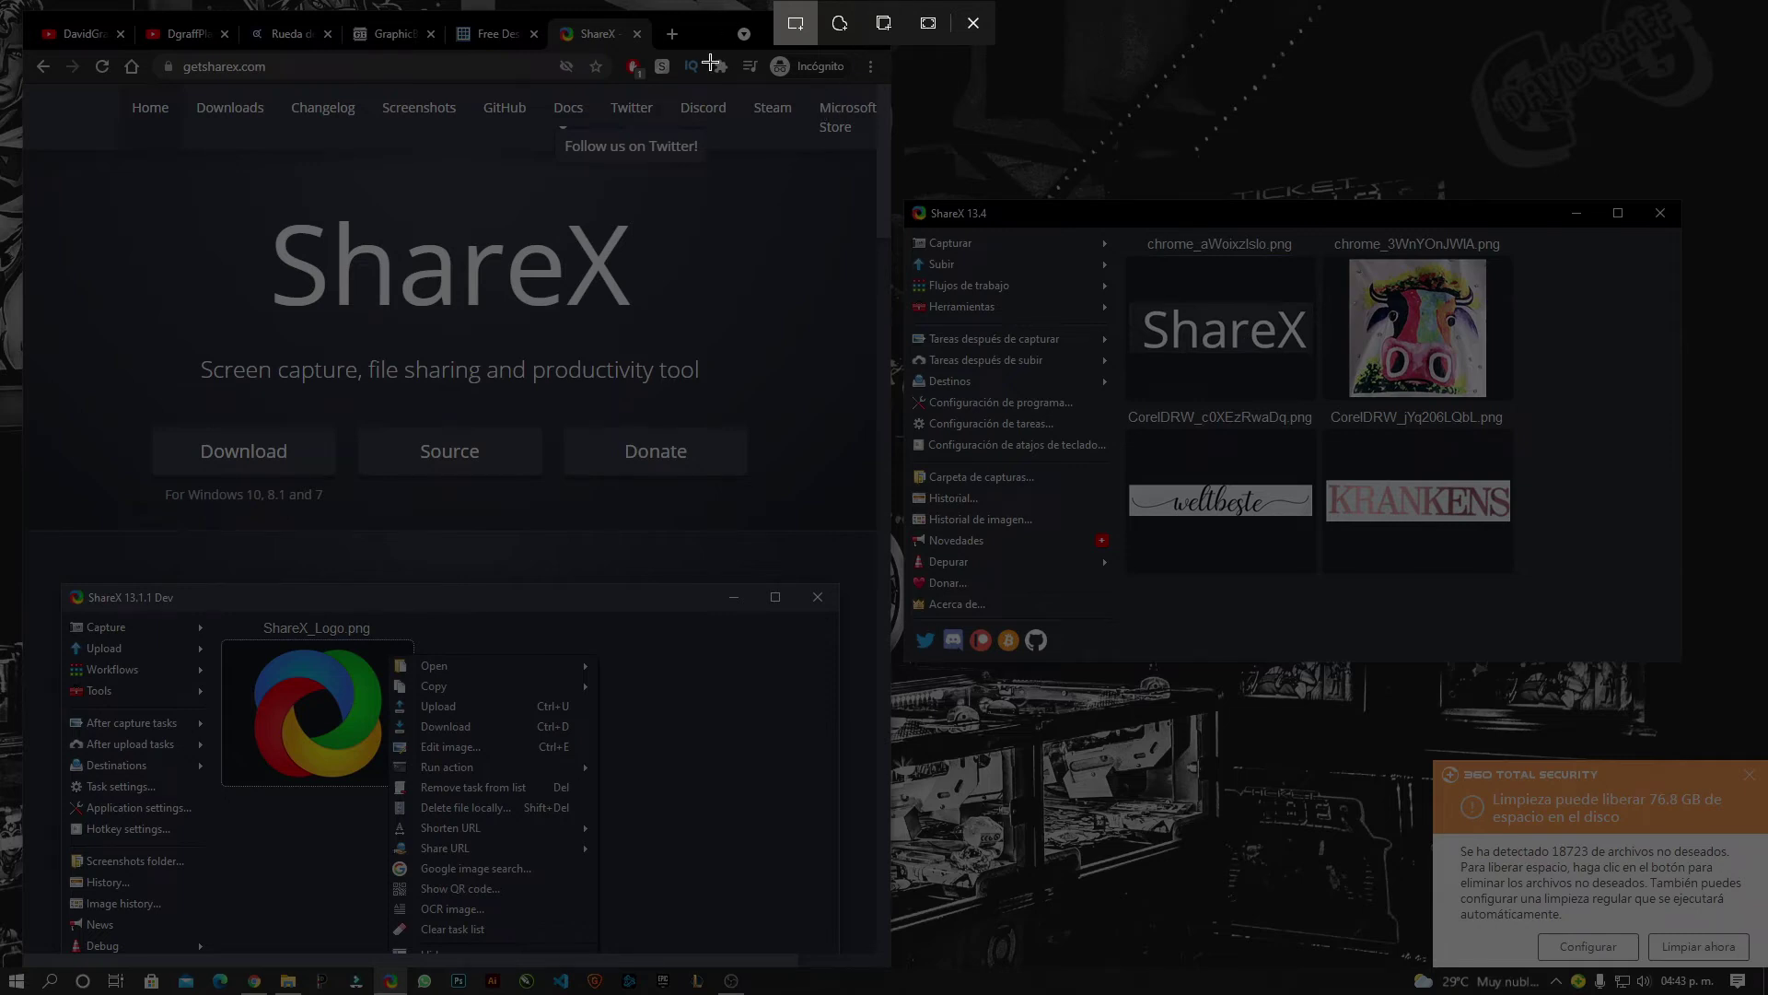
drag(235, 210, 716, 348)
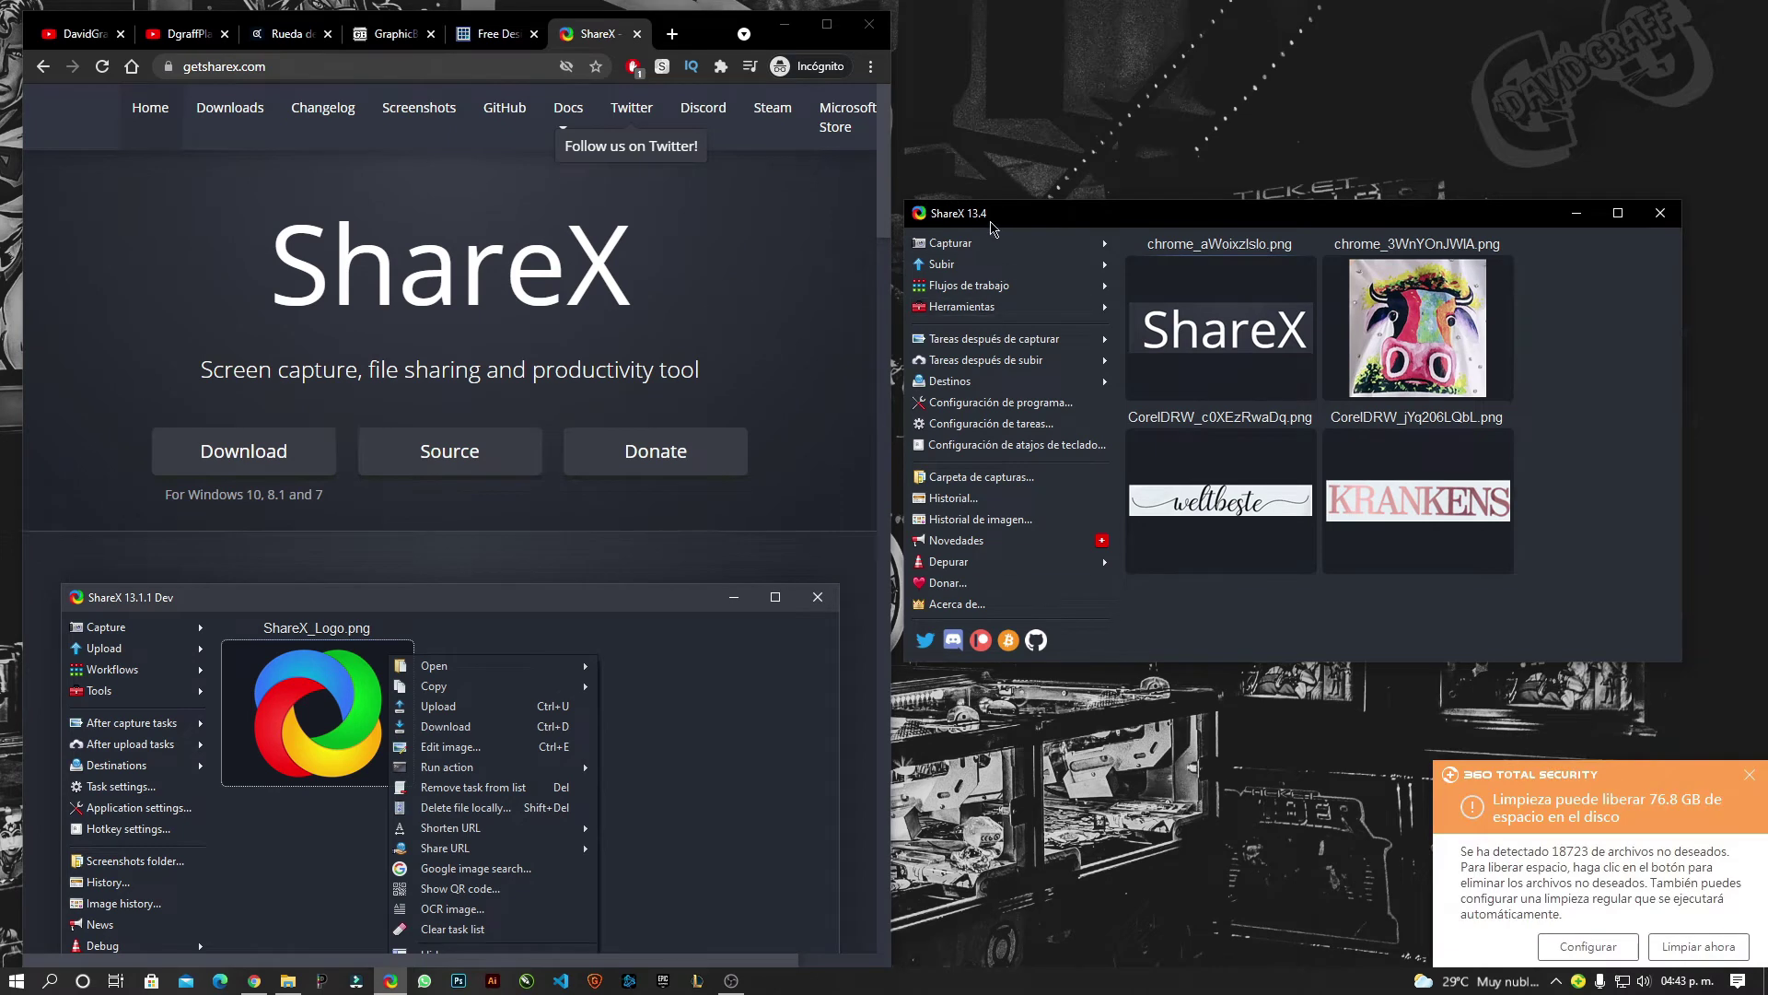
drag(998, 228, 724, 247)
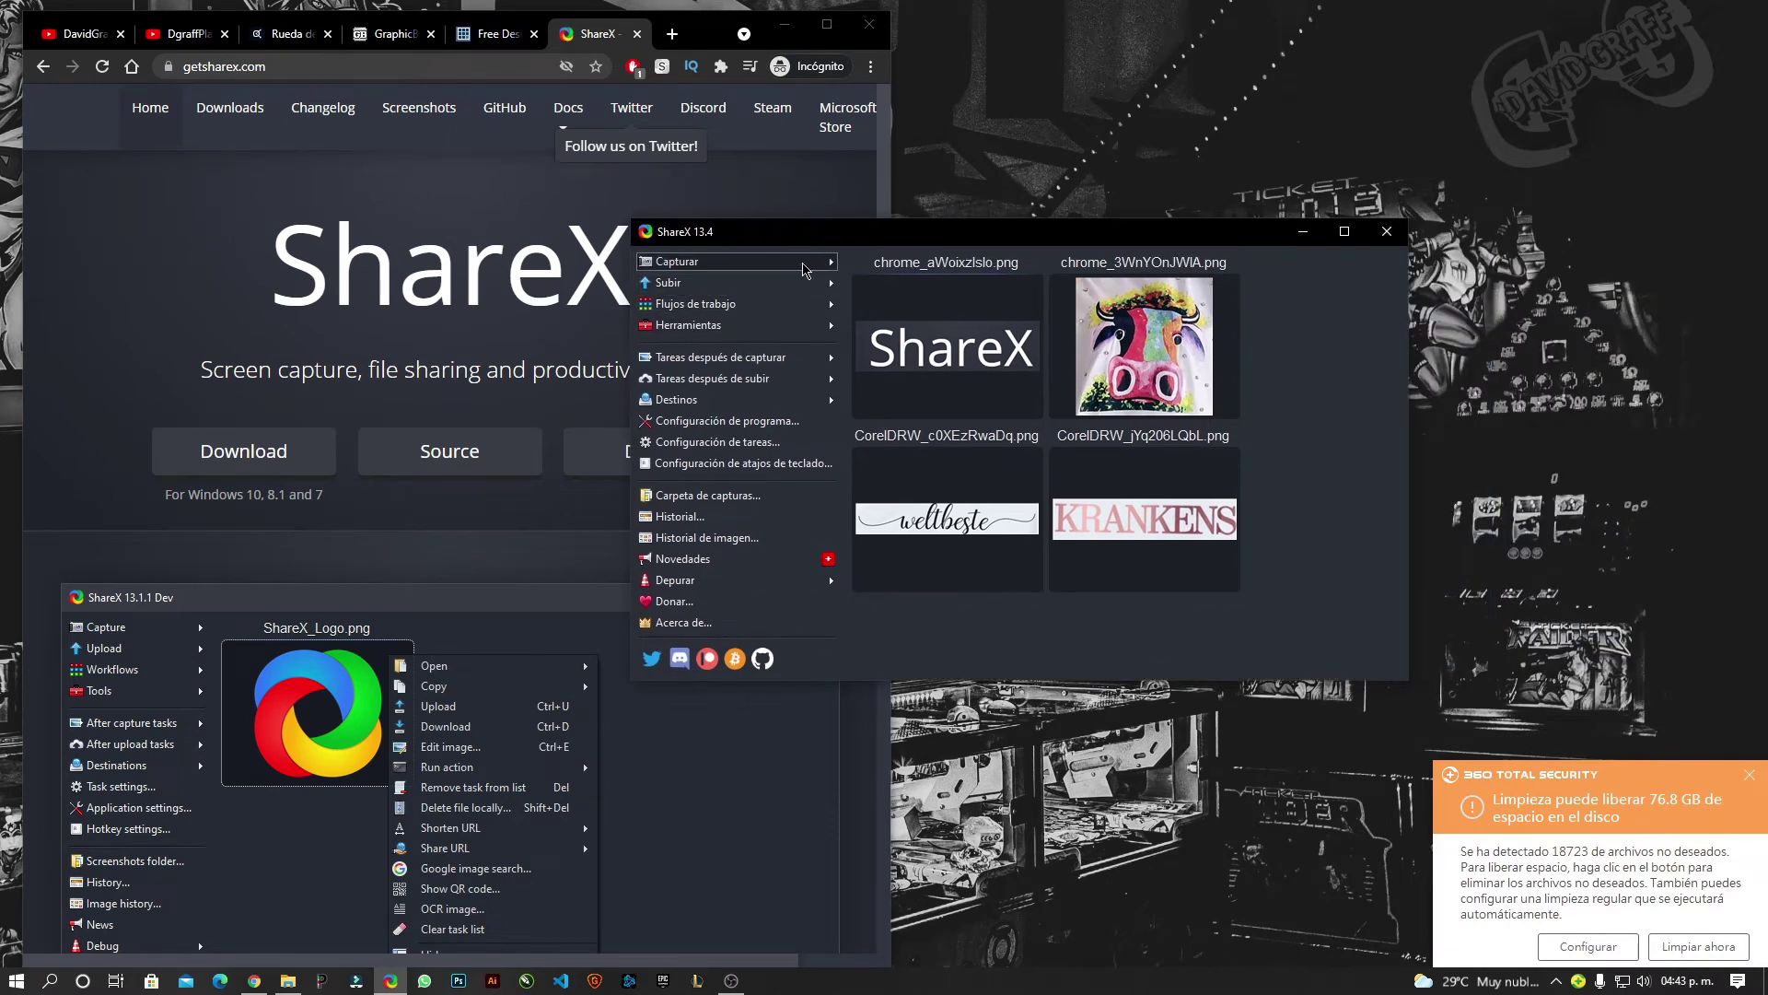
Sample the ShareX logo with the screen colour picker to copy hex f81b13.
click(832, 264)
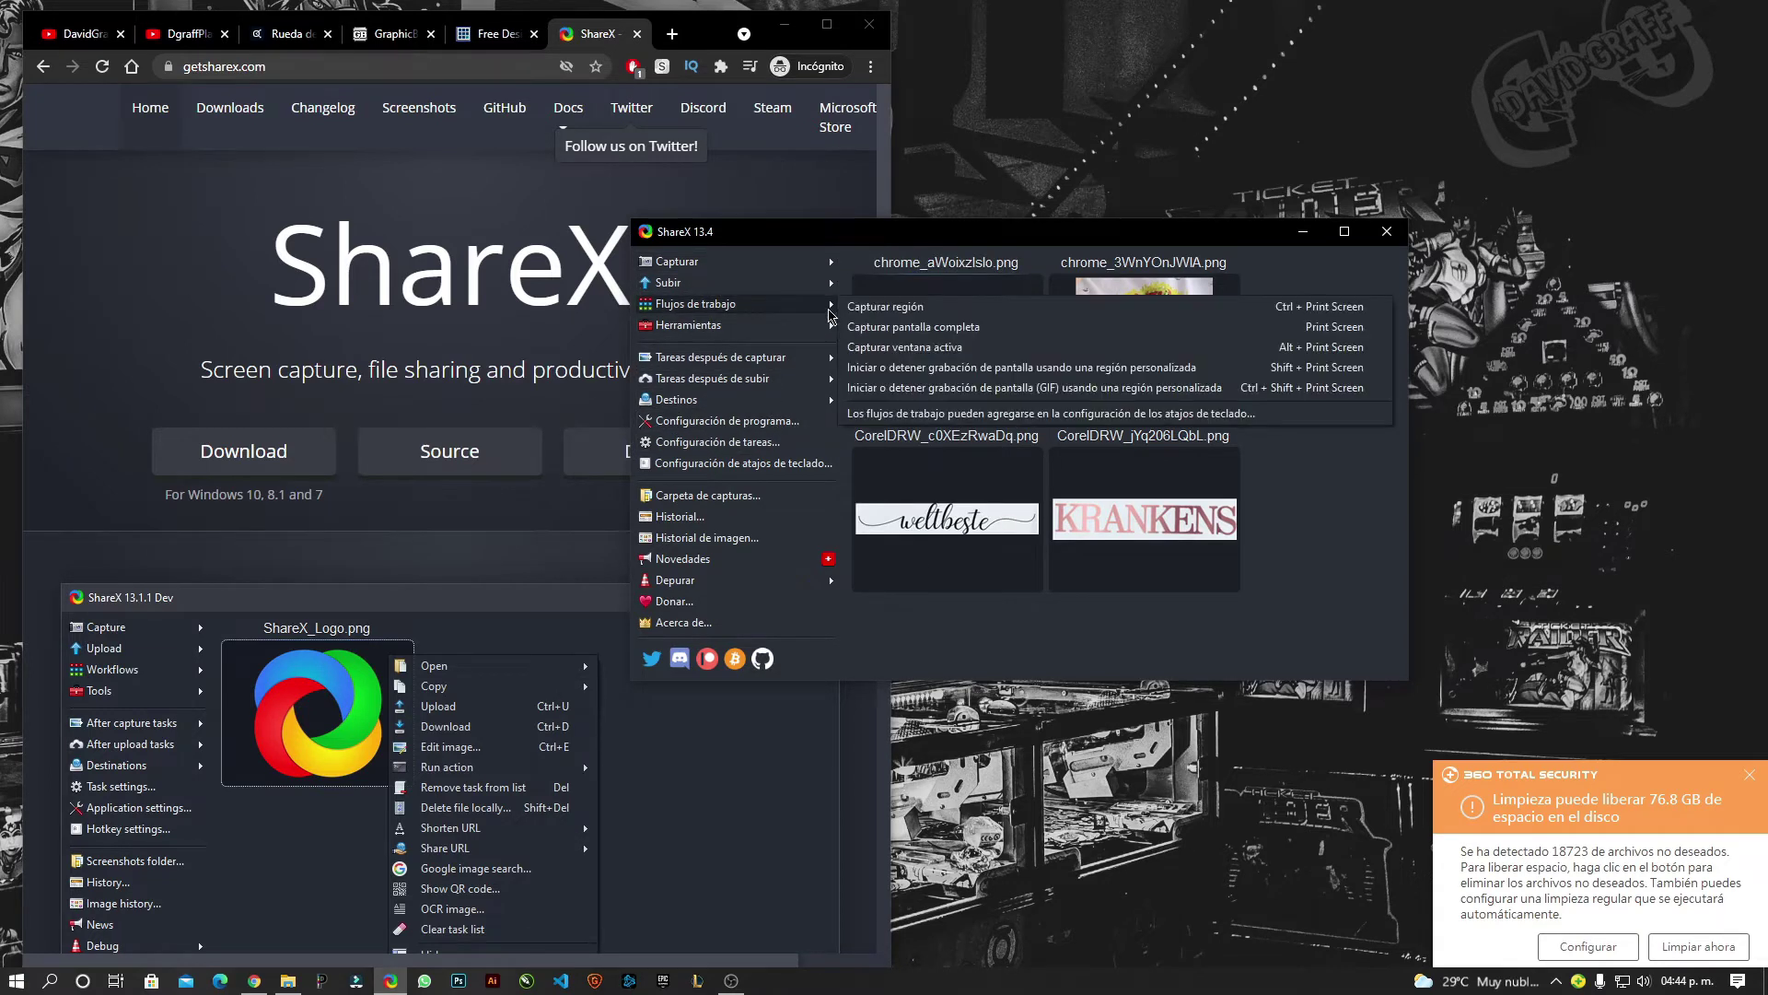
mouse_move(688, 324)
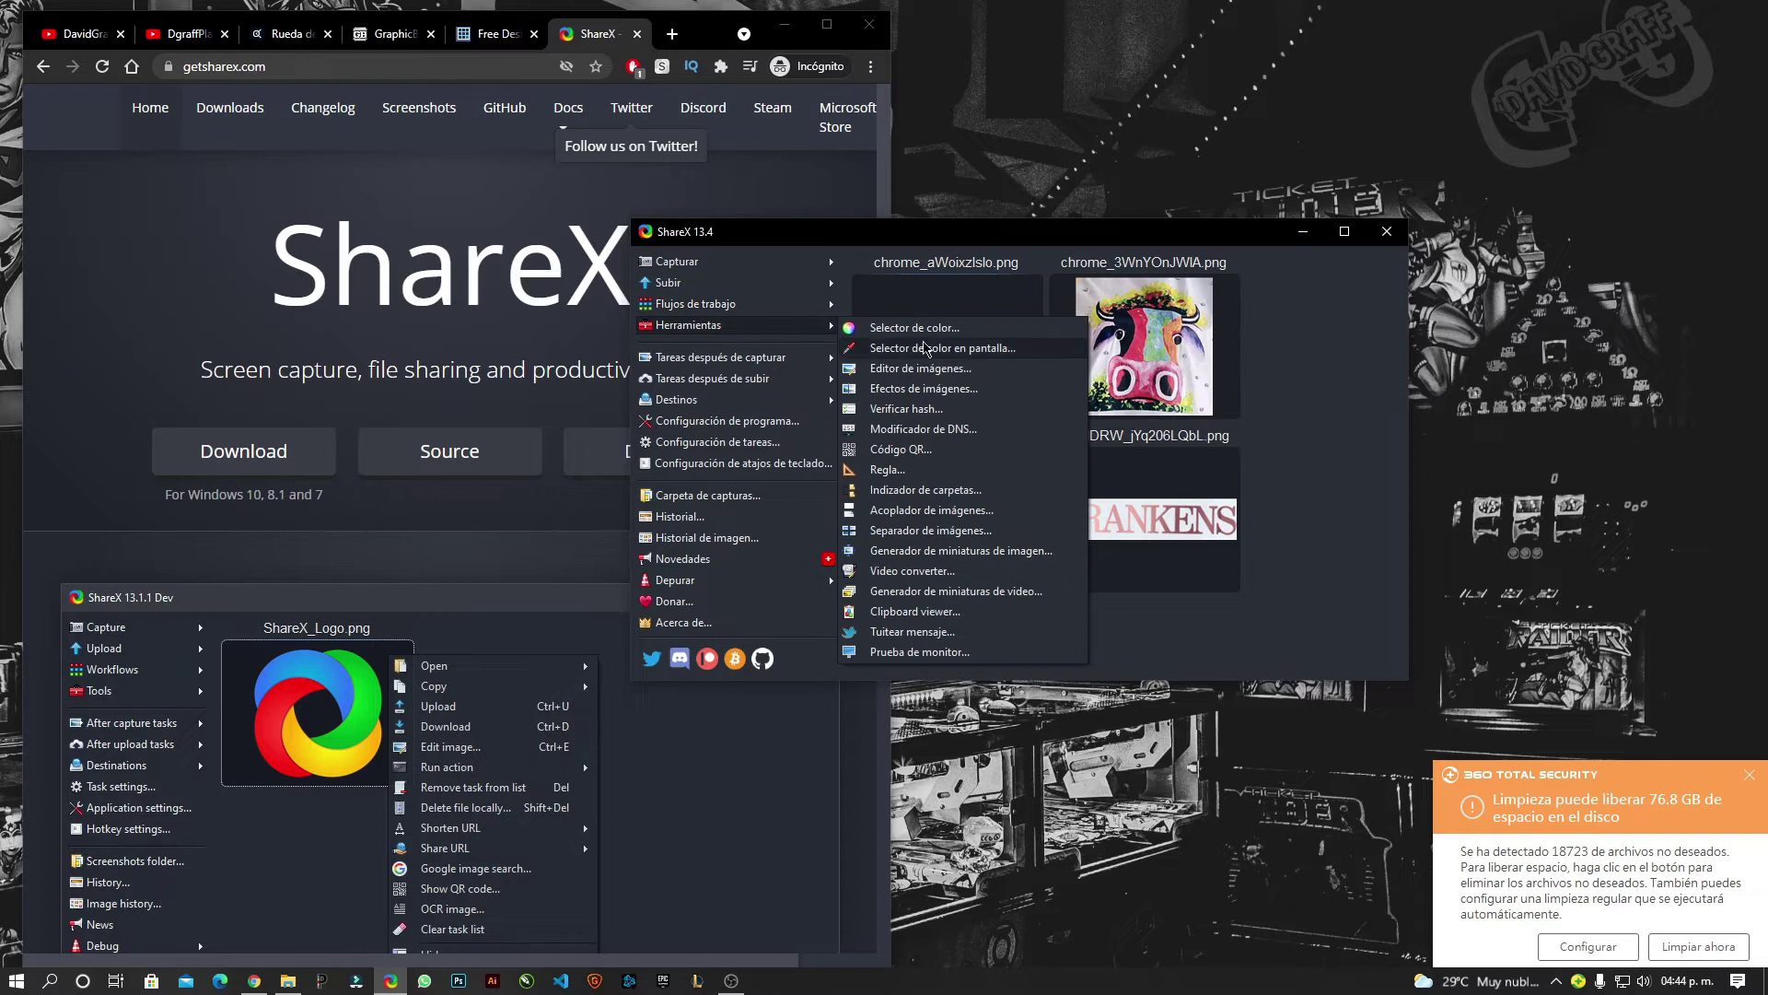
click(956, 358)
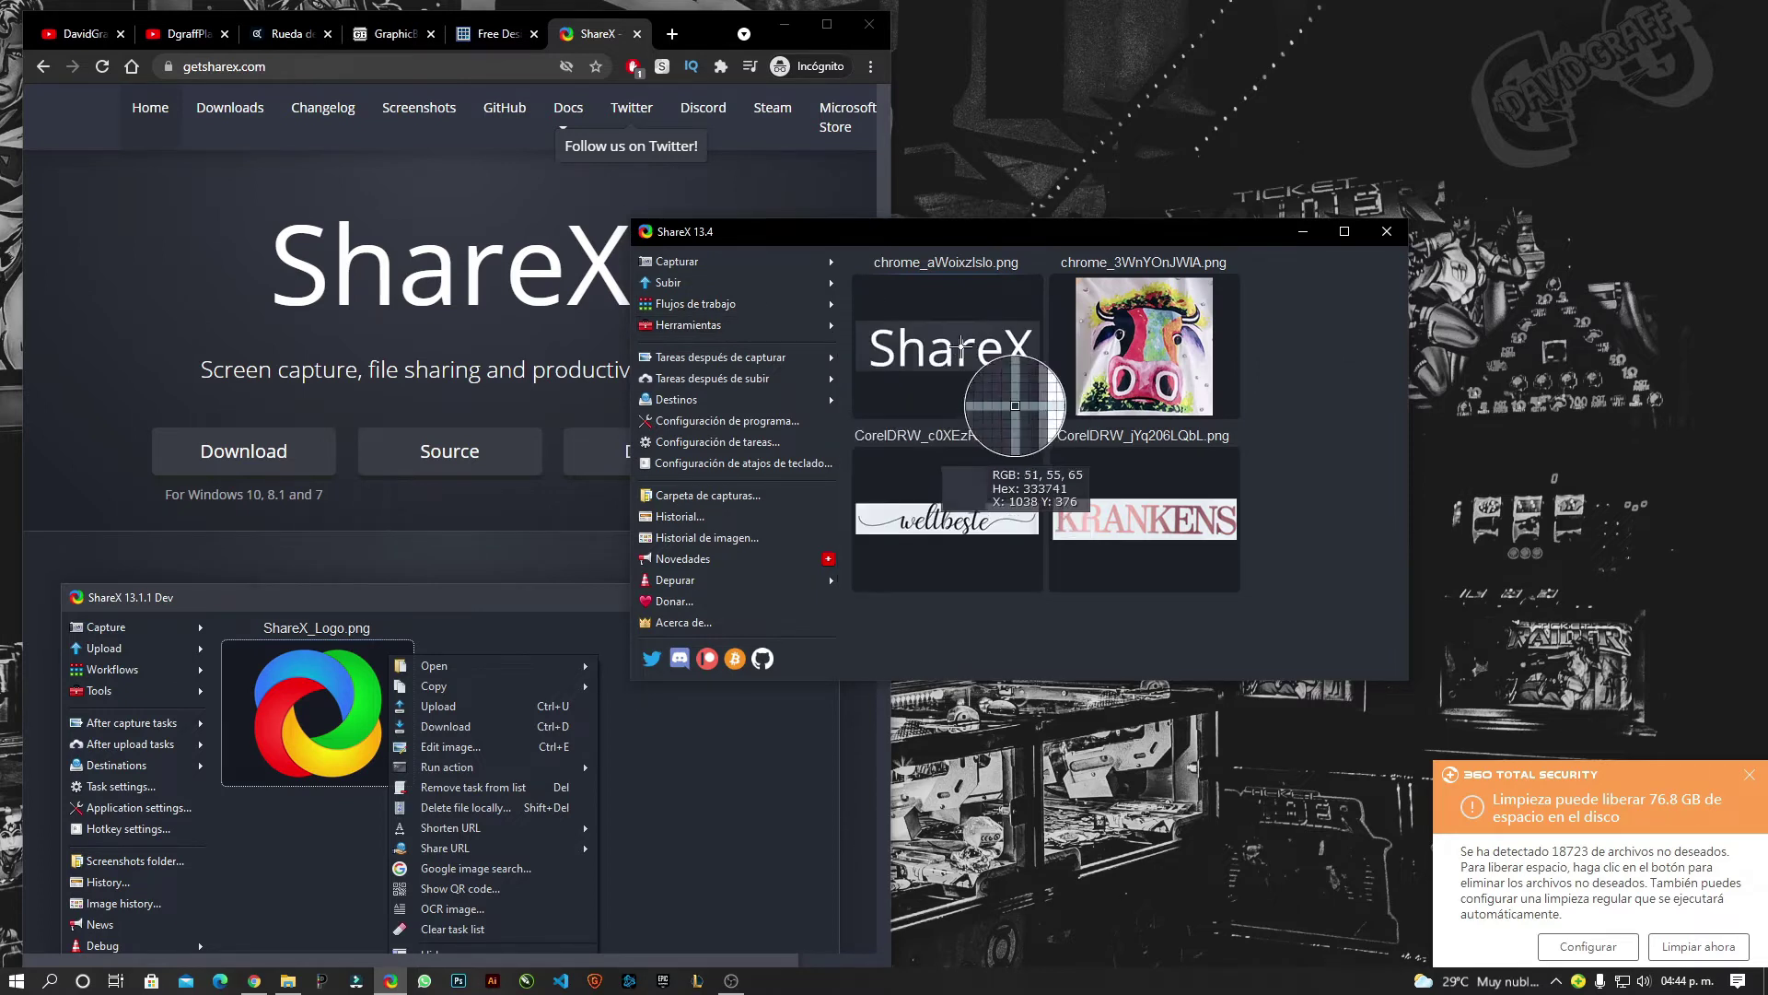
click(295, 694)
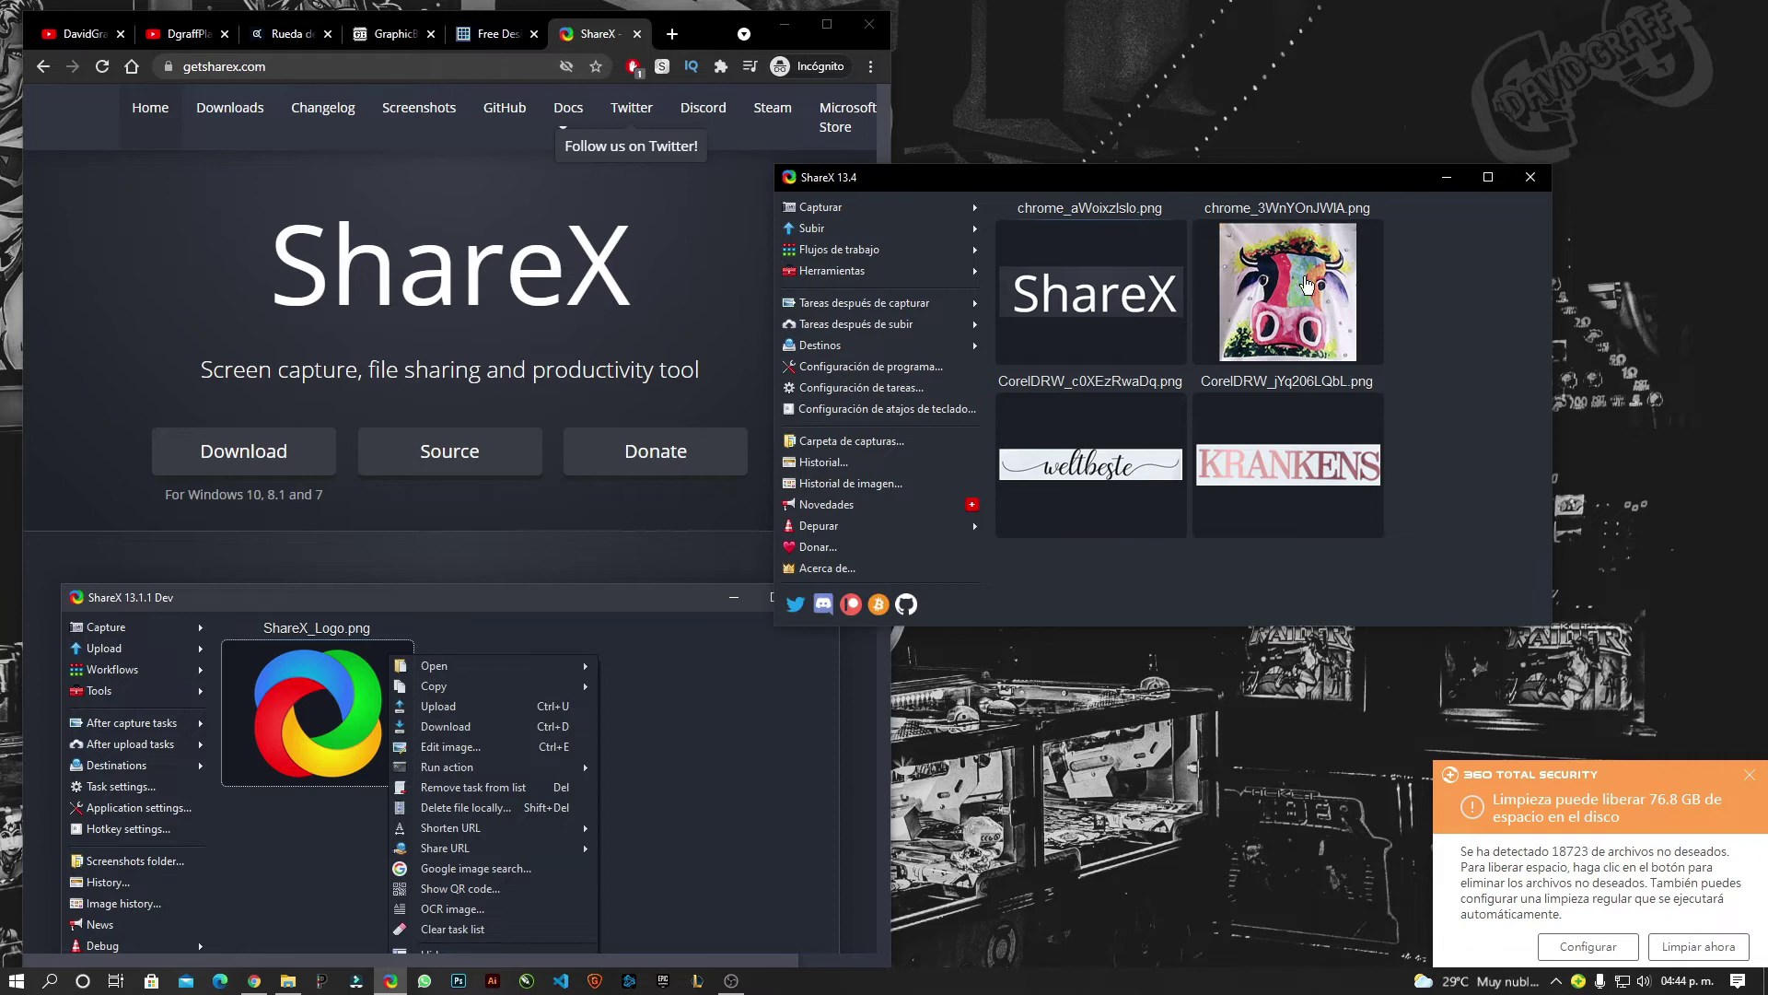
click(1305, 319)
Open the cow screenshot in Chrome and search Google with that image, viewing the cow results.
drag(744, 69, 705, 37)
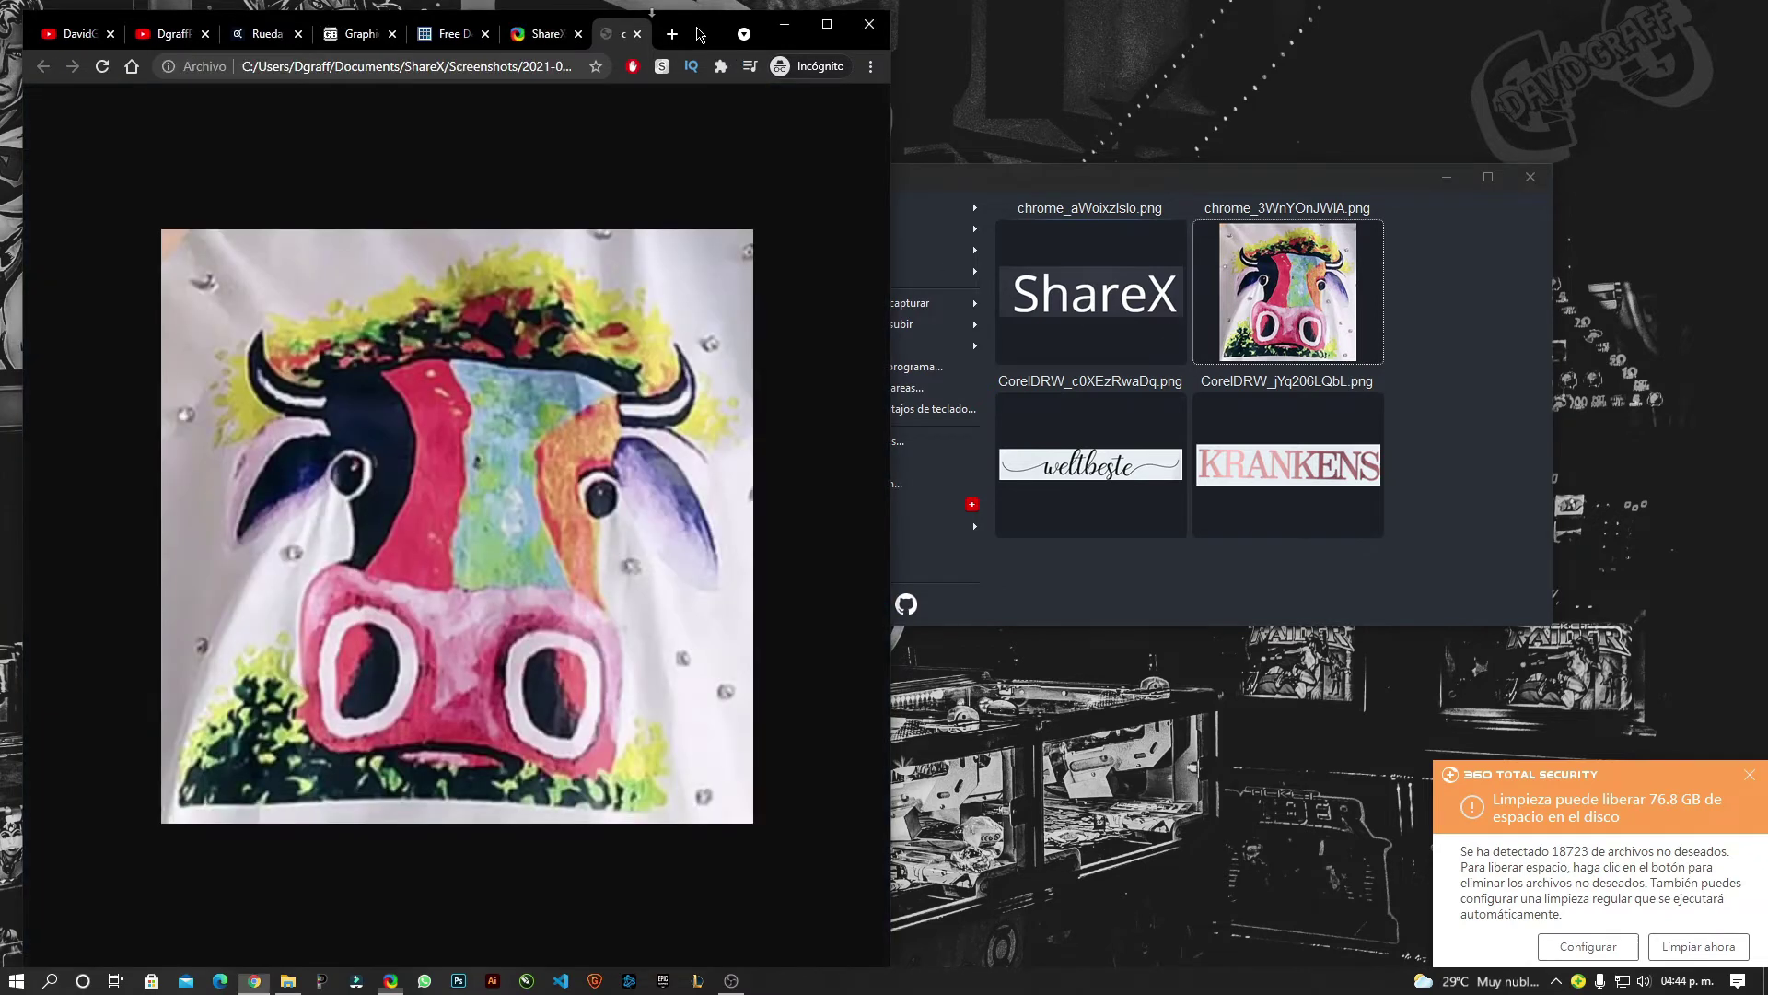
right_click(502, 460)
click(589, 560)
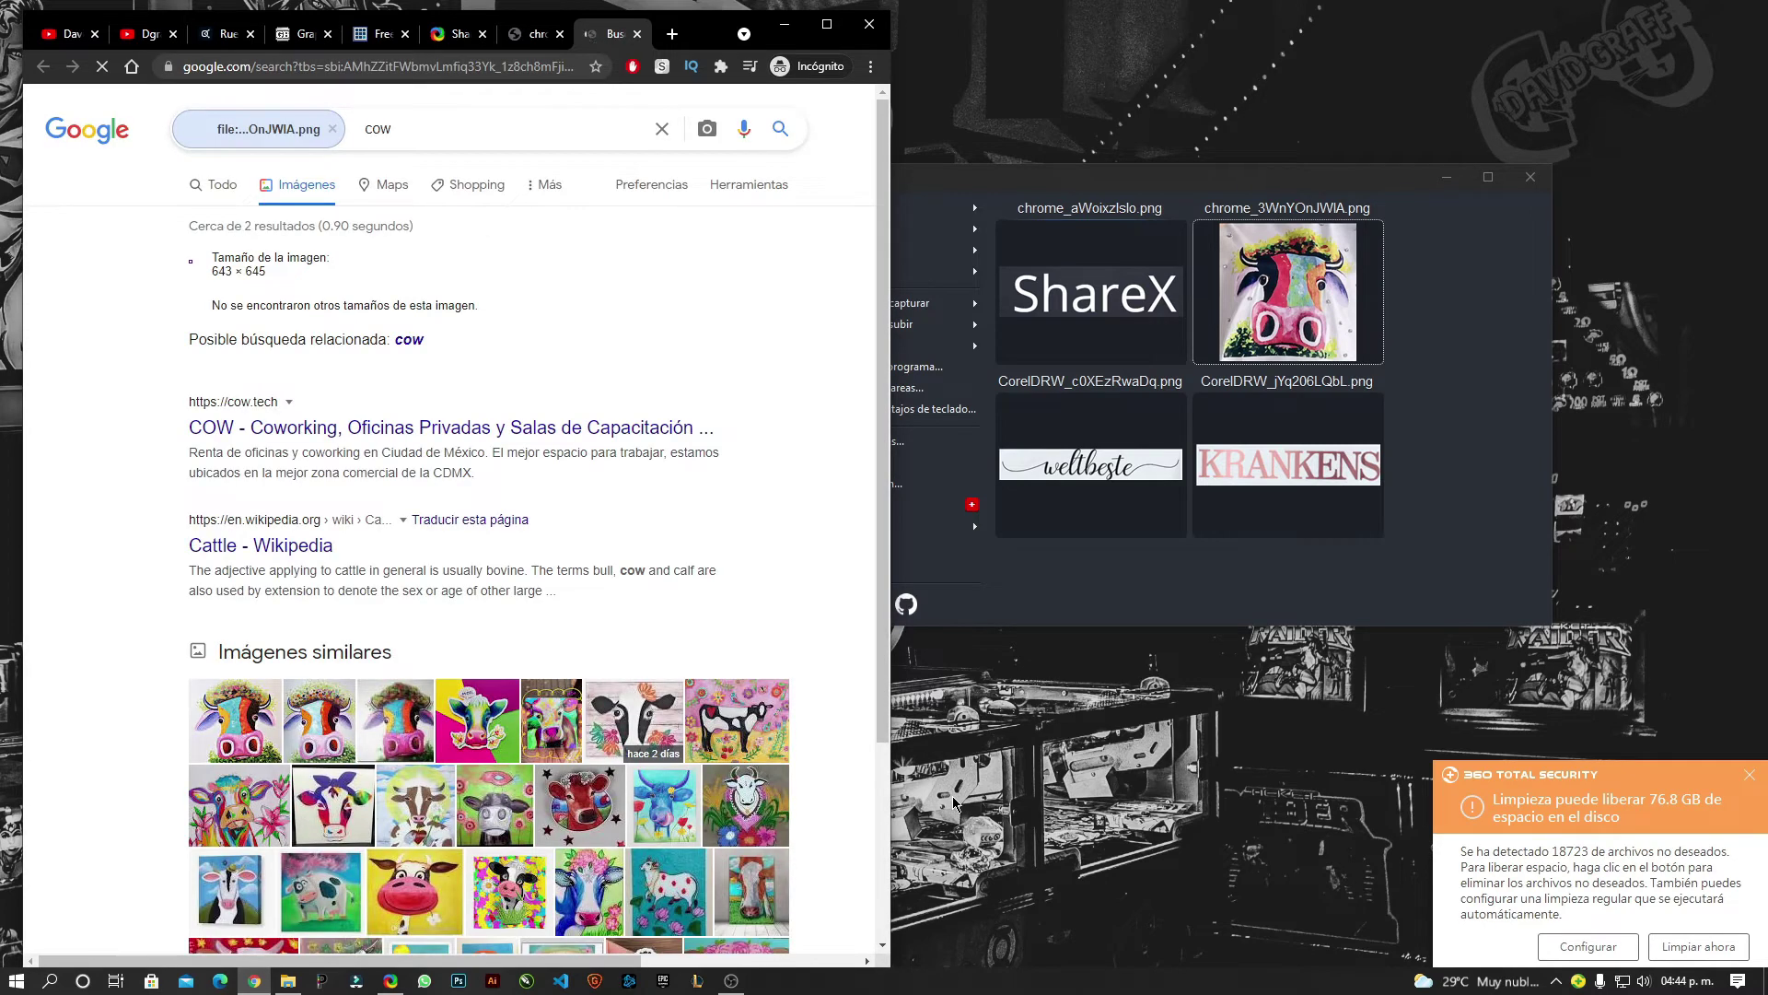
scroll(259, 603, down, 2)
click(255, 590)
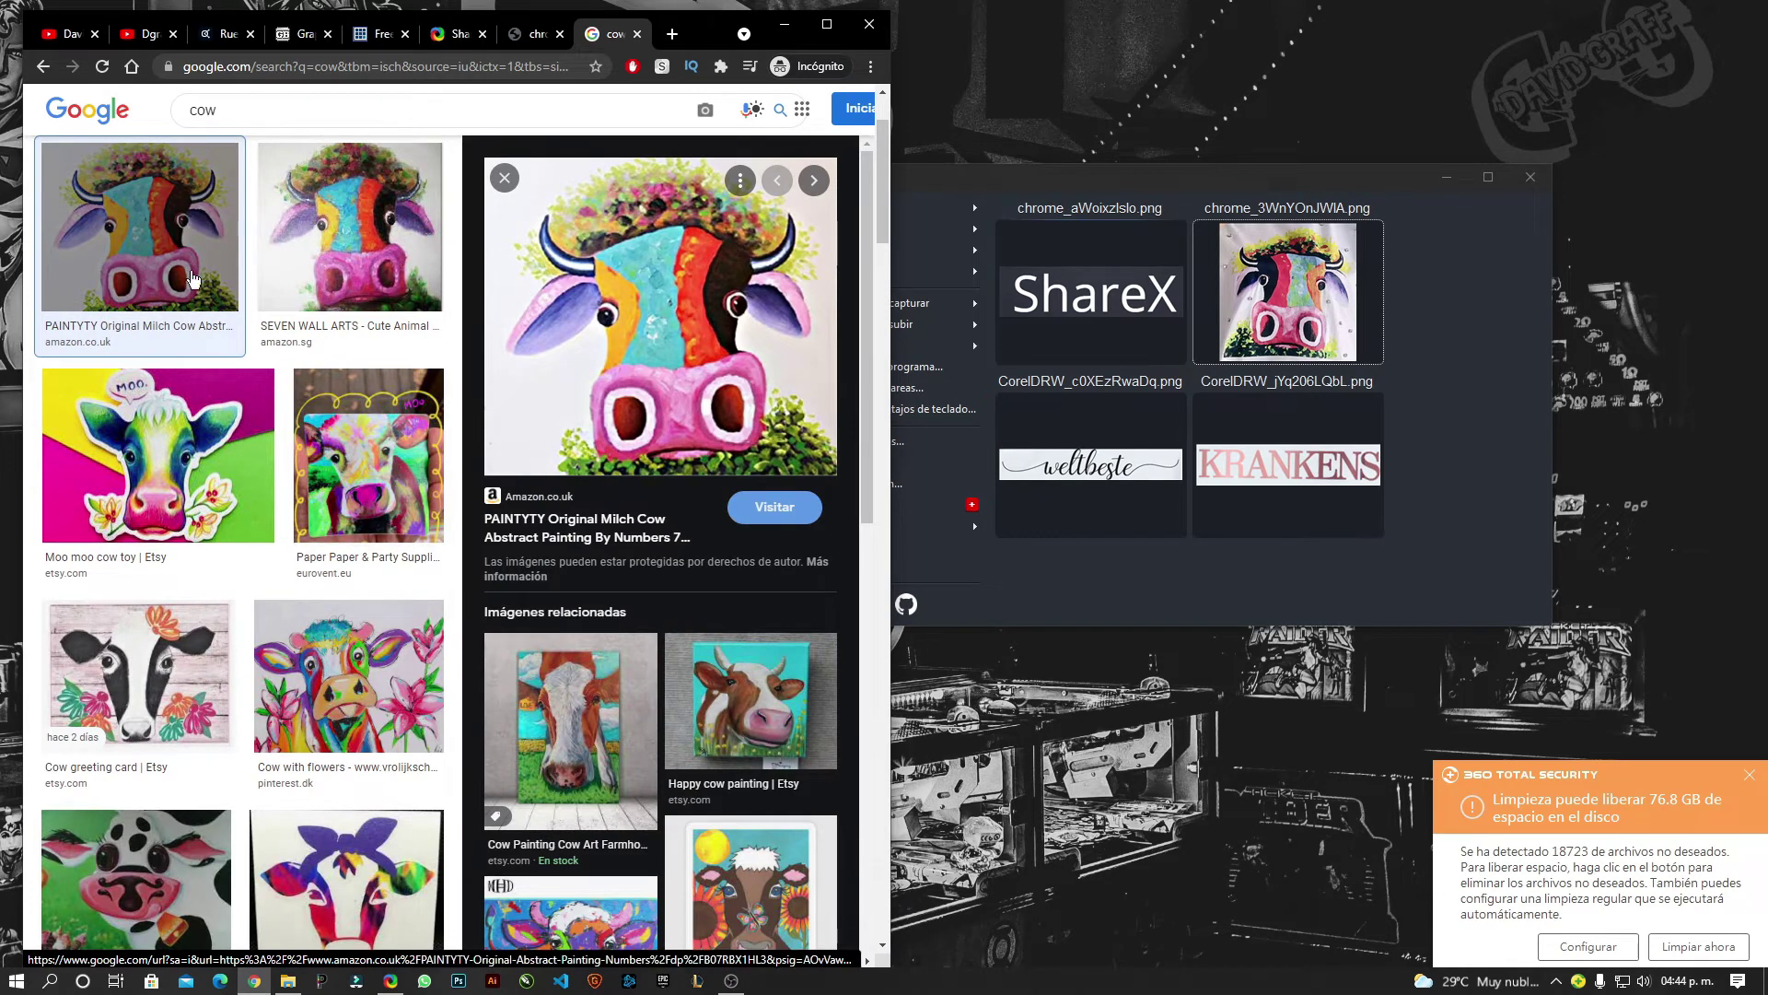
Close the Google image search tab and switch away from Chrome.
click(43, 68)
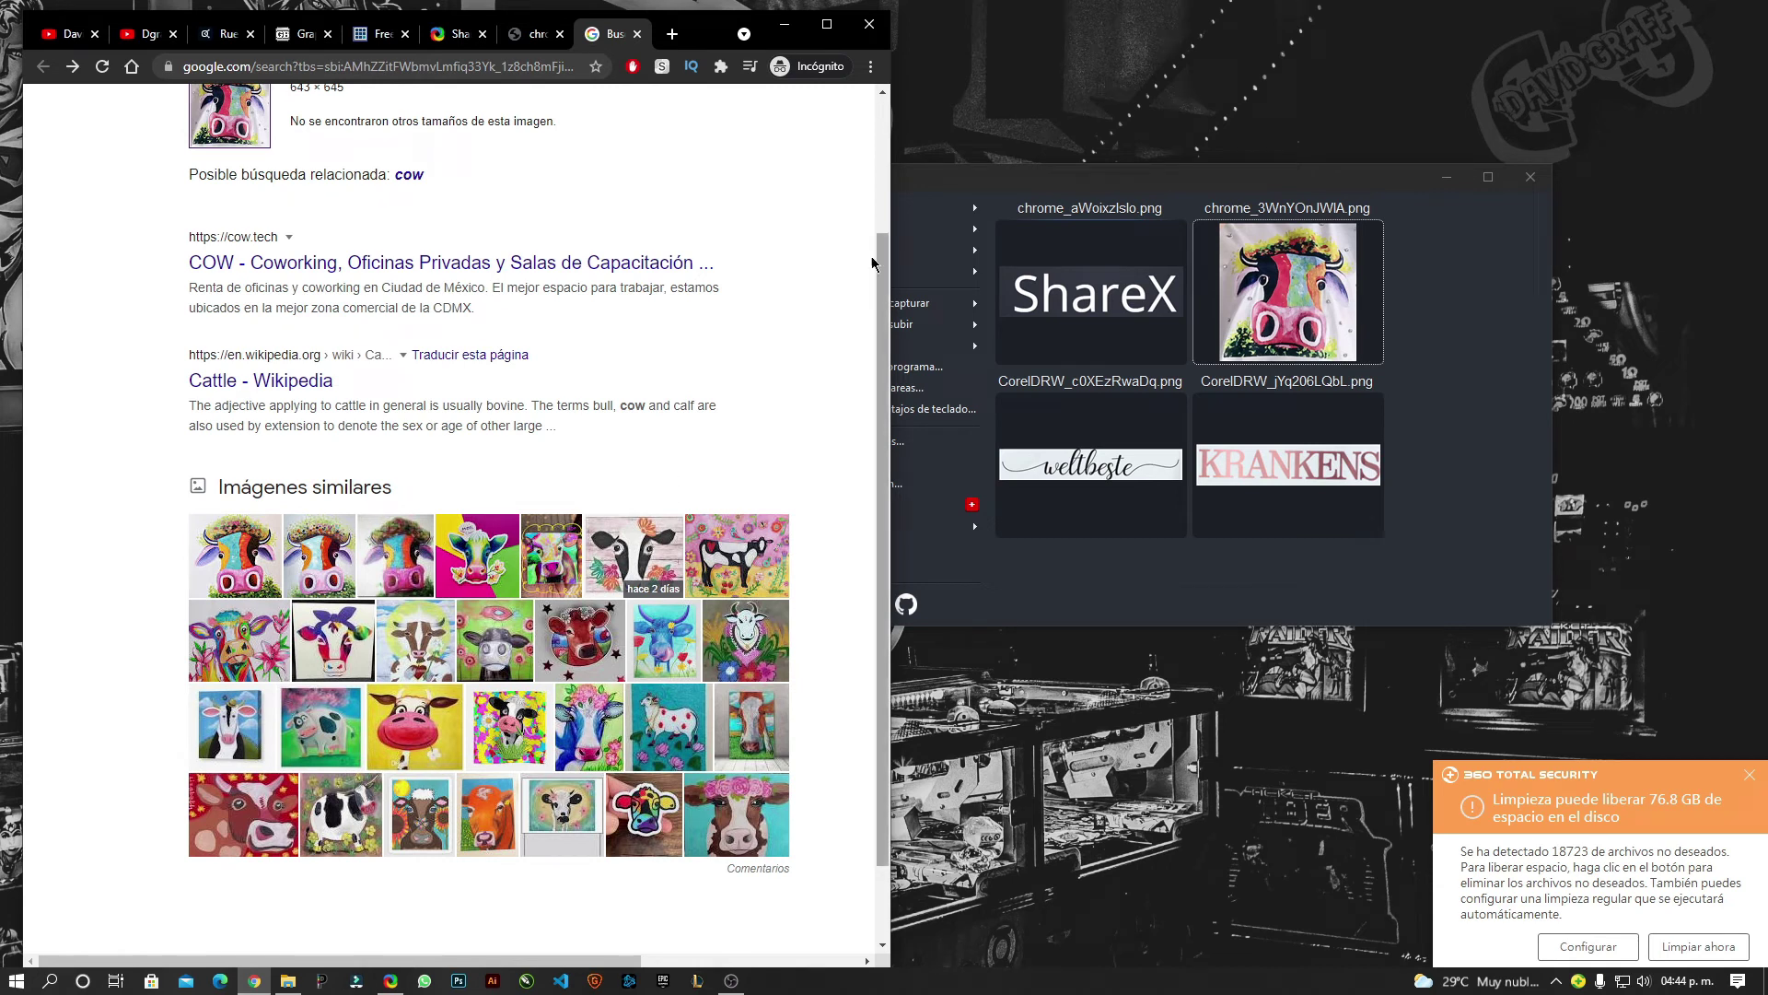
click(638, 34)
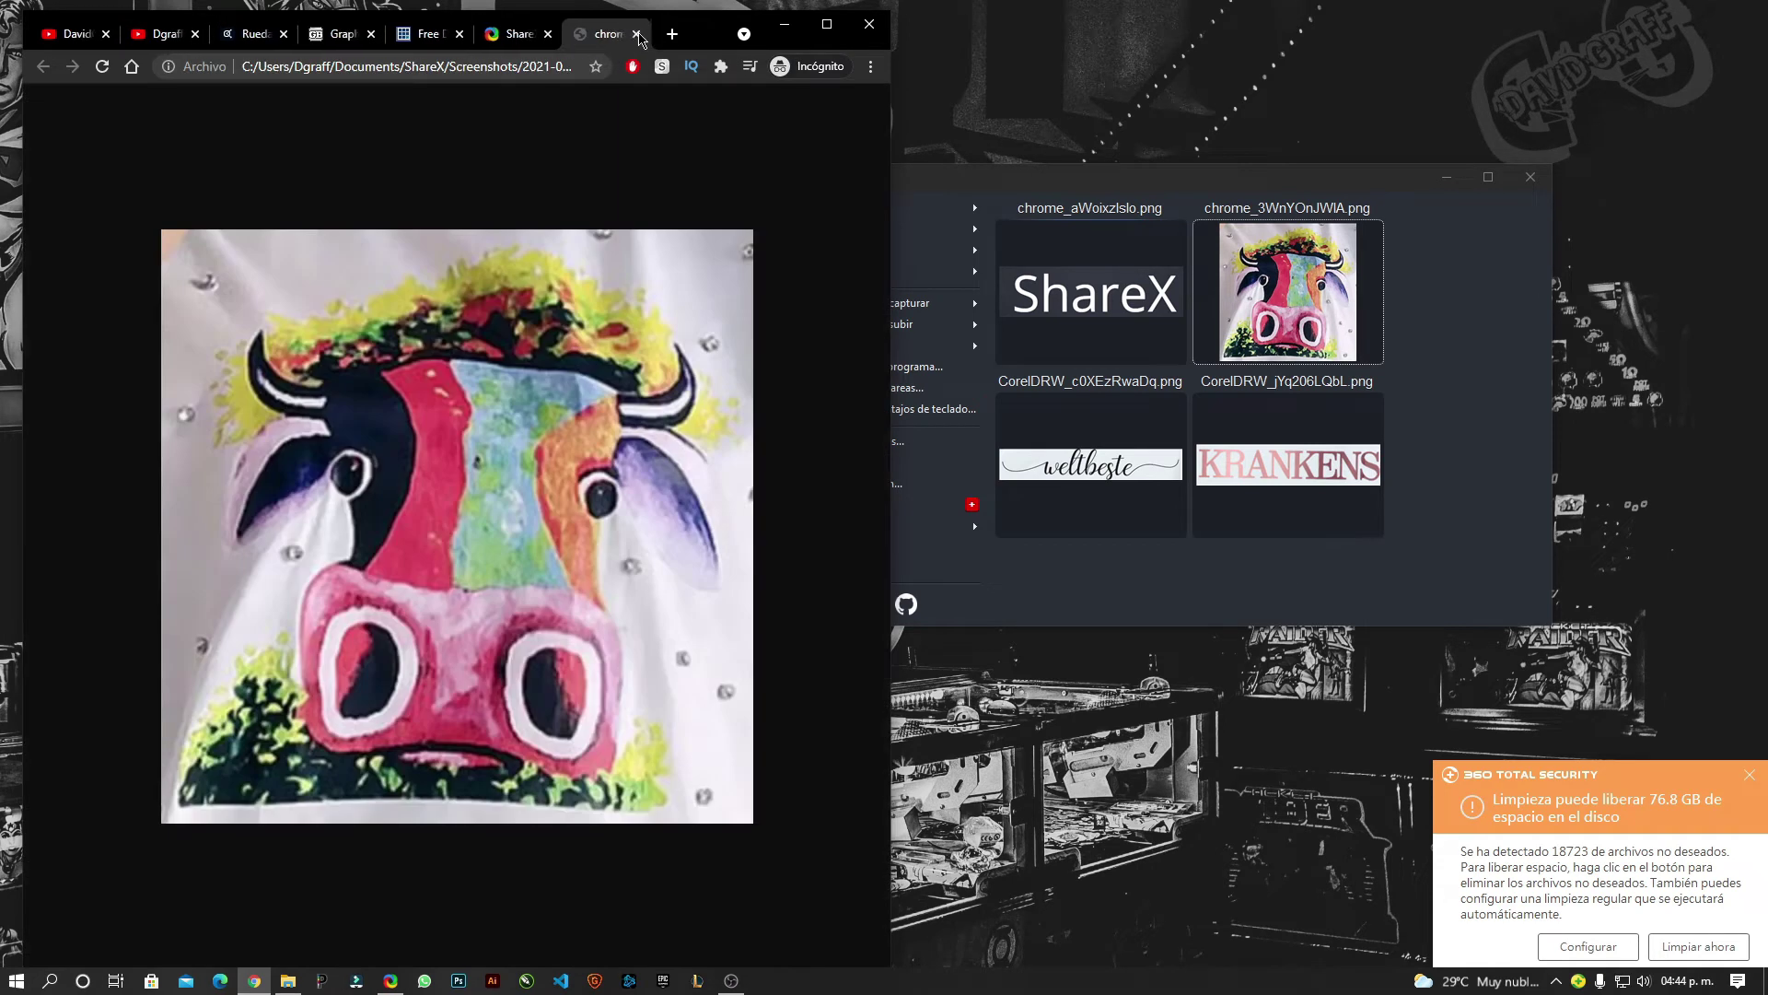
click(965, 959)
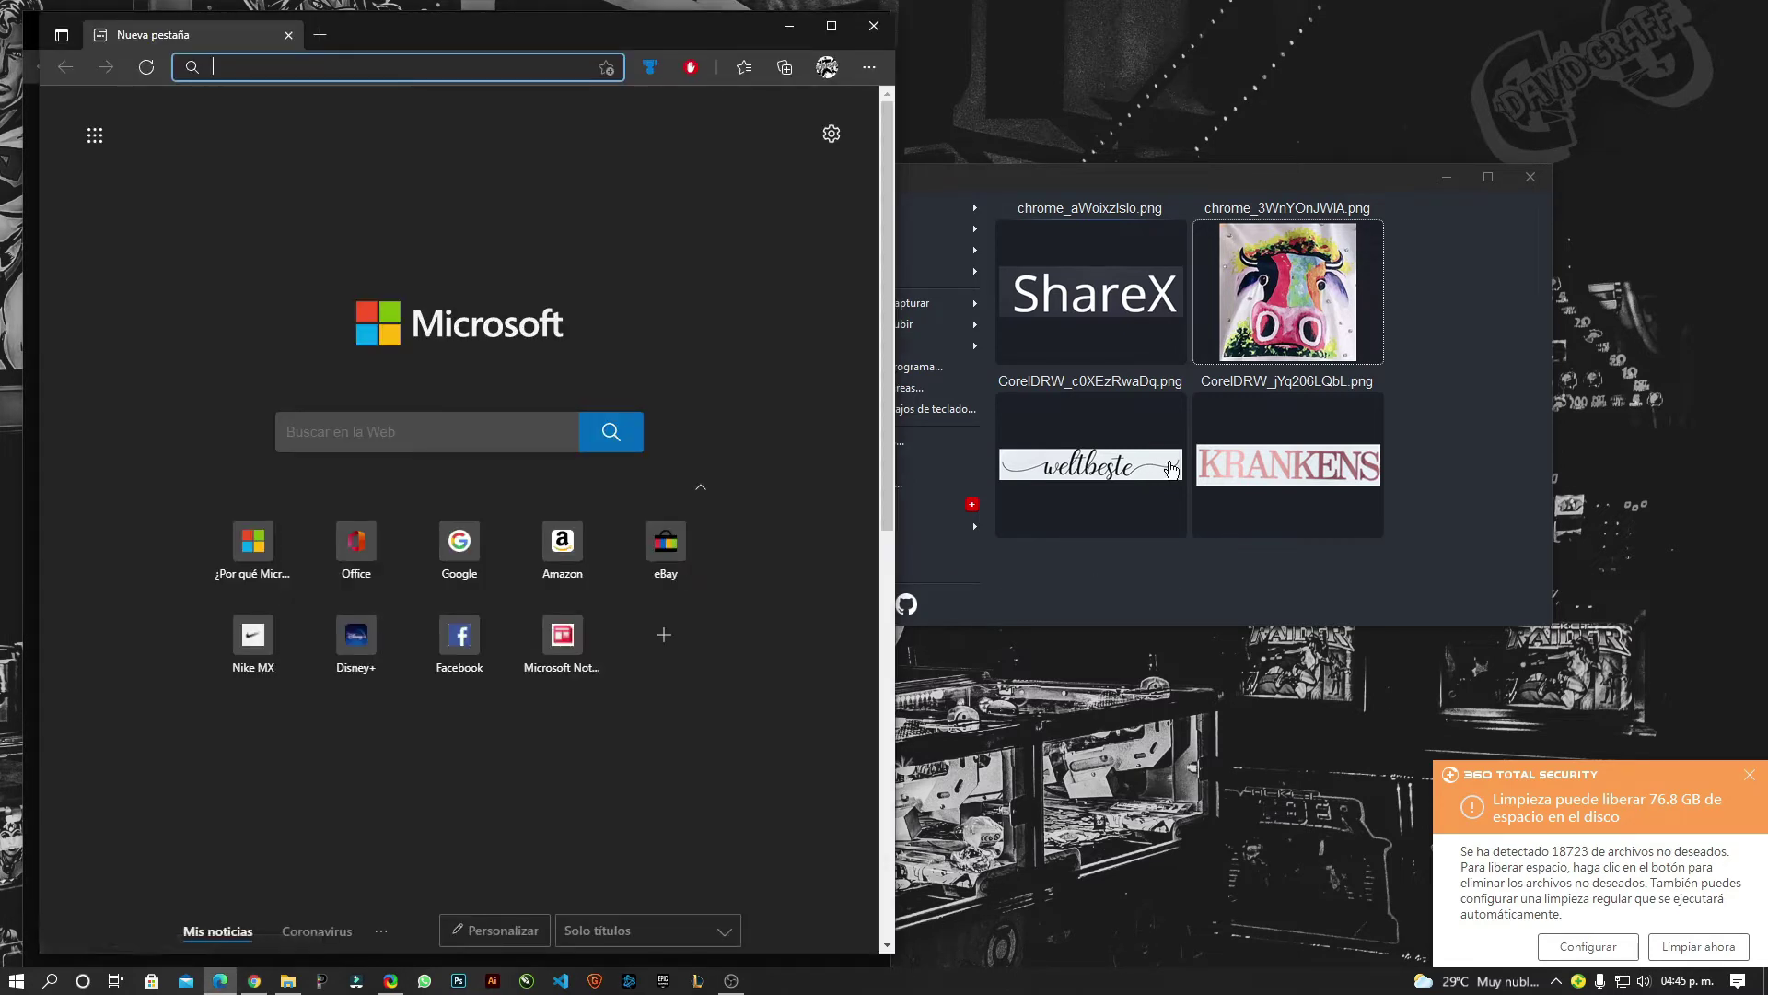
Drop the cow capture into Edge and run a Bing visual search covering the whole cow painting.
mouse_move(1261, 323)
mouse_down()
mouse_move(302, 130)
mouse_move(296, 110)
mouse_move(273, 129)
mouse_up()
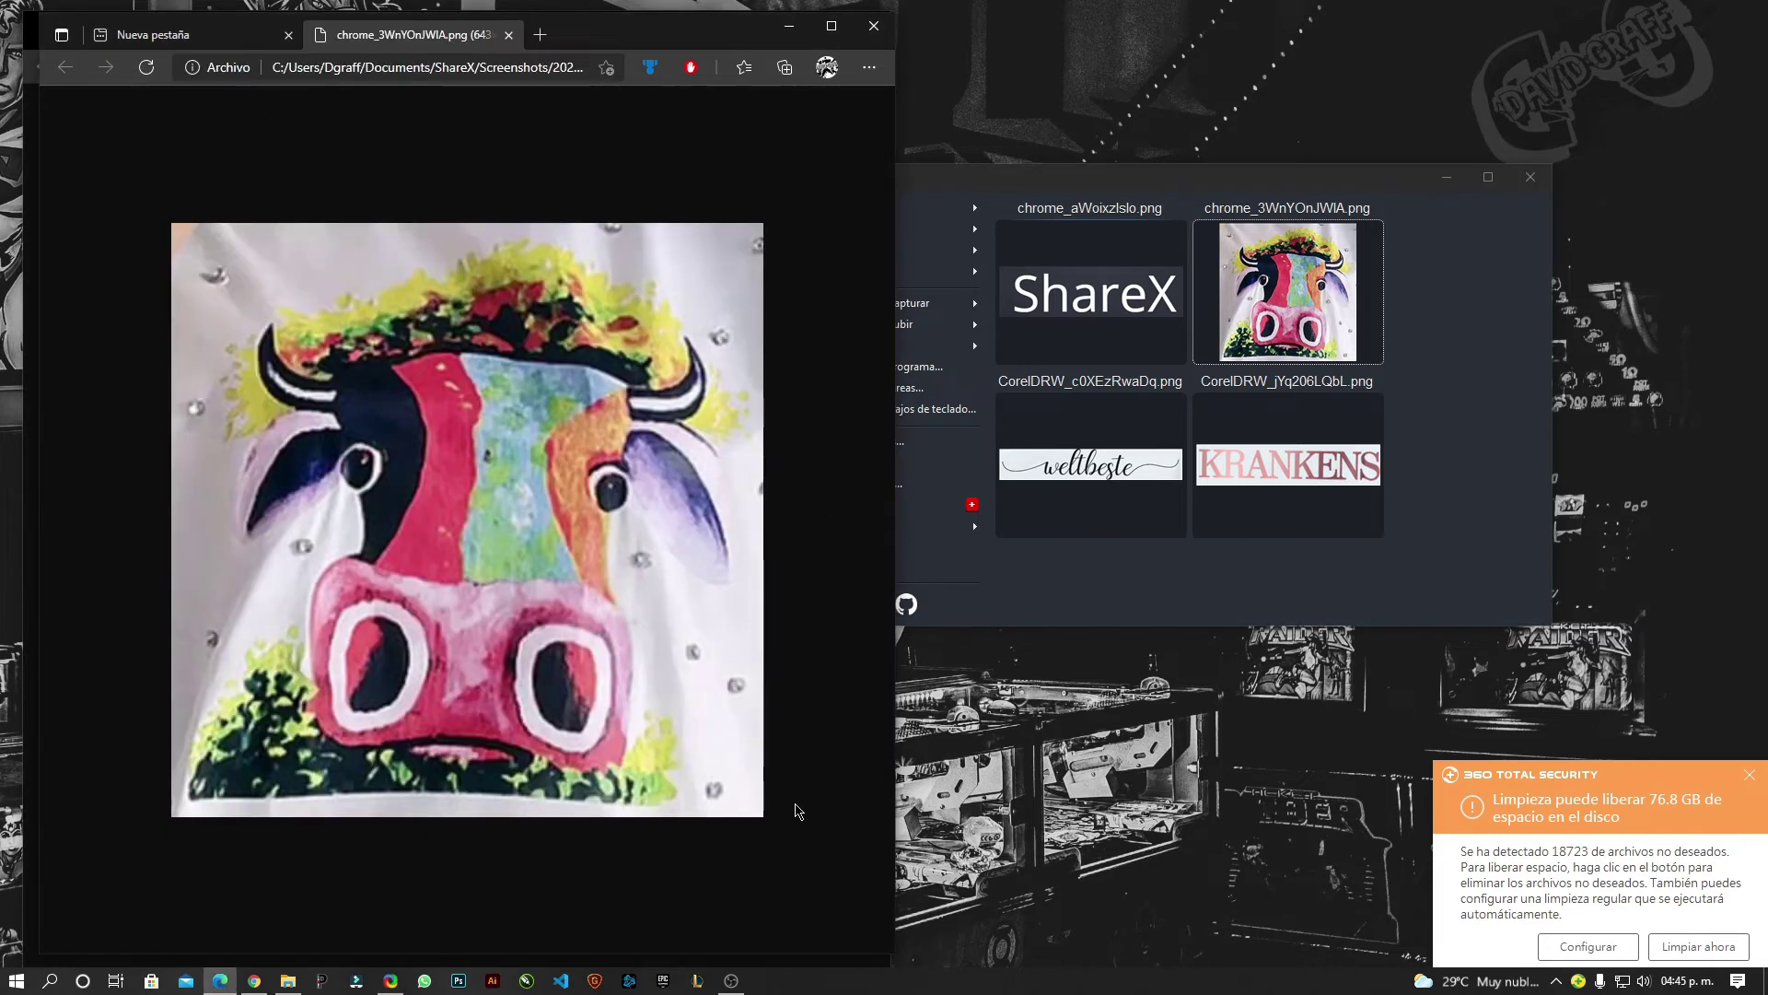
right_click(463, 348)
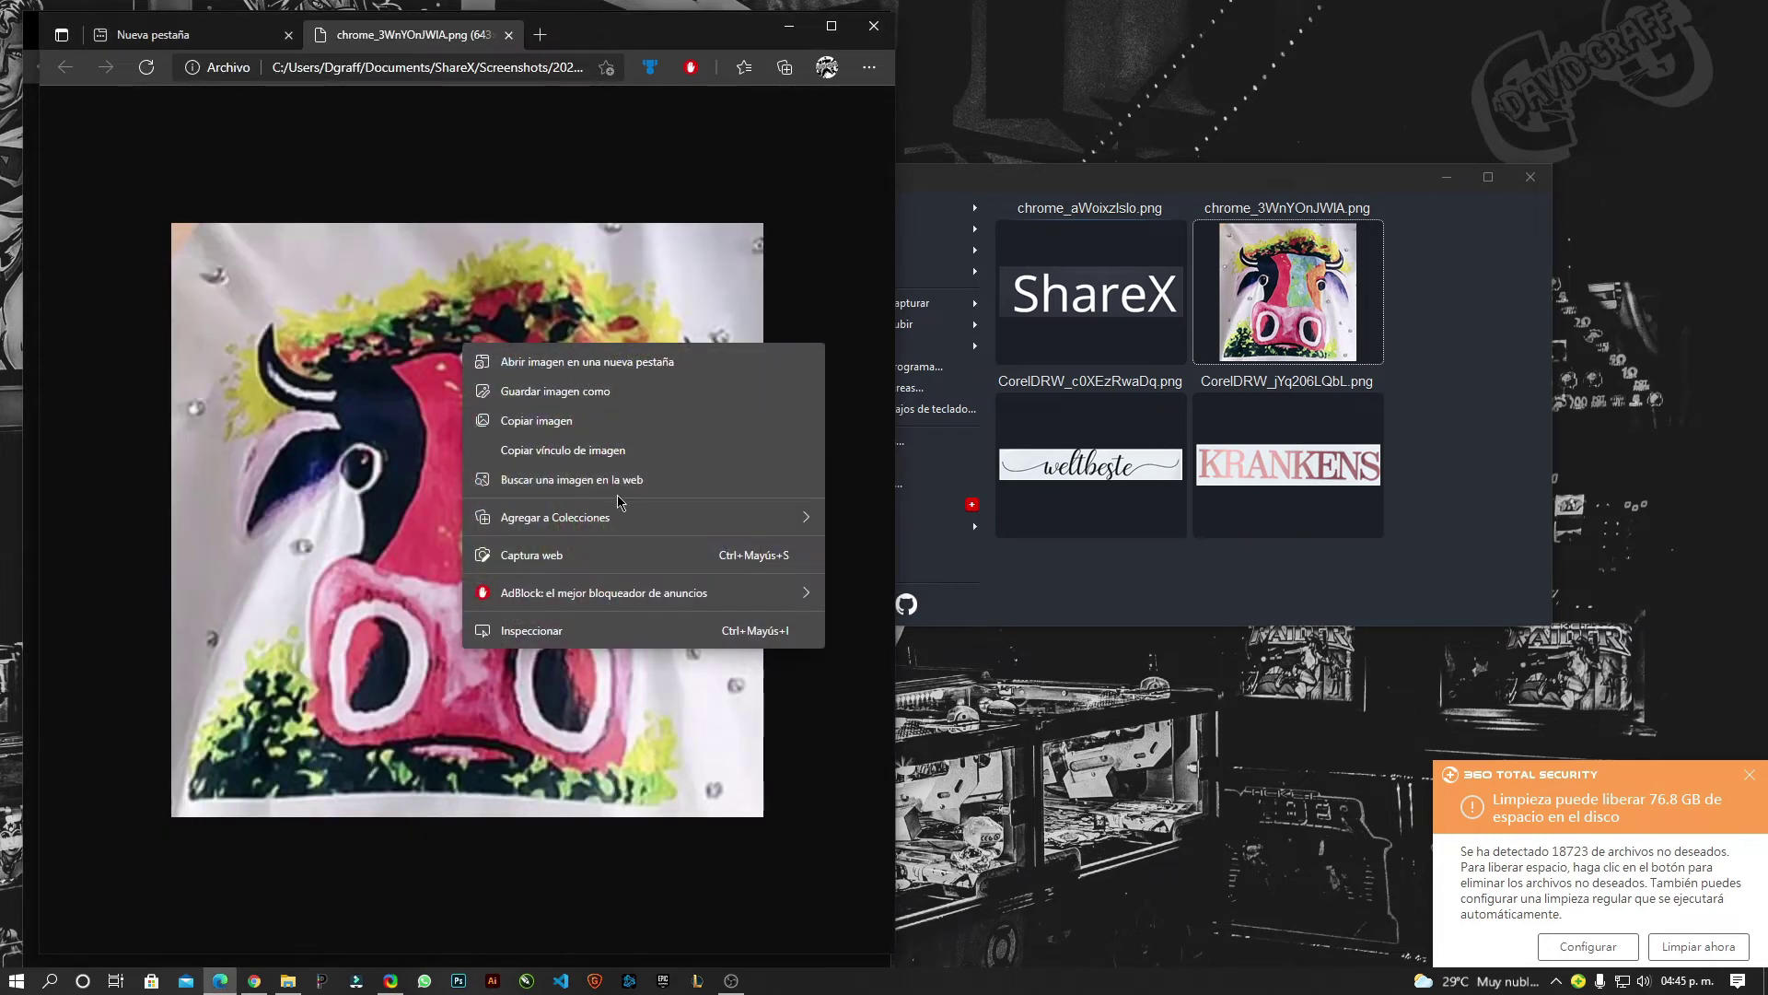
click(627, 477)
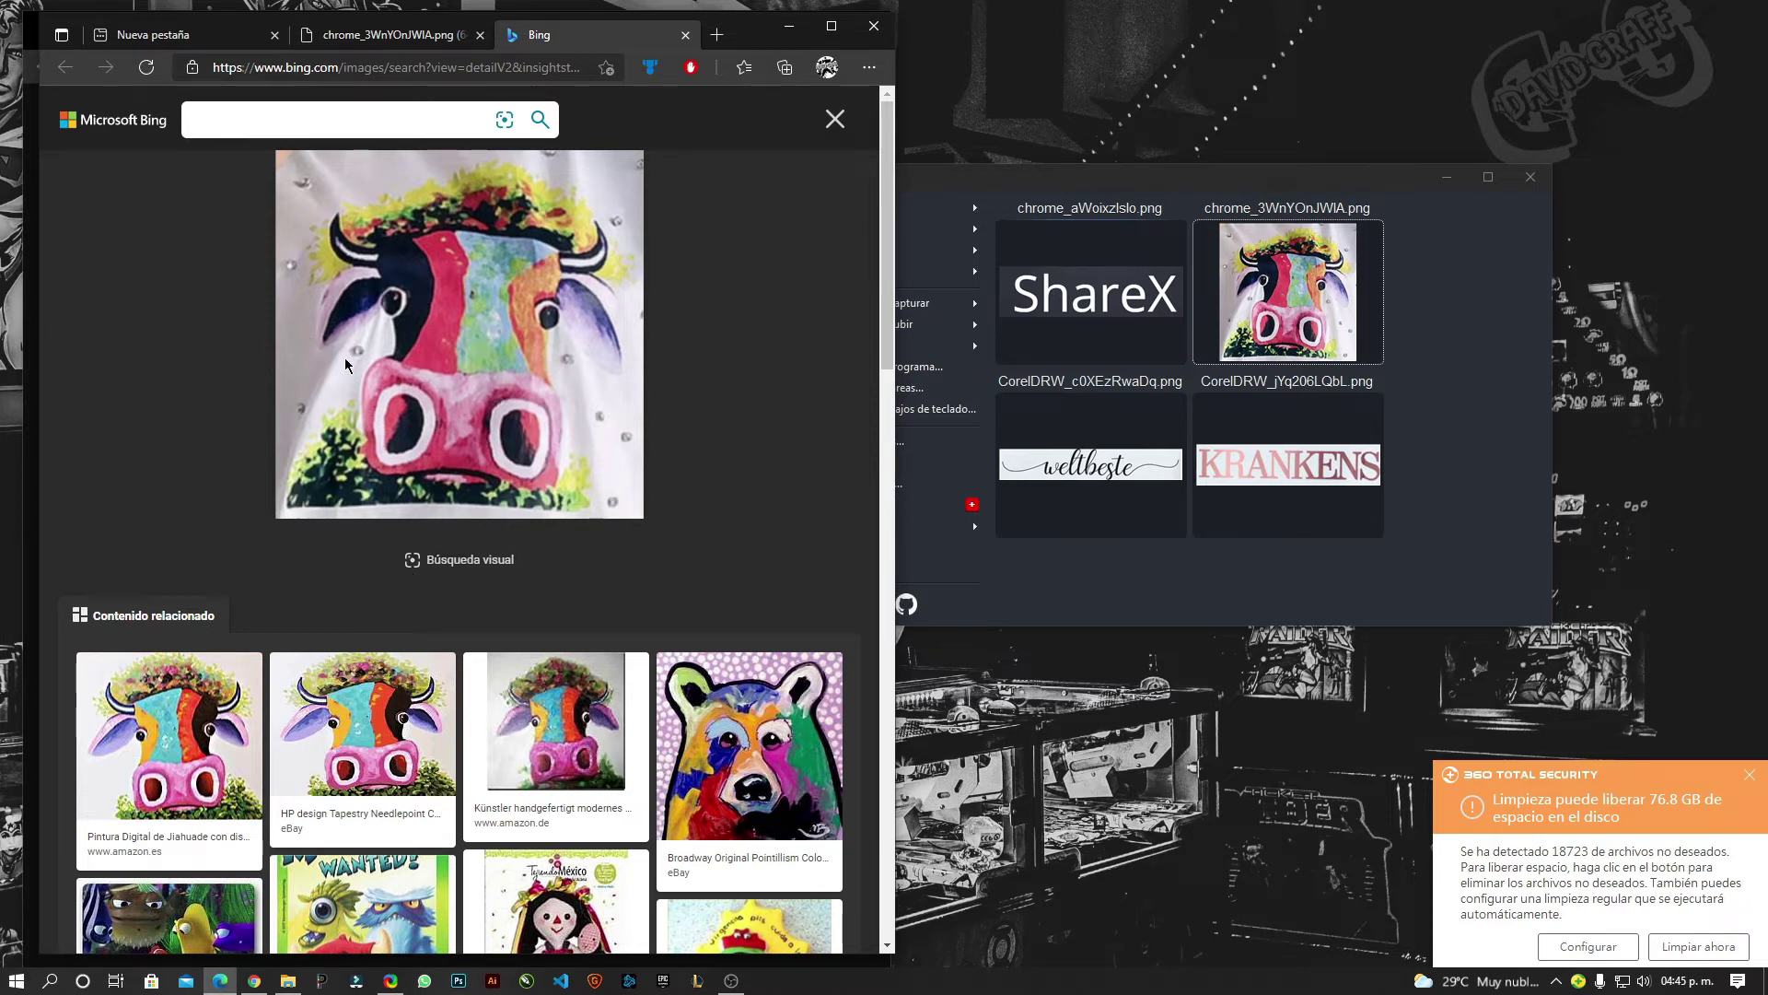
click(426, 563)
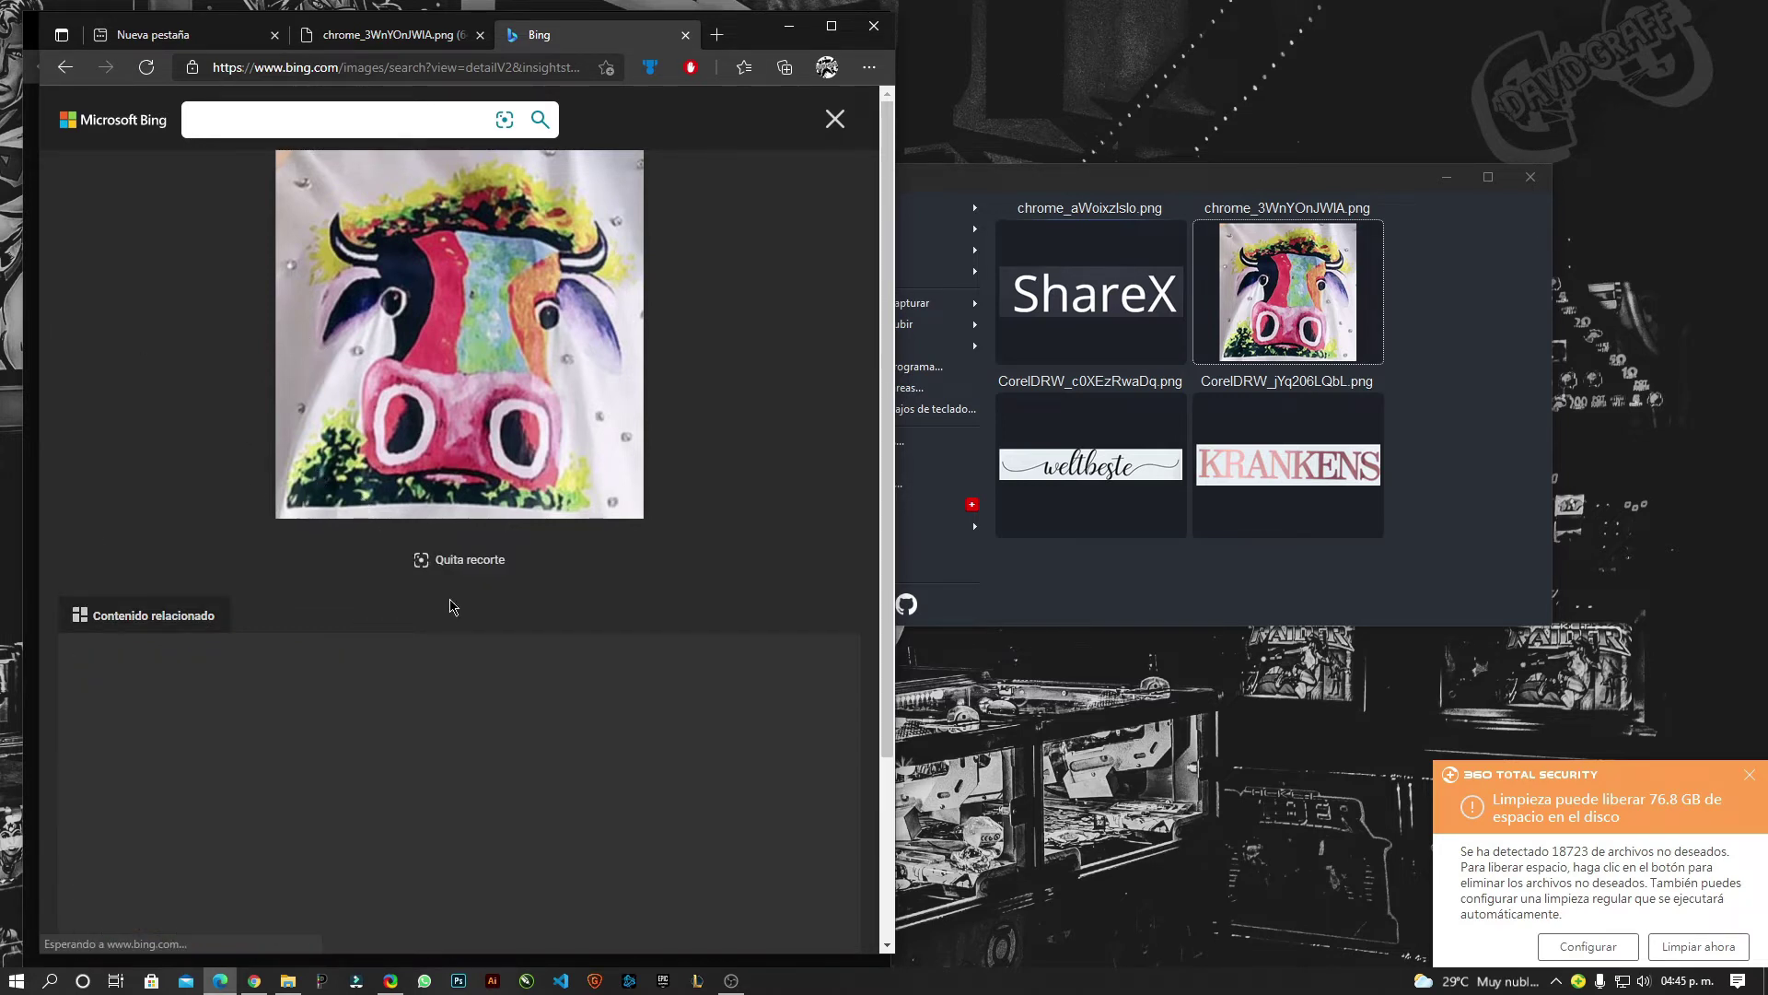
mouse_move(623, 172)
mouse_down()
mouse_move(352, 436)
mouse_move(359, 420)
mouse_up()
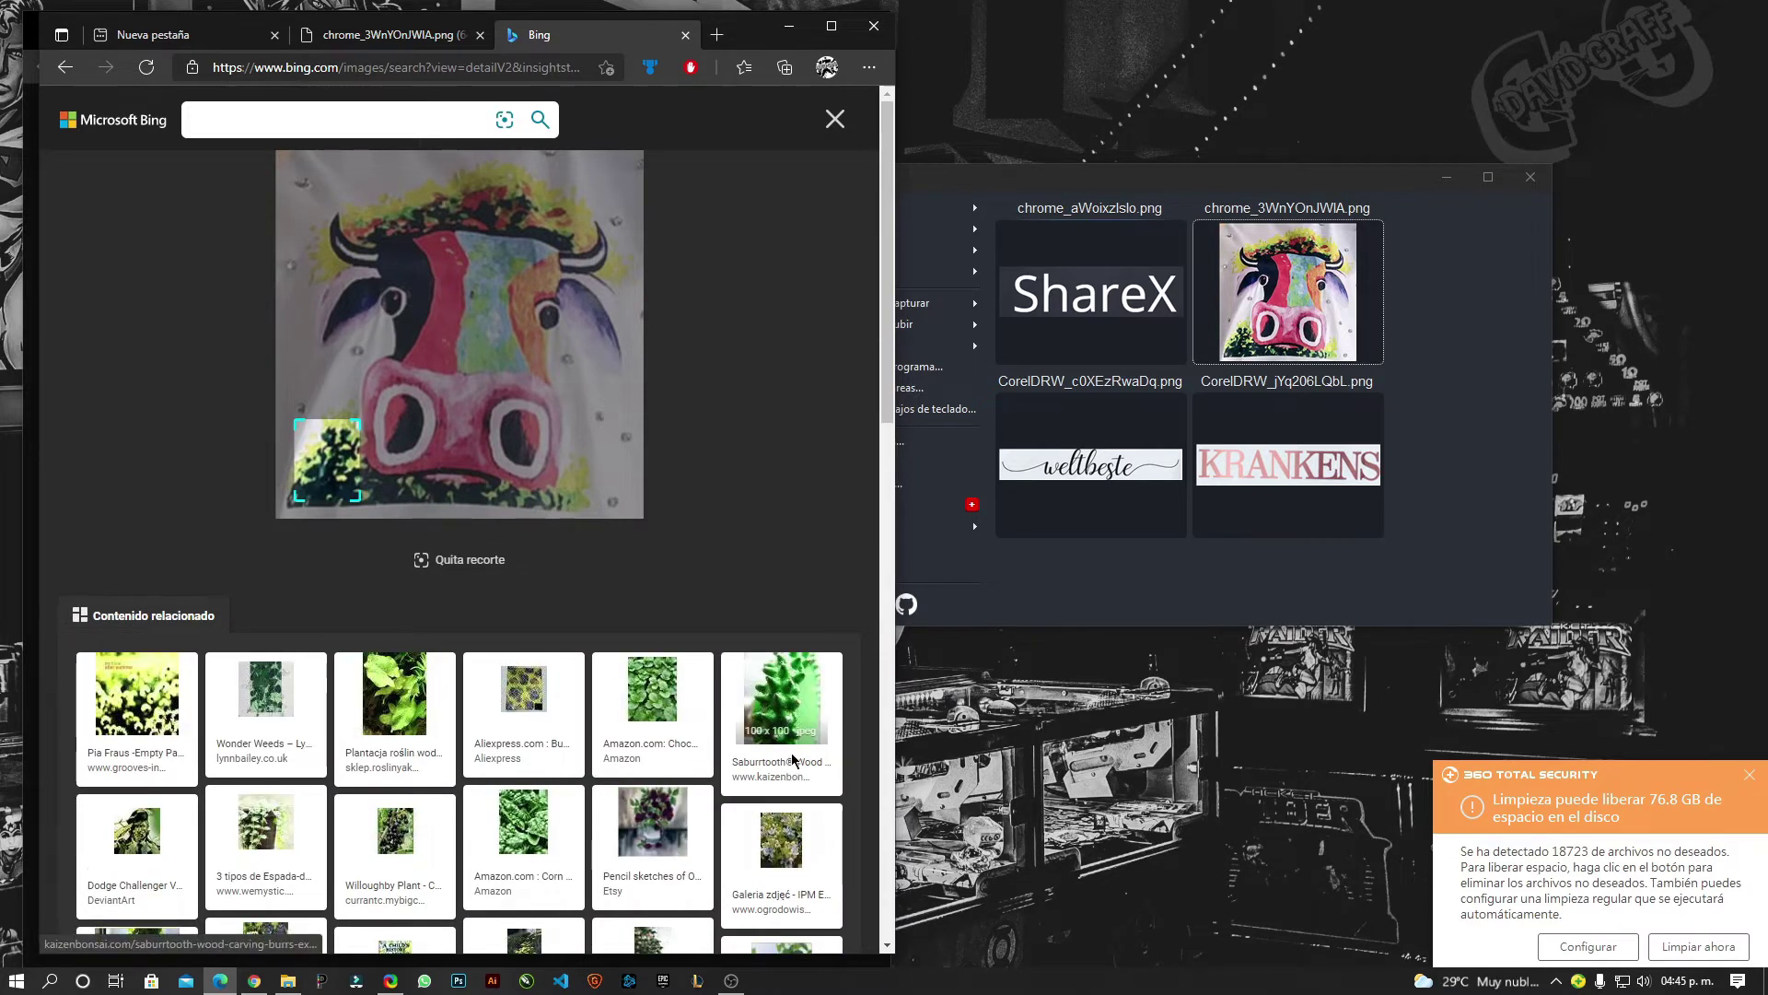
scroll(102, 401, down, 3)
scroll(385, 450, up, 3)
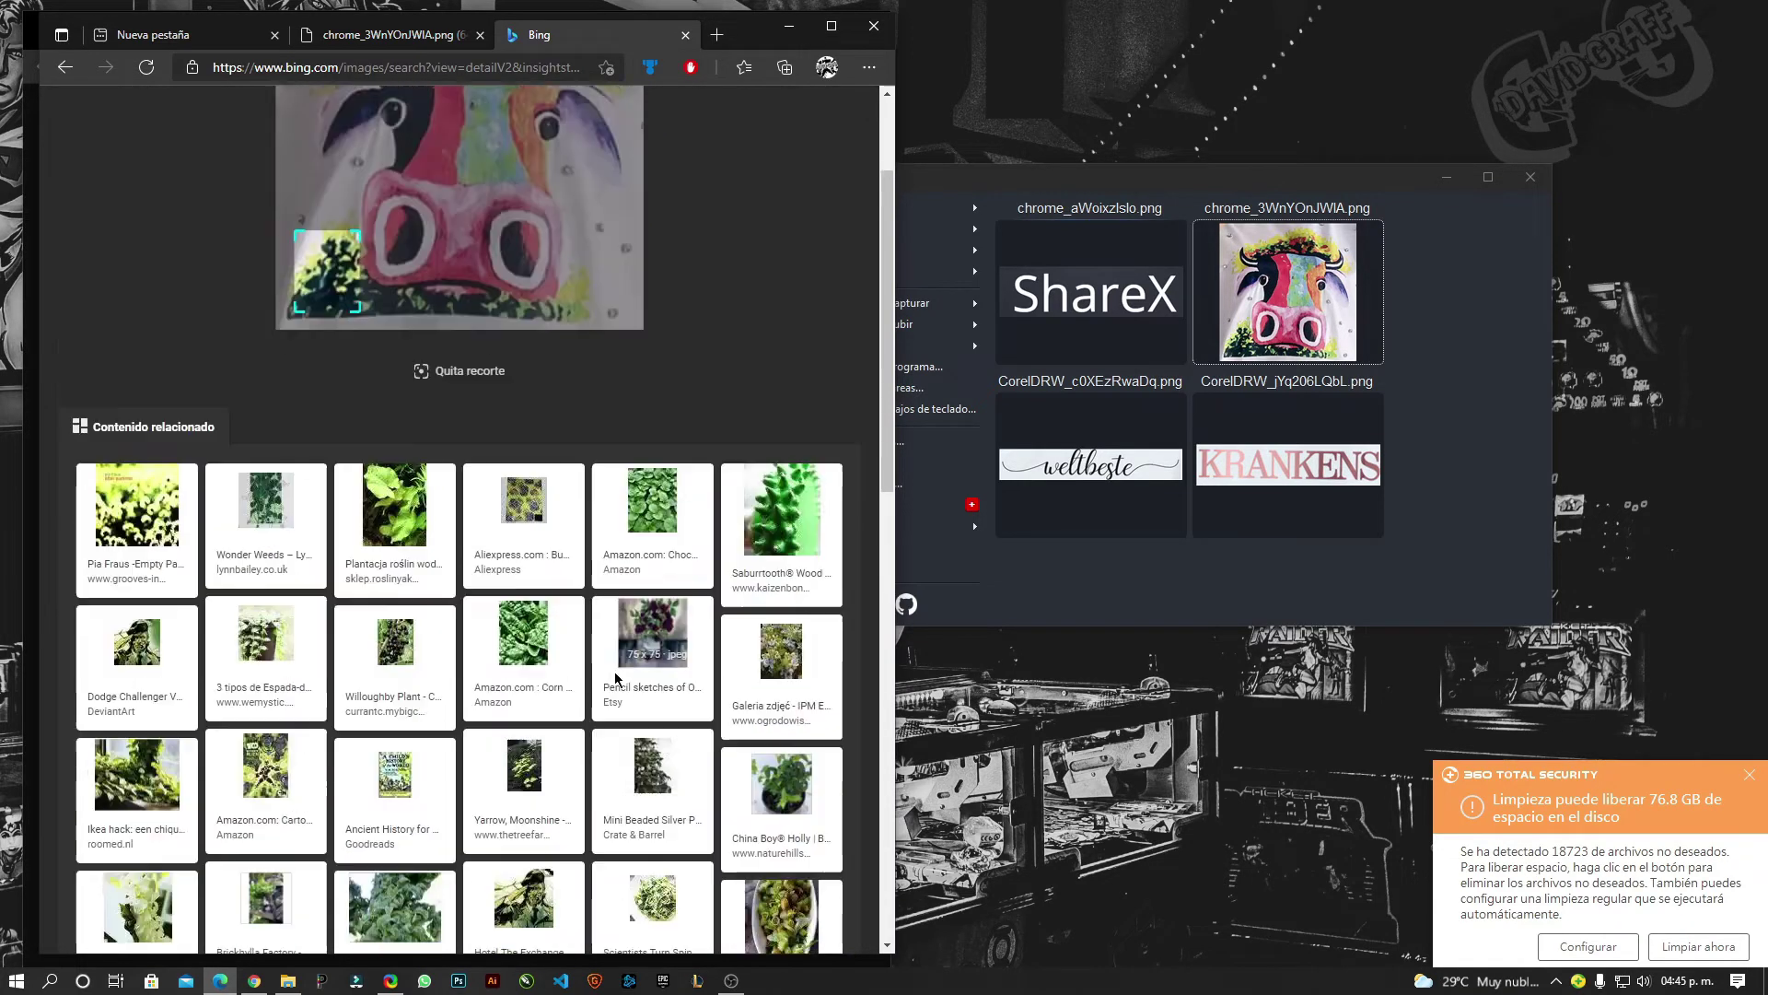
drag(359, 424, 631, 161)
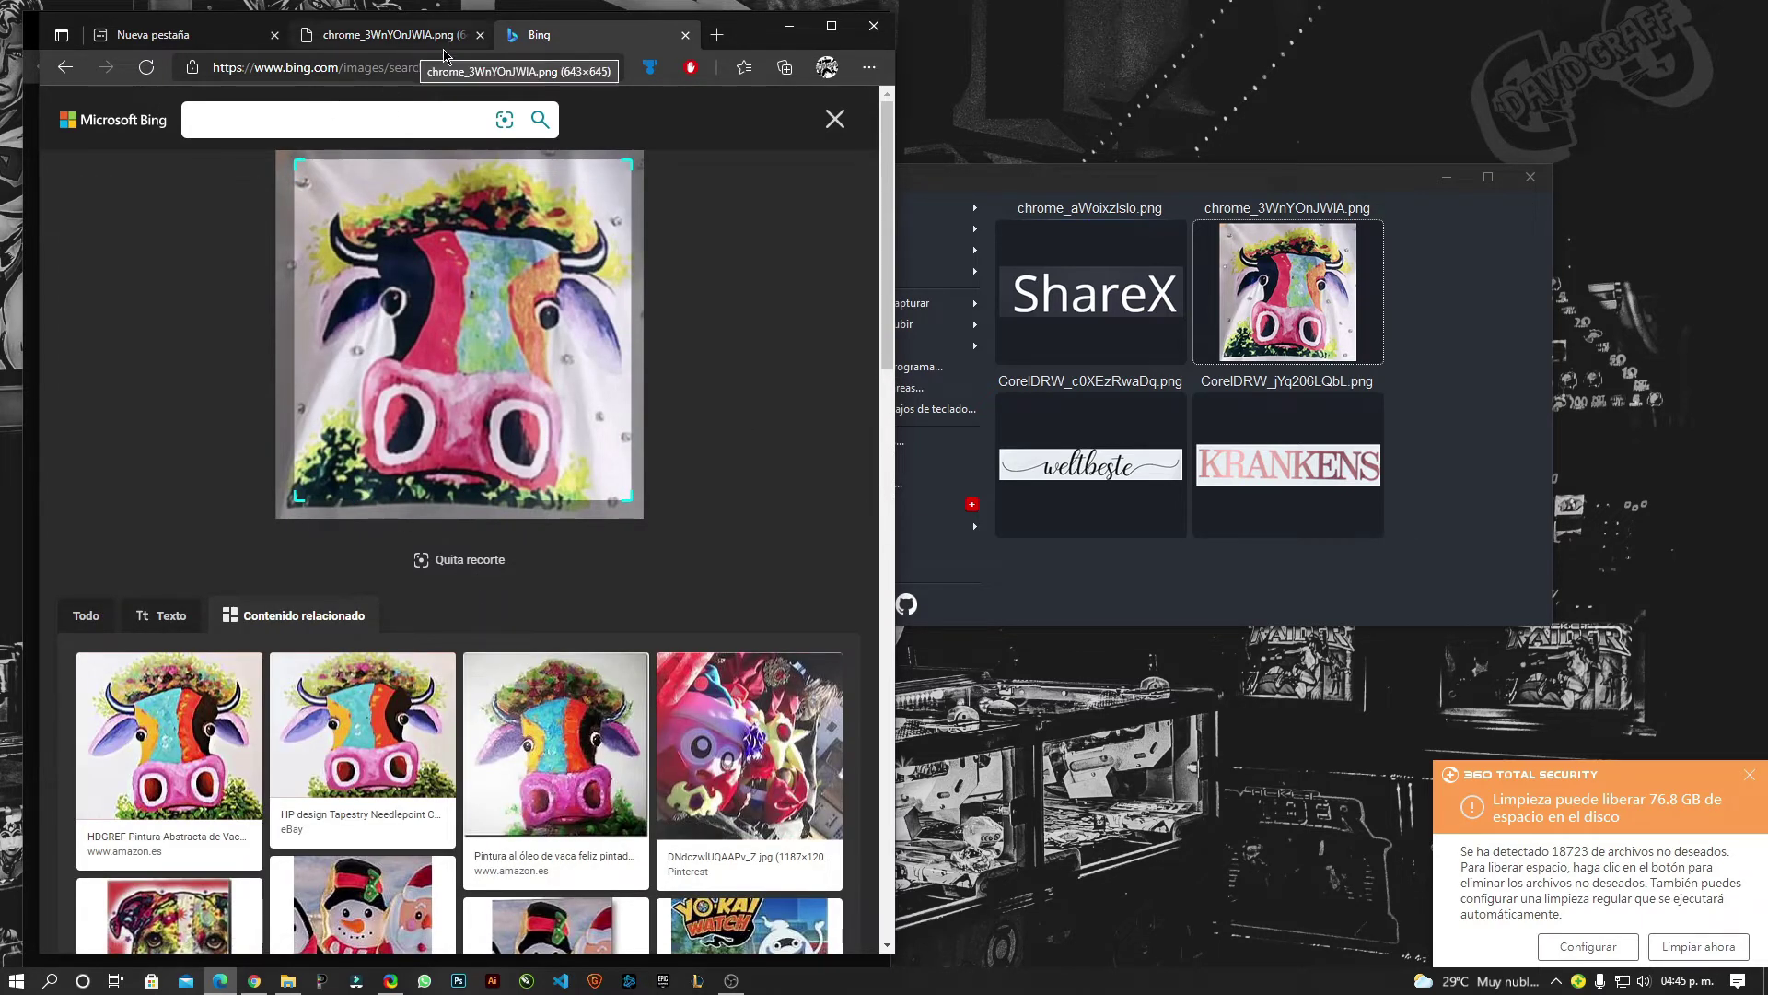
Close the empty and cow screenshot tabs, leaving only the Bing results, and focus its search box.
click(387, 37)
click(241, 39)
click(290, 38)
click(274, 35)
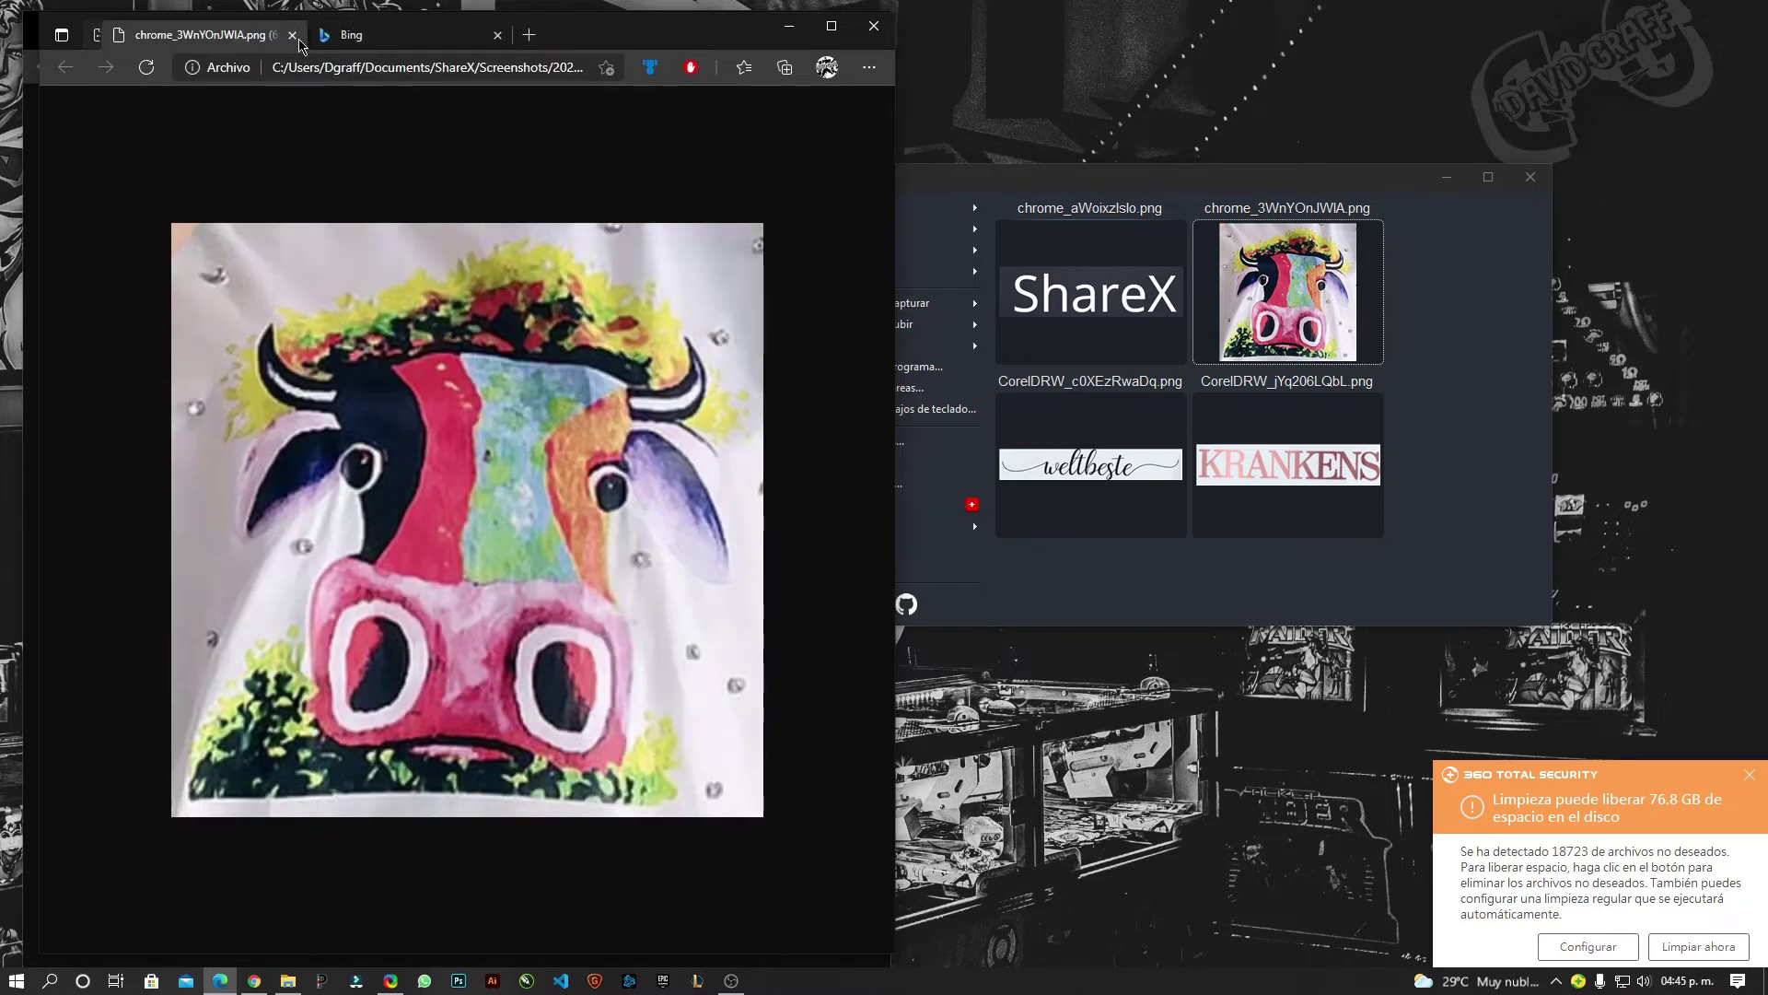
click(274, 35)
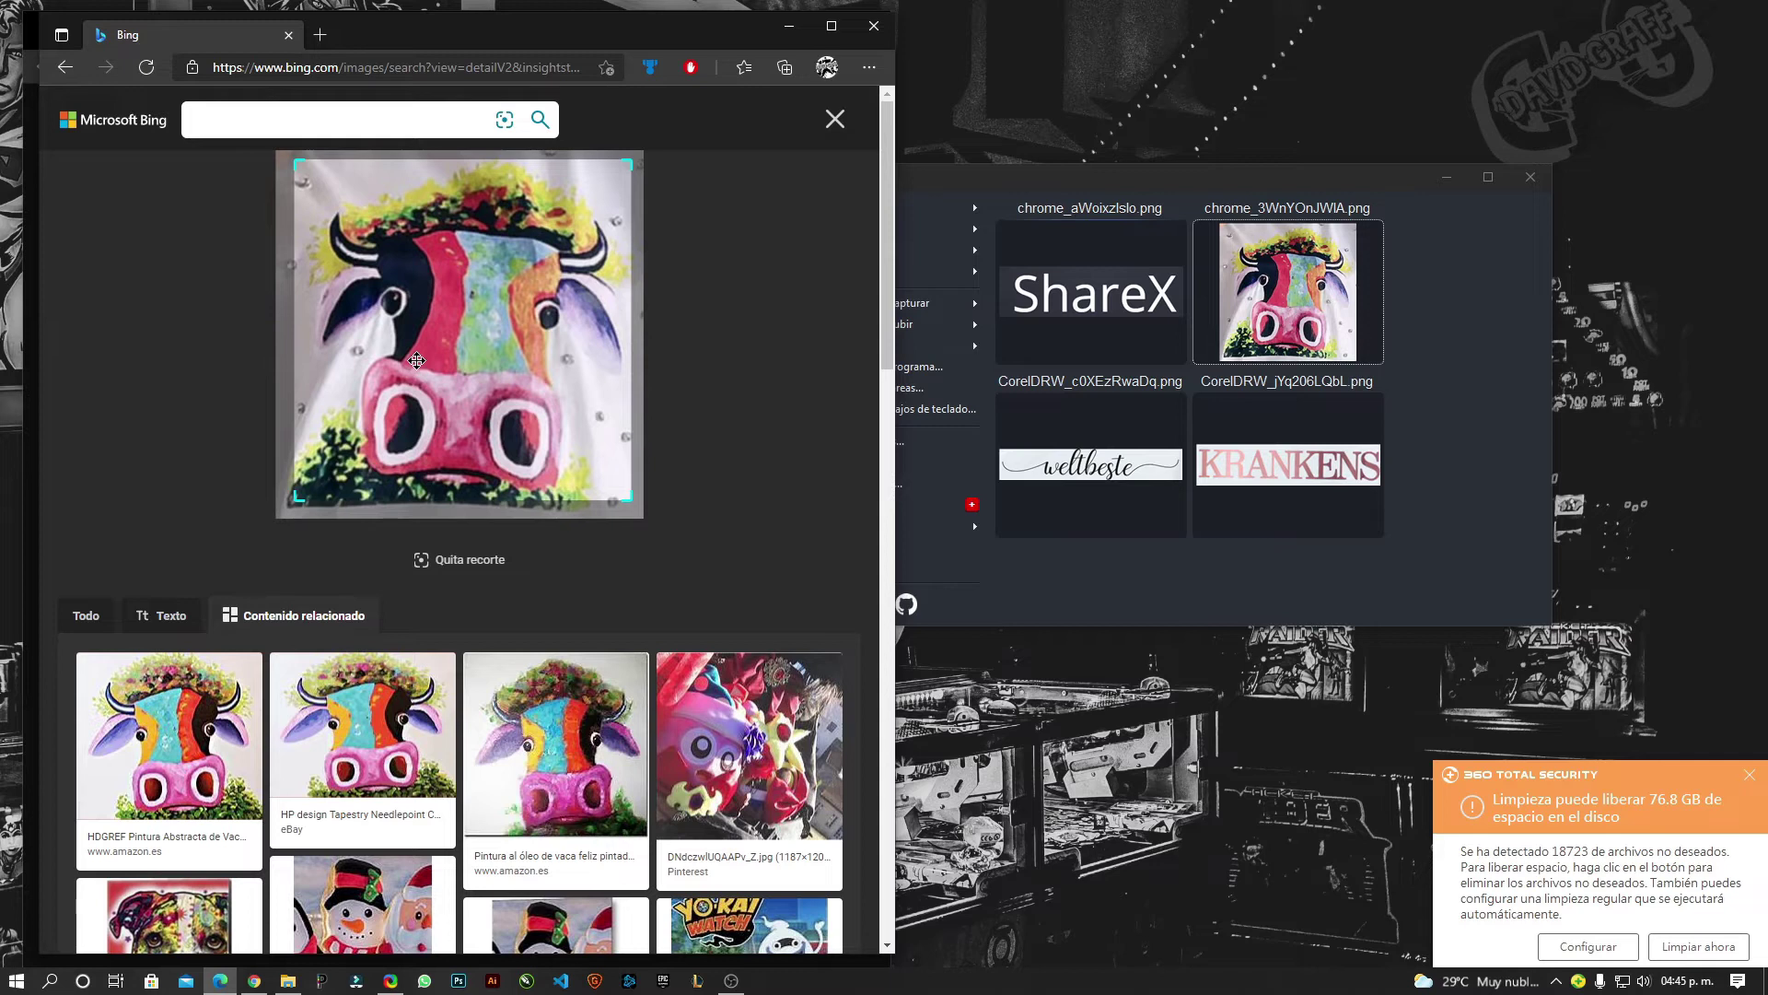
click(226, 123)
In a new Edge tab, go to Google, search 'youtube' and open the YouTube site.
click(318, 37)
text(google.com)
key(Return)
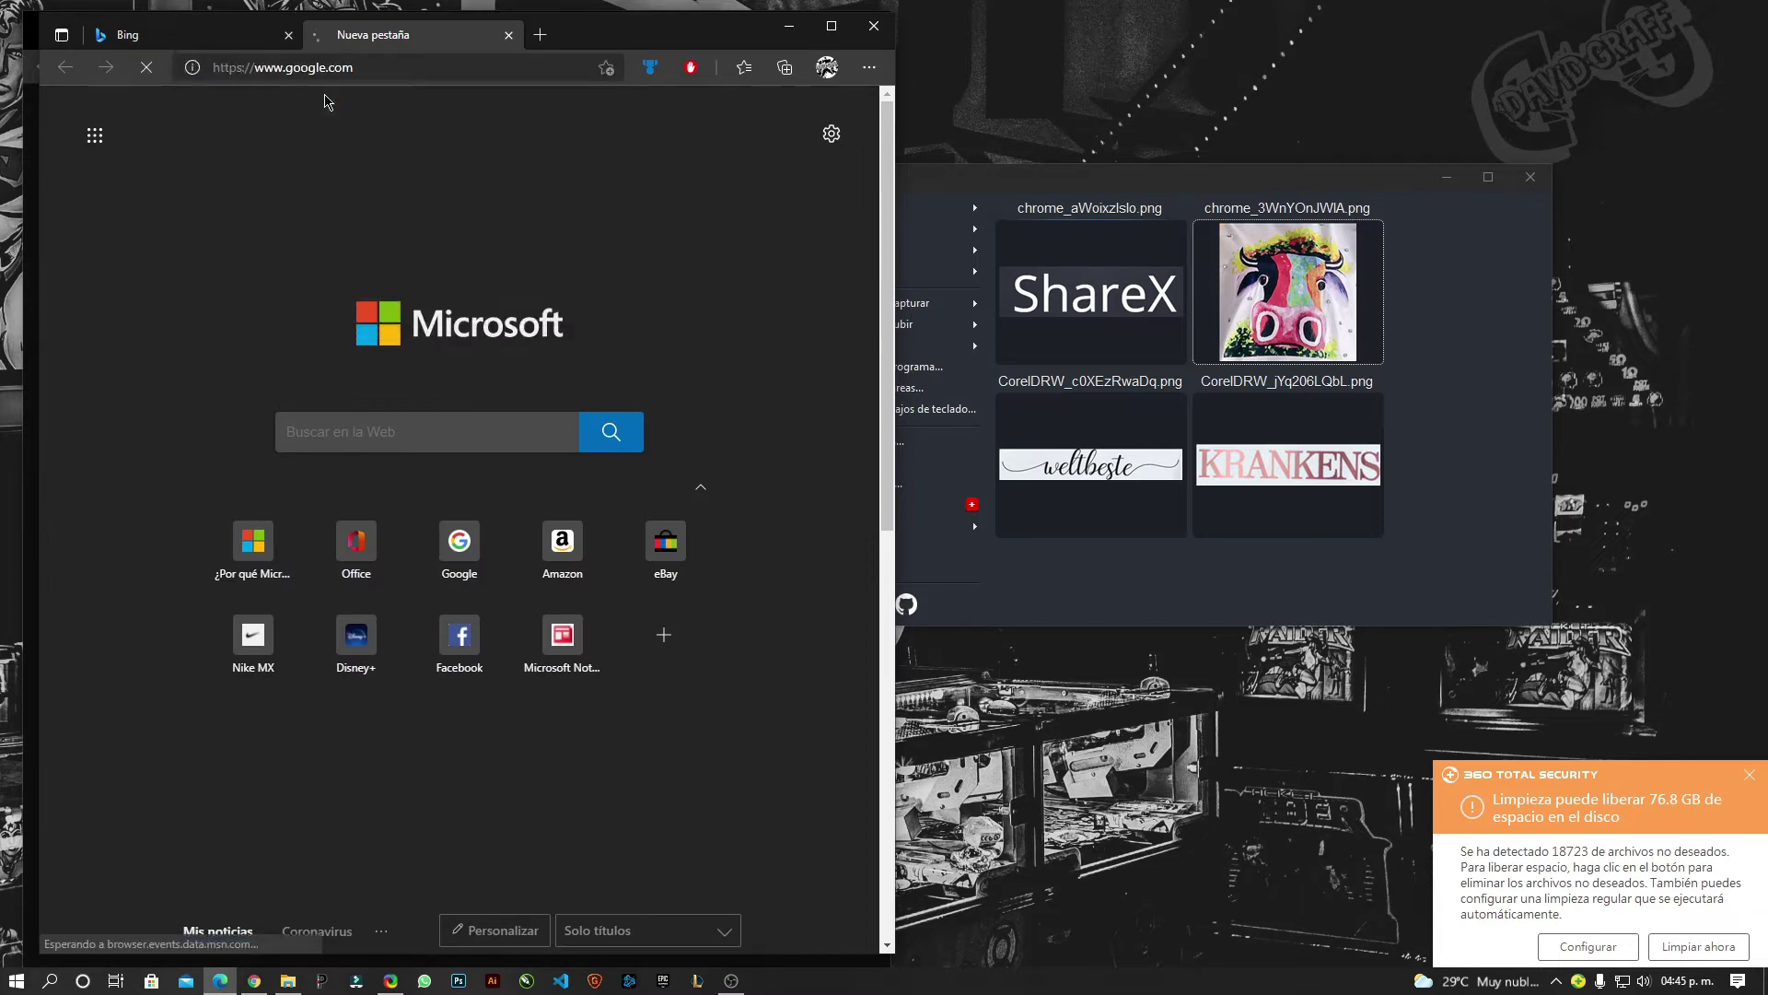
click(365, 73)
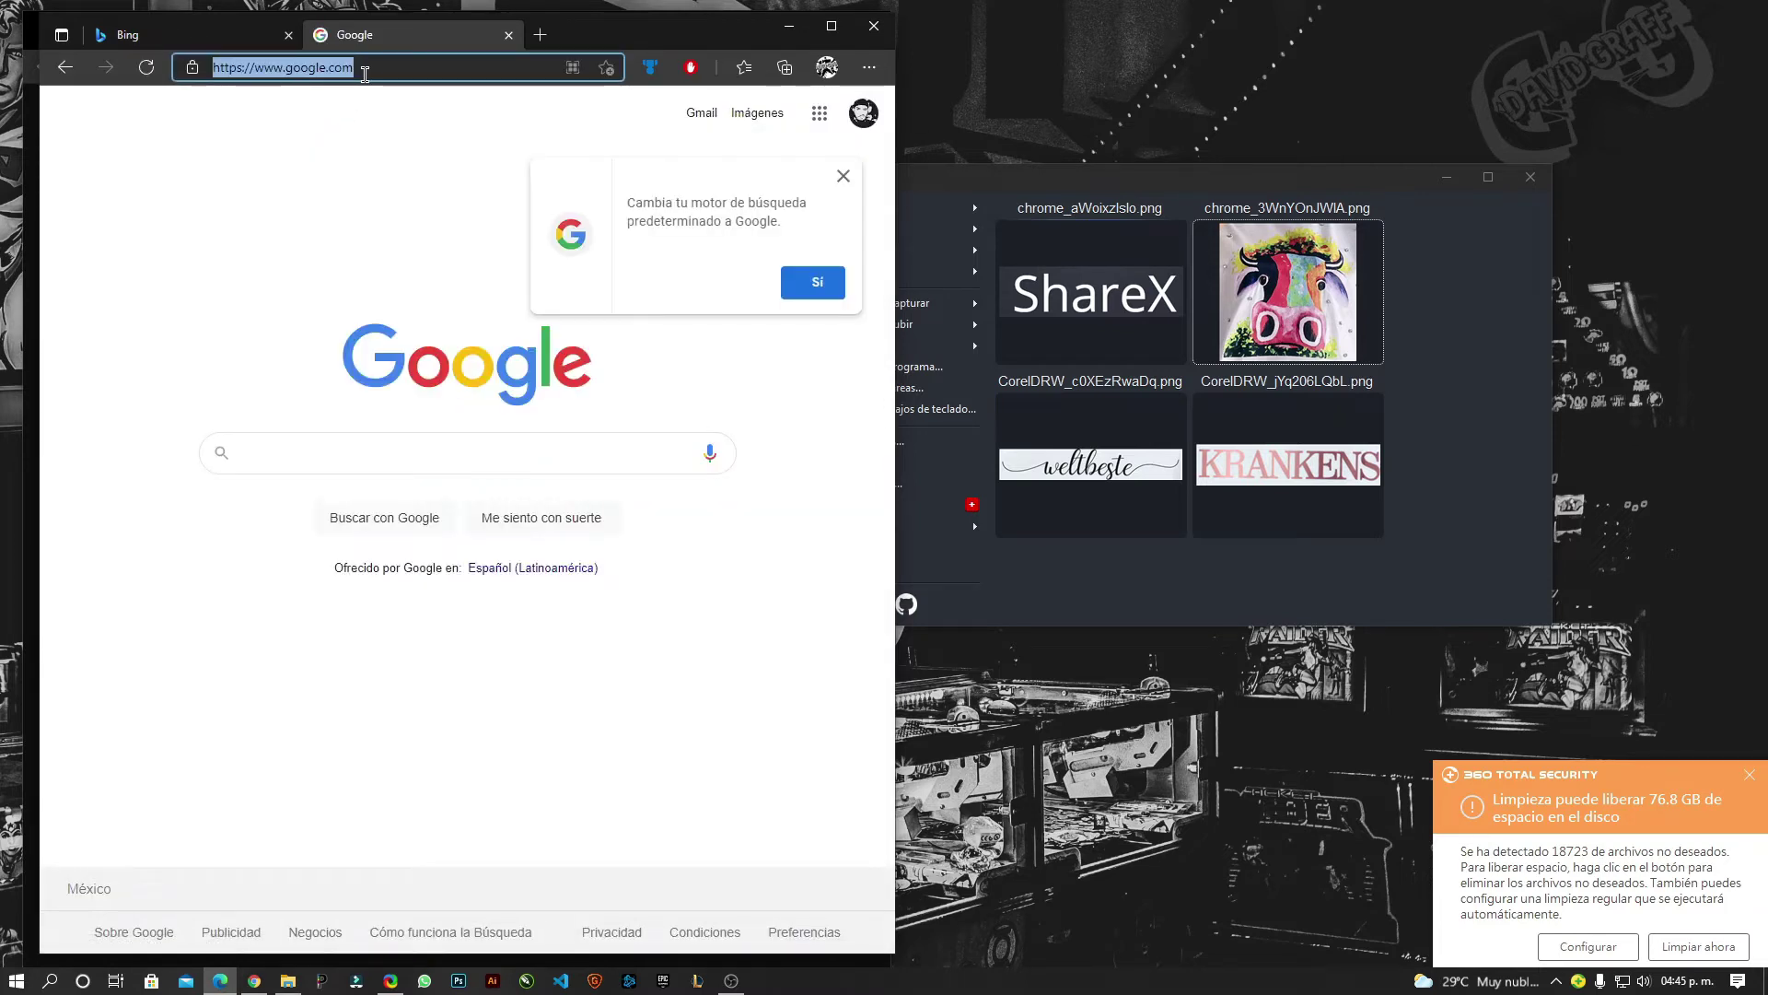
text(youtube)
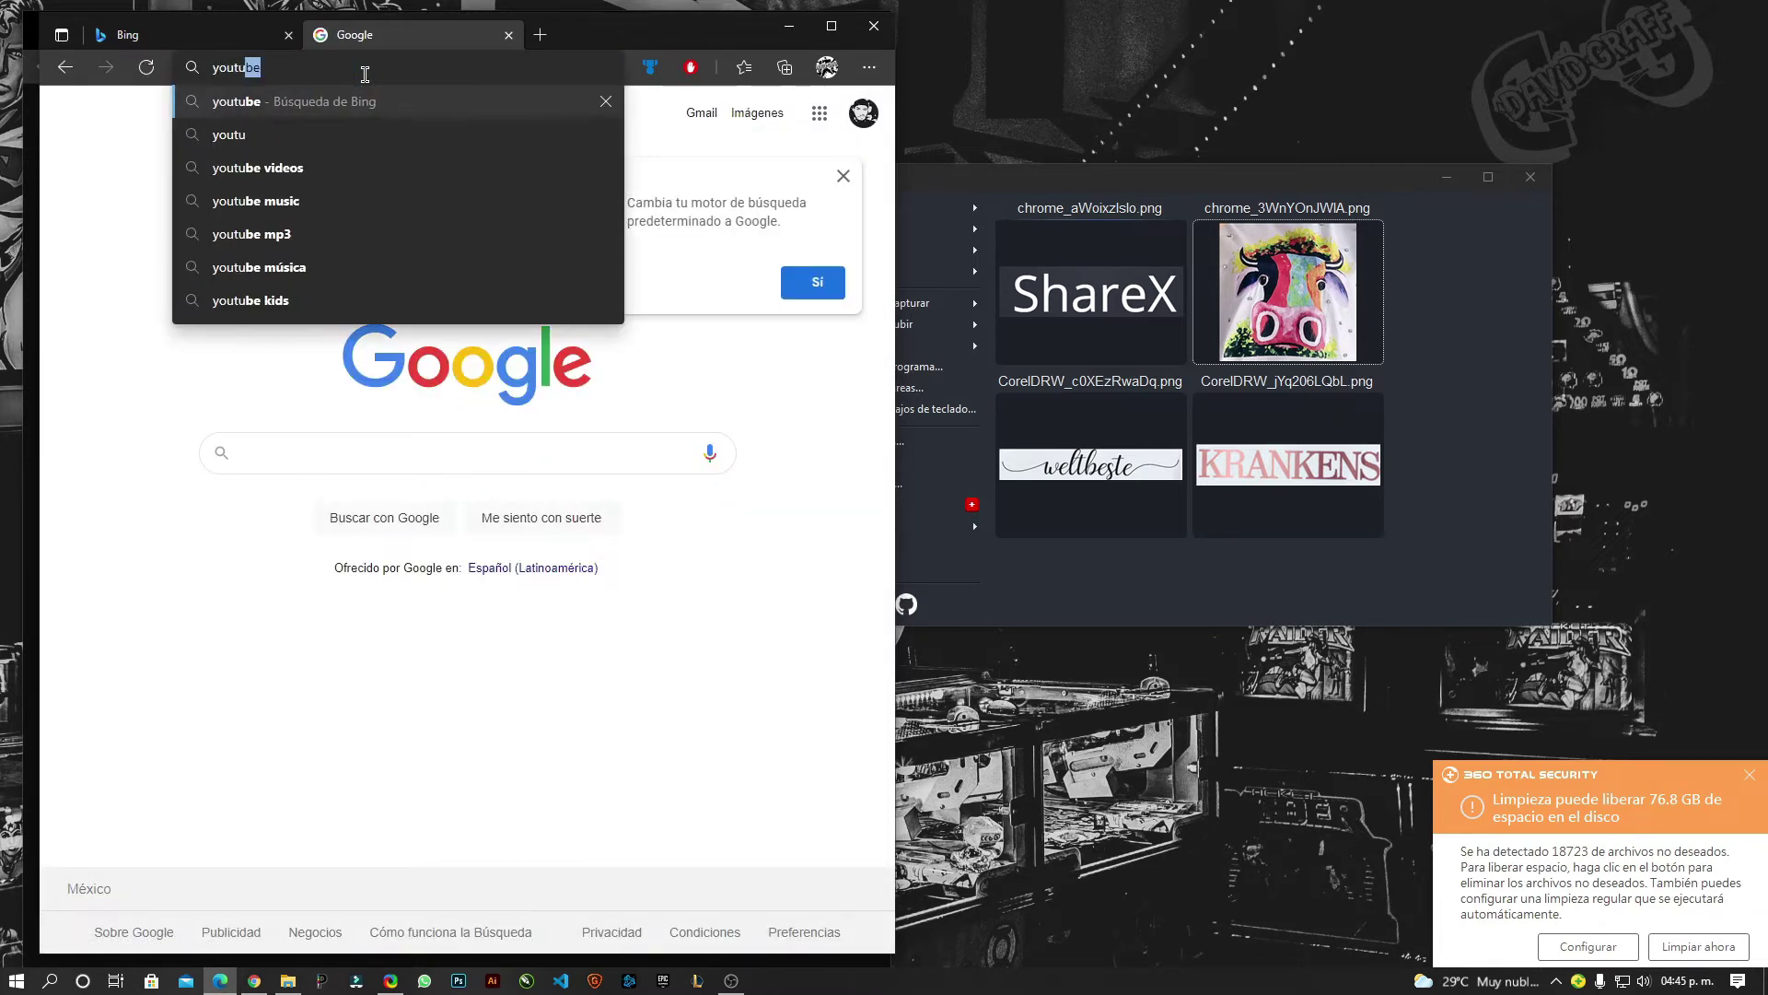
key(Return)
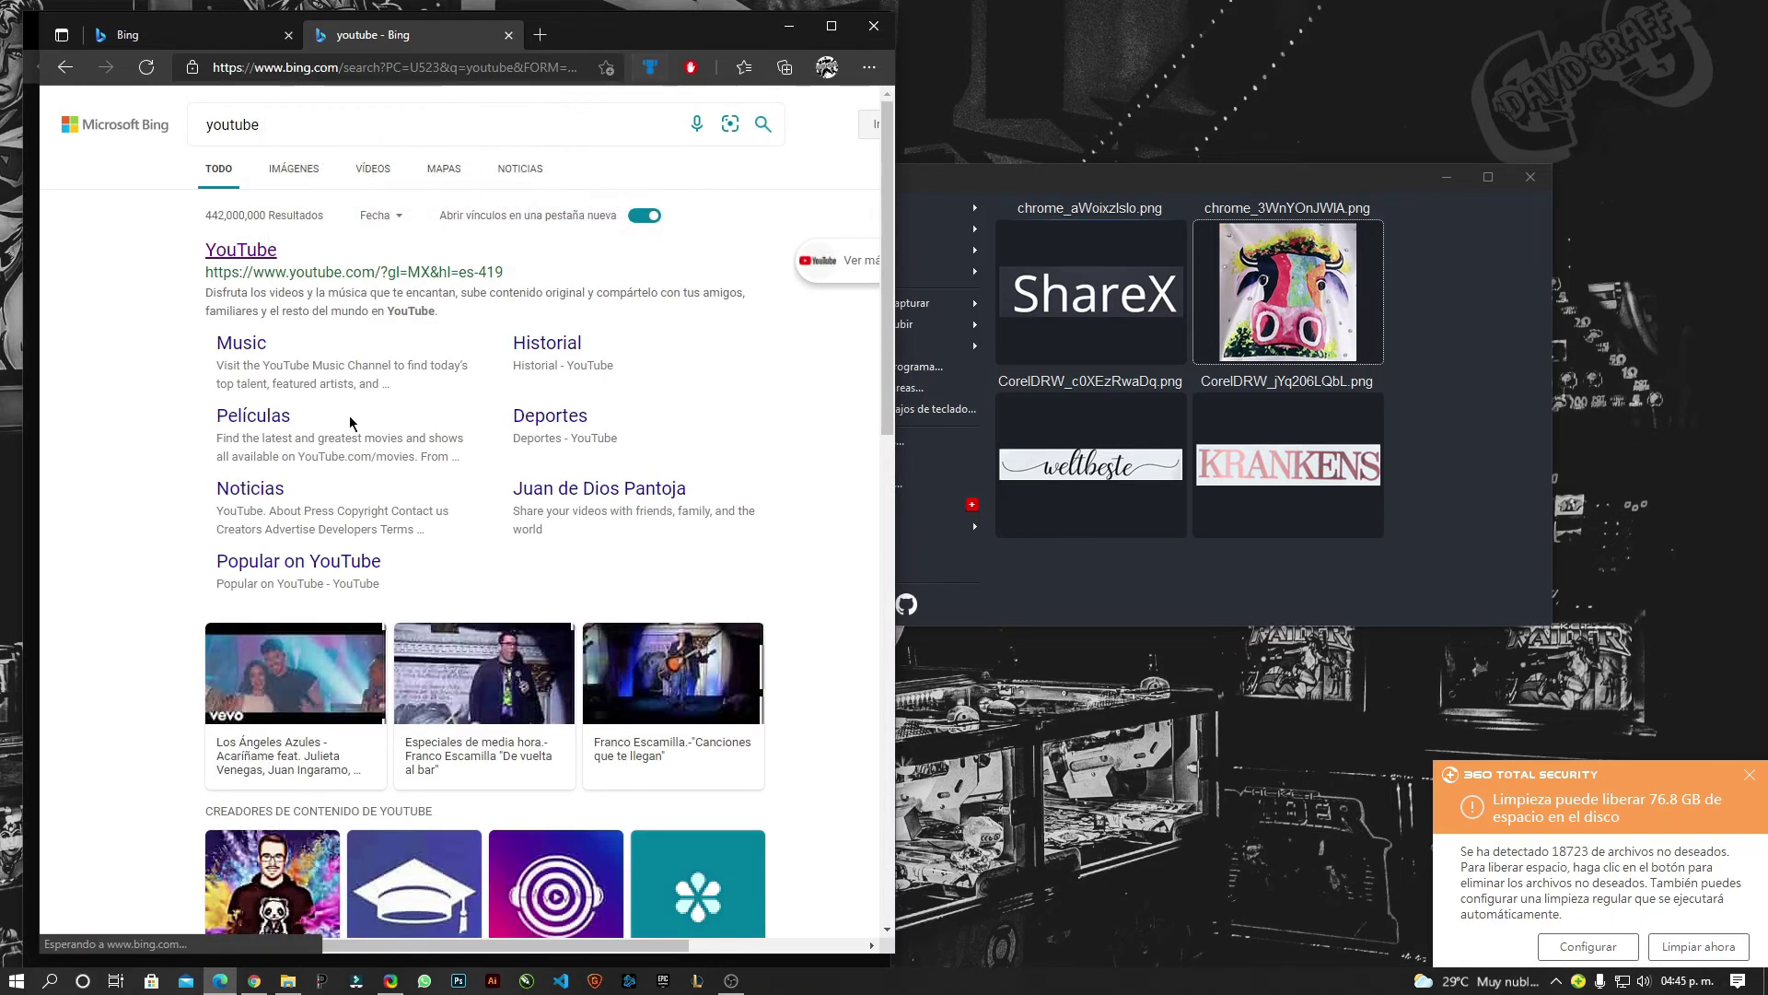
click(259, 268)
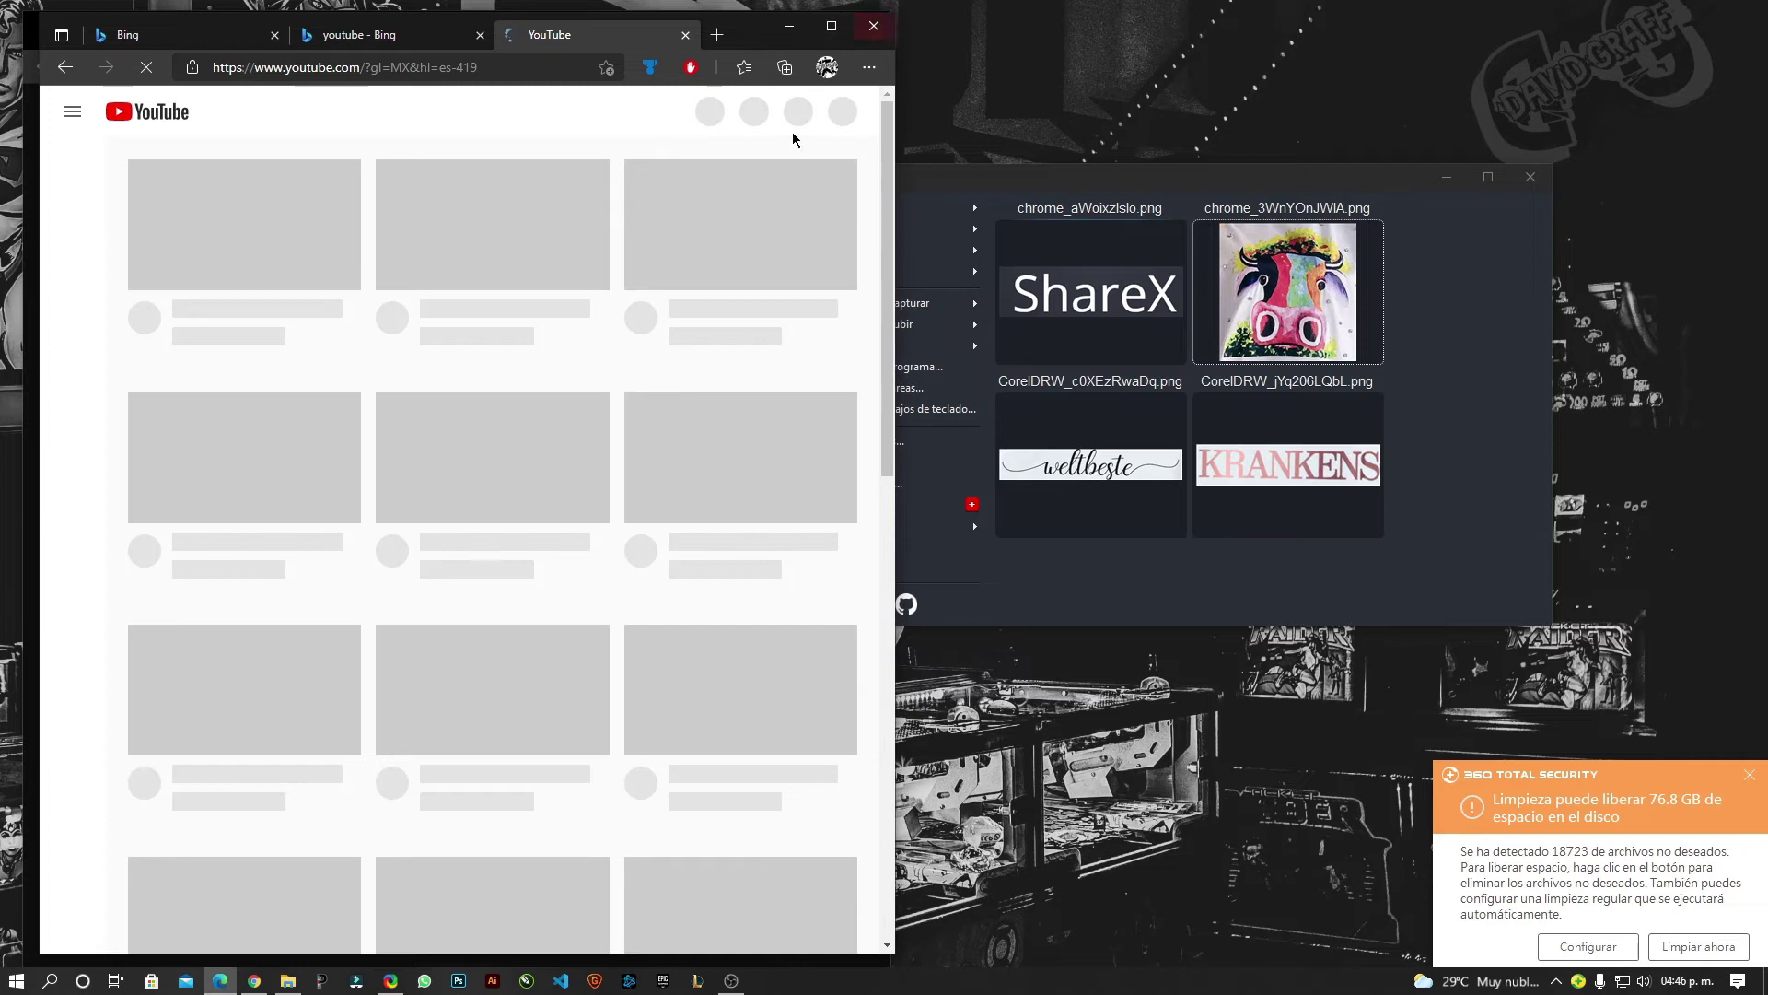
Close Edge, move the ShareX window up and right, and open a new Chrome incognito tab.
click(789, 26)
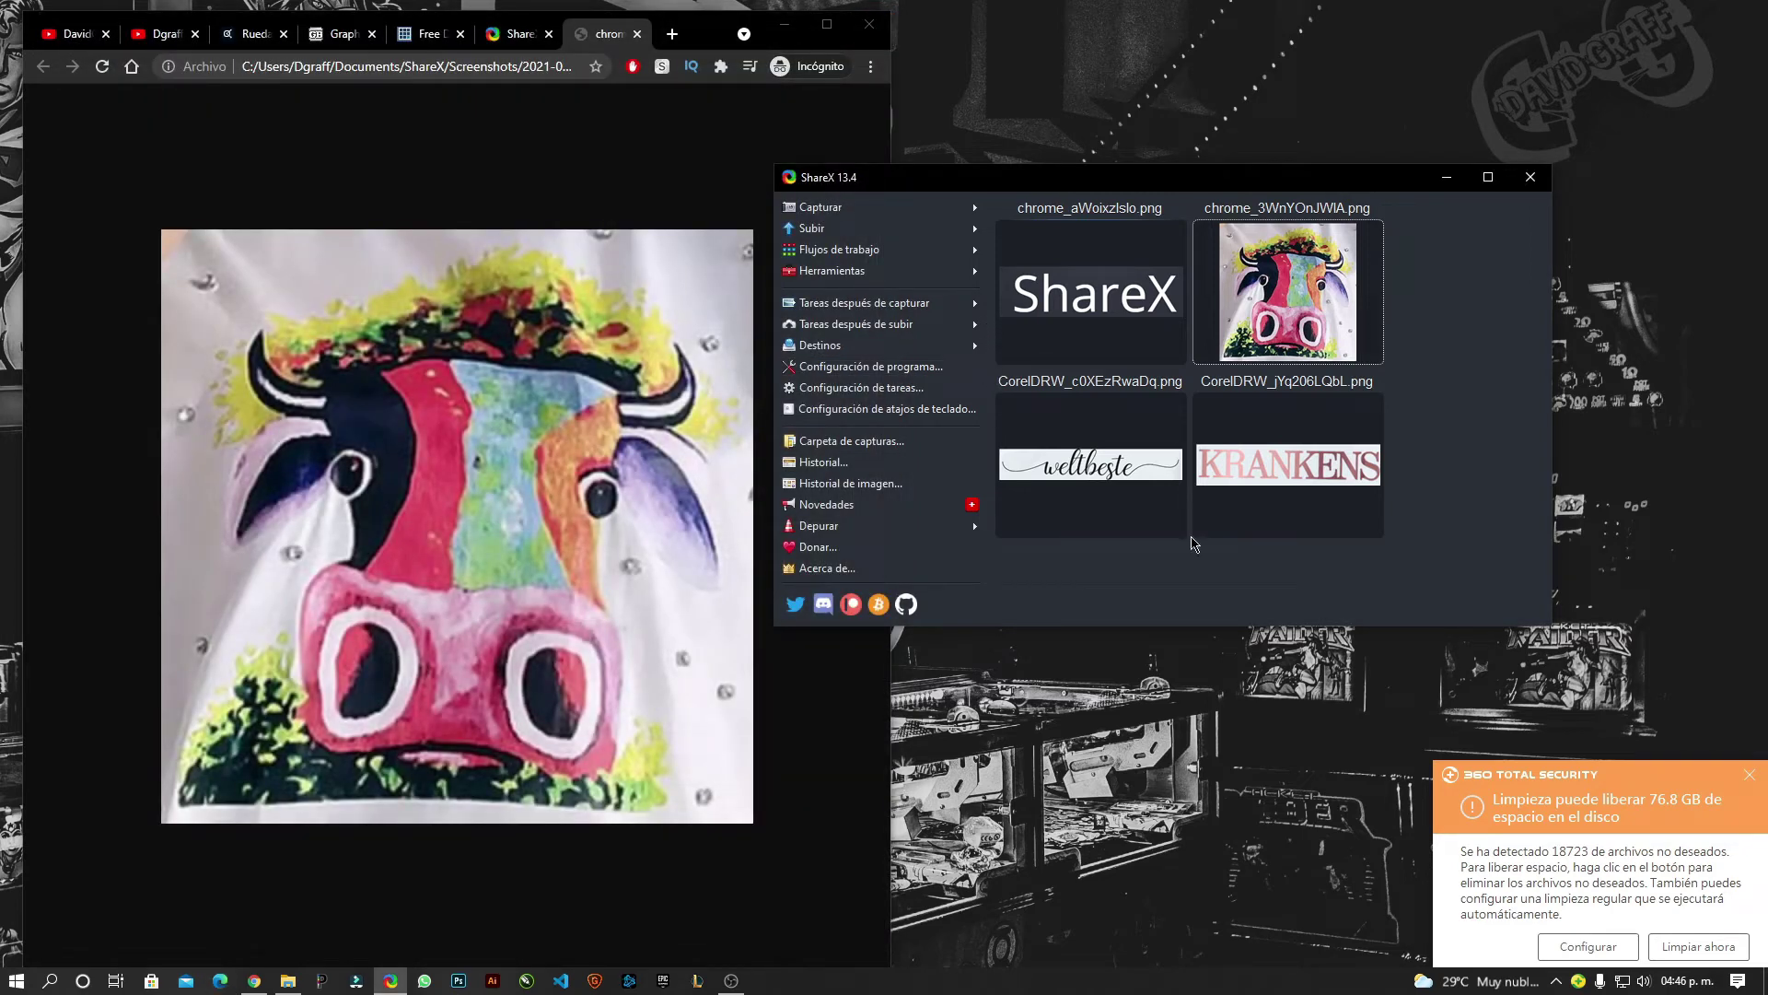
click(1439, 353)
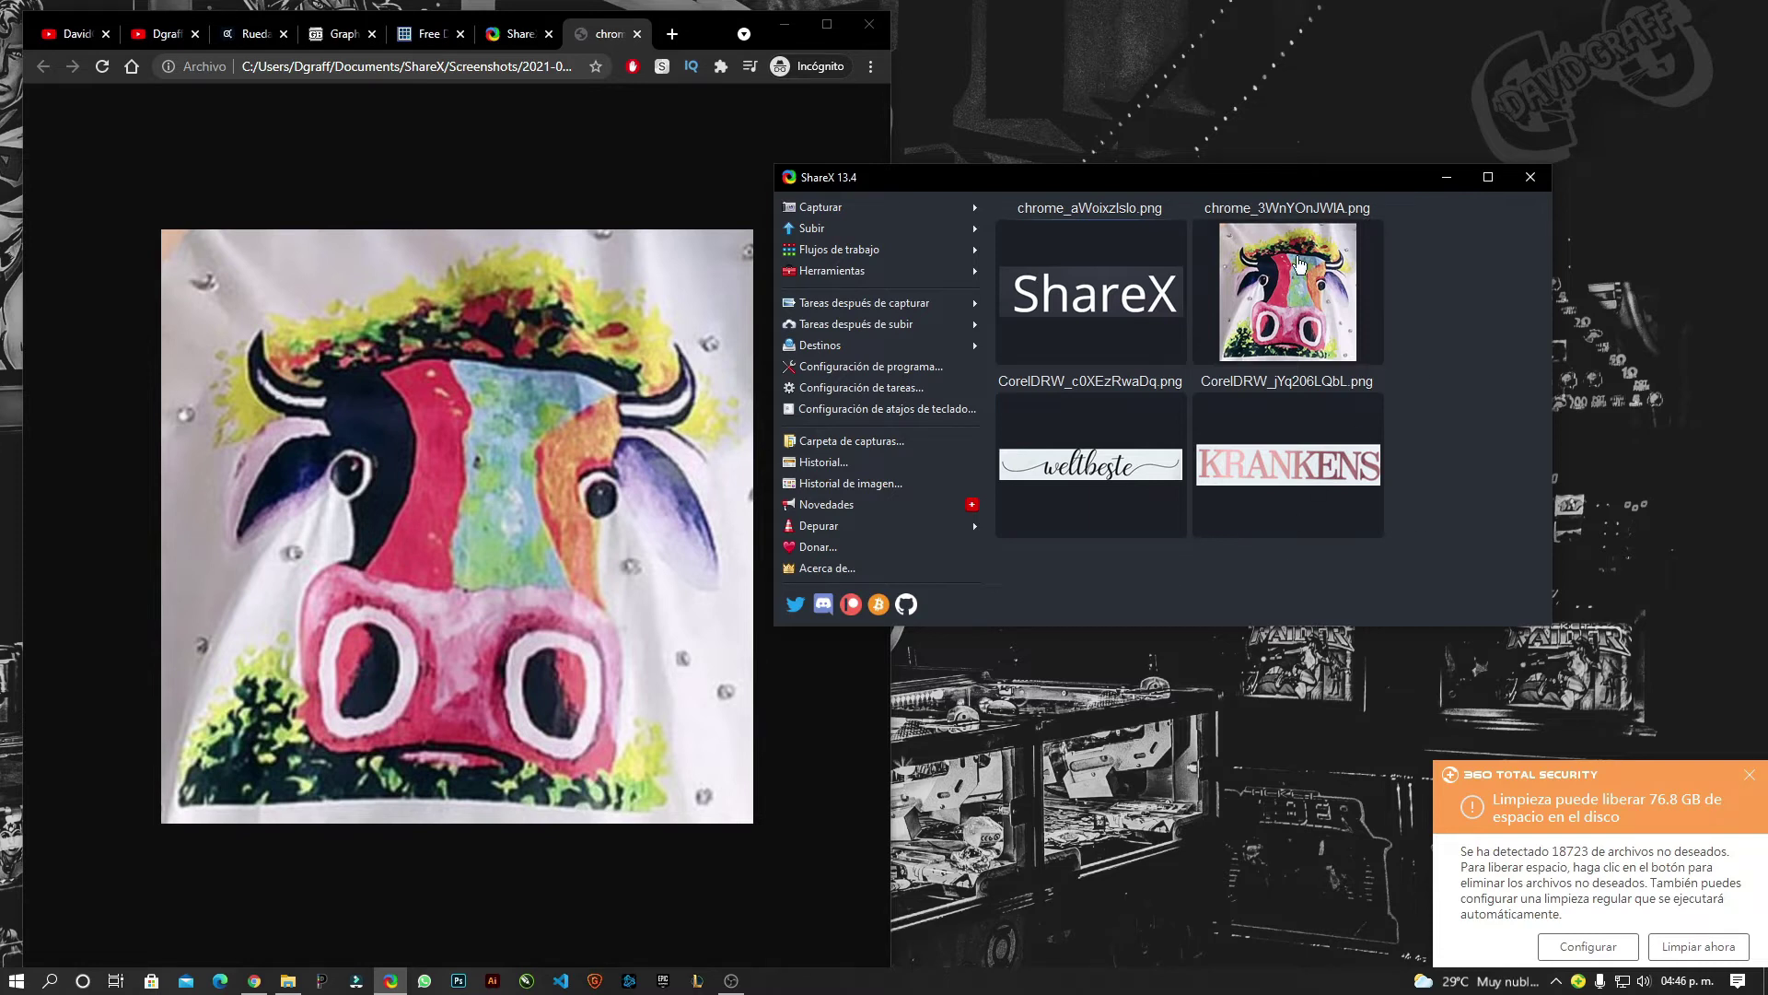
drag(1155, 182, 1250, 158)
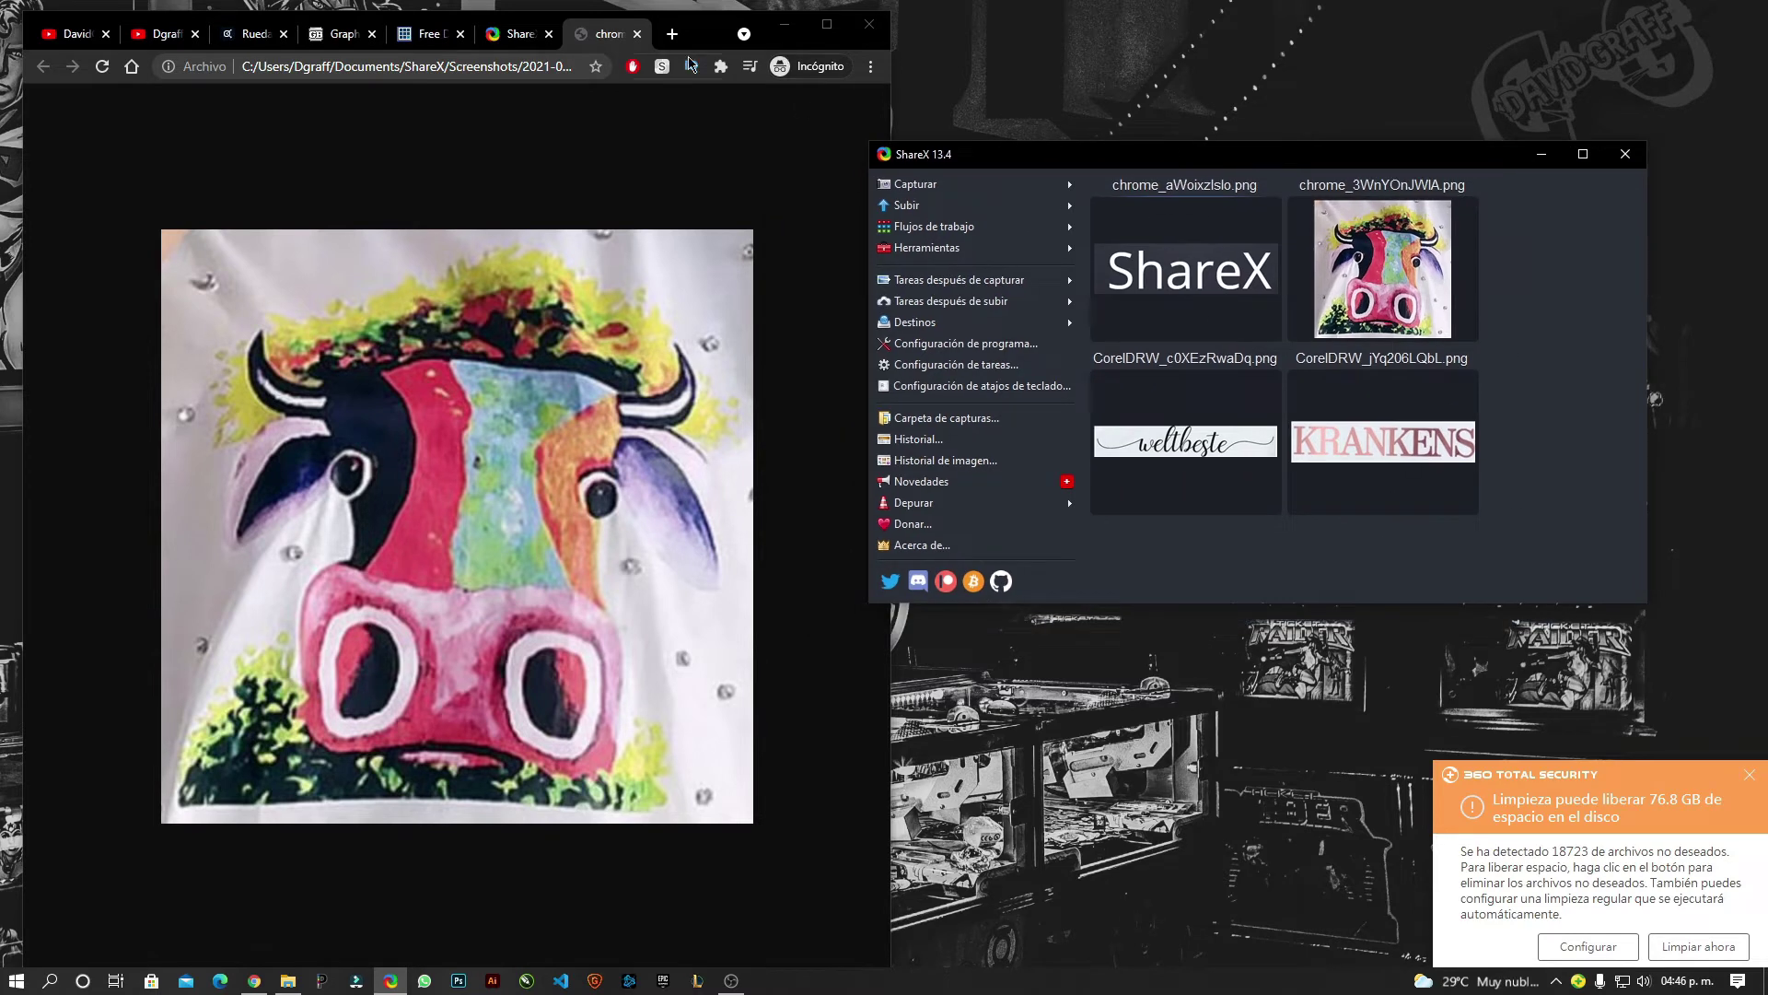
click(675, 36)
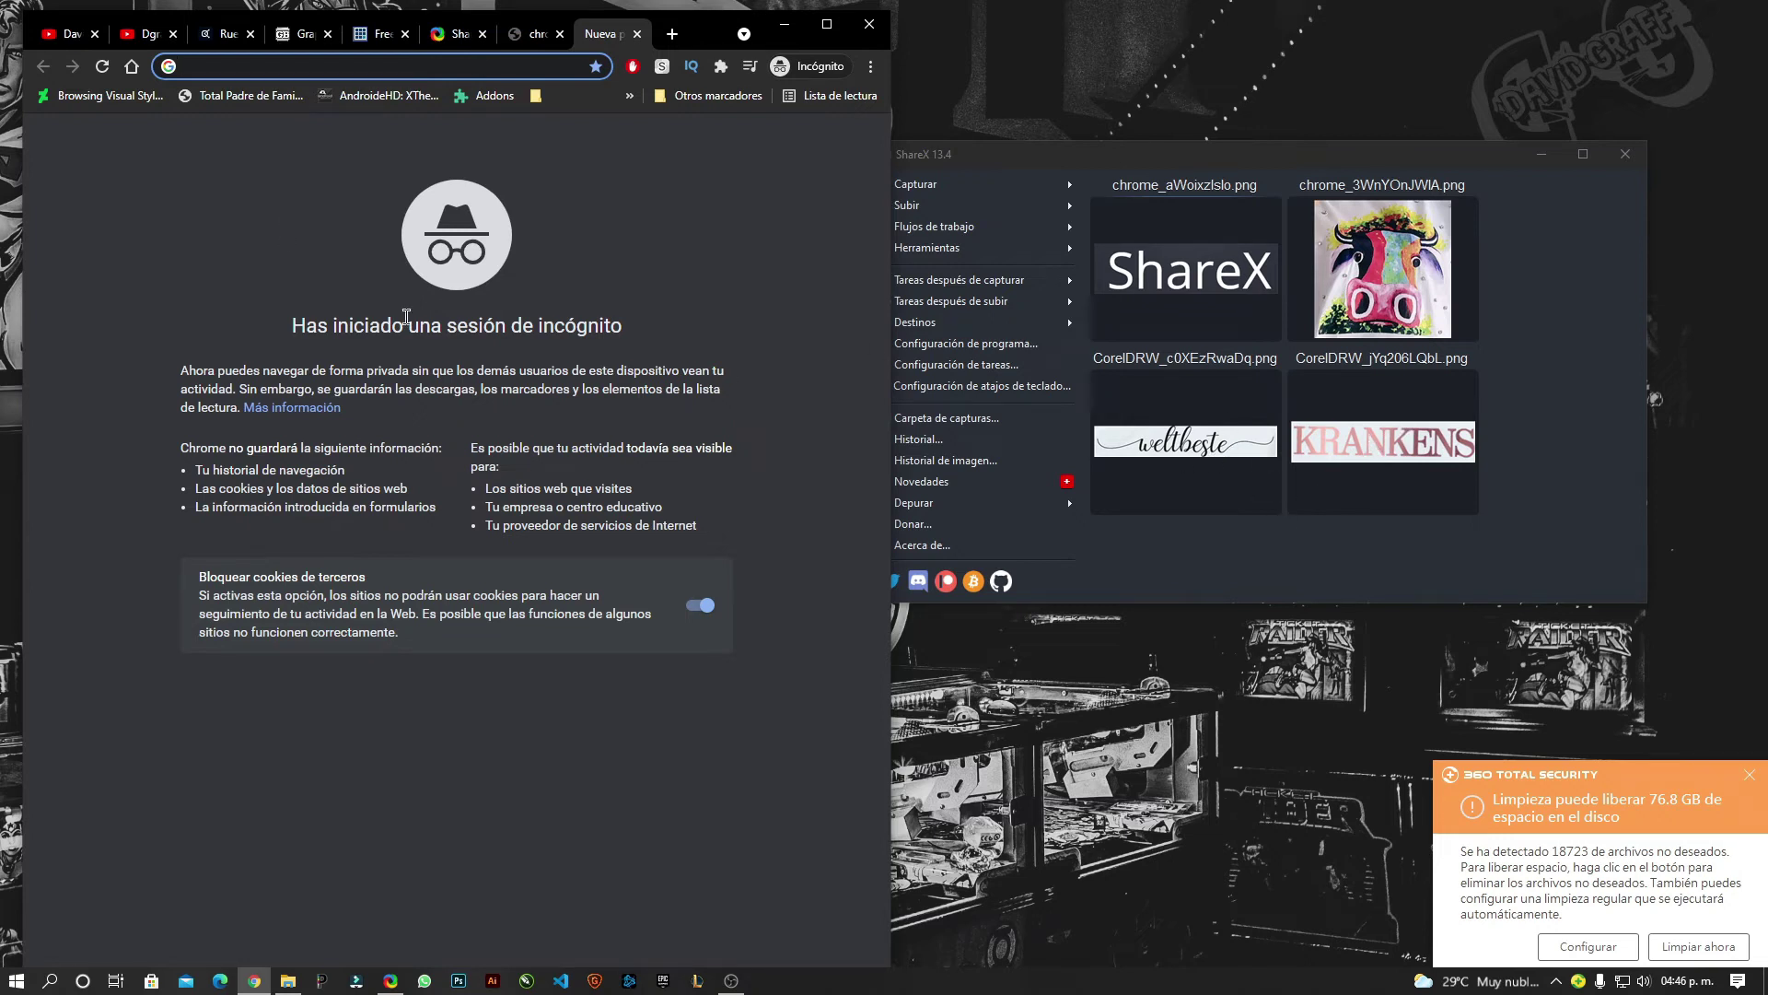
Load the MyFonts WhatTheFont page from the 'what' address-bar suggestion.
text(whatfontis.com)
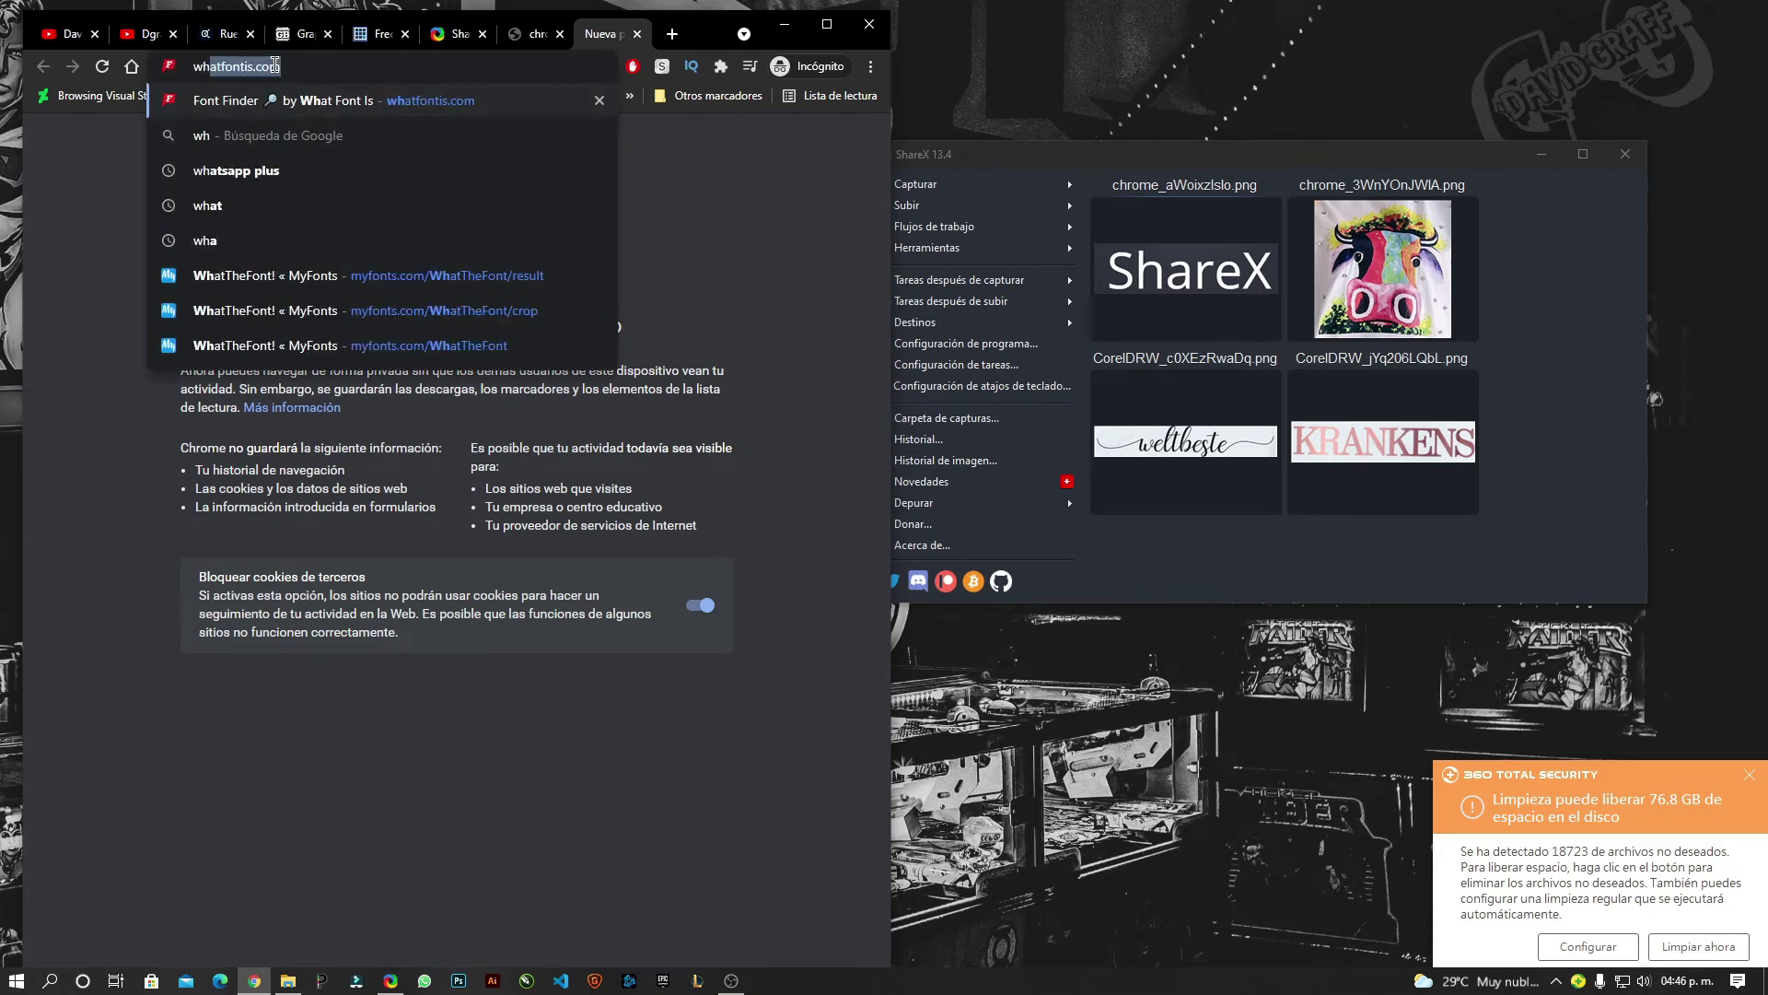
key(Down)
key(Down)
key(Down)
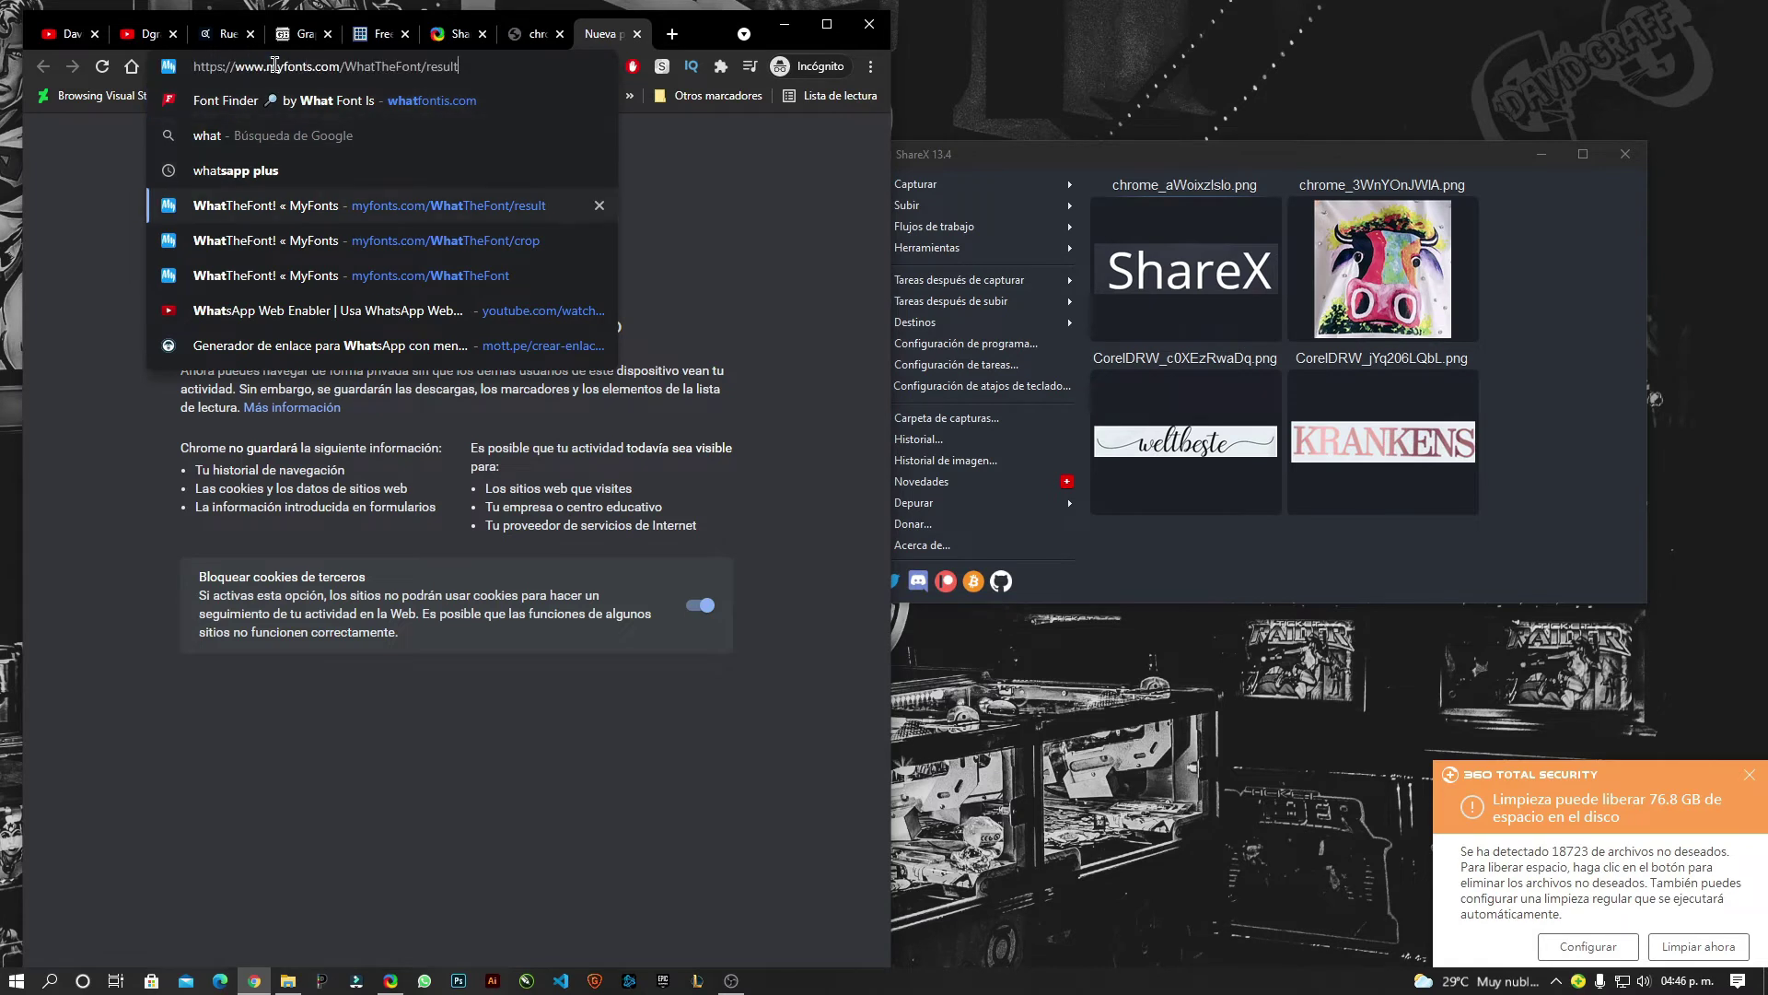
key(Return)
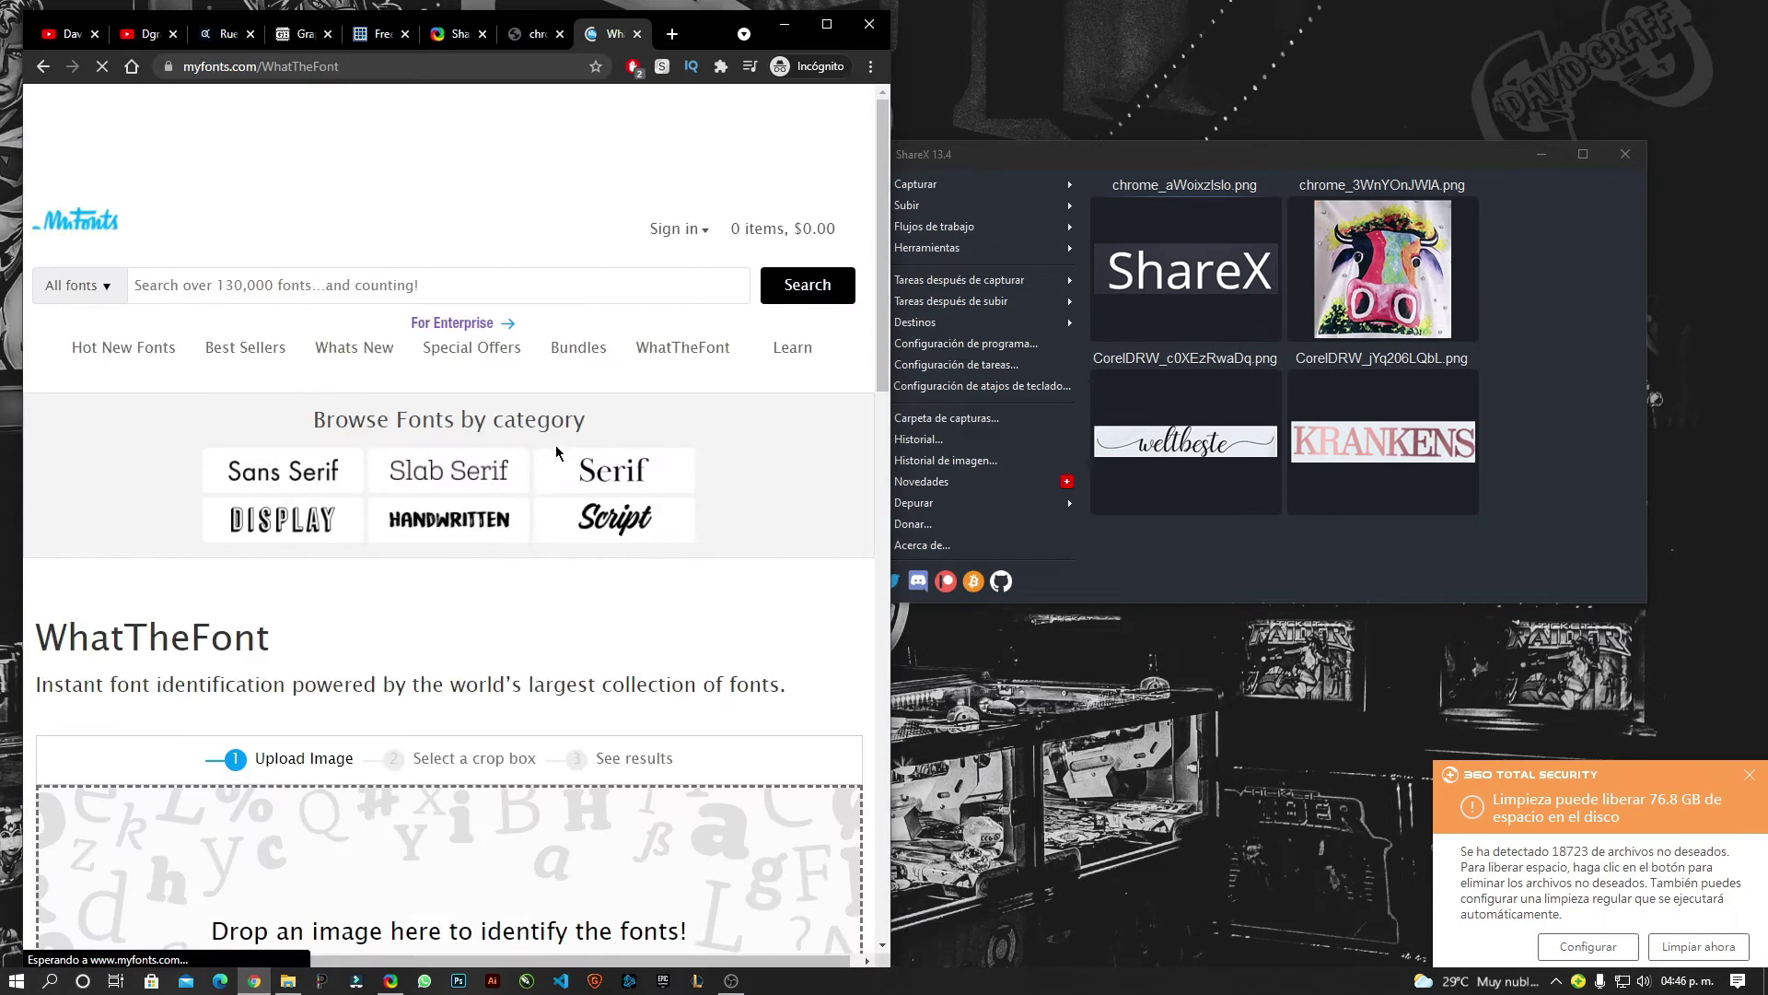
scroll(704, 579, down, 3)
Upload the KRANKENS screenshot, identify its font, dismiss the sign-up popup and review the matches.
drag(1321, 518, 566, 804)
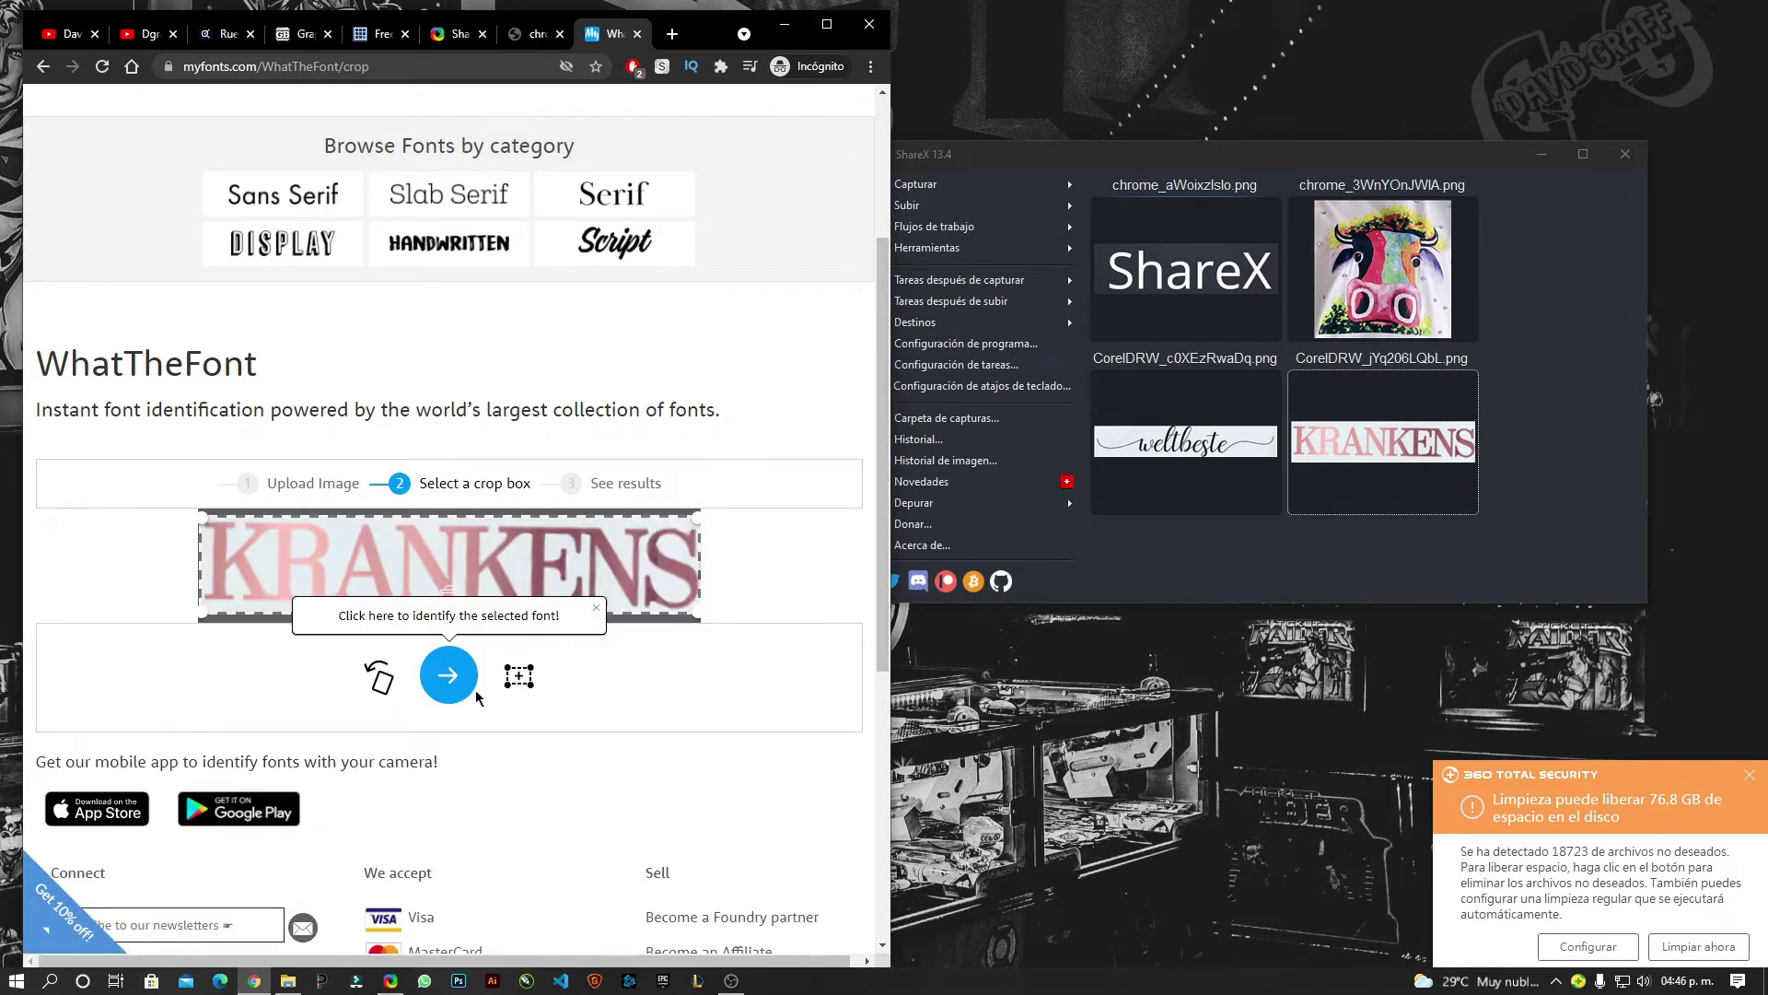
click(448, 677)
scroll(719, 737, down, 2)
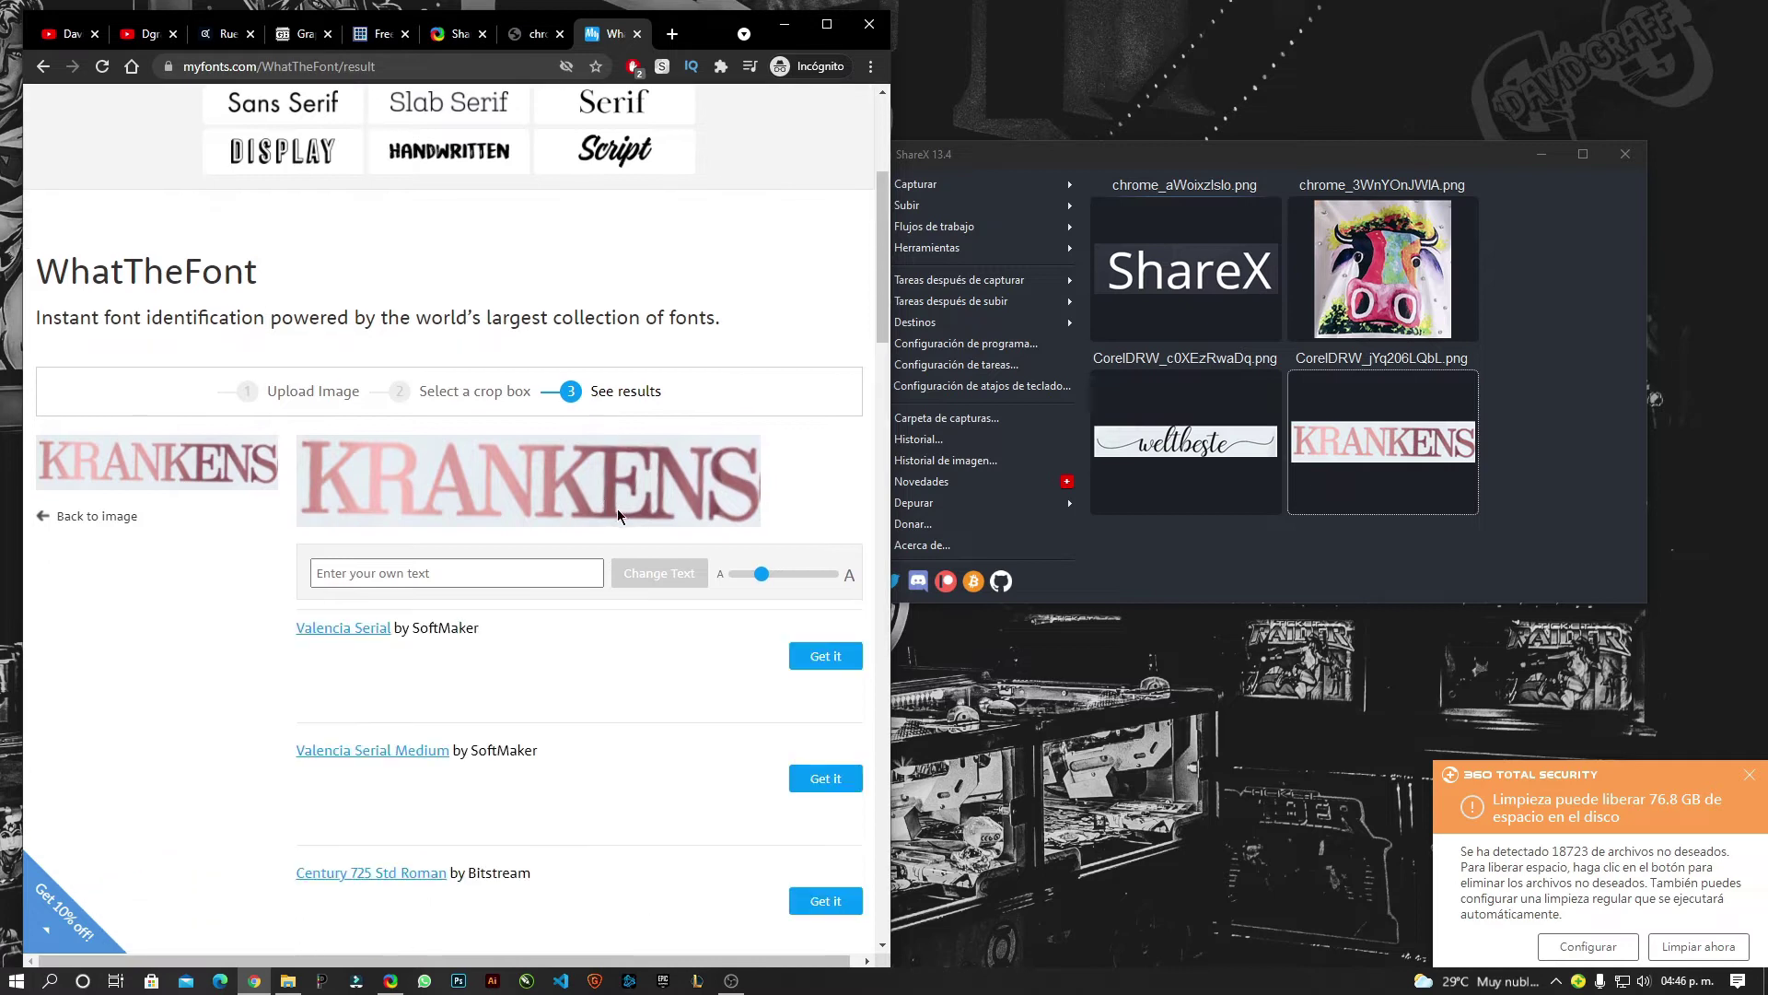
scroll(719, 737, down, 2)
click(795, 218)
scroll(405, 368, down, 2)
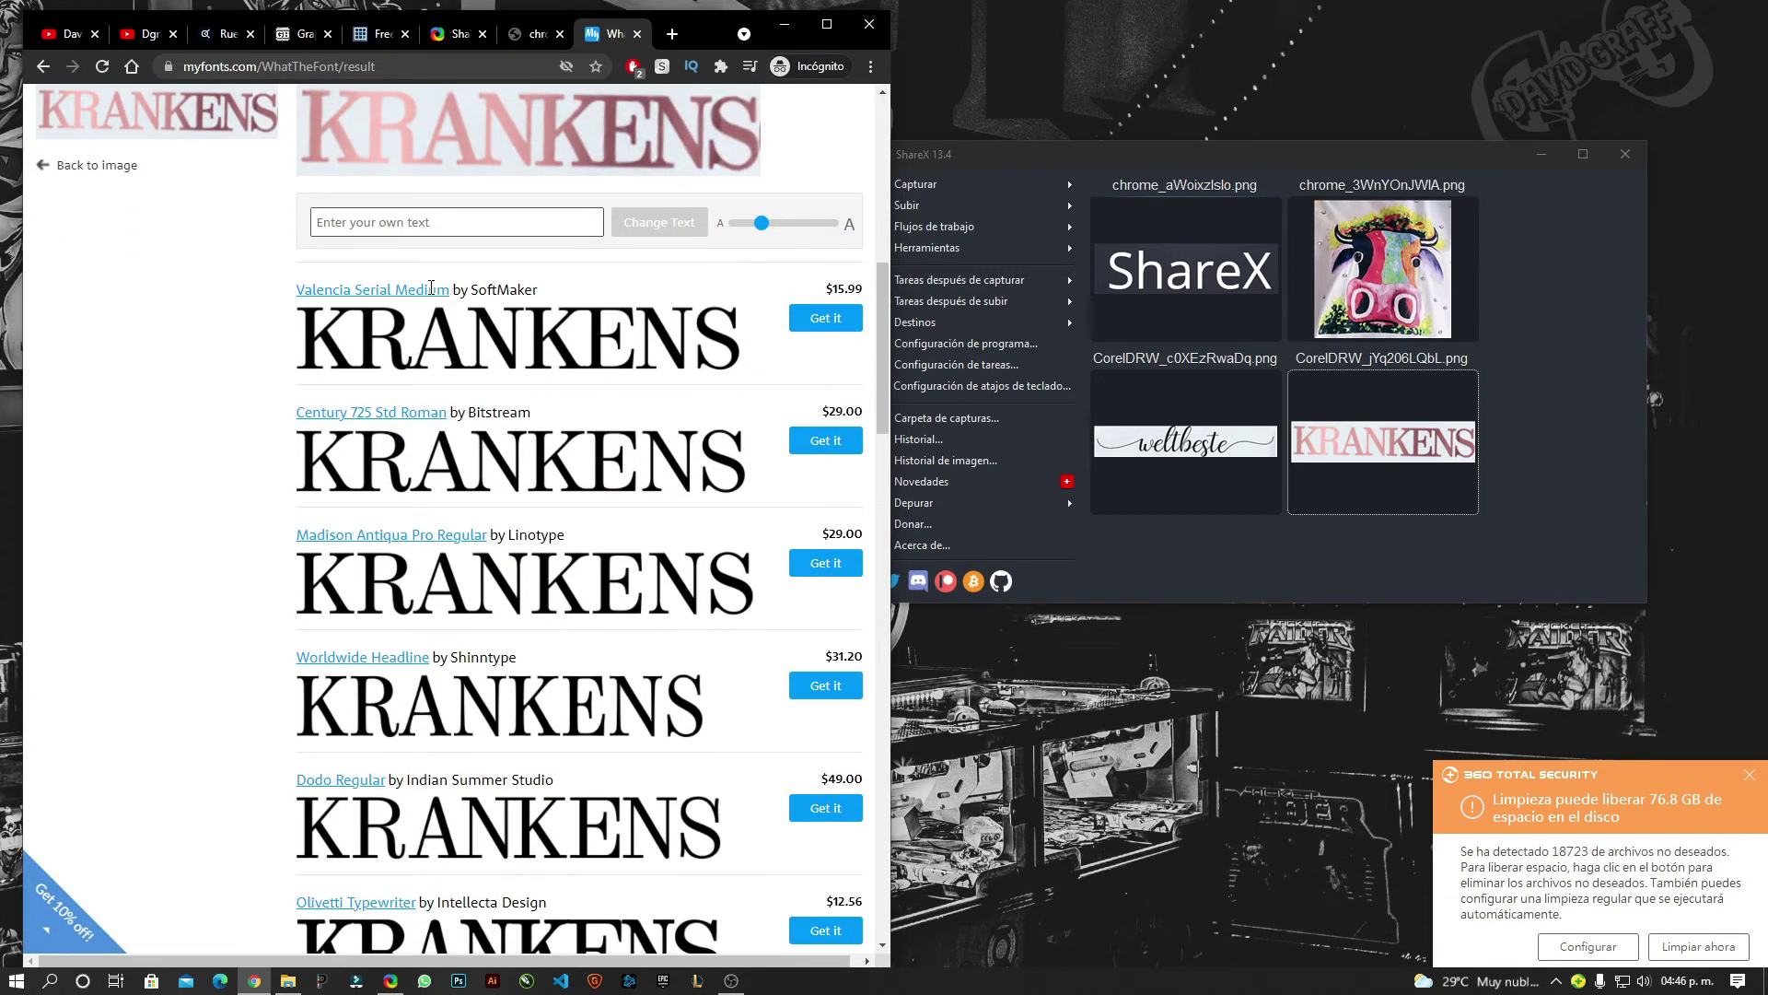
scroll(415, 350, down, 2)
scroll(433, 322, down, 2)
scroll(442, 350, down, 1)
scroll(456, 433, down, 1)
scroll(469, 516, down, 2)
scroll(471, 518, down, 1)
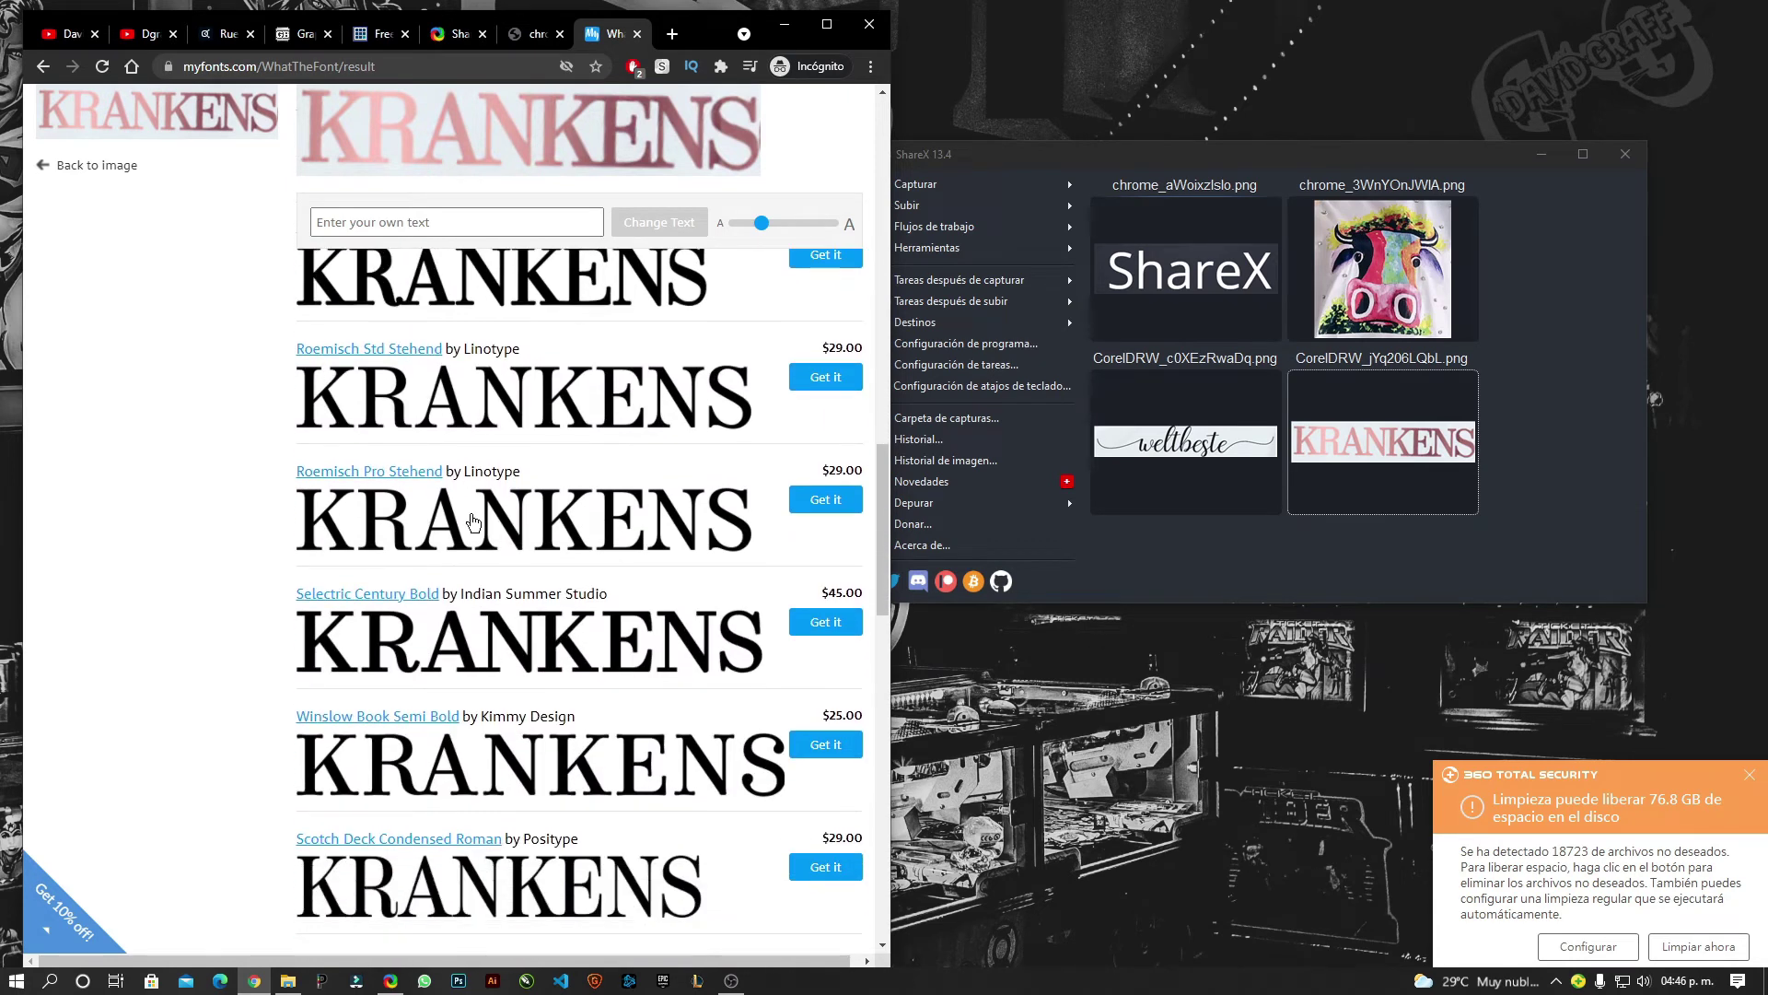
scroll(473, 522, up, 1)
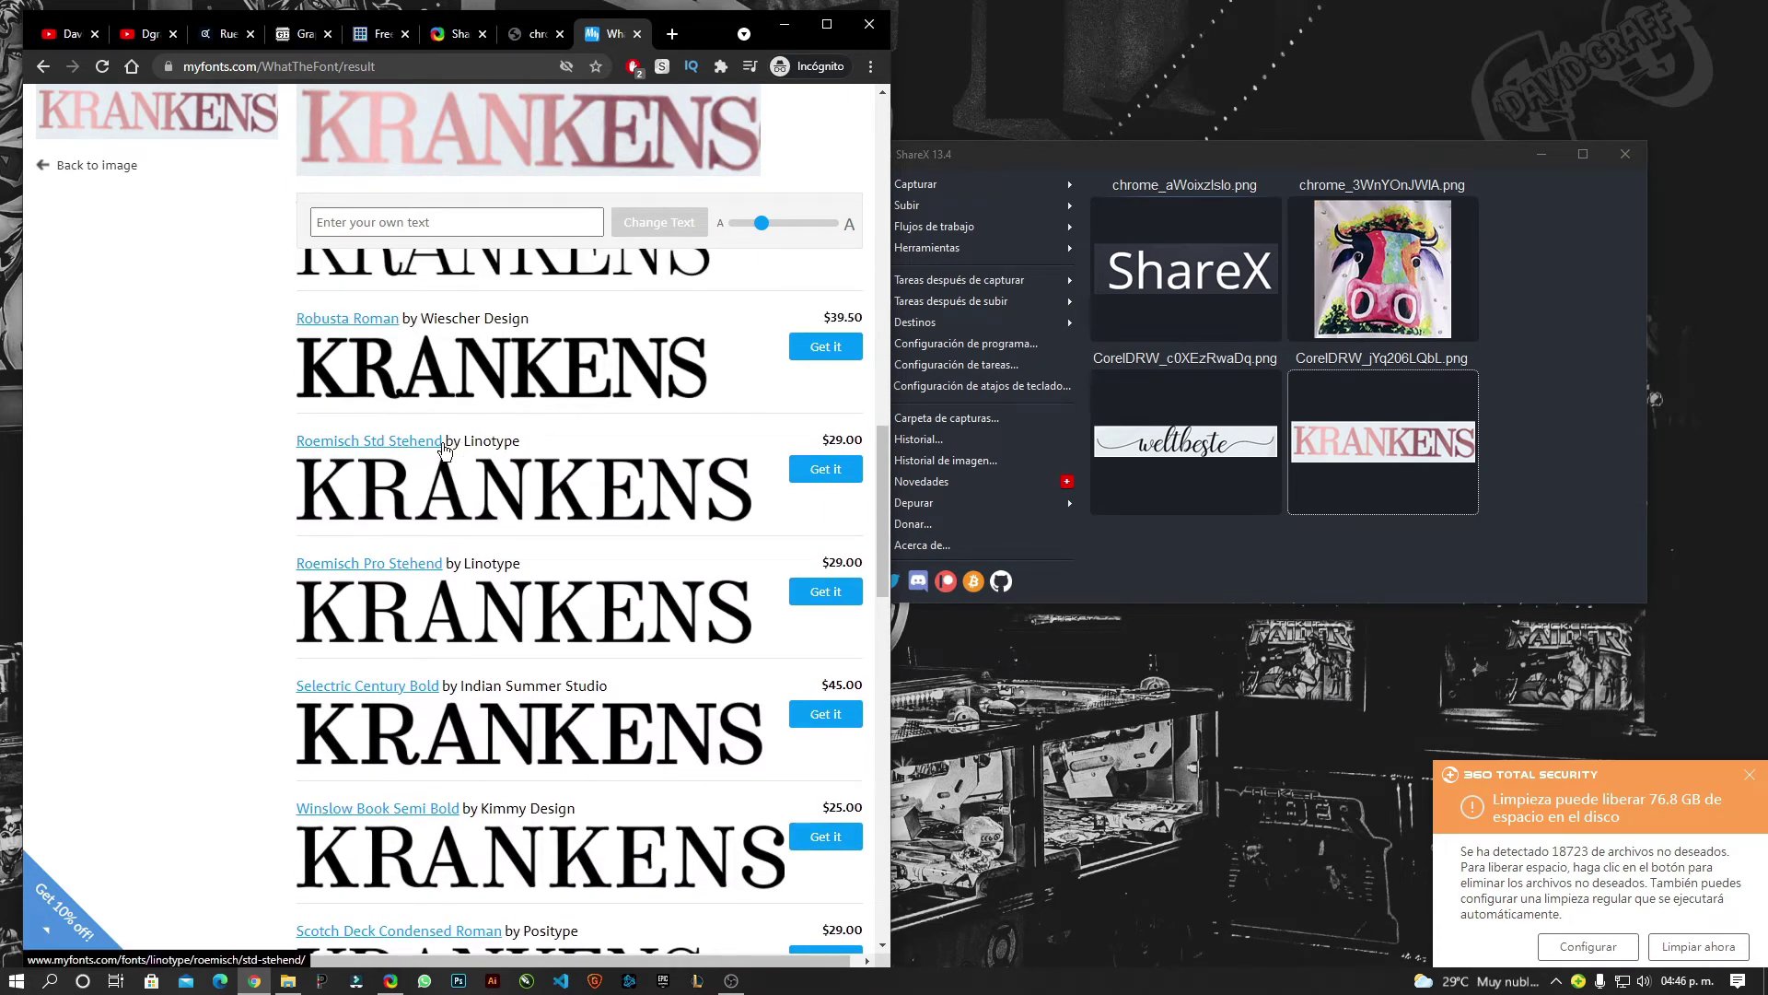
Search Google for 'Roemisch Std Stehend' in a new incognito tab.
drag(446, 449, 294, 446)
key(ctrl+c)
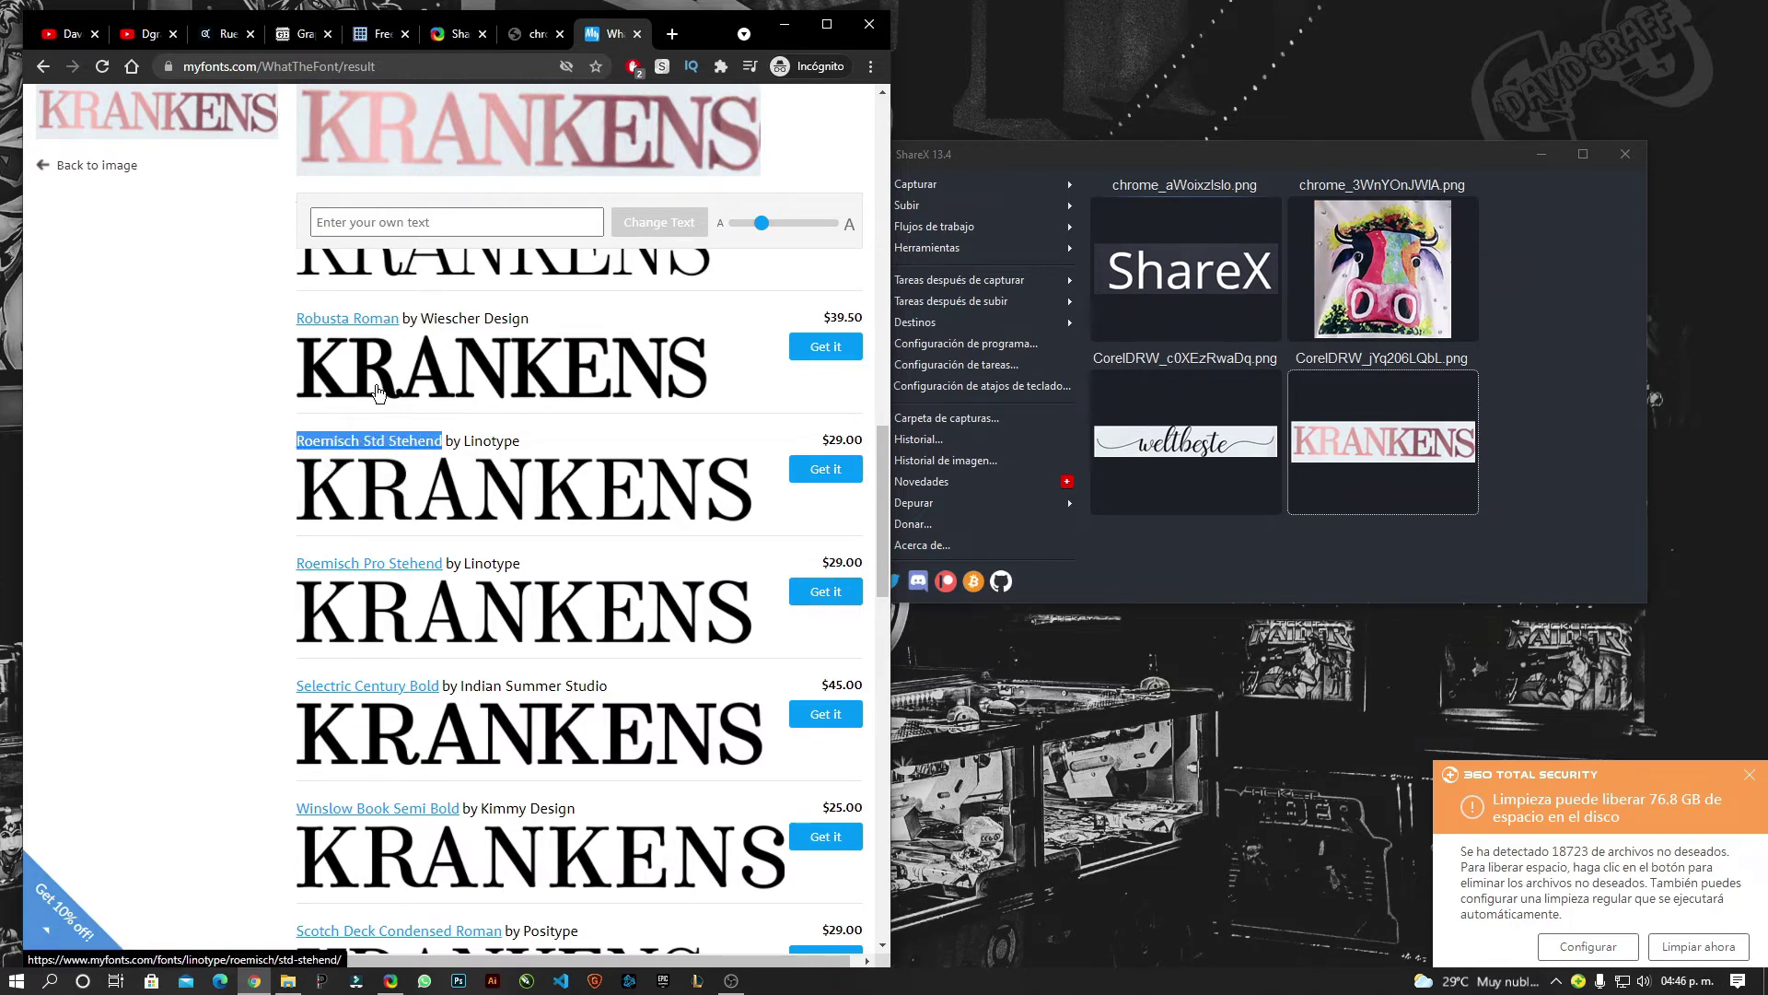
click(670, 35)
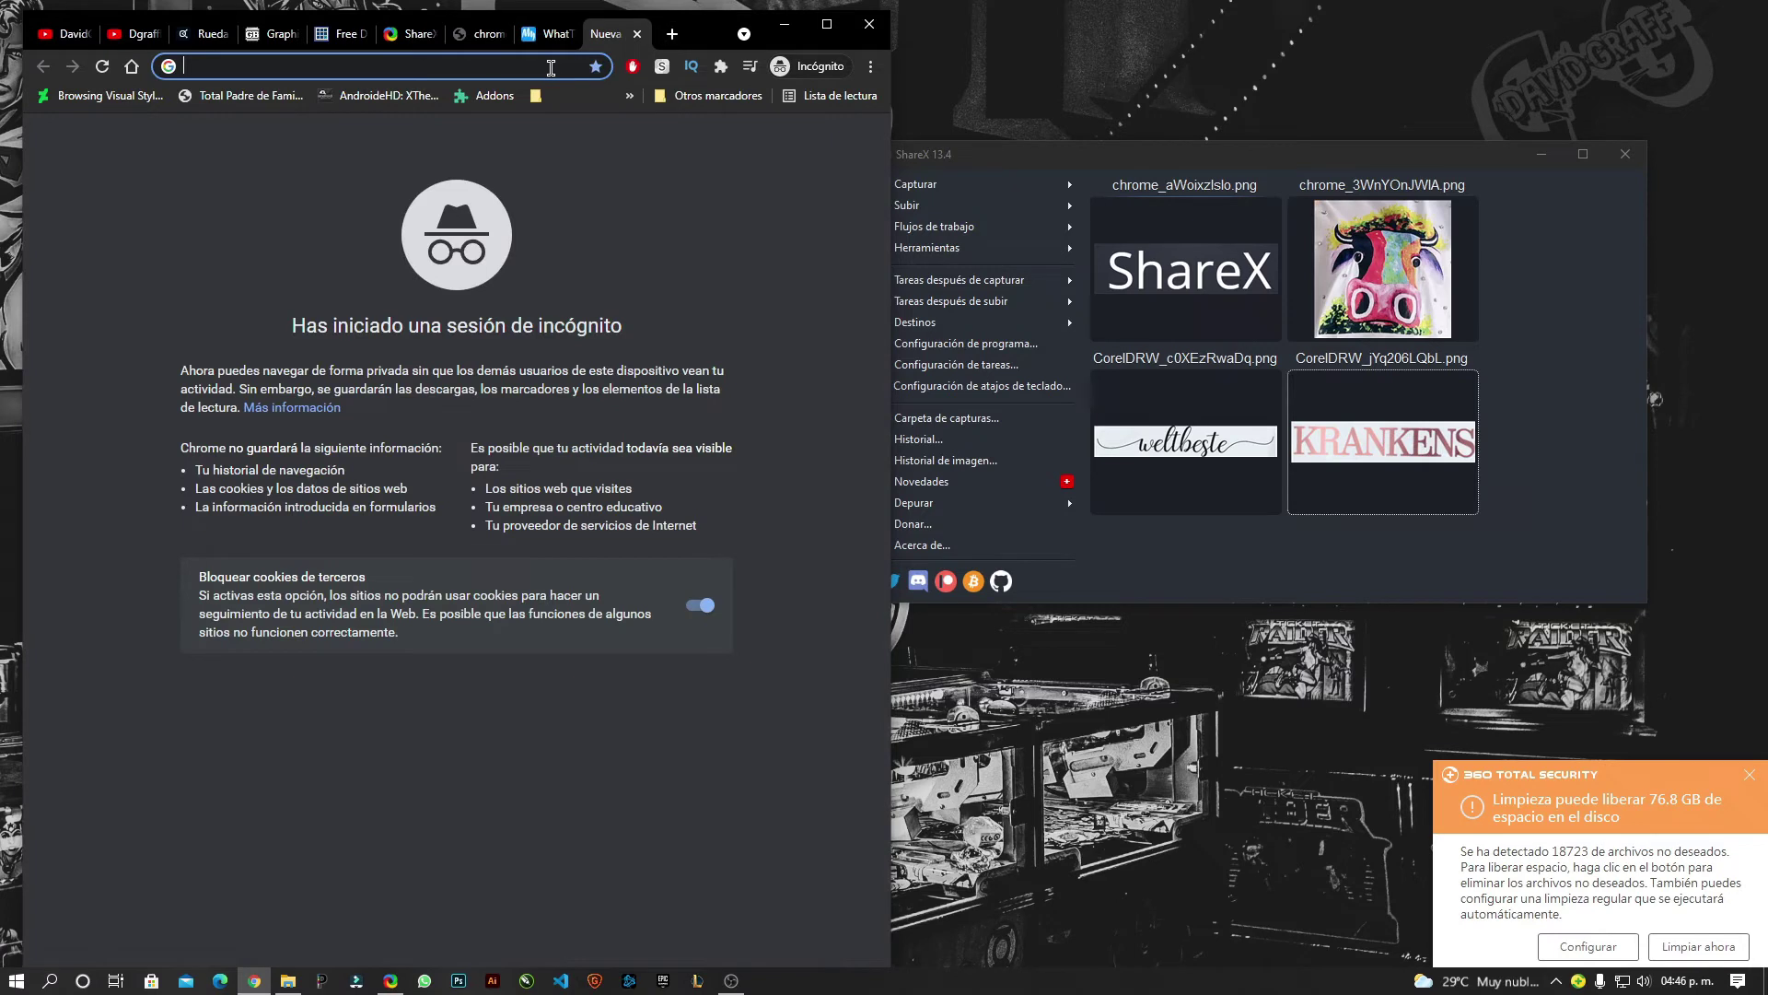
key(ctrl+v)
key(Return)
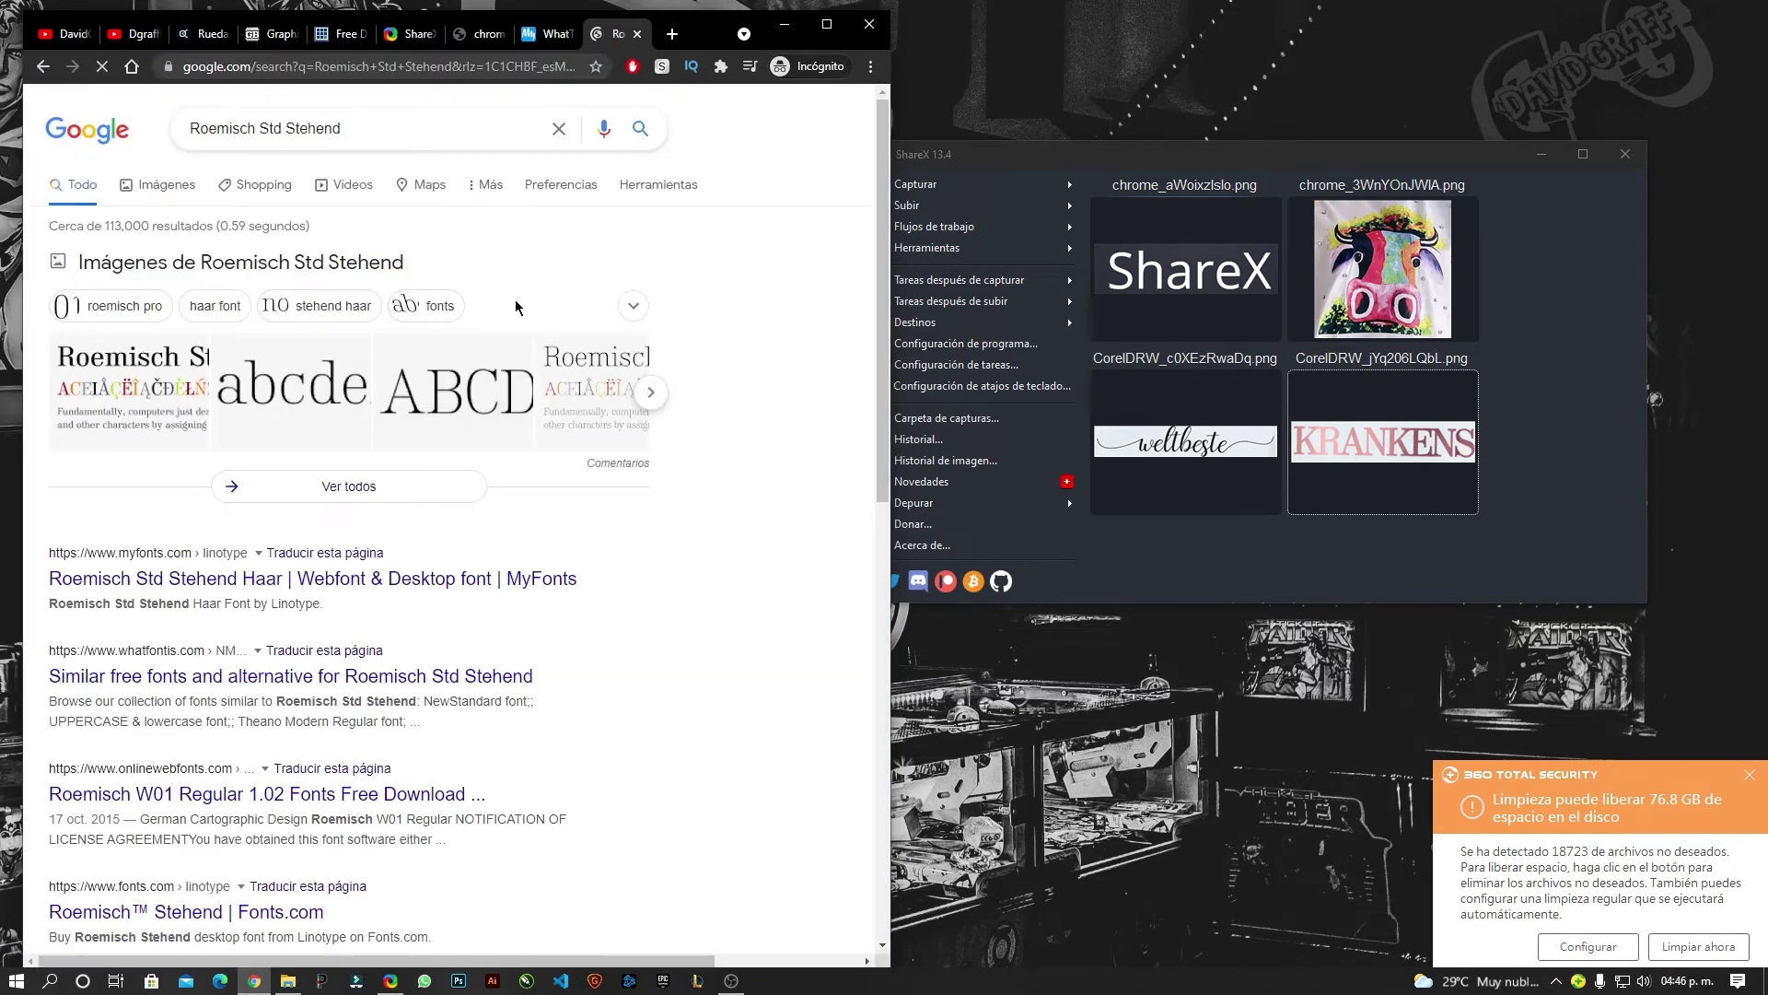
scroll(495, 323, down, 3)
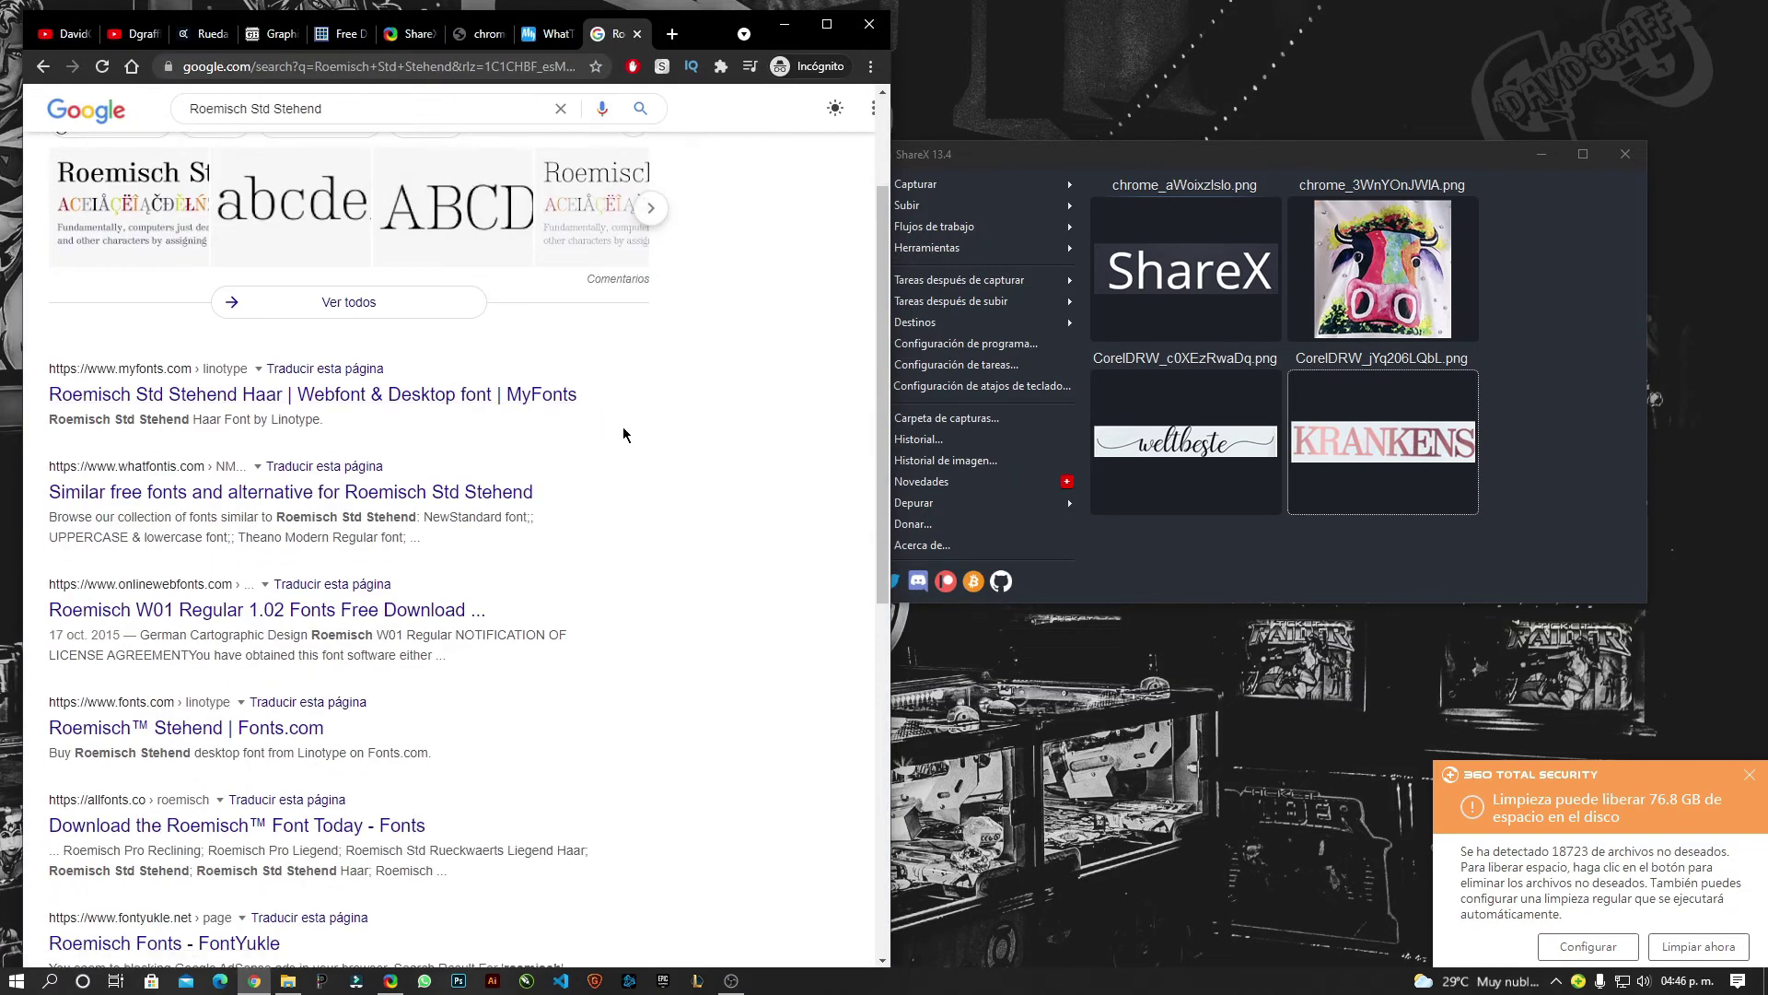
scroll(658, 435, down, 2)
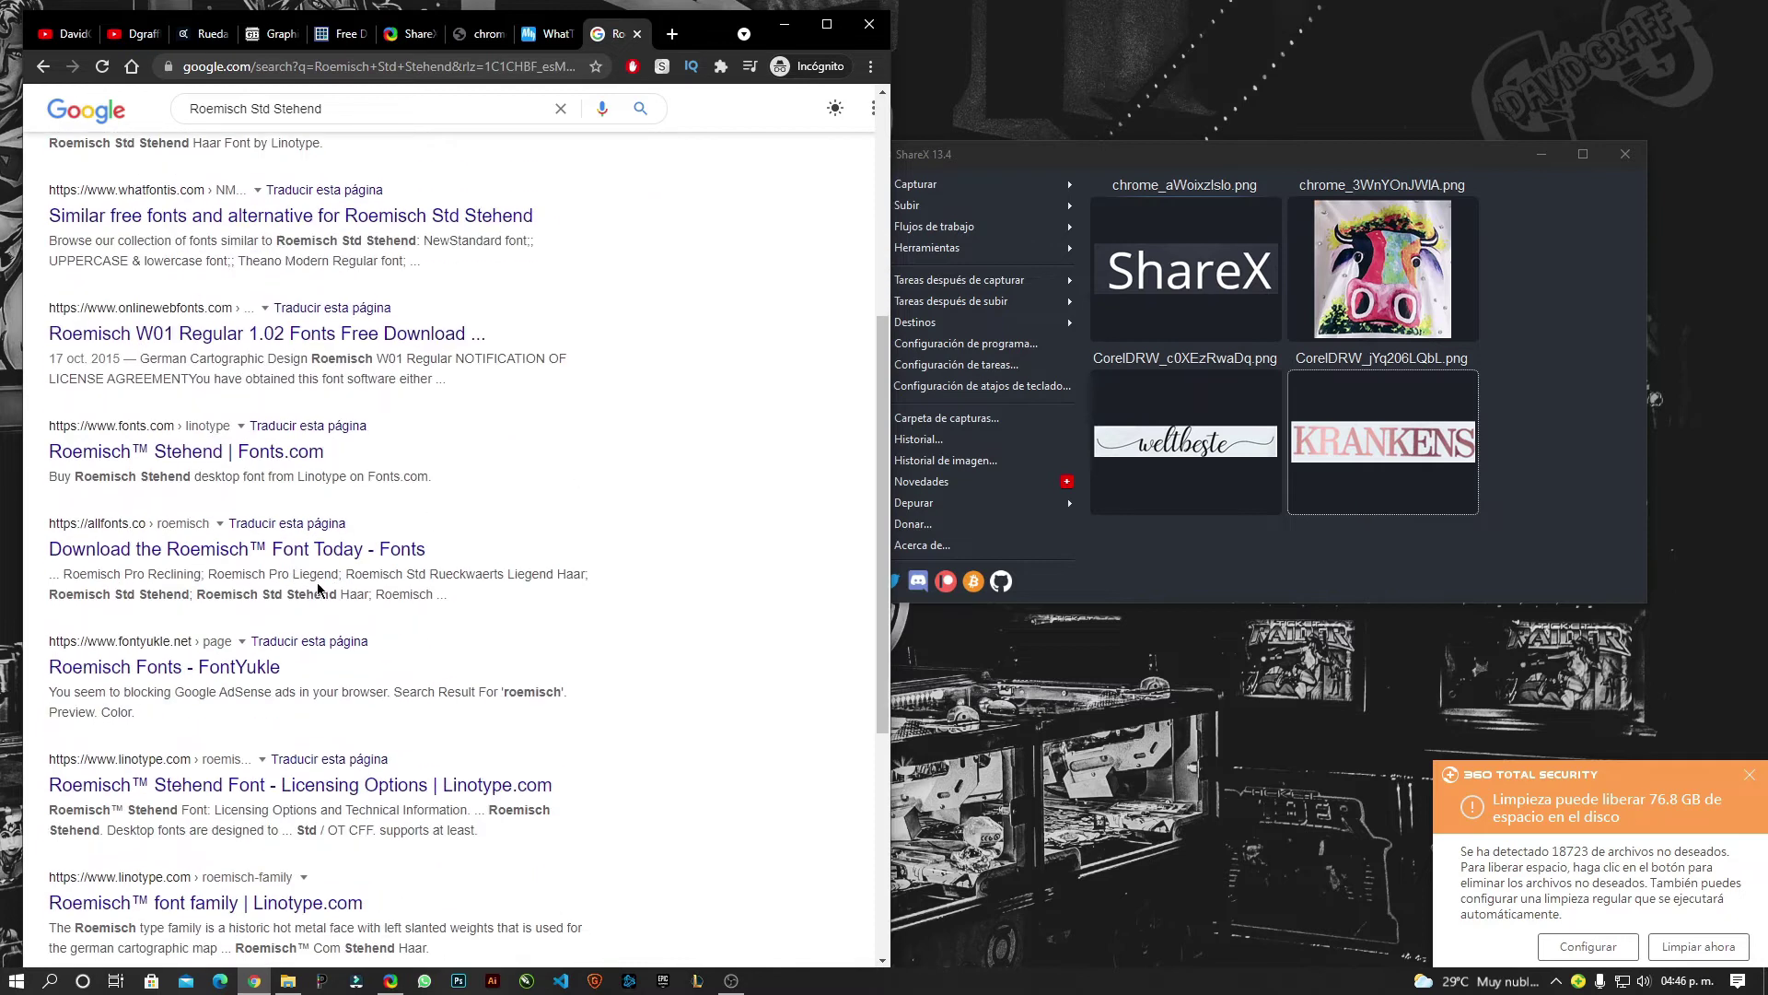
scroll(479, 577, down, 2)
scroll(481, 584, down, 2)
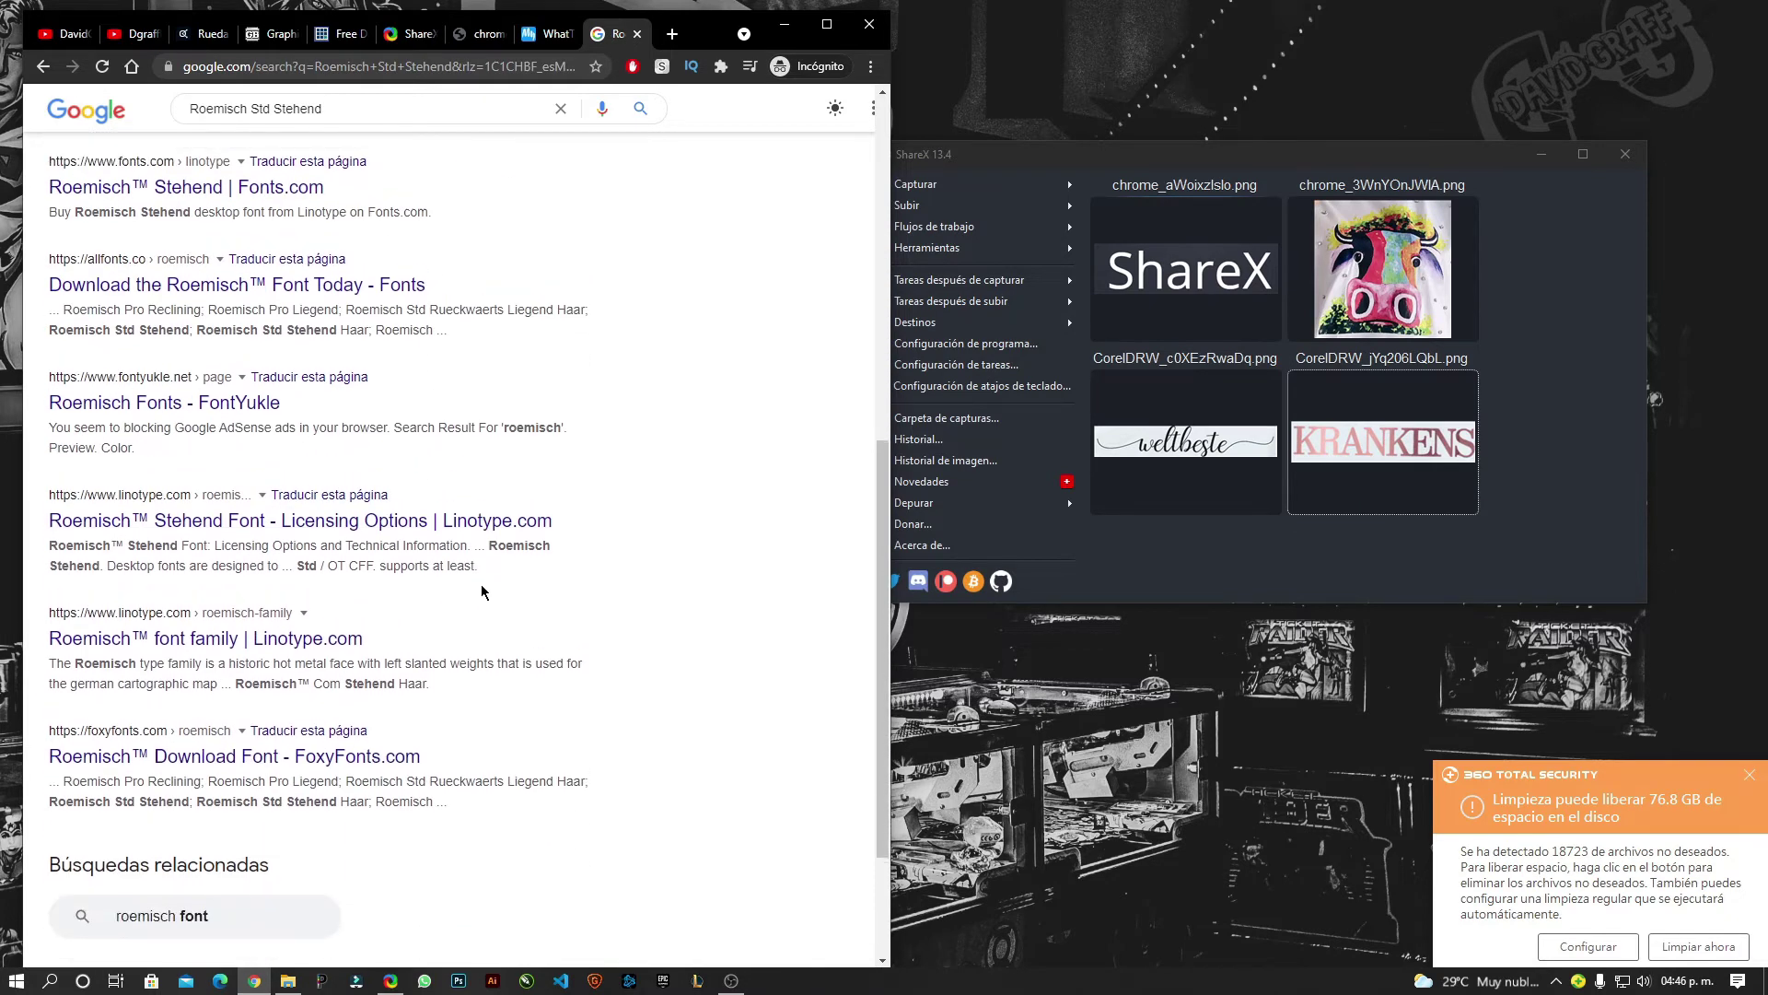
scroll(473, 593, up, 4)
Open the Roemisch All Fonts result, try its download, then return to the font matches.
click(285, 550)
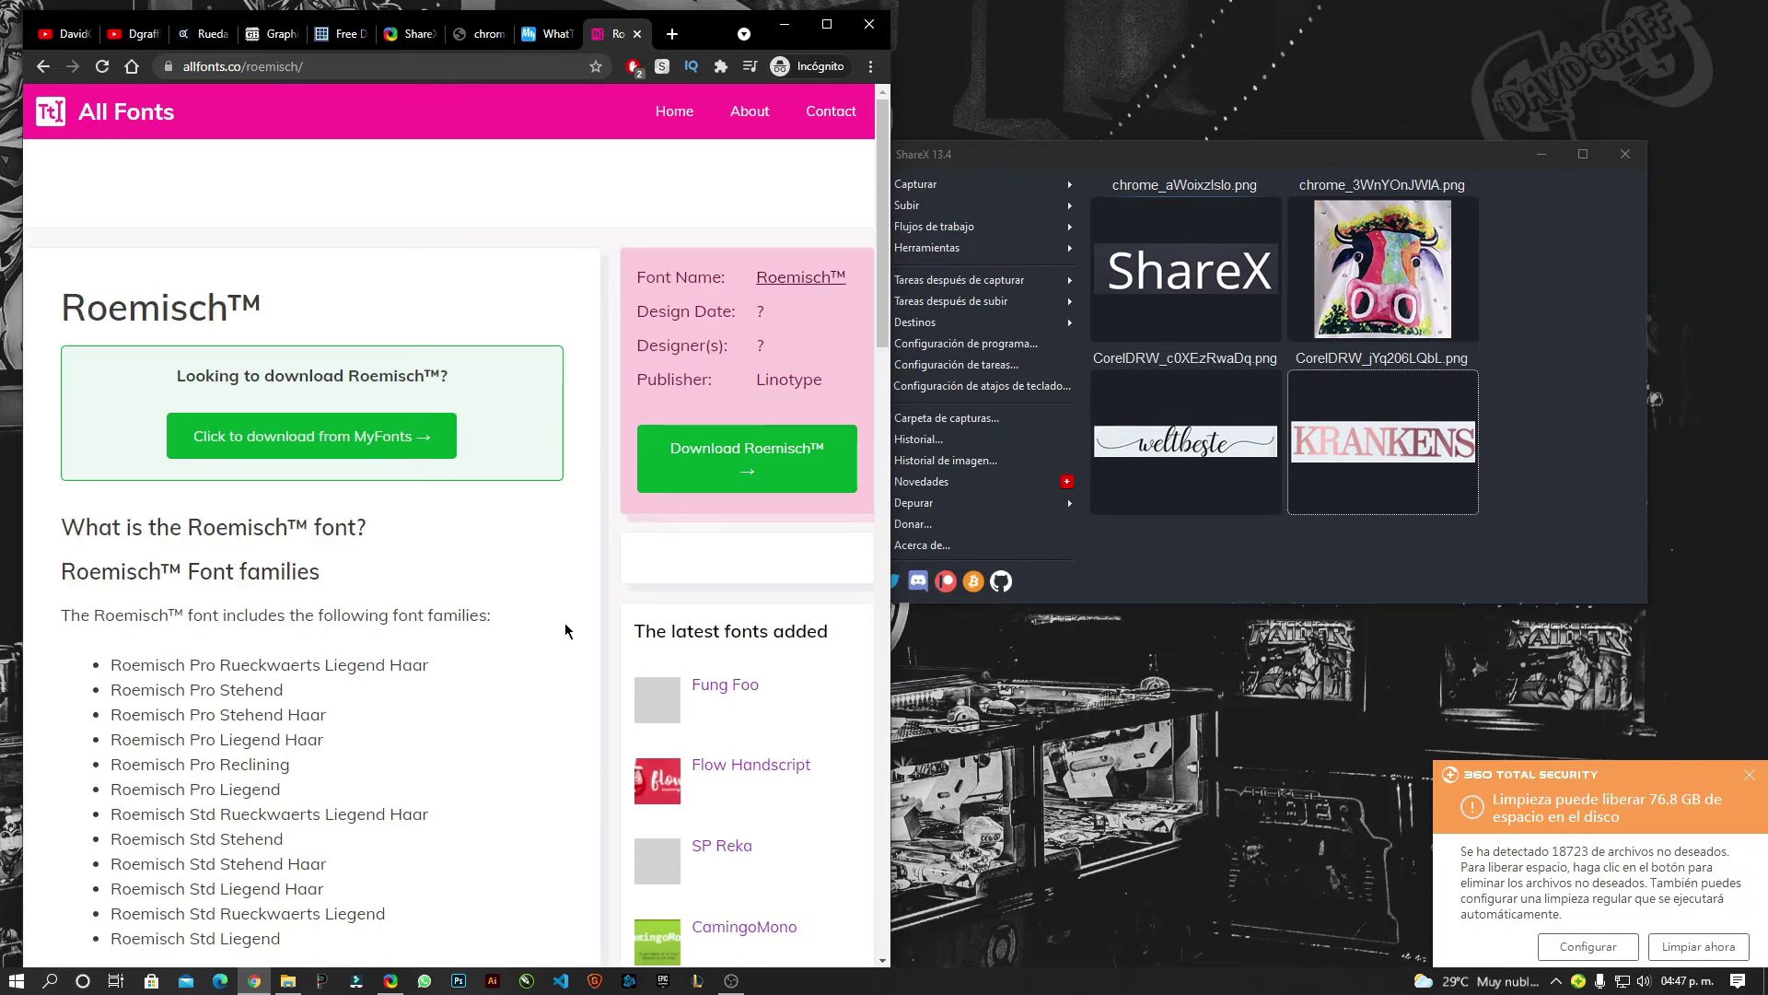
click(647, 469)
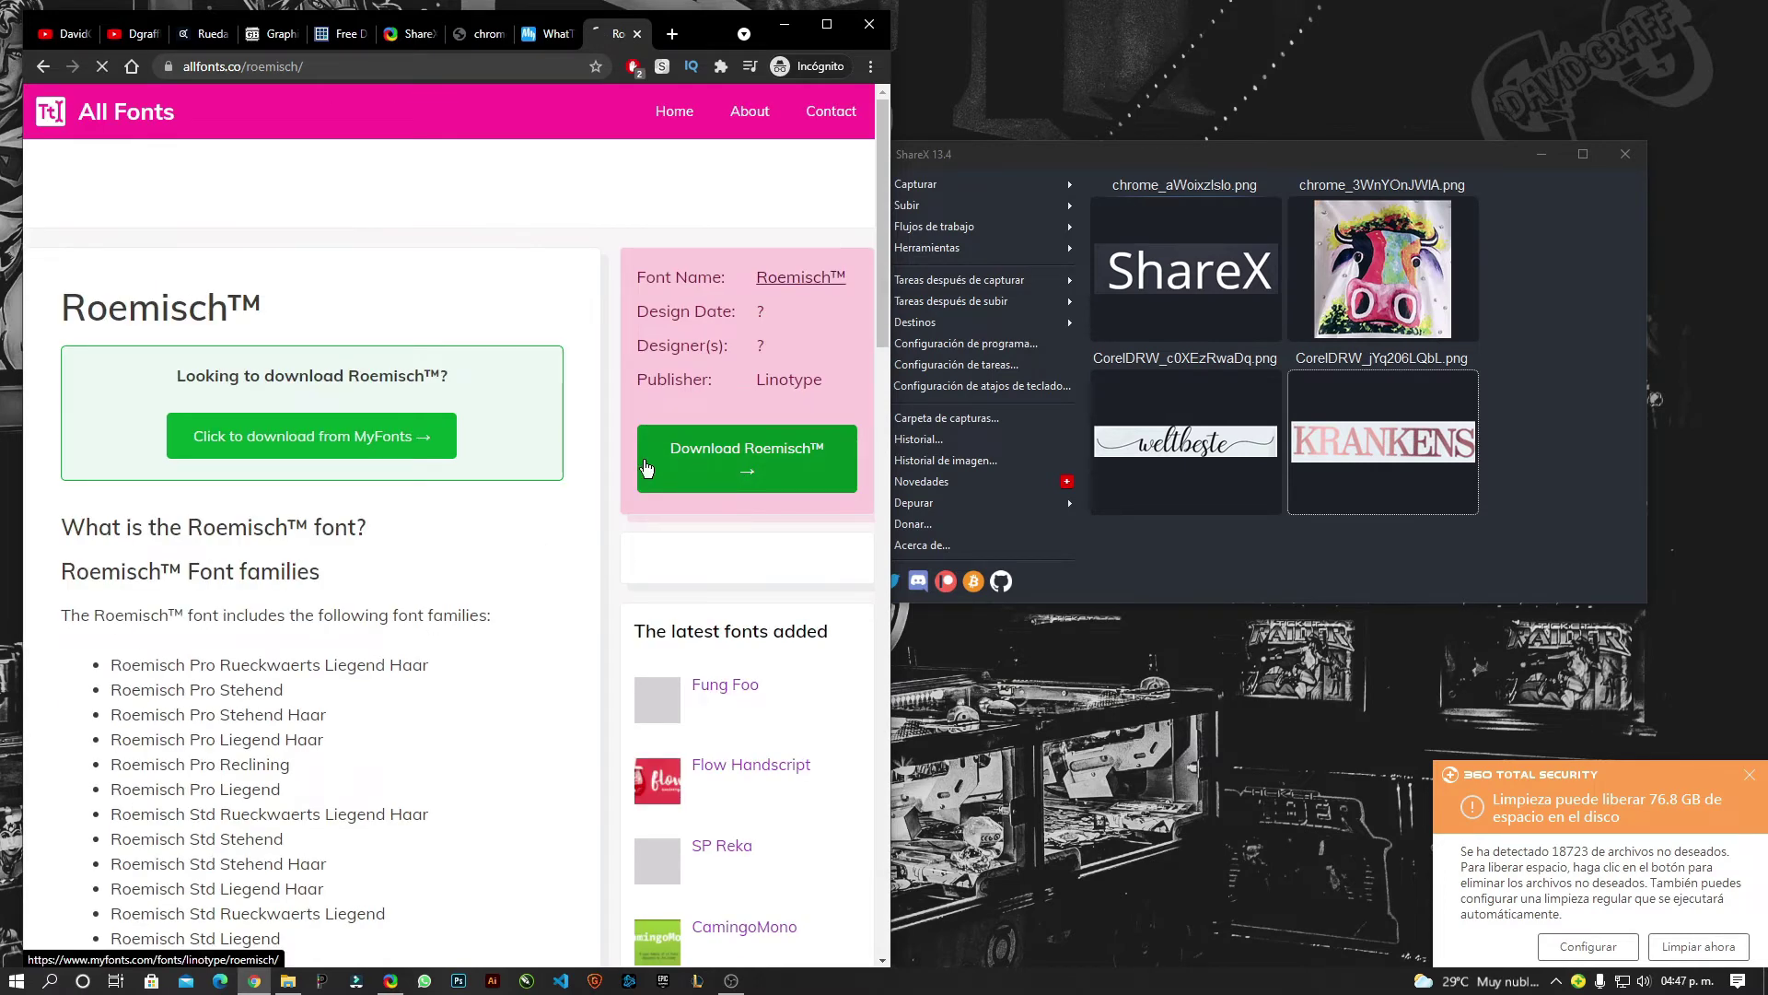
click(48, 70)
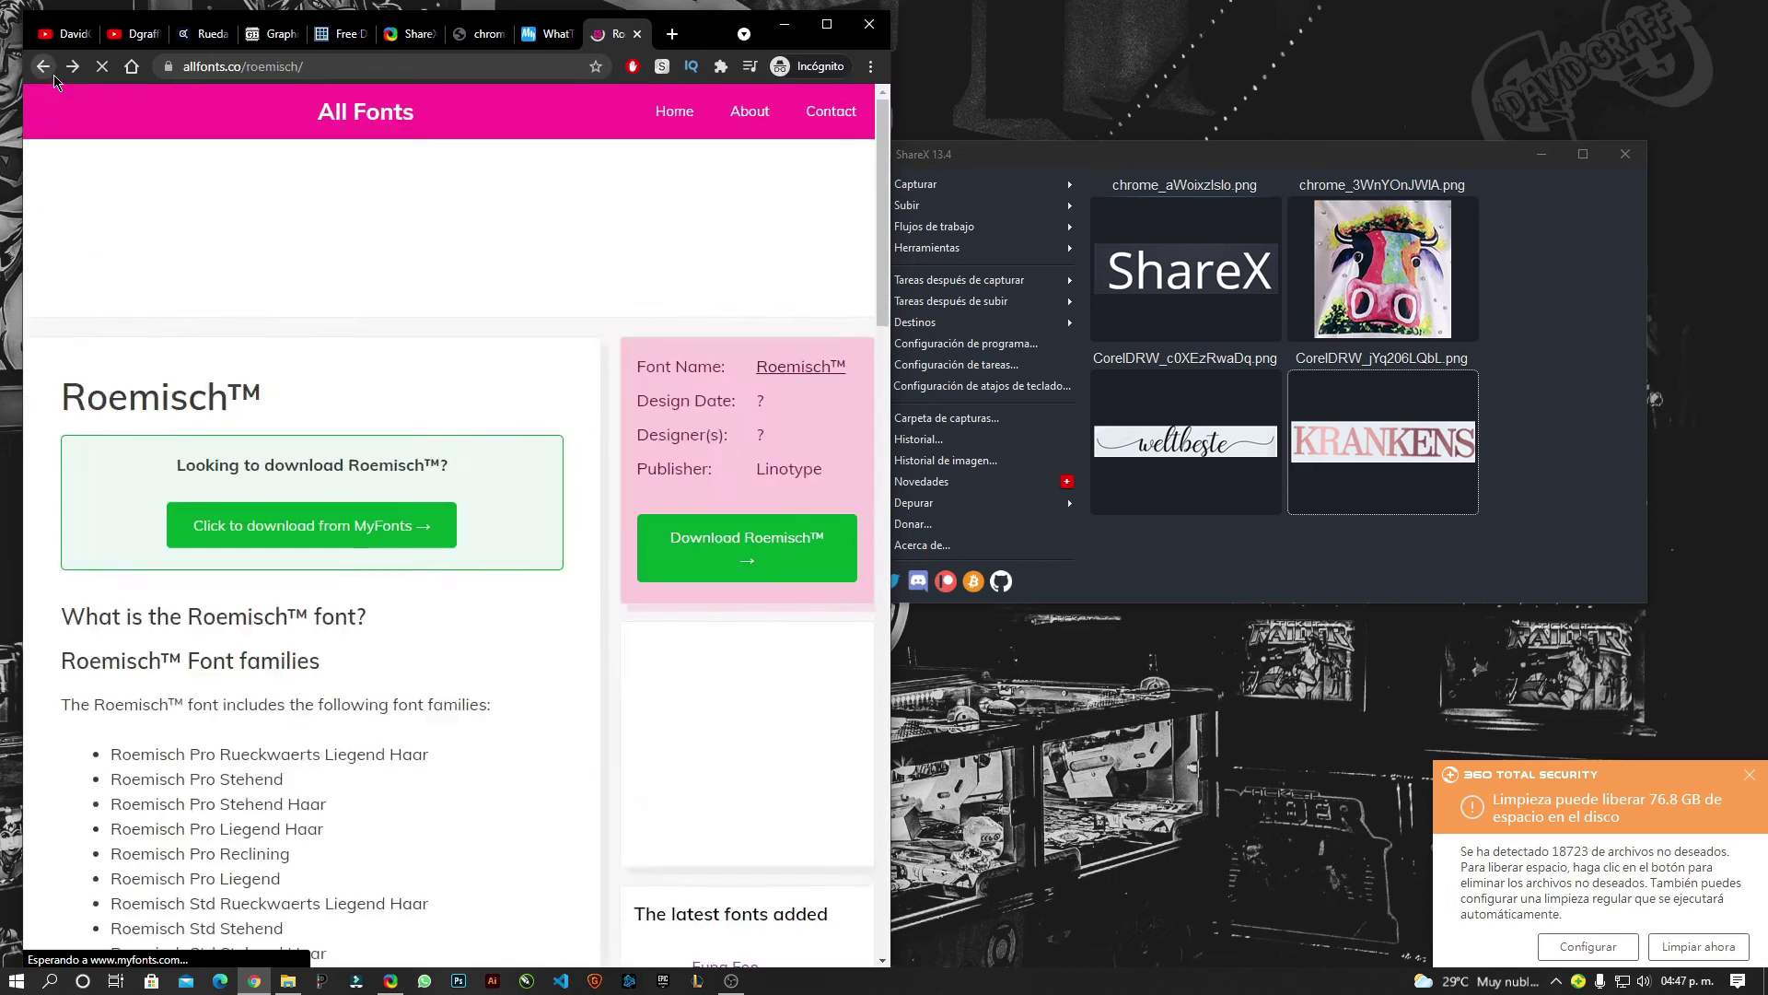
click(542, 37)
scroll(470, 688, down, 2)
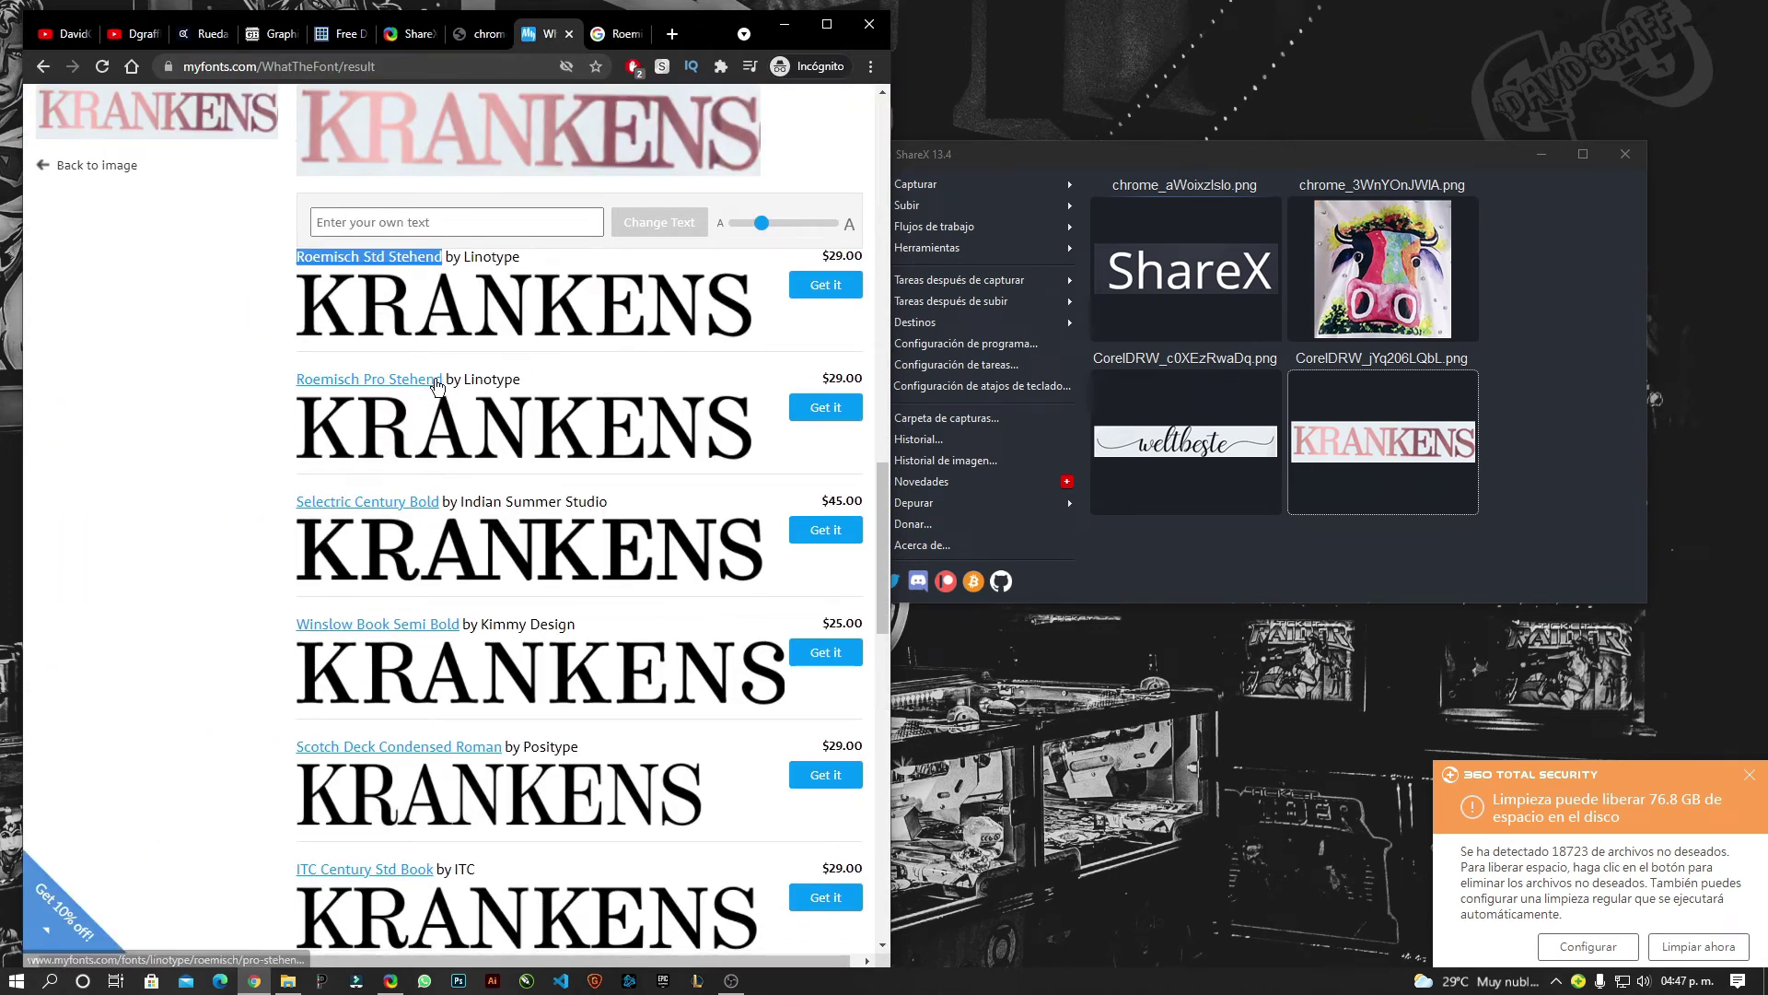
Return to the crop step and upload the weltbeste screenshot to WhatTheFont for identification.
scroll(543, 489, down, 2)
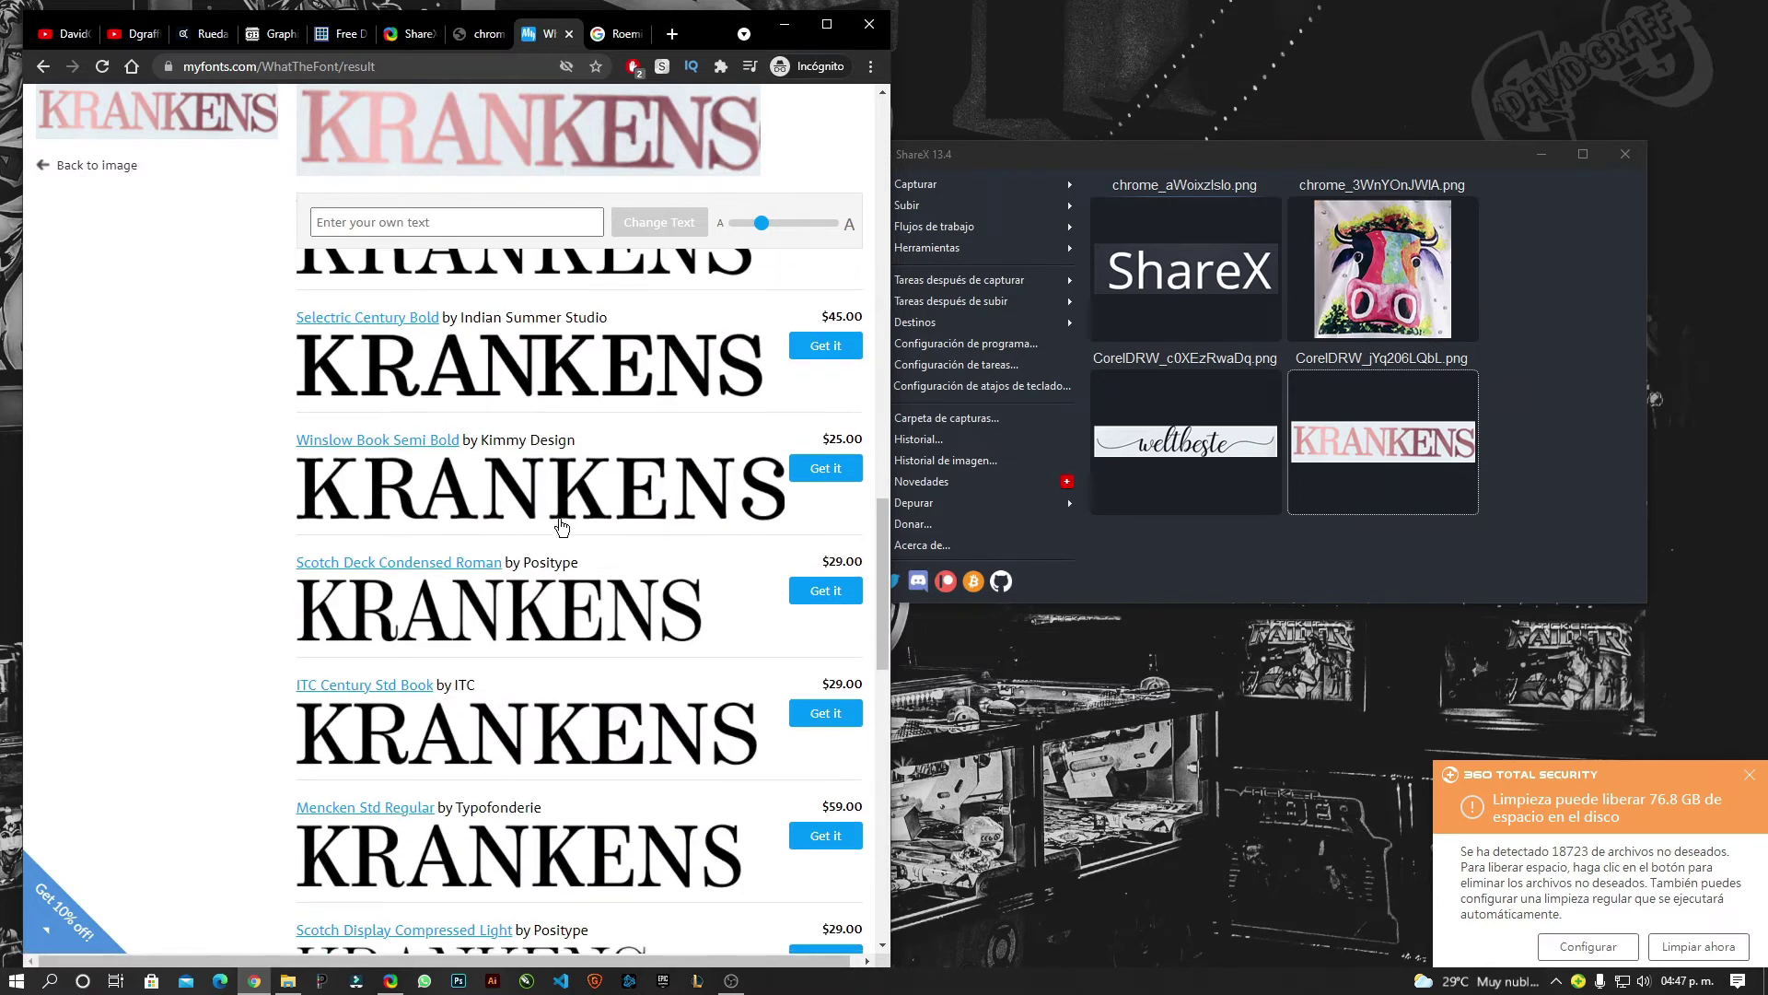
scroll(570, 522, down, 2)
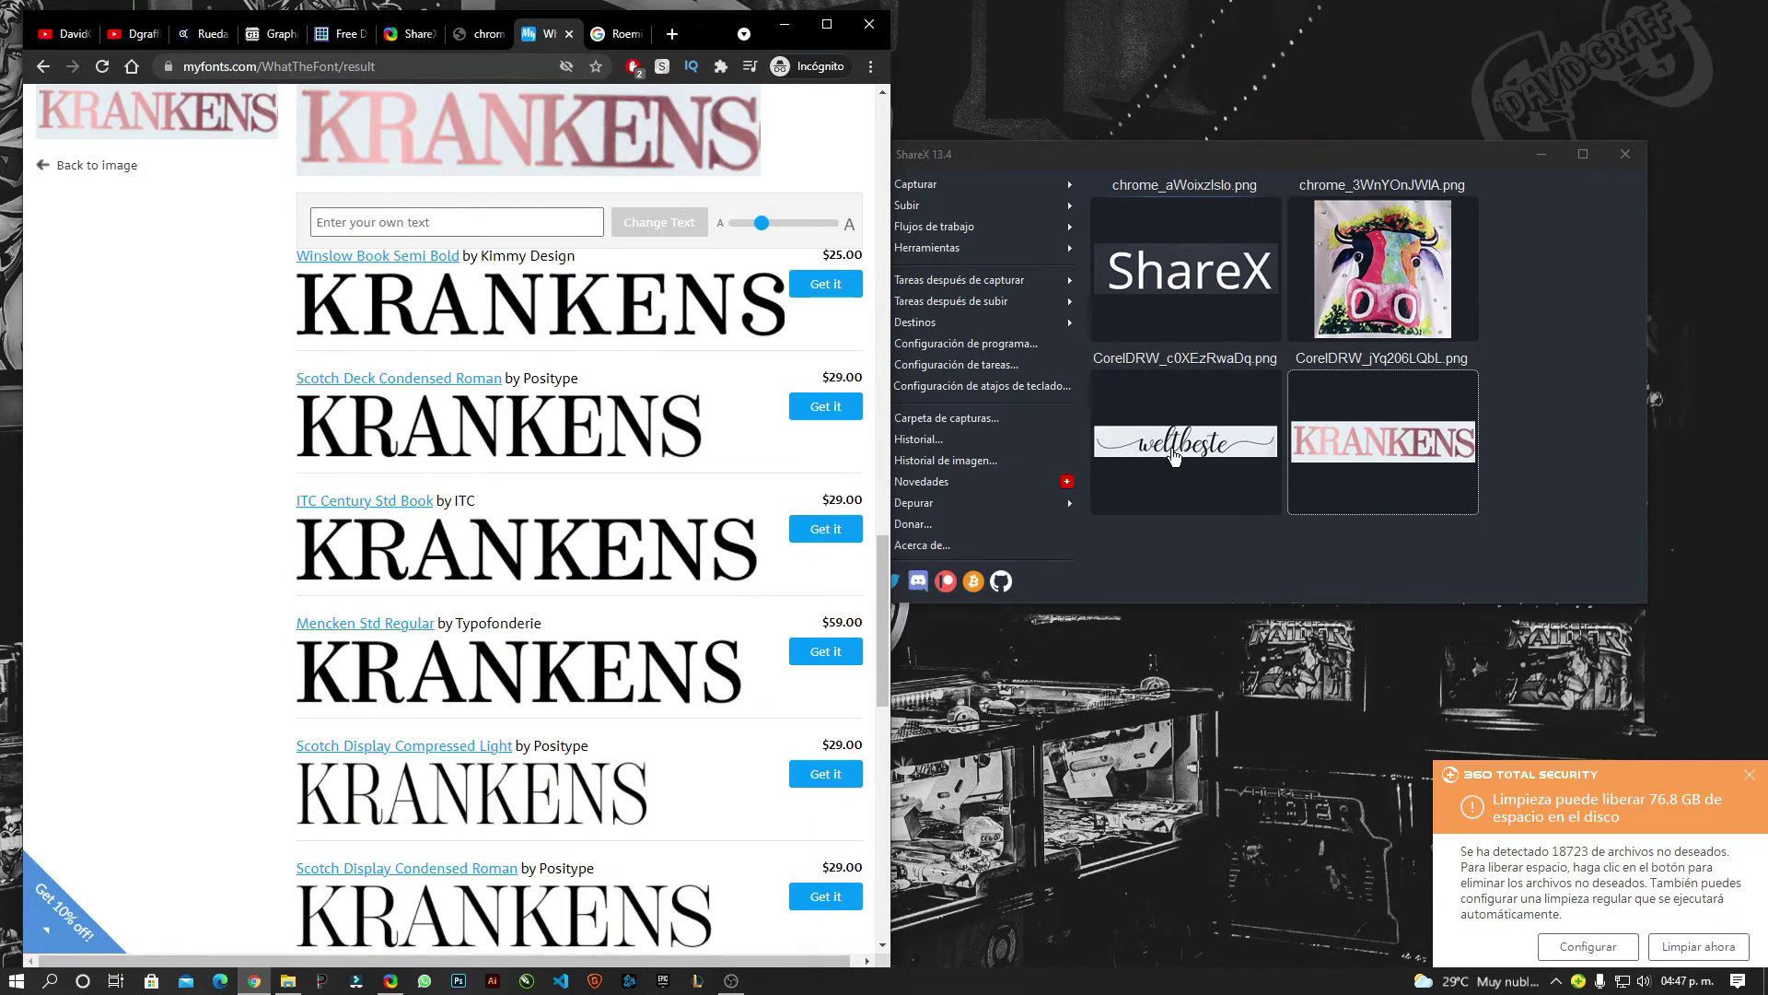
click(57, 109)
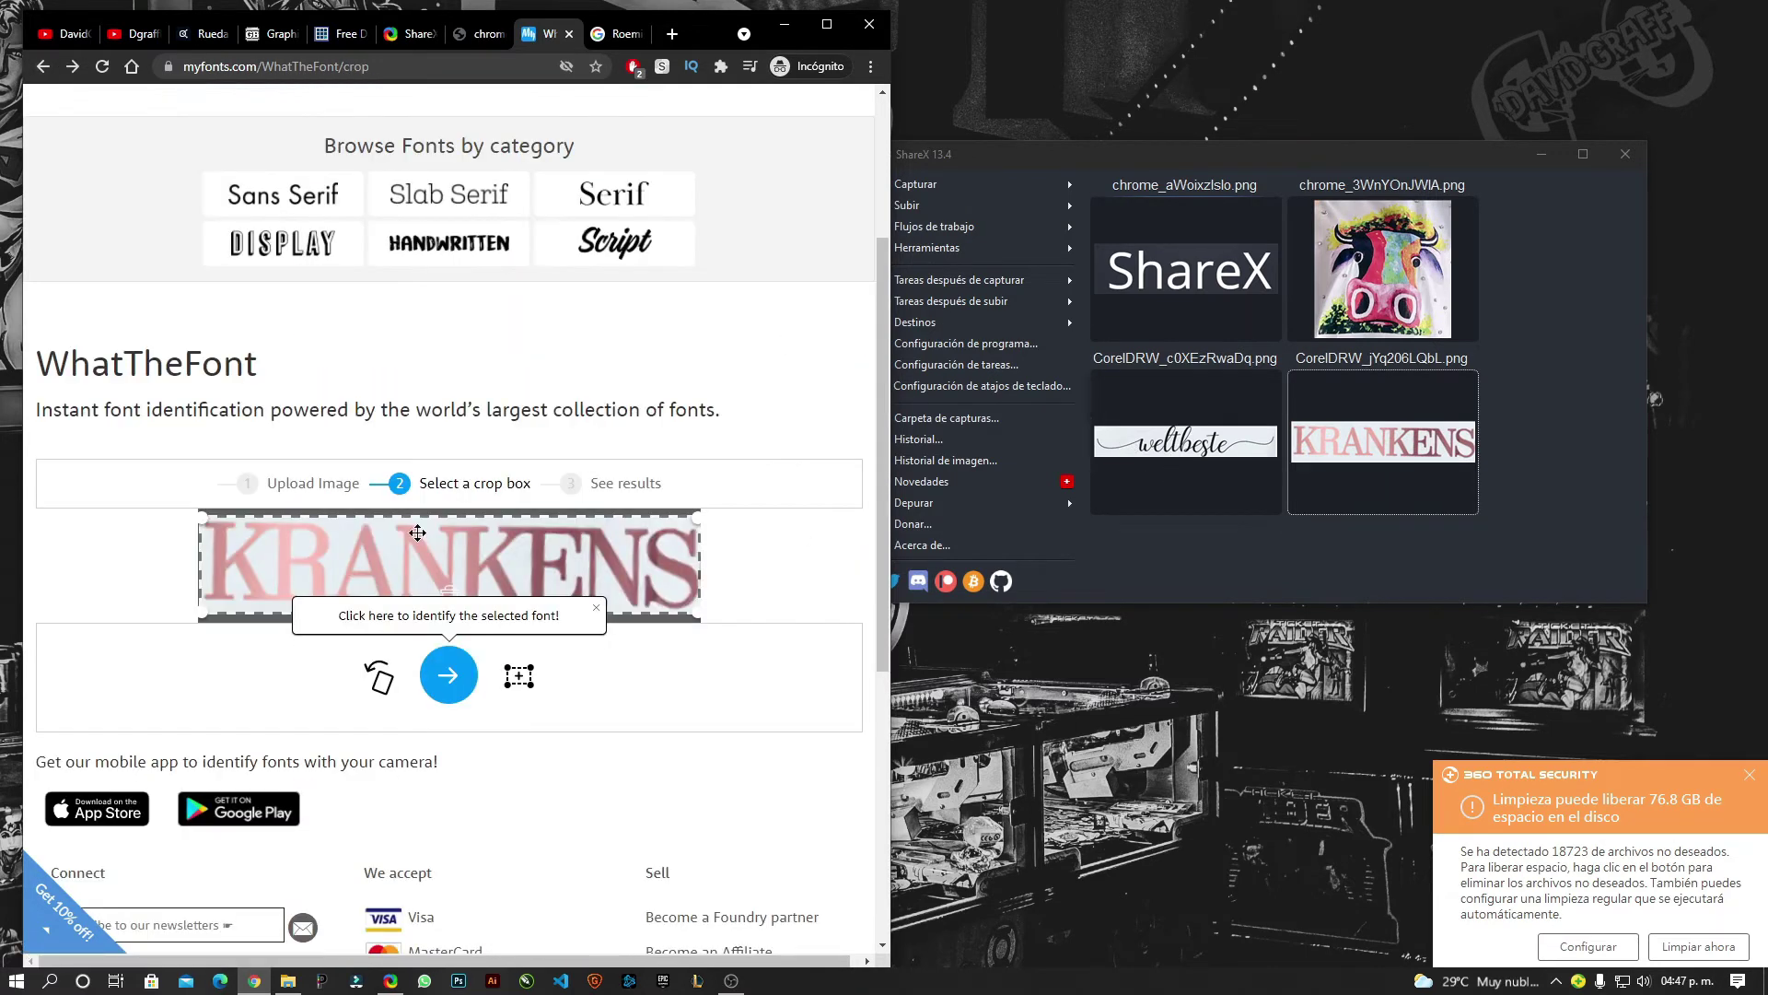
click(42, 66)
drag(1185, 442, 698, 727)
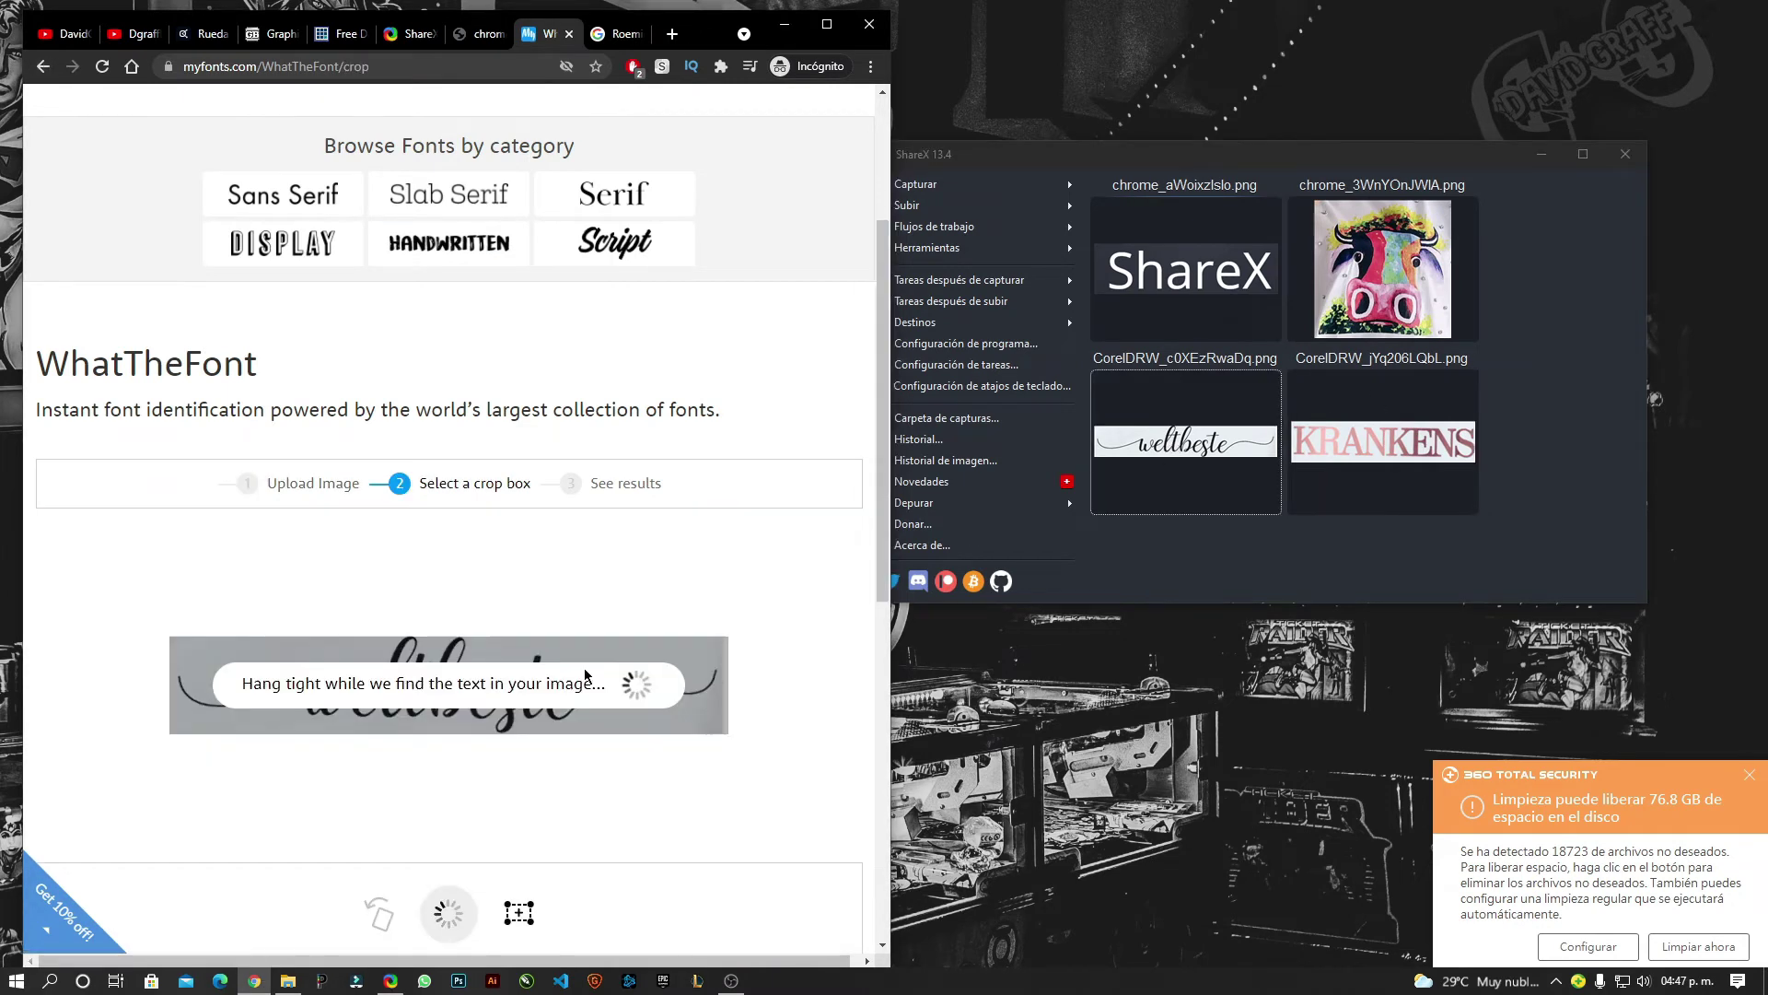
click(438, 675)
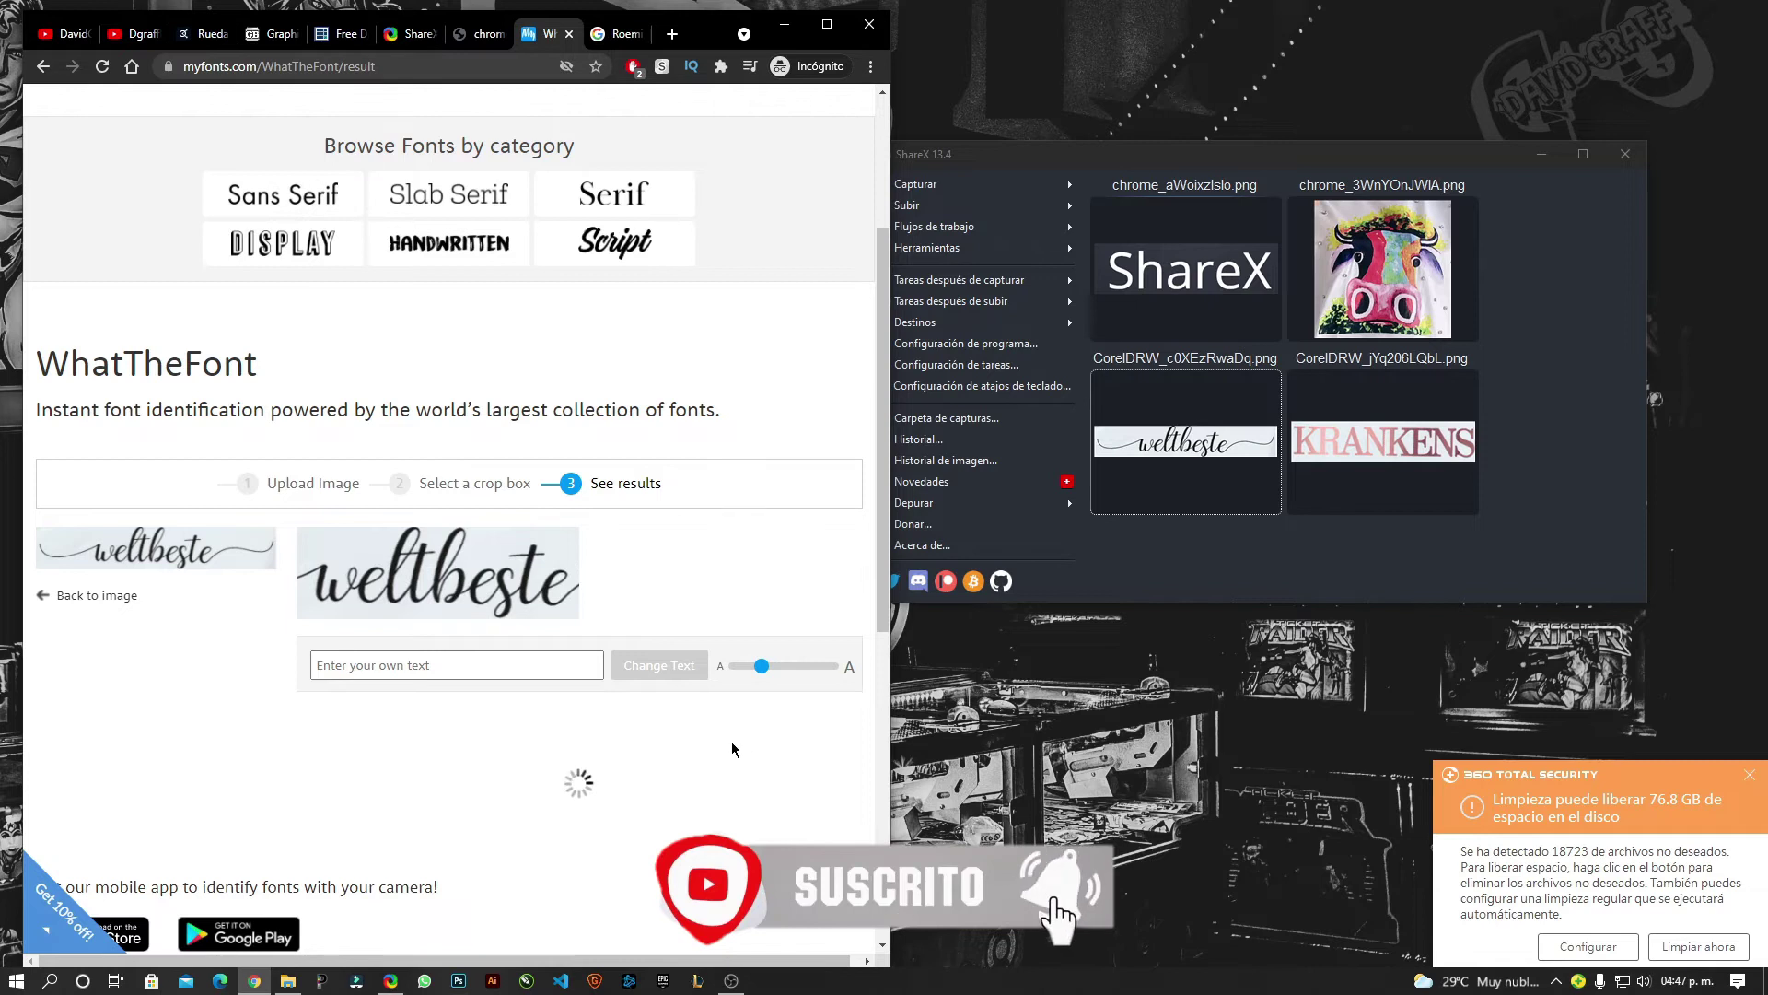
Scroll through the script font matches and select the name Berliyan Regular.
scroll(699, 699, down, 2)
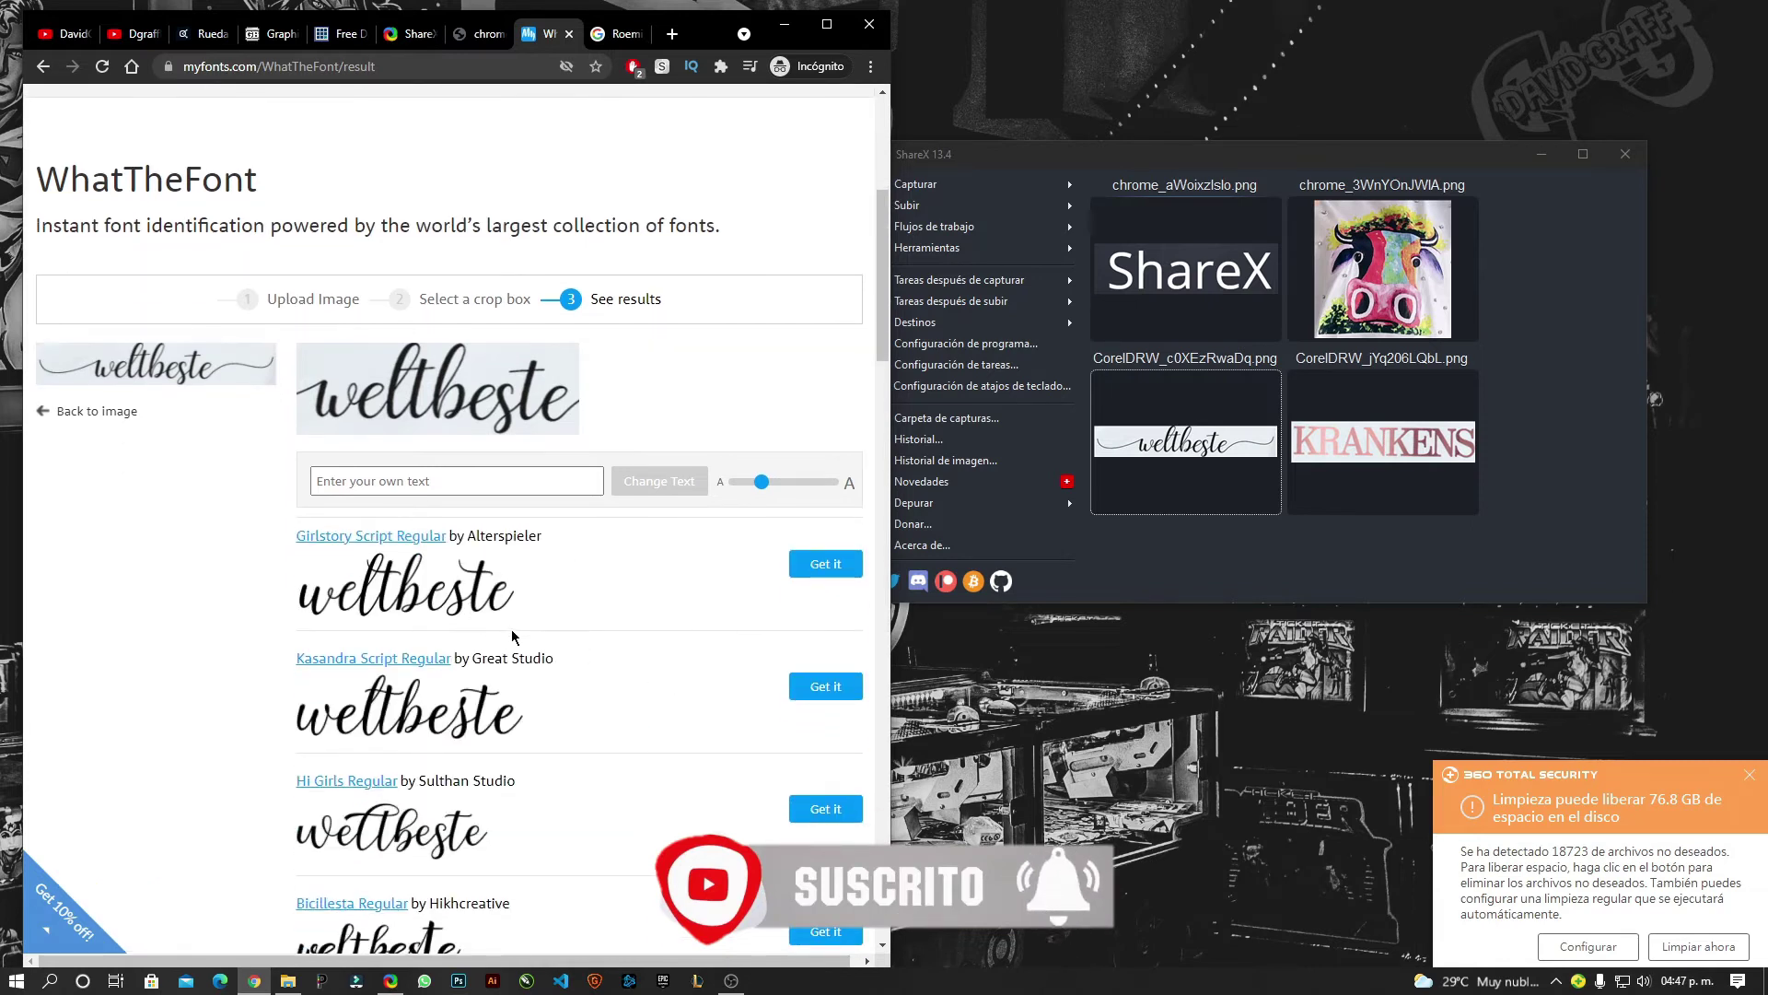
scroll(489, 617, down, 2)
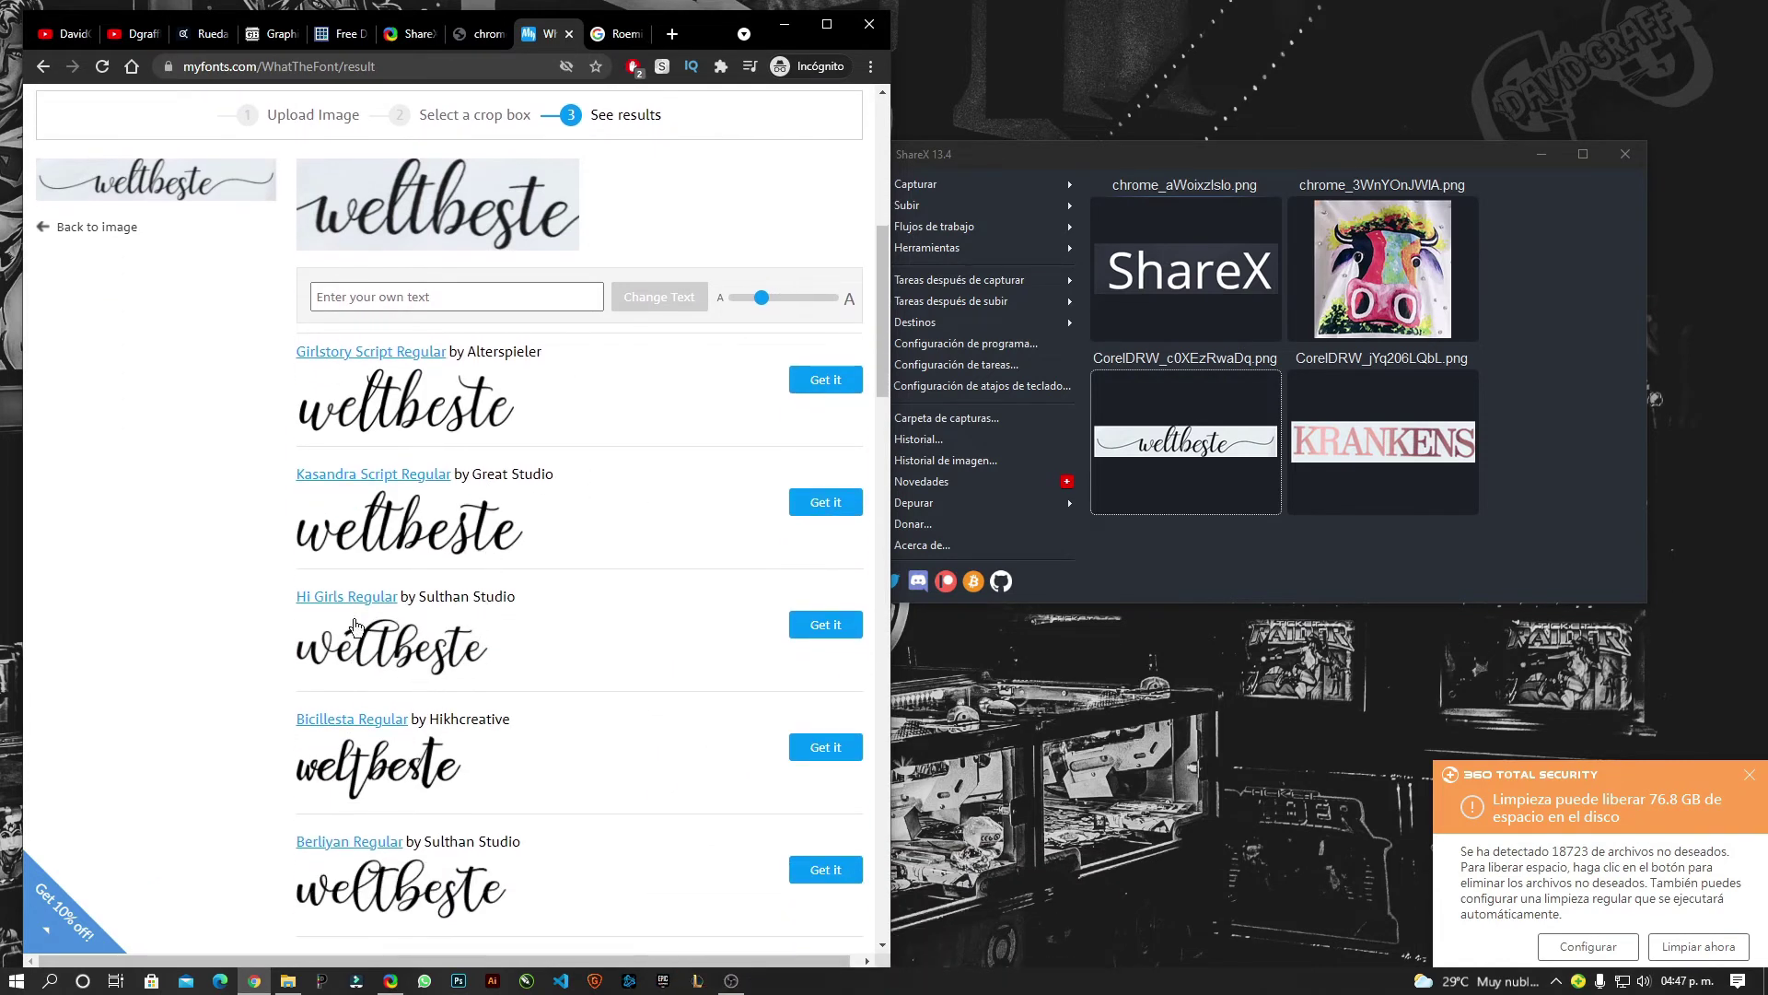
scroll(386, 719, down, 1)
scroll(395, 736, down, 1)
scroll(395, 741, up, 1)
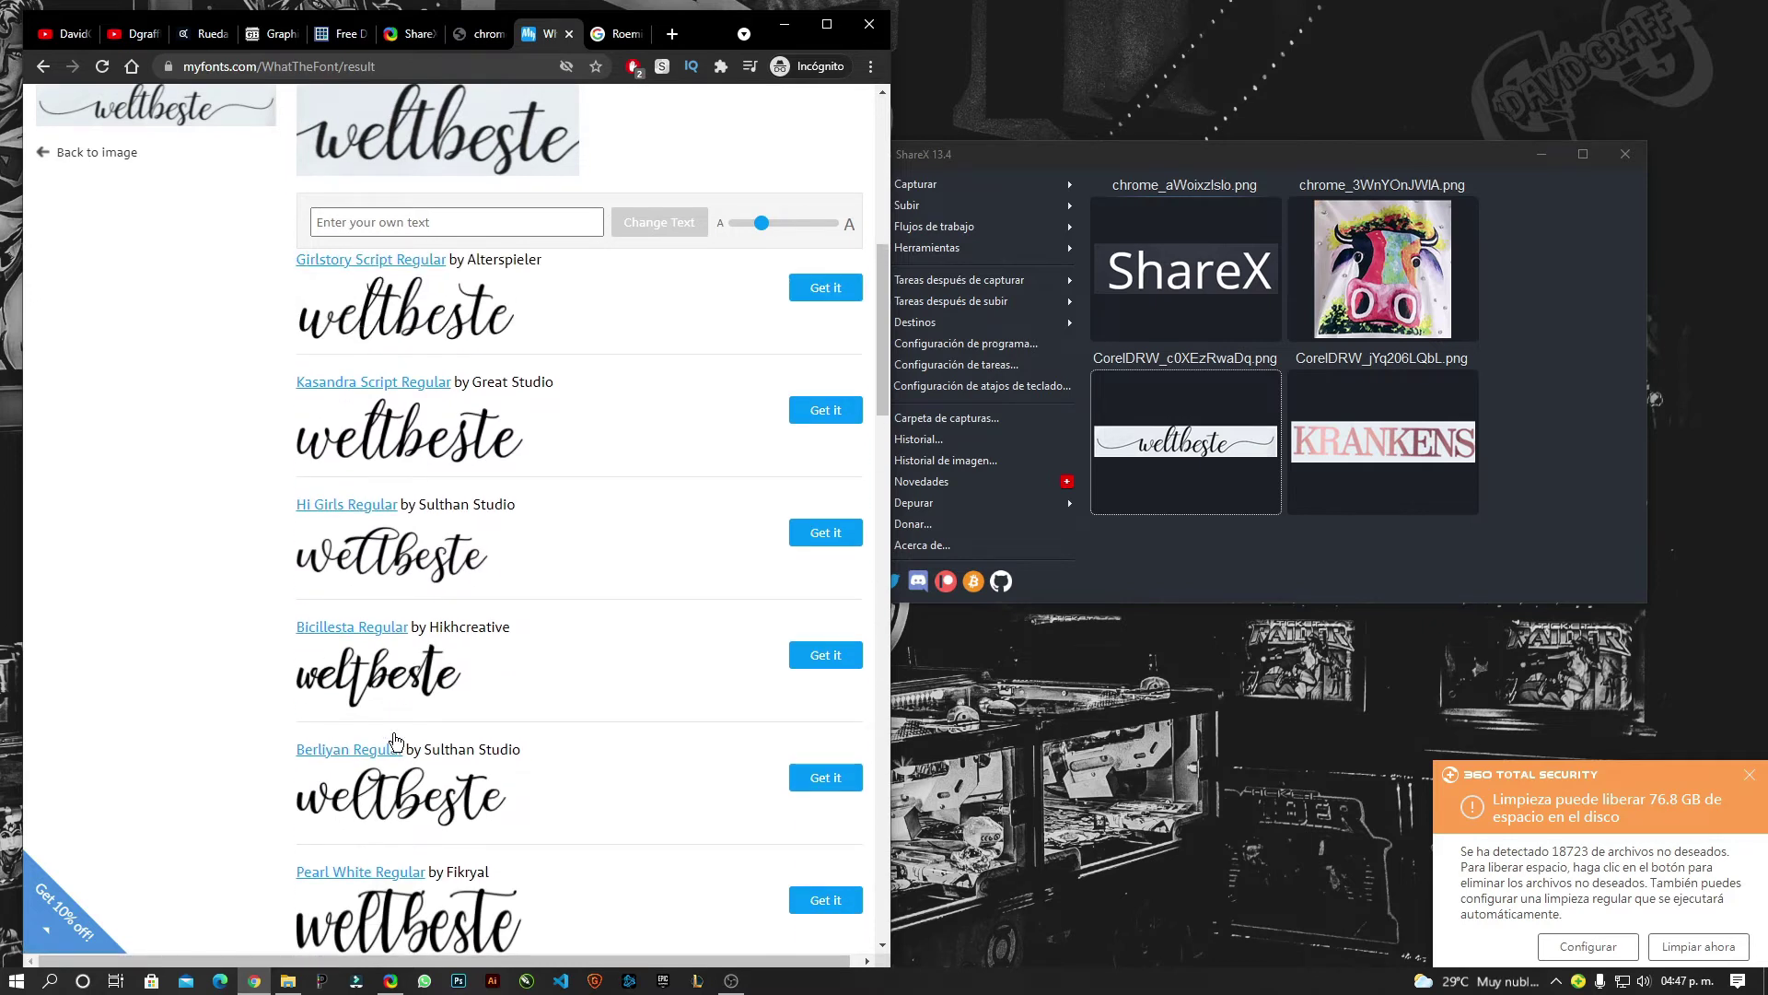
scroll(366, 551, up, 2)
scroll(401, 547, down, 1)
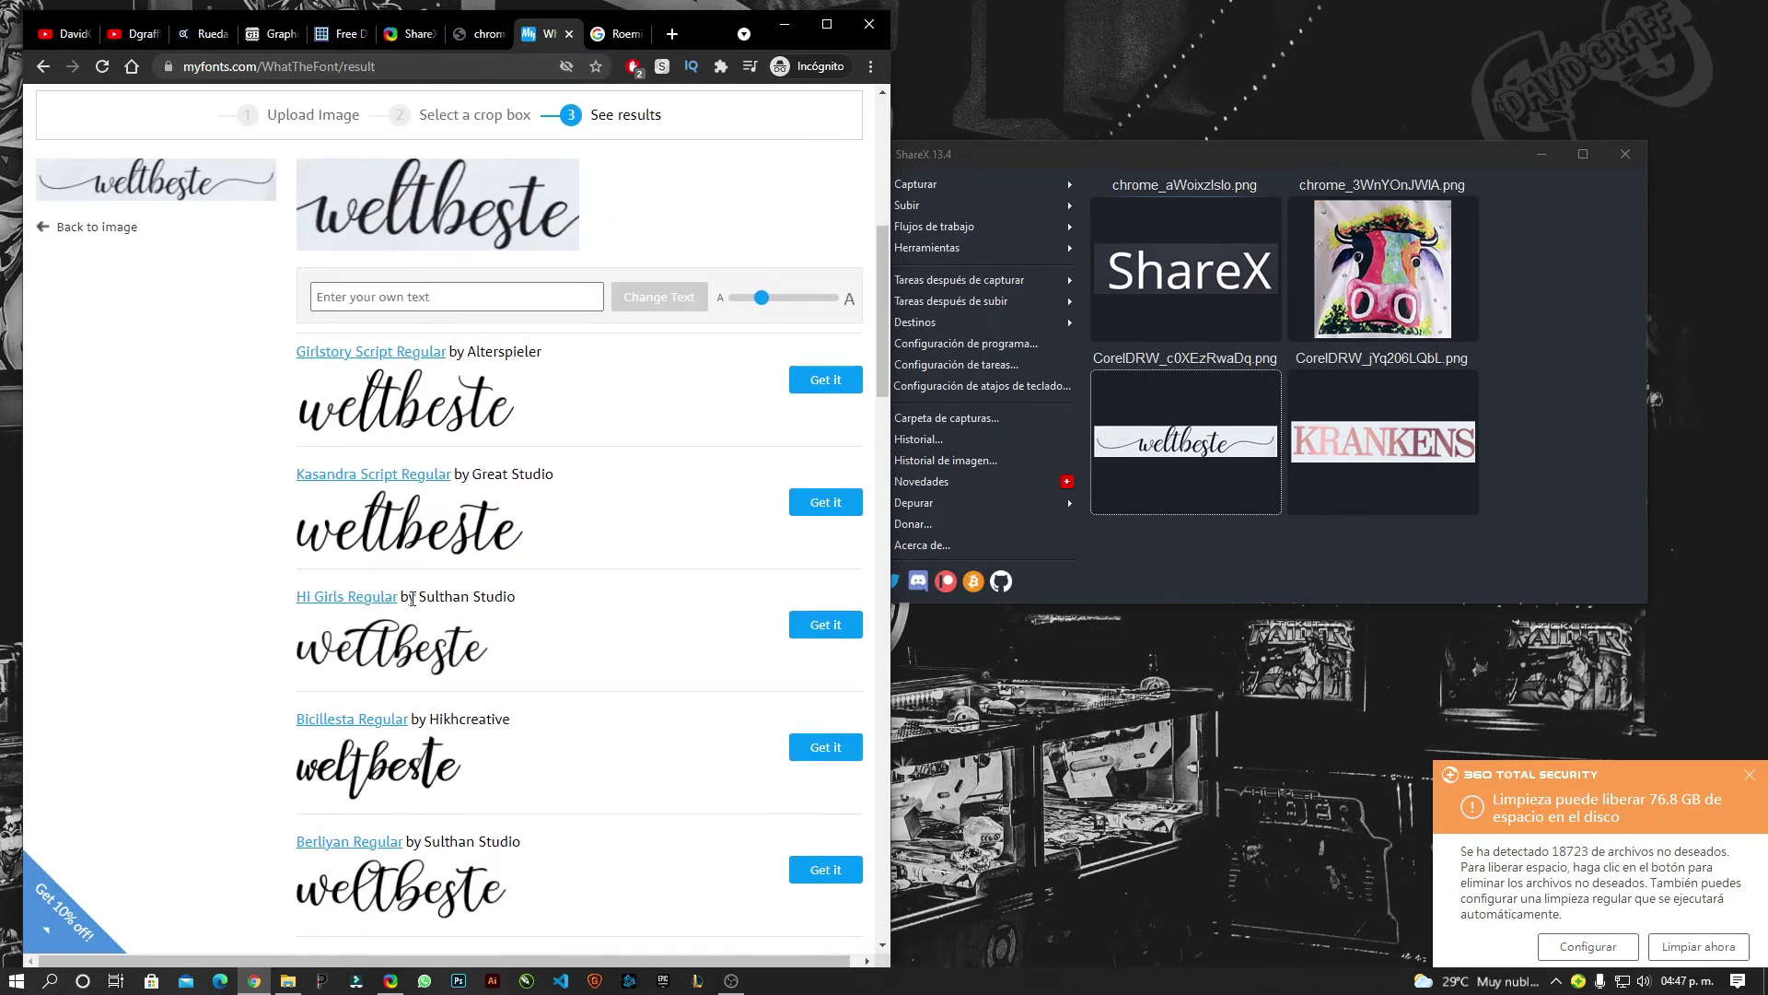
scroll(410, 689, down, 2)
drag(407, 657, 299, 655)
Copy 'Berliyan Regular' and search Google for it in the earlier results tab.
key(ctrl+c)
click(615, 35)
click(528, 66)
key(ctrl+v)
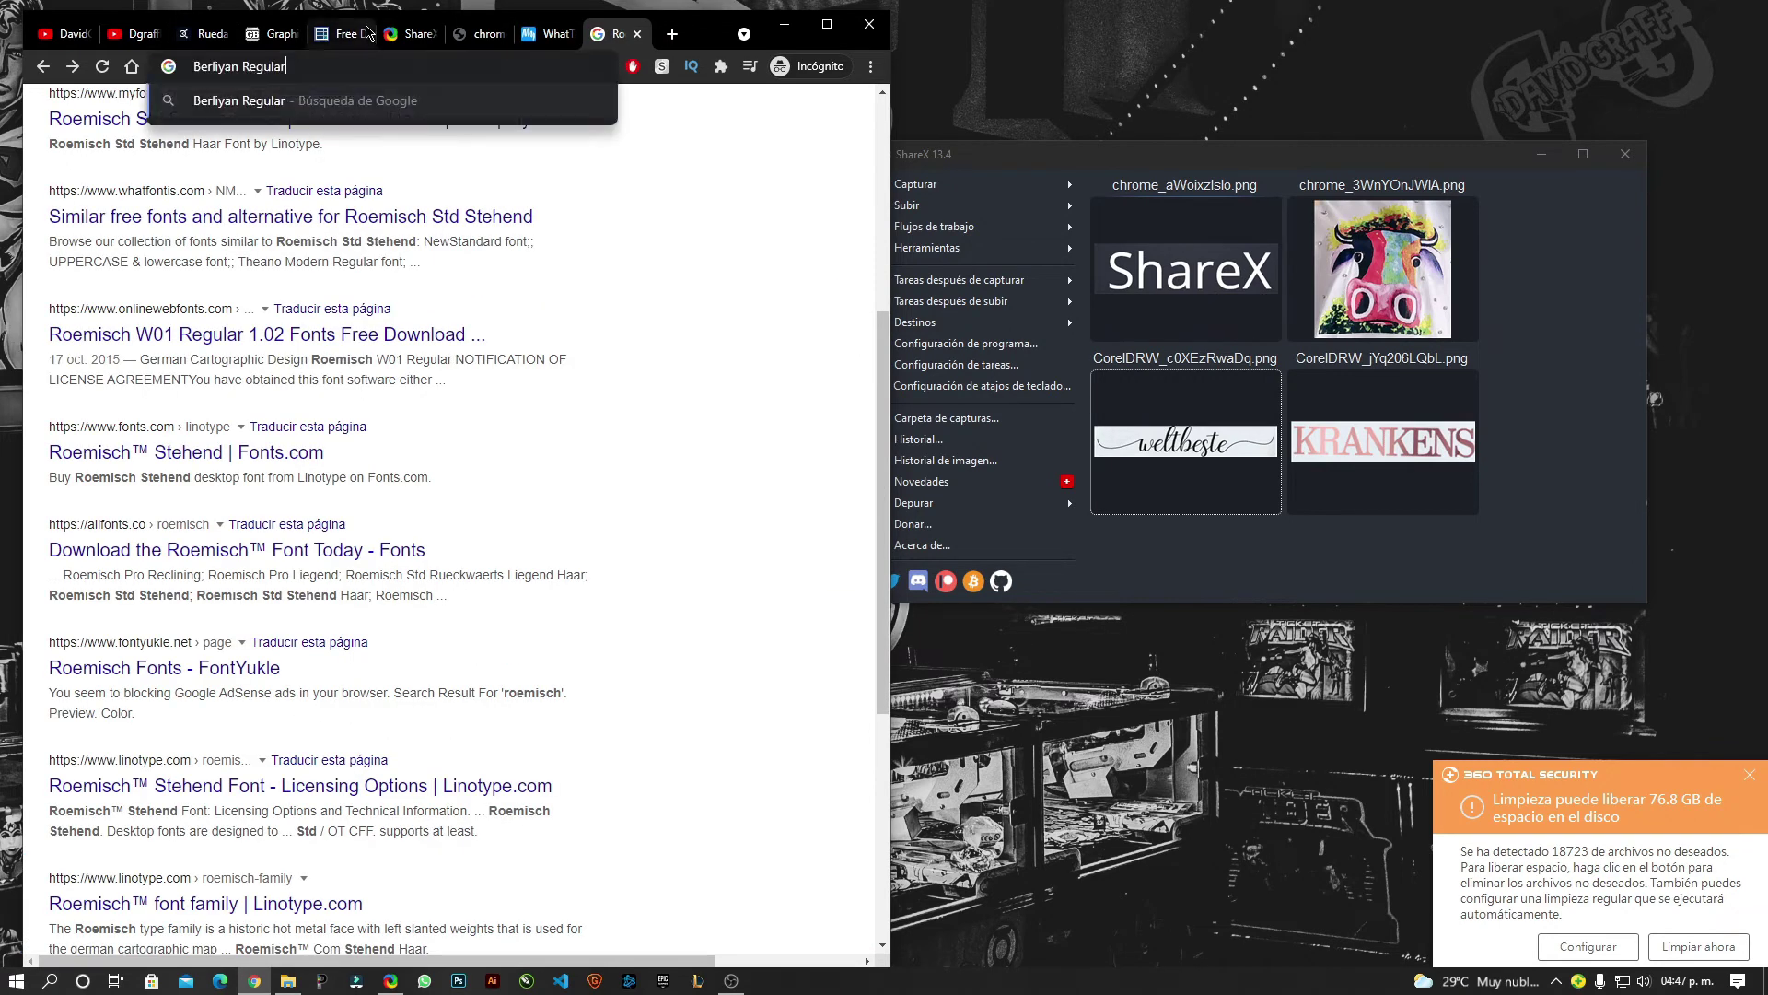
key(Return)
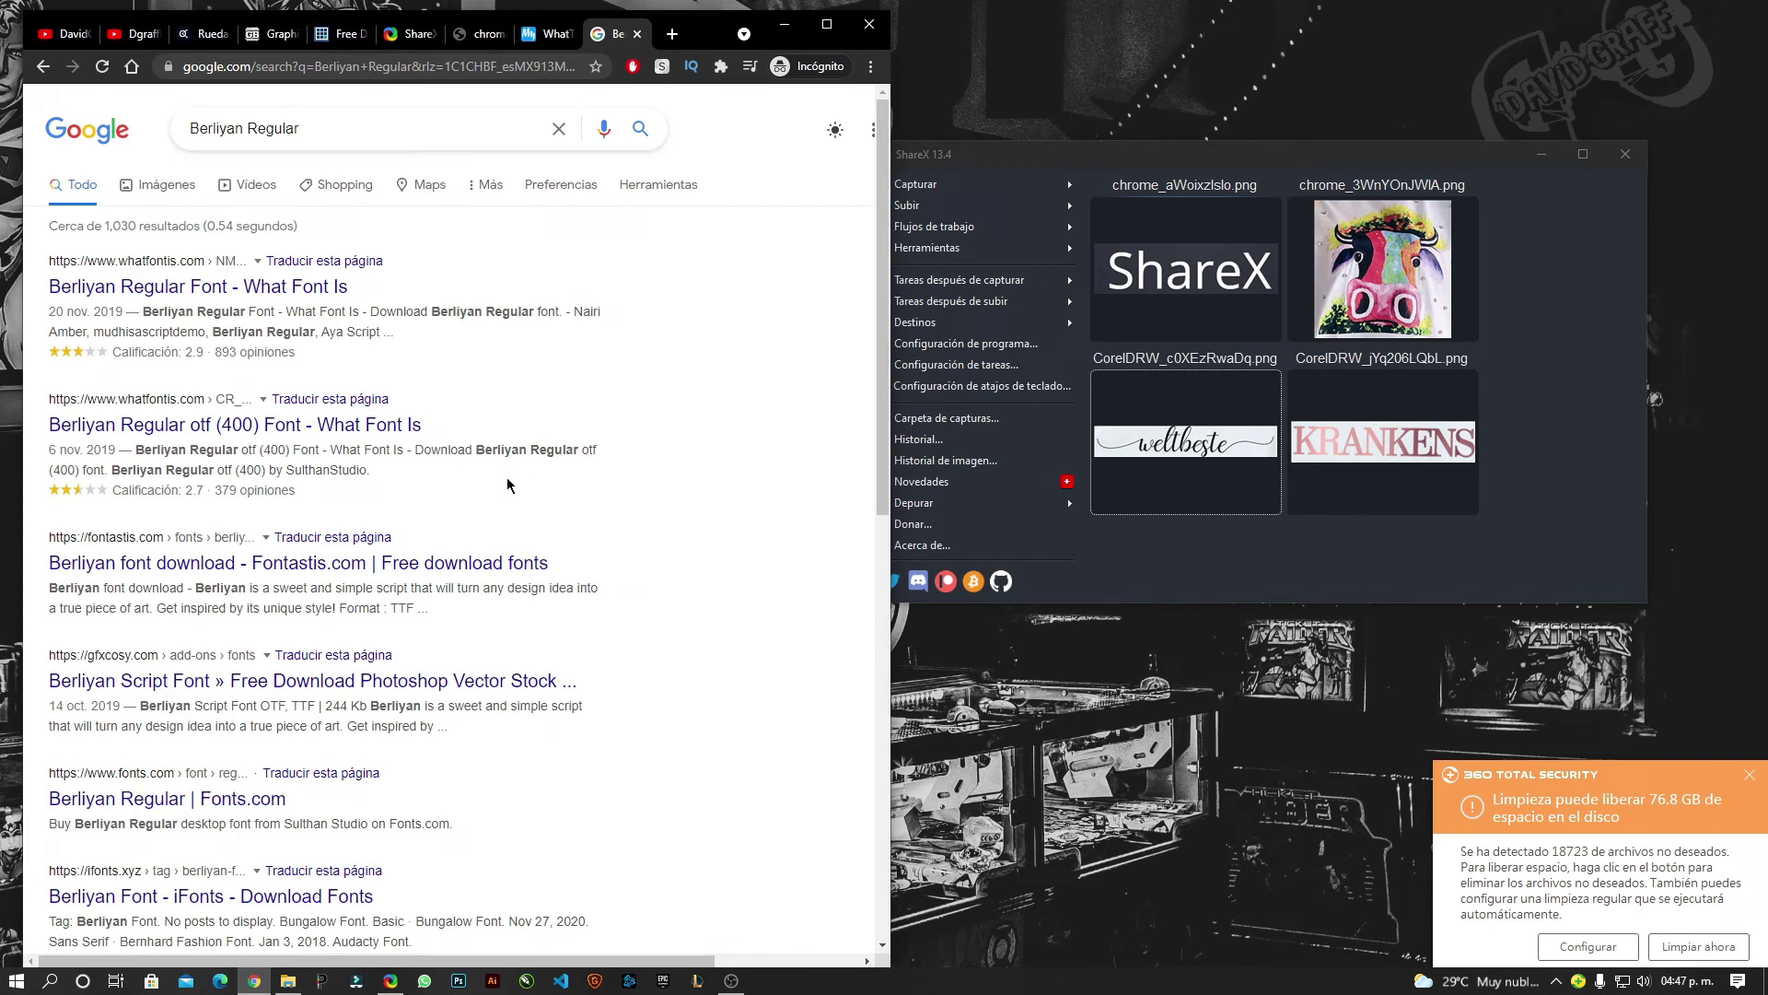
Open the Fontastis Berliyan font page to view its characters, then close ShareX.
click(410, 573)
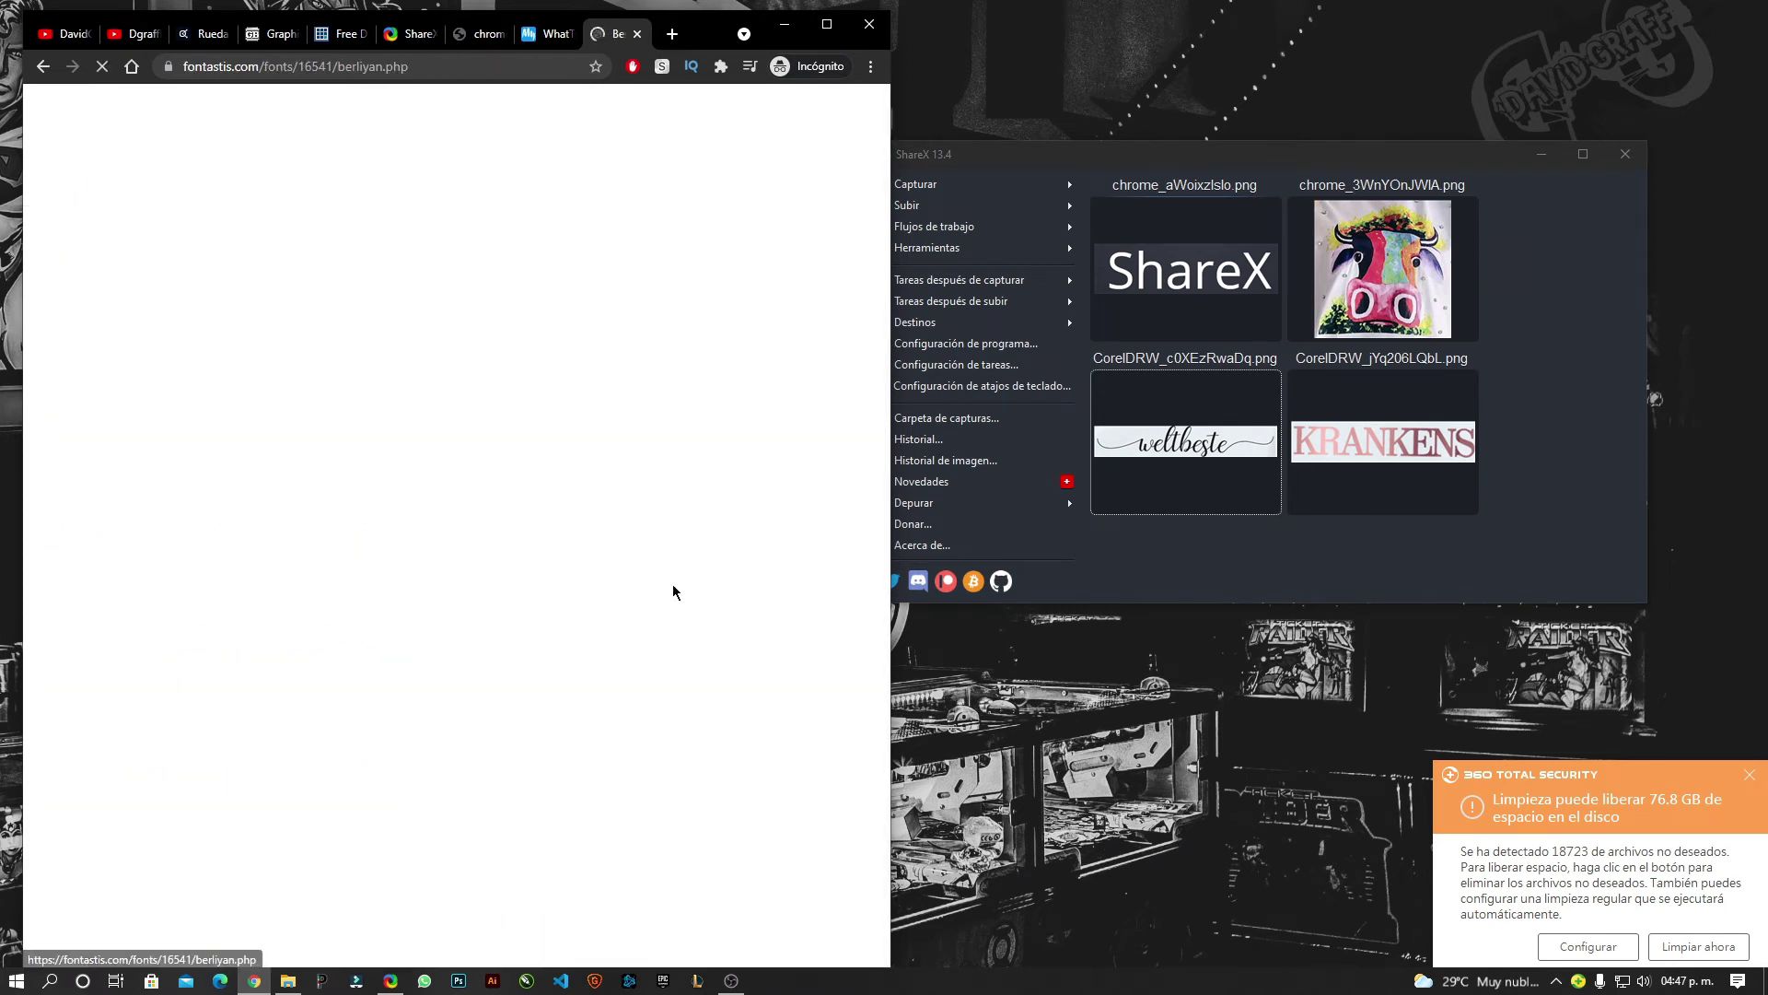
scroll(177, 440, down, 2)
scroll(415, 460, down, 2)
scroll(659, 485, up, 2)
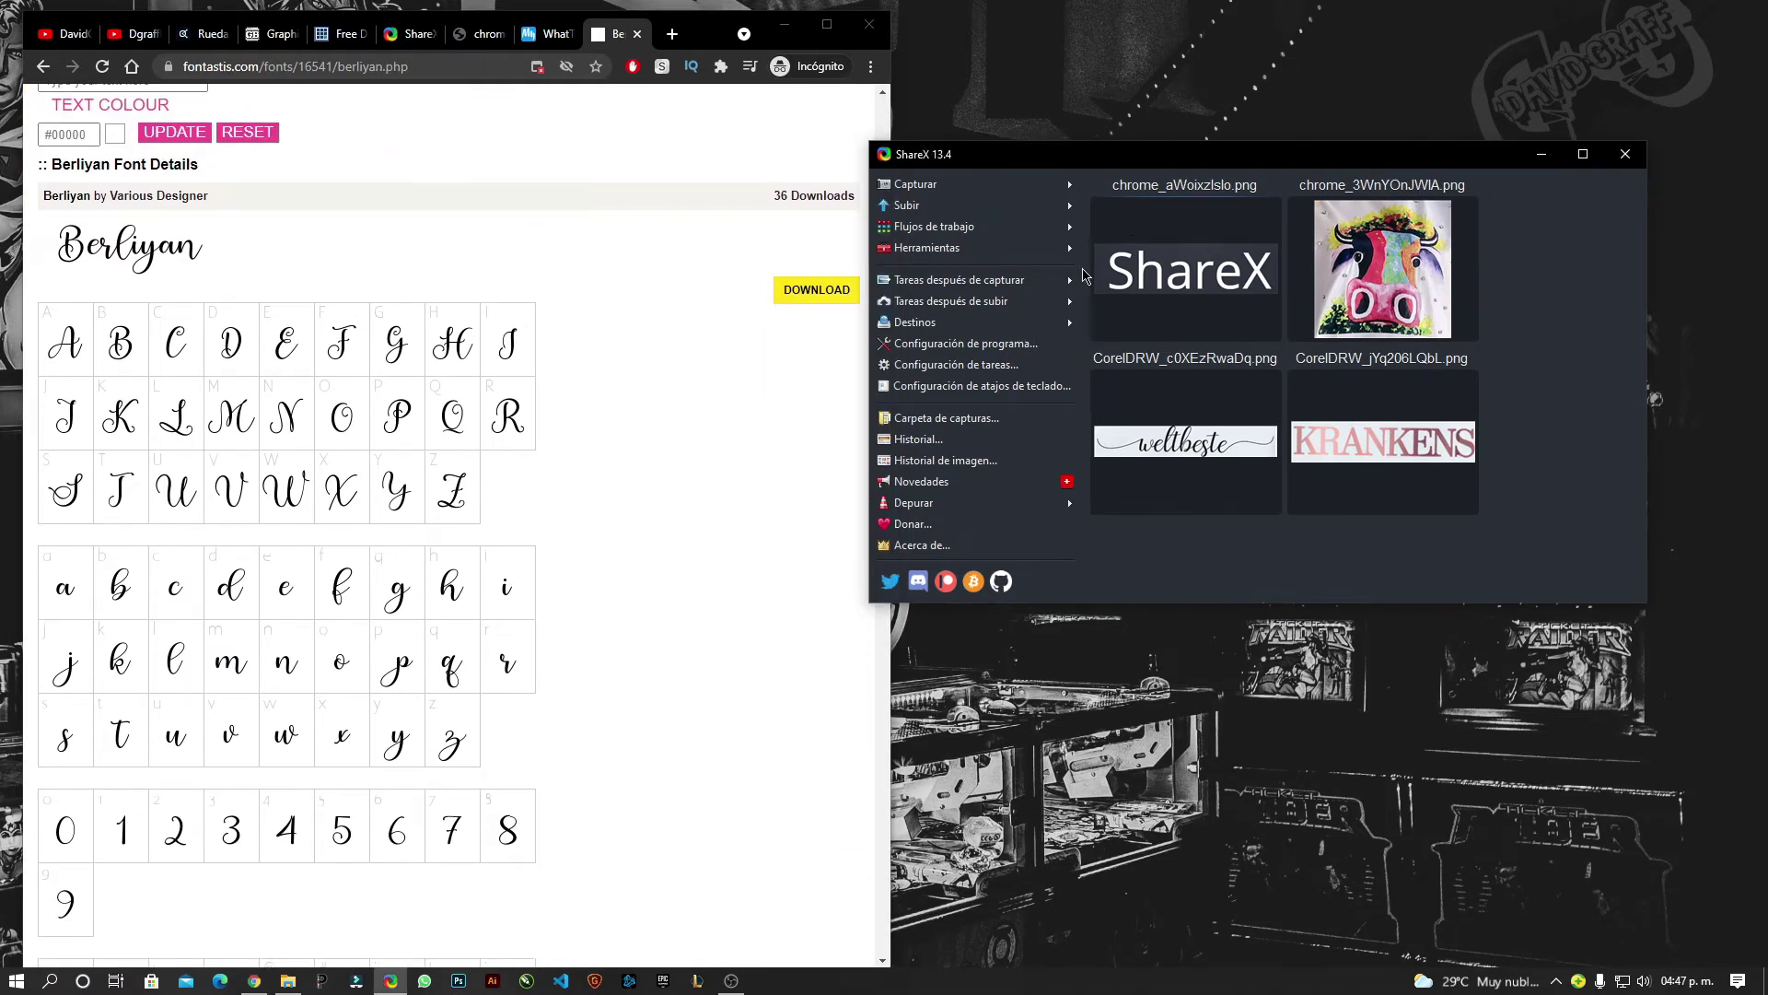
click(708, 55)
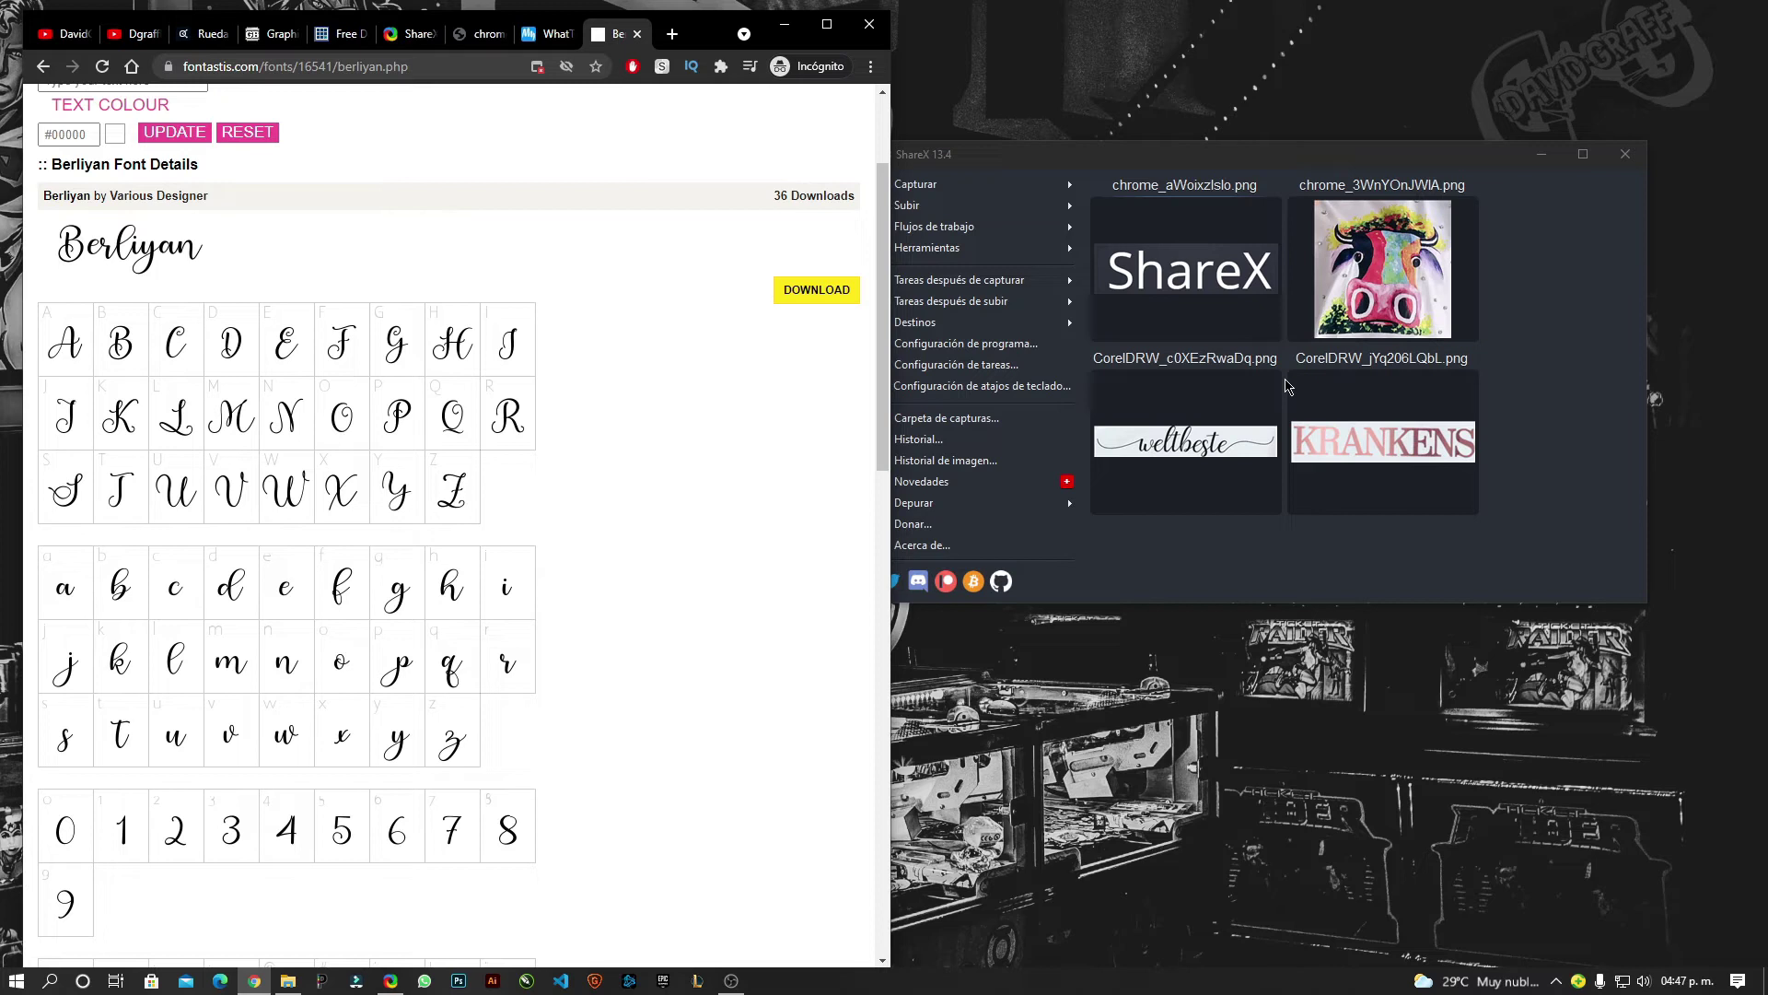
click(1627, 156)
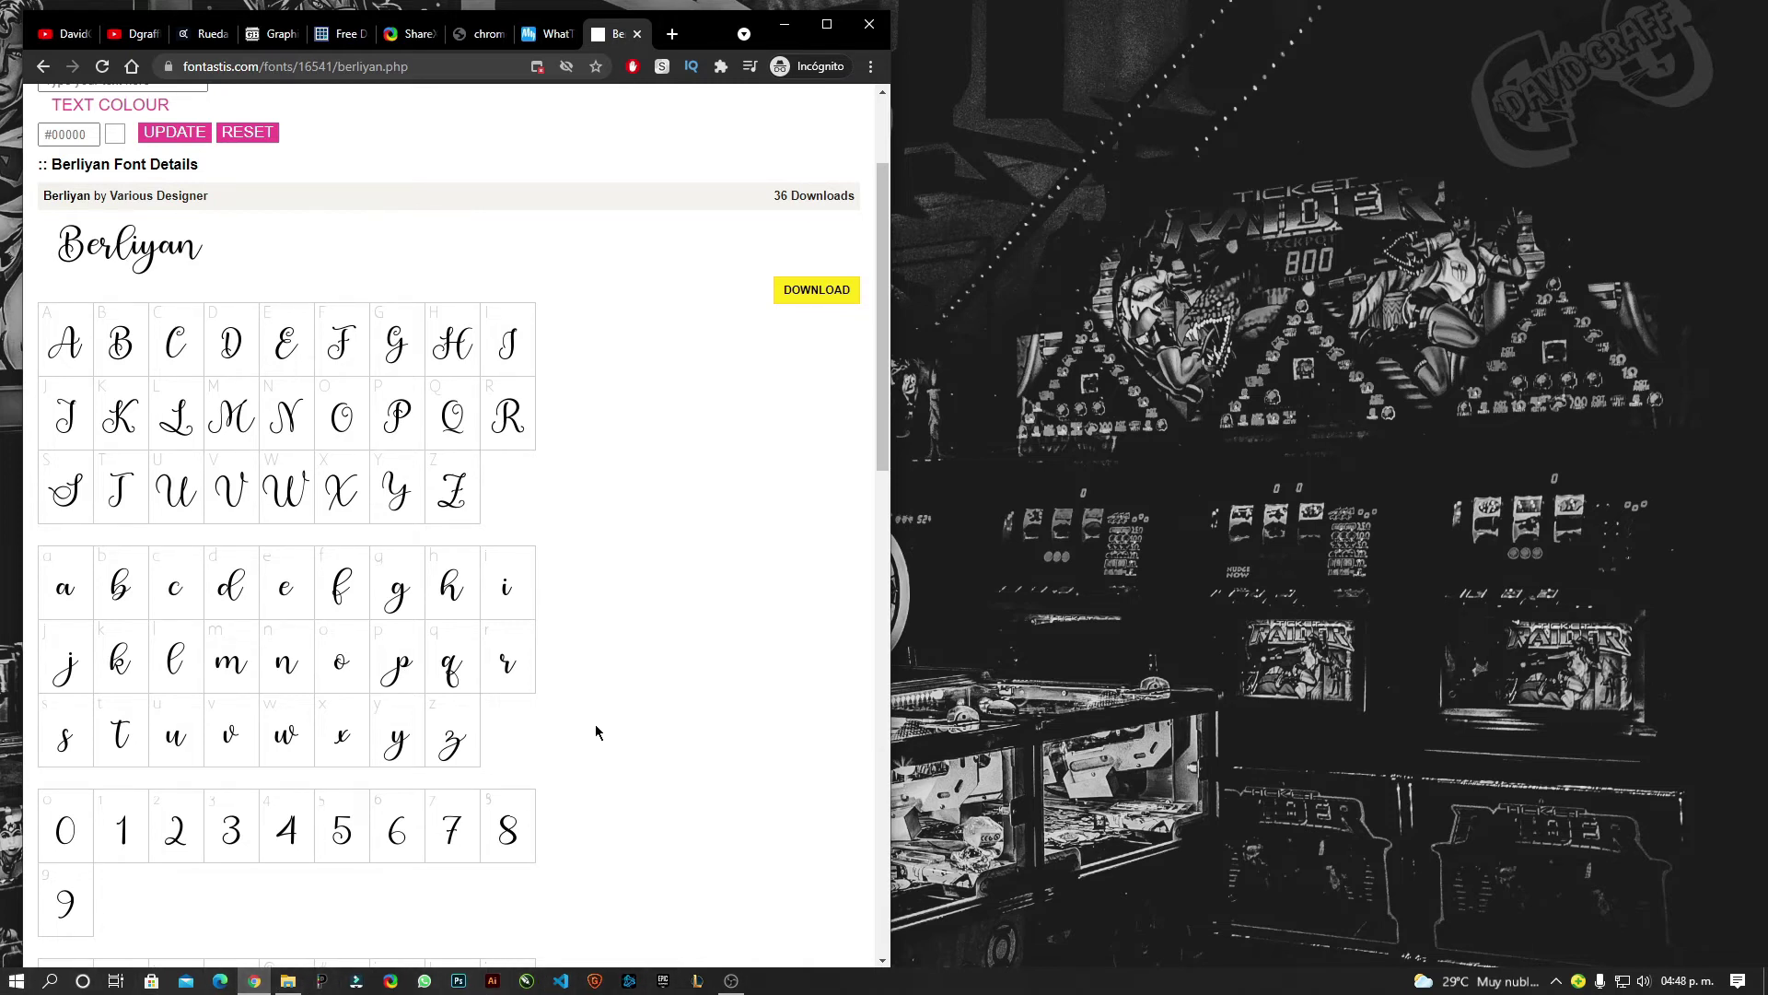
Close the screenshot image and font identification tabs.
scroll(597, 732, up, 1)
scroll(668, 783, up, 2)
click(491, 38)
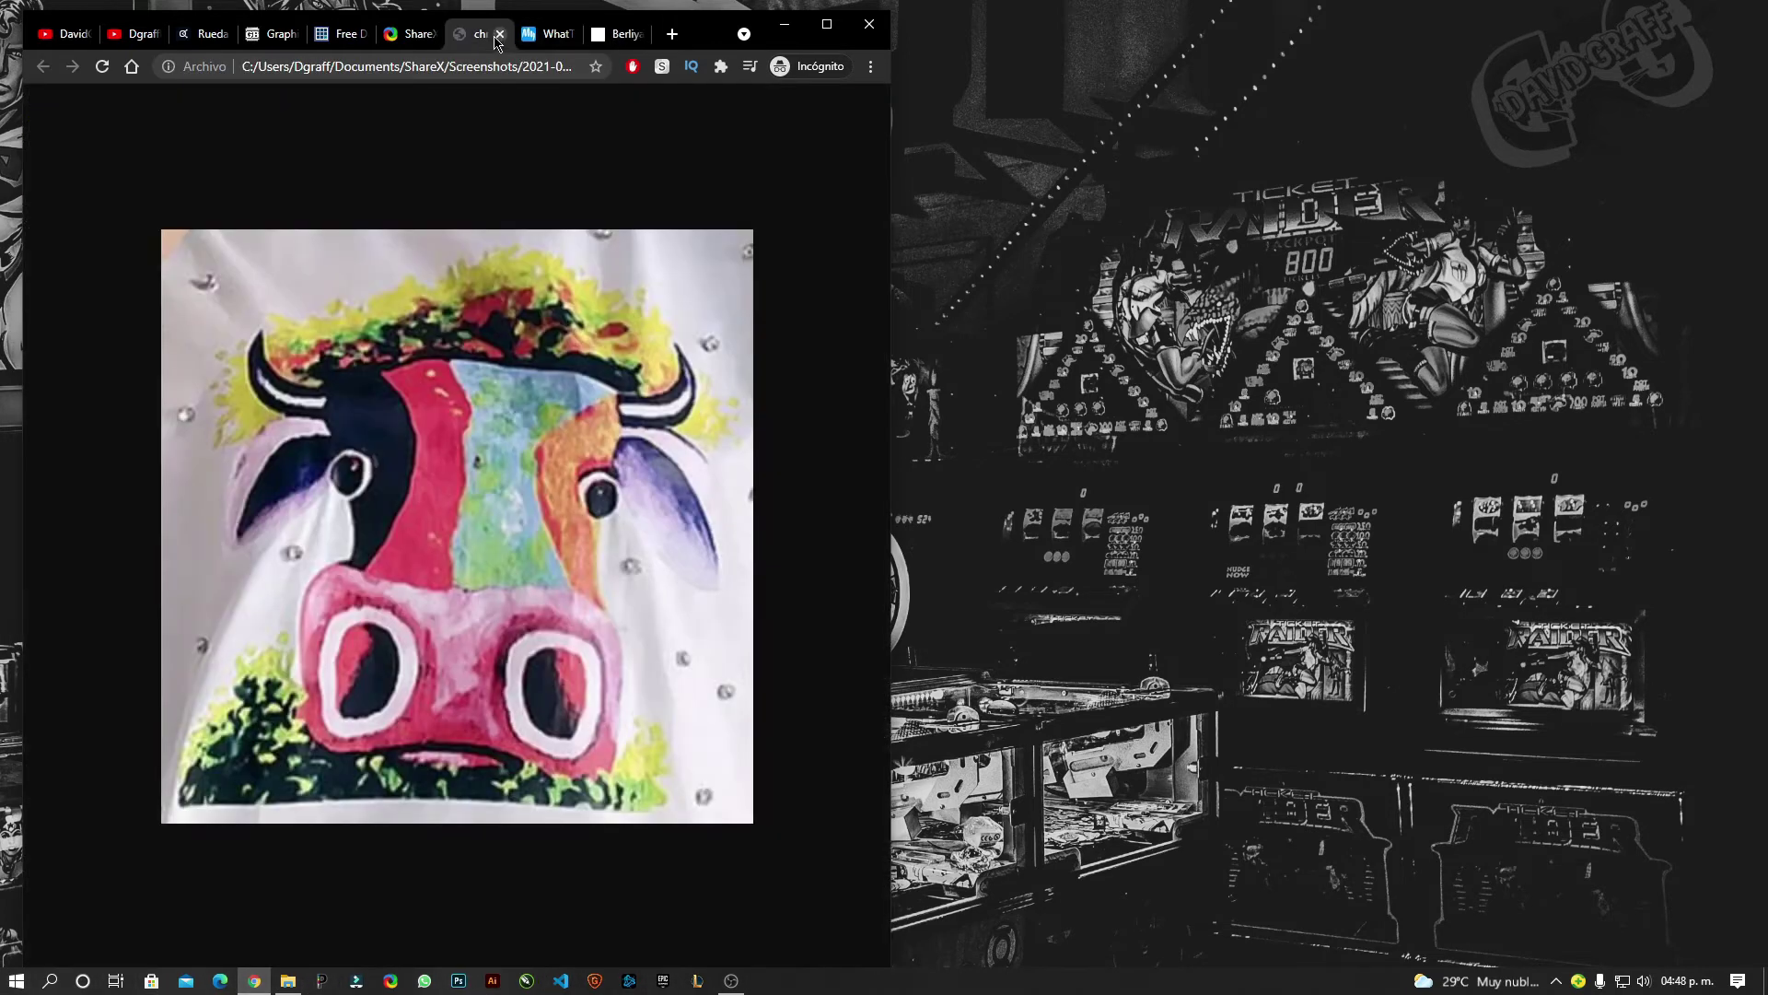
click(500, 36)
click(500, 37)
Load the suggested Freepik 'Bautizo' search from the address bar.
click(473, 66)
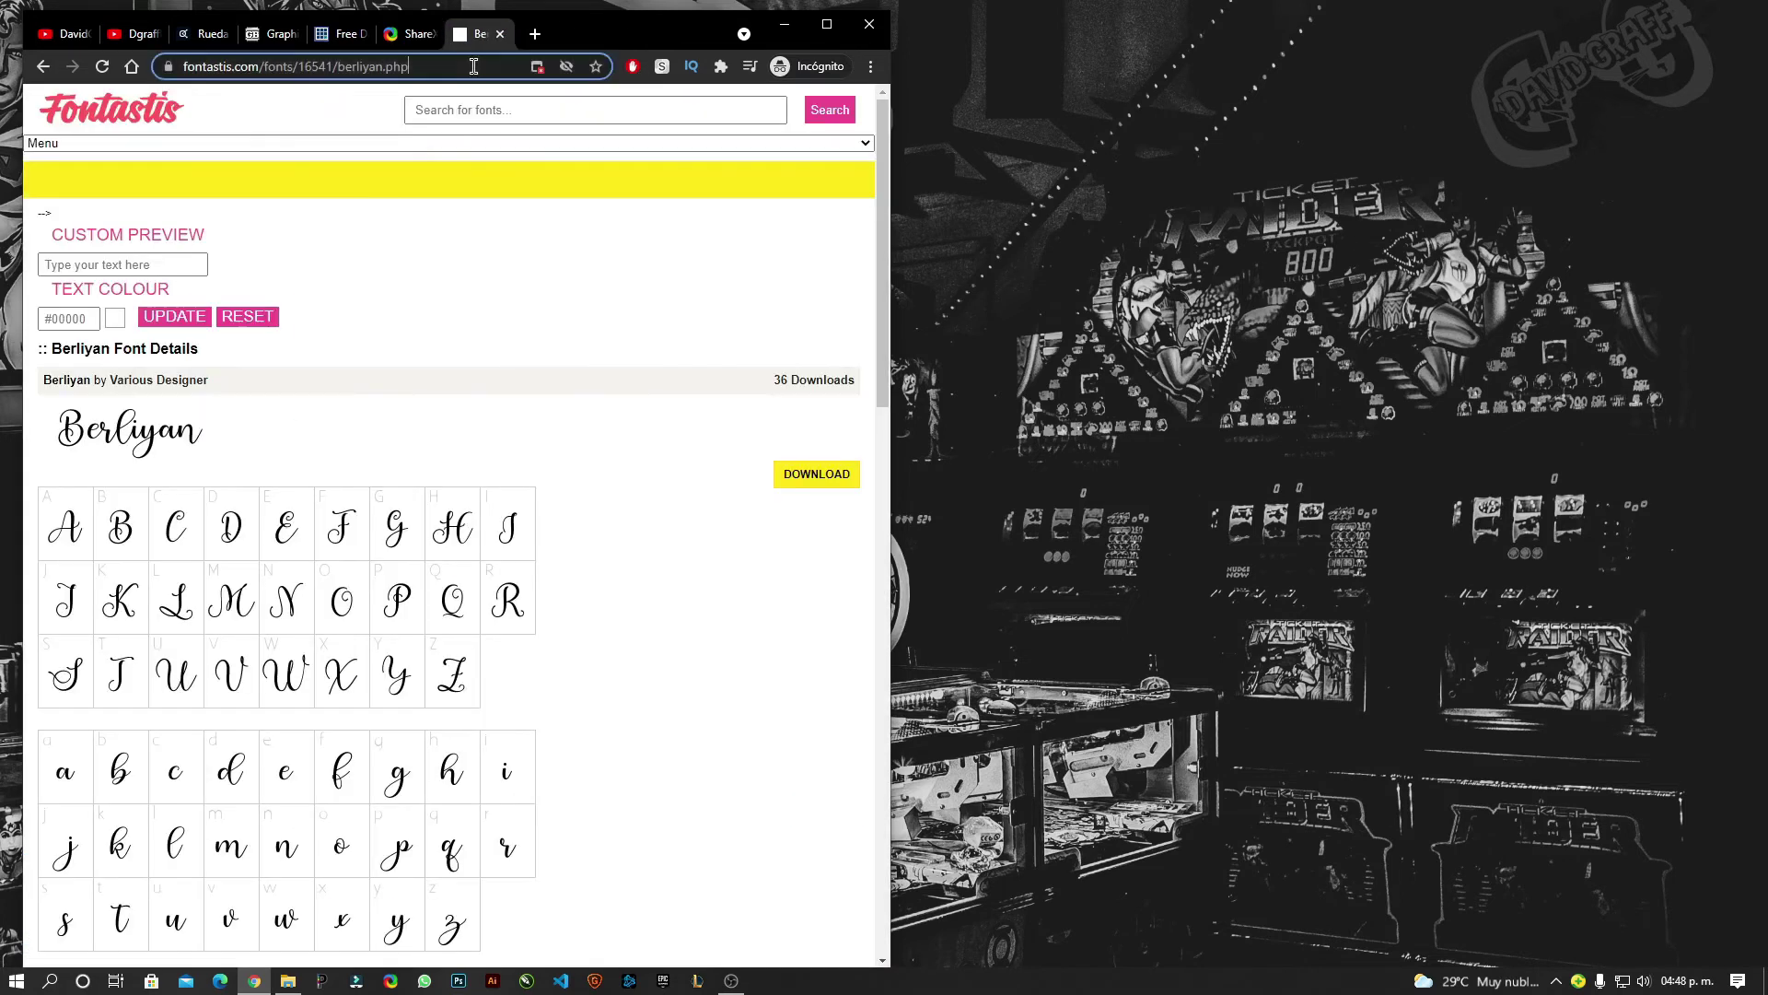
text(fgre)
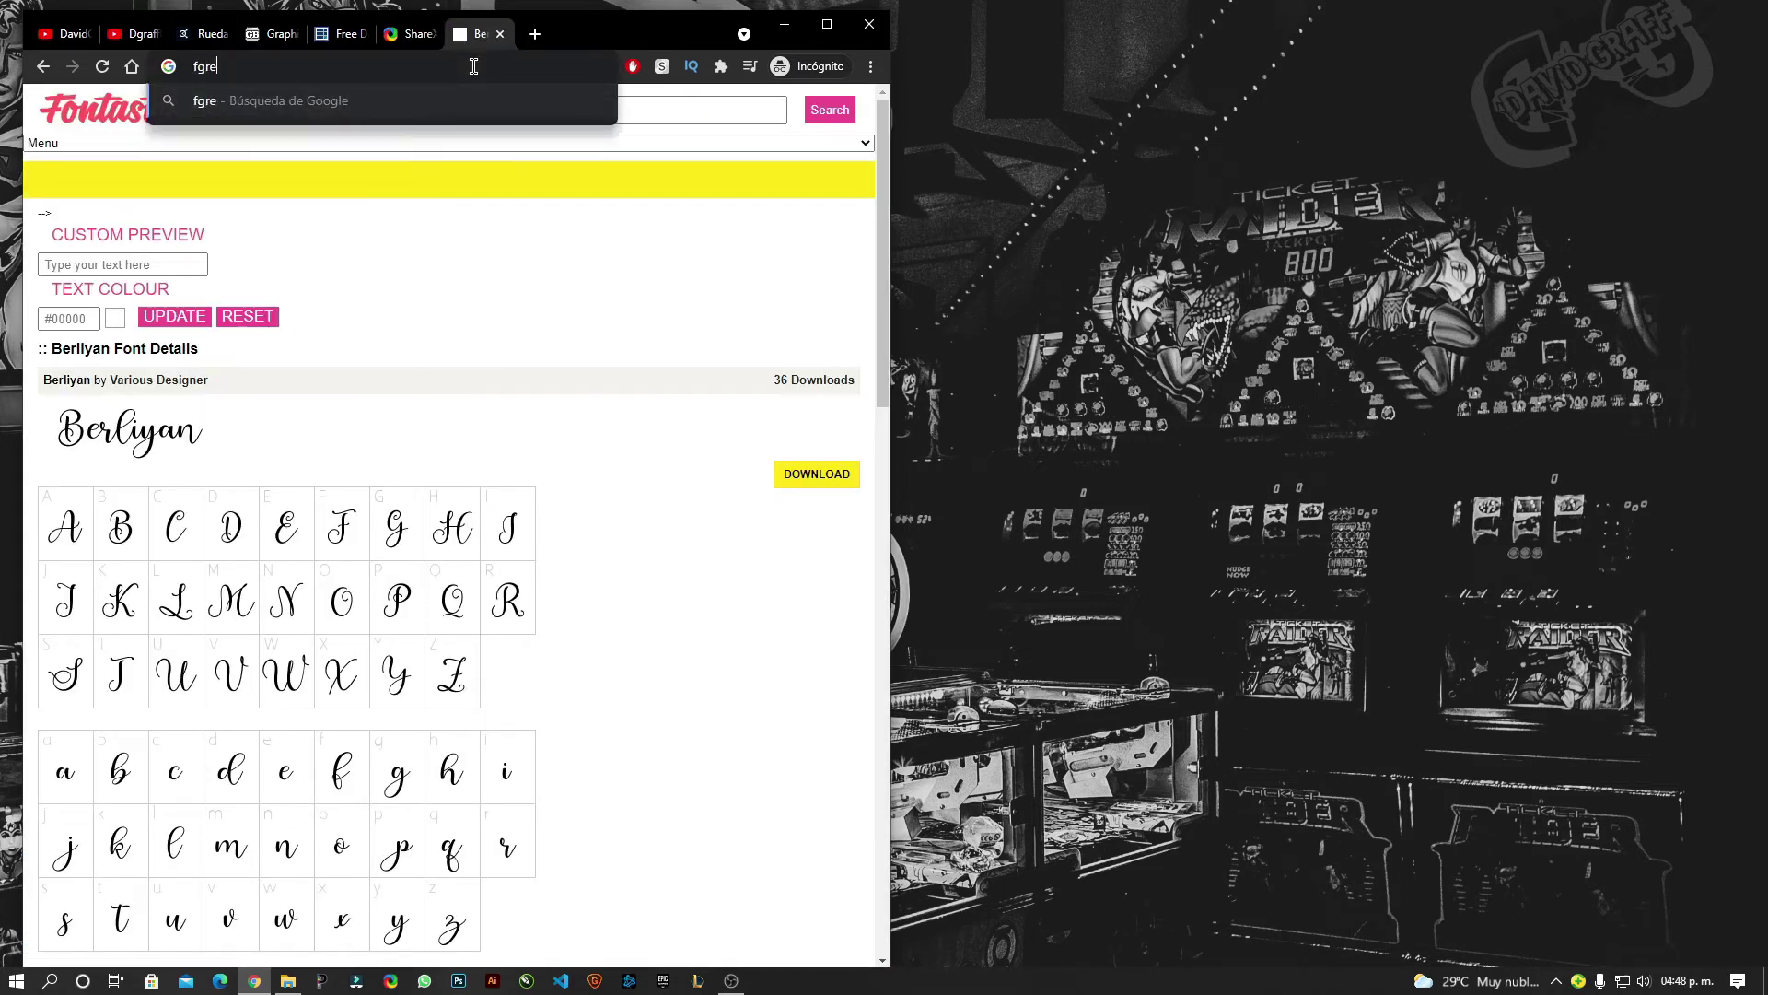
key(BackSpace)
key(BackSpace)
key(BackSpace)
text(re{)
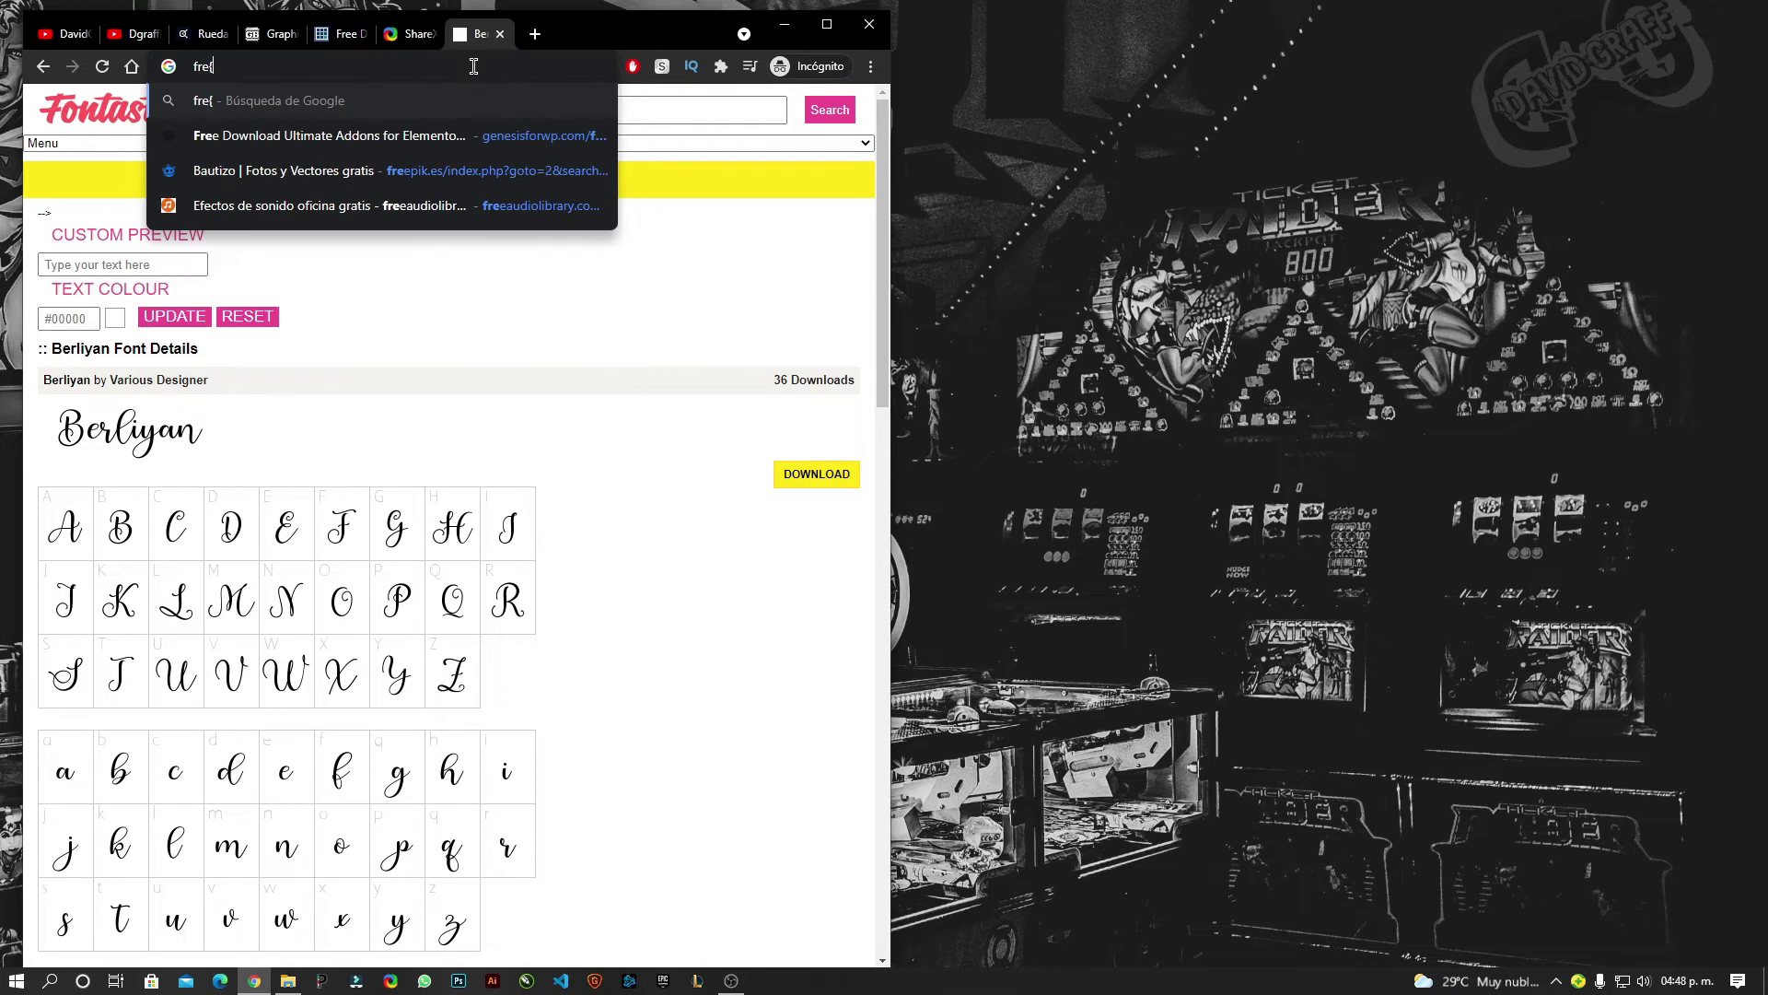
key(BackSpace)
key(Down)
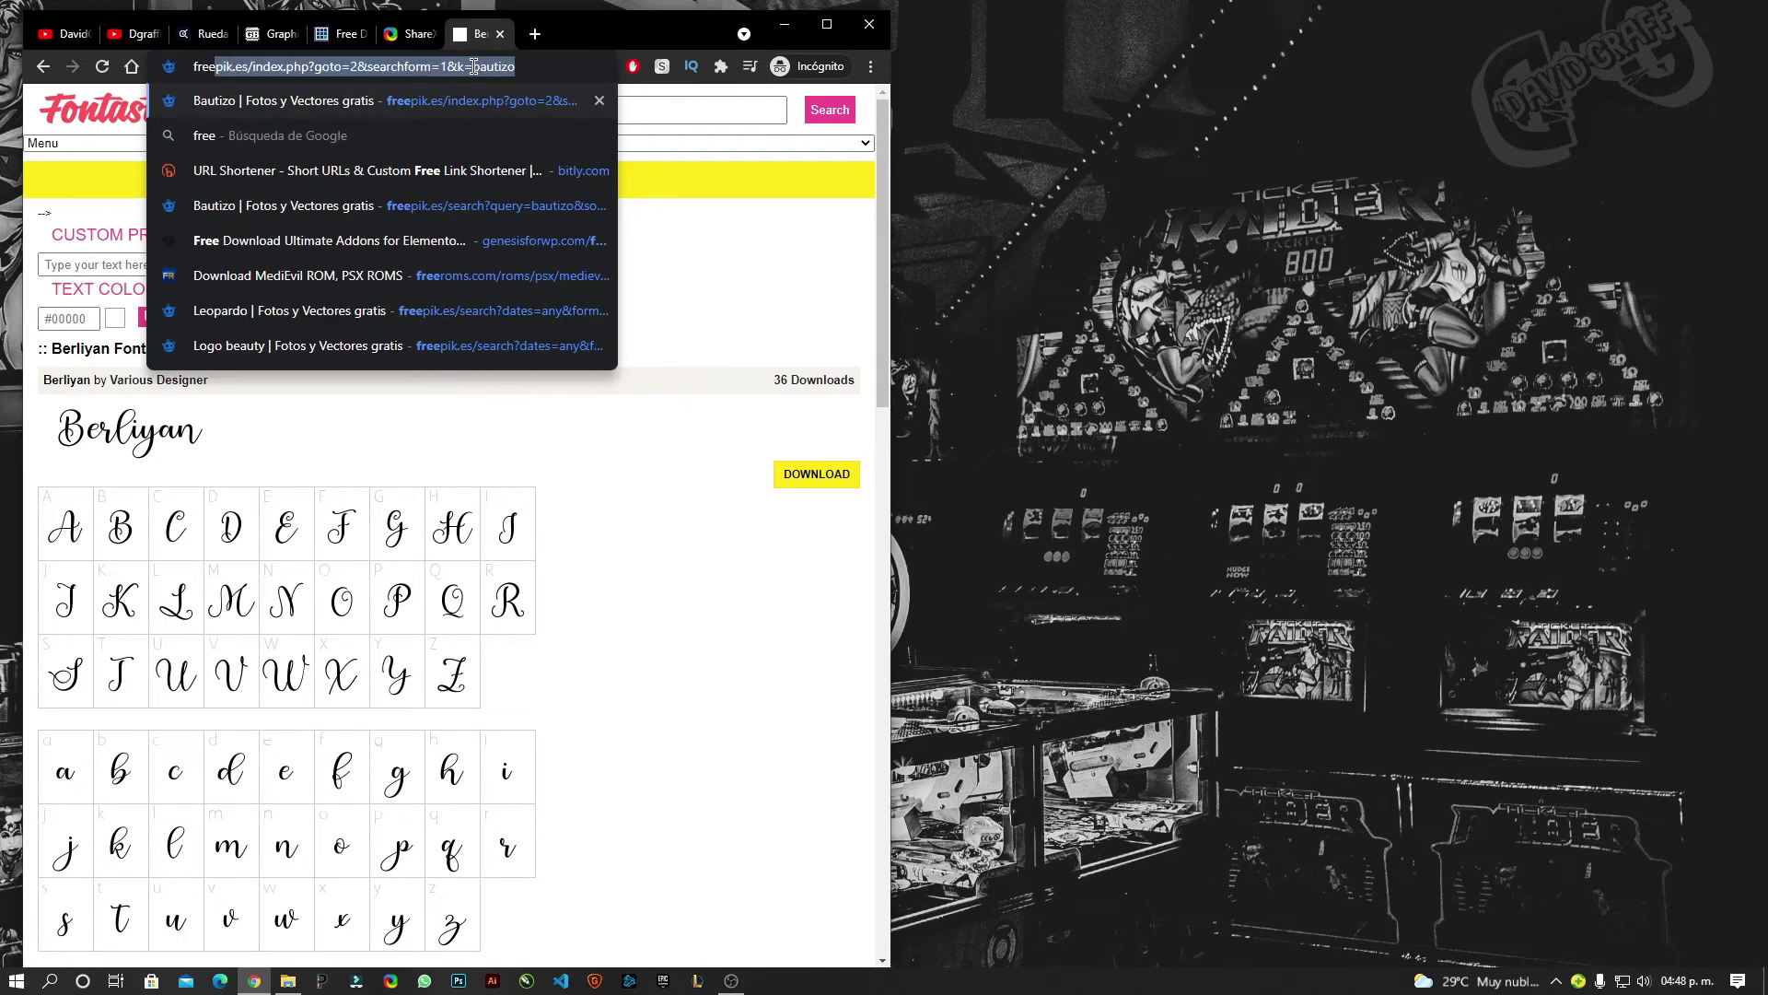
key(Return)
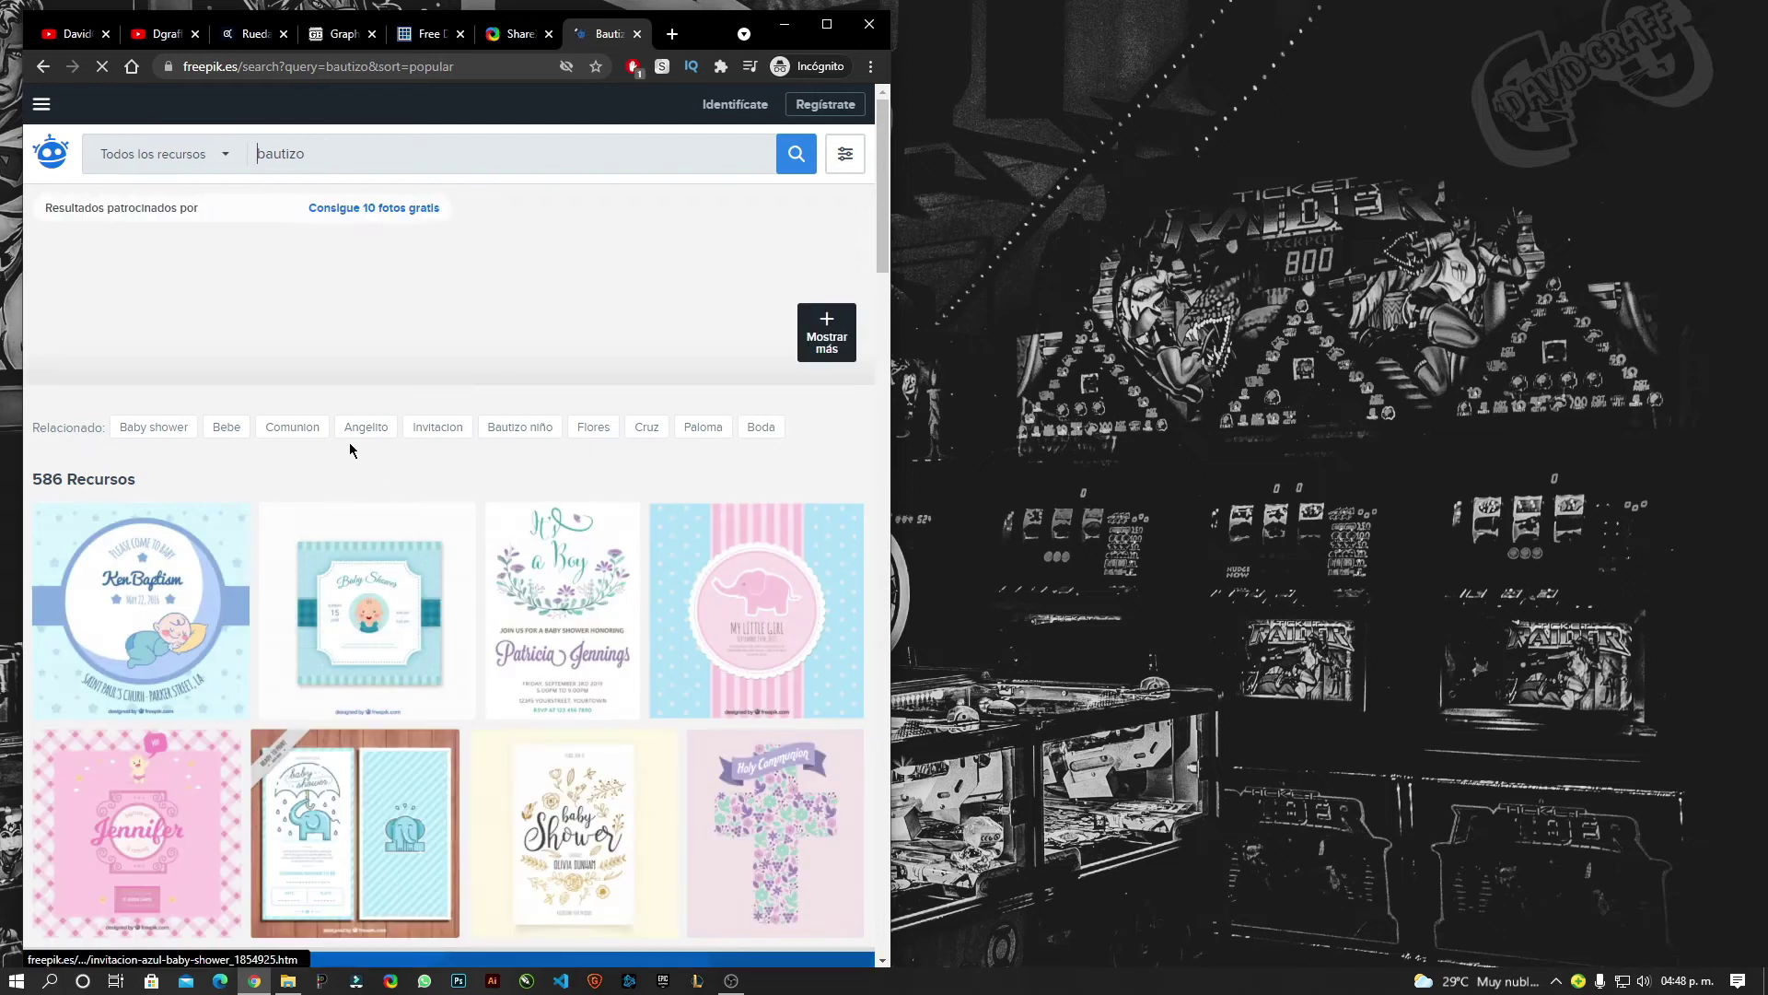
Scroll through Freepik's free graphic resources.
scroll(352, 447, down, 5)
scroll(552, 553, down, 5)
scroll(742, 560, down, 3)
scroll(742, 560, down, 5)
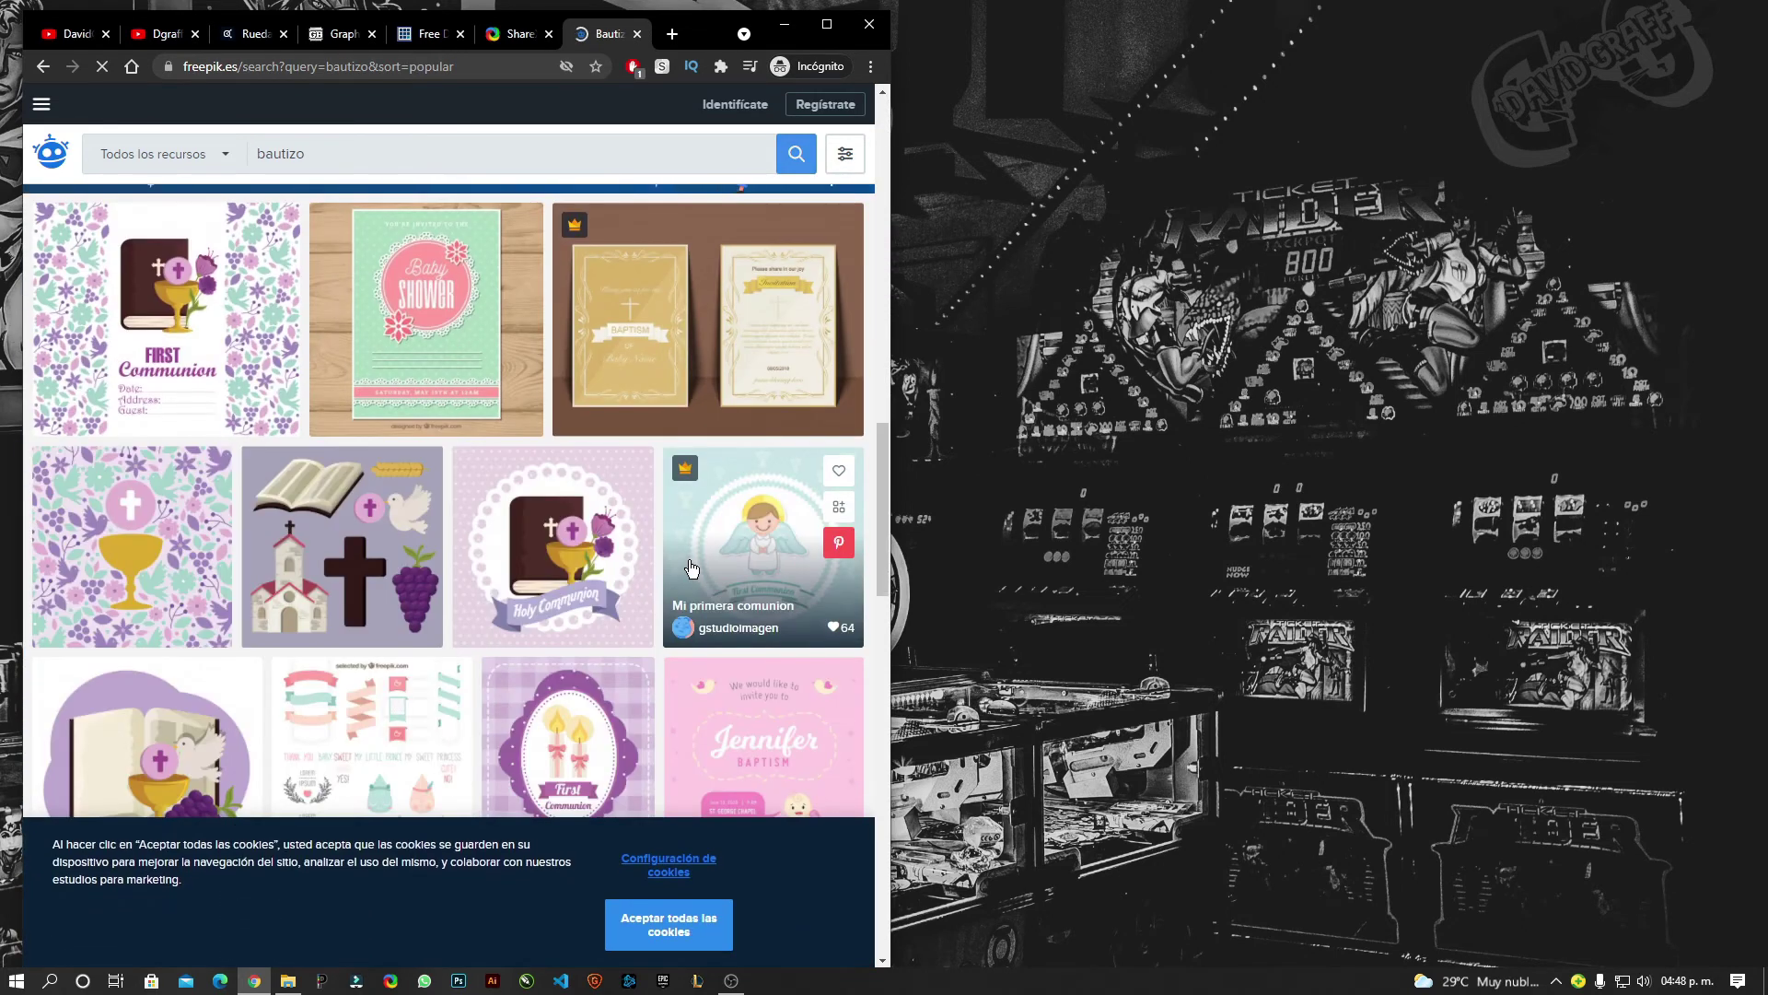
scroll(700, 560, down, 5)
scroll(668, 560, down, 2)
scroll(668, 560, down, 5)
scroll(669, 560, down, 10)
scroll(460, 460, up, 15)
scroll(371, 400, up, 15)
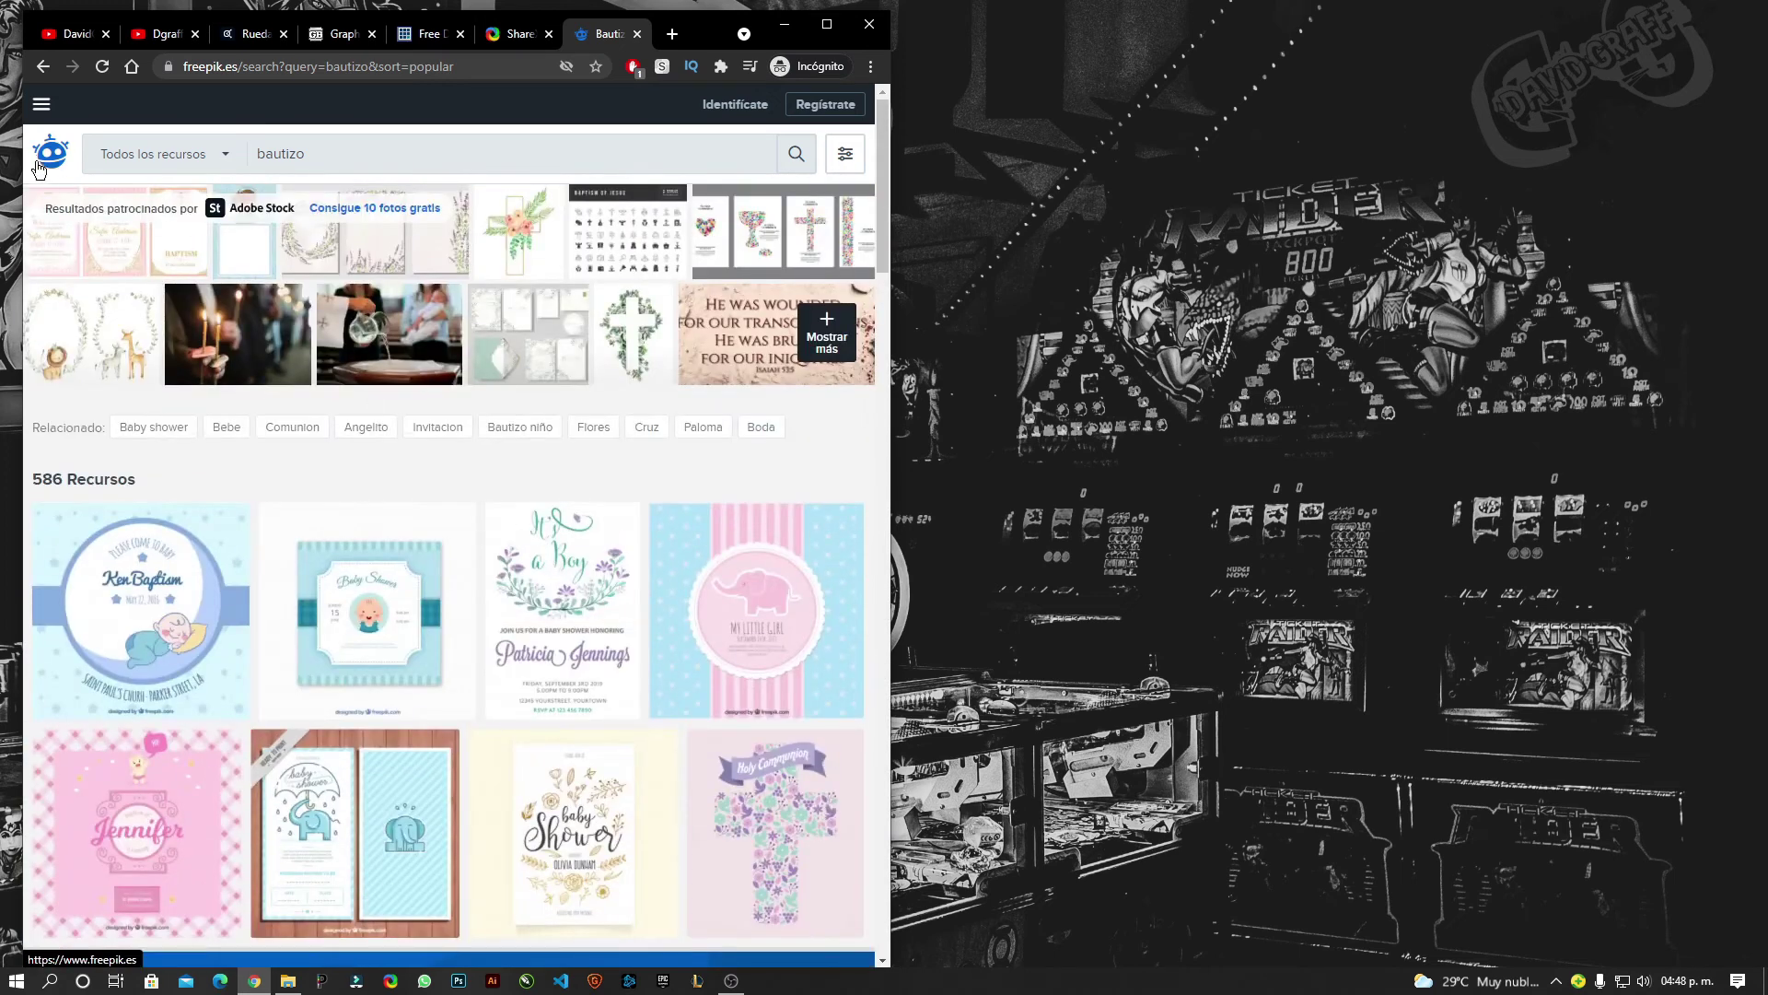
scroll(505, 465, down, 3)
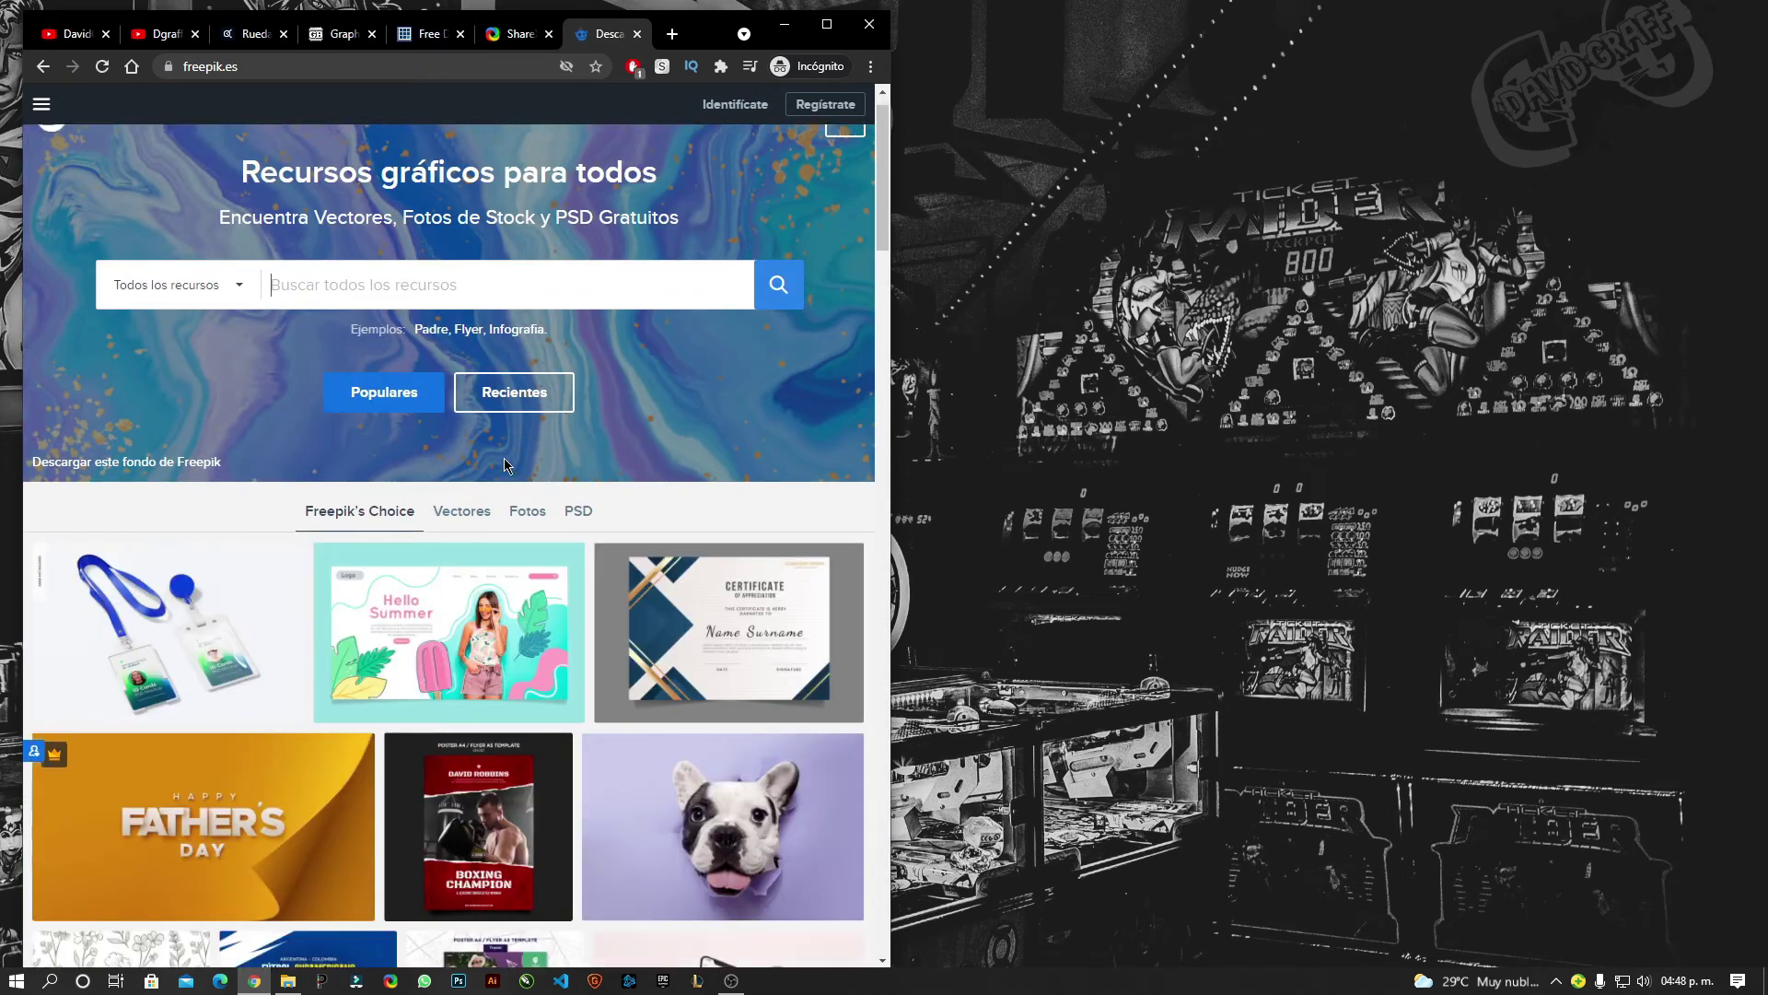
scroll(506, 440, down, 2)
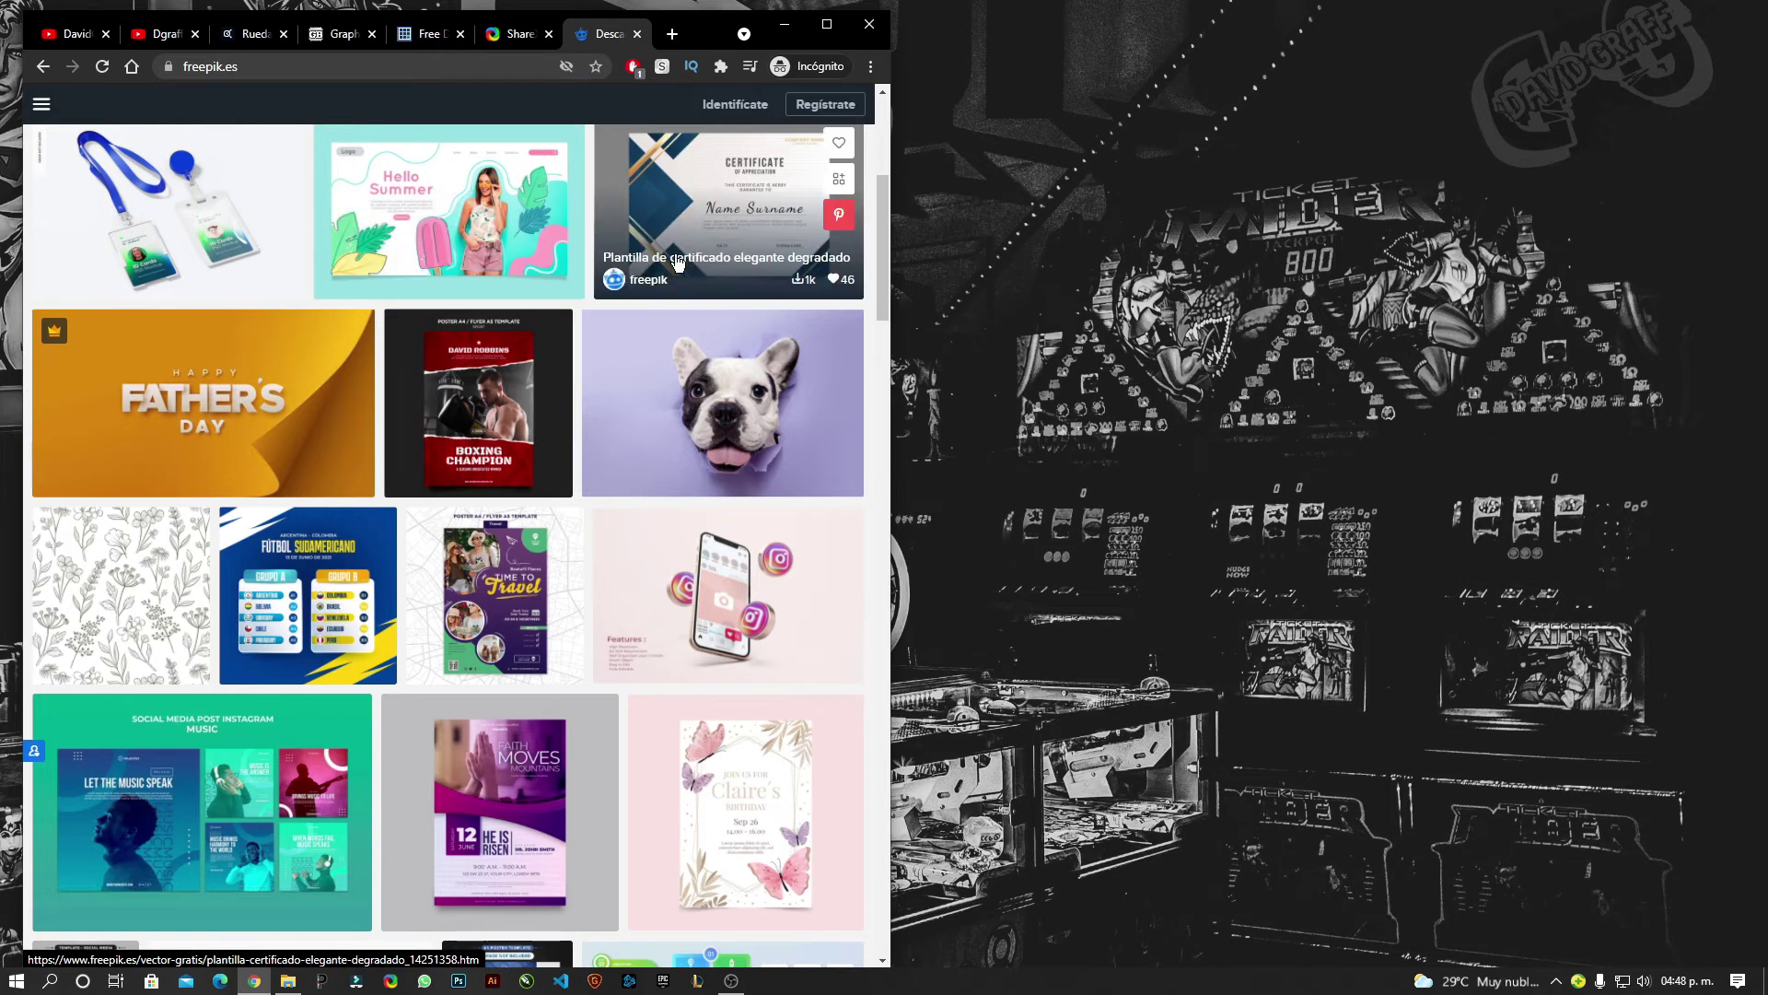
scroll(778, 330, down, 3)
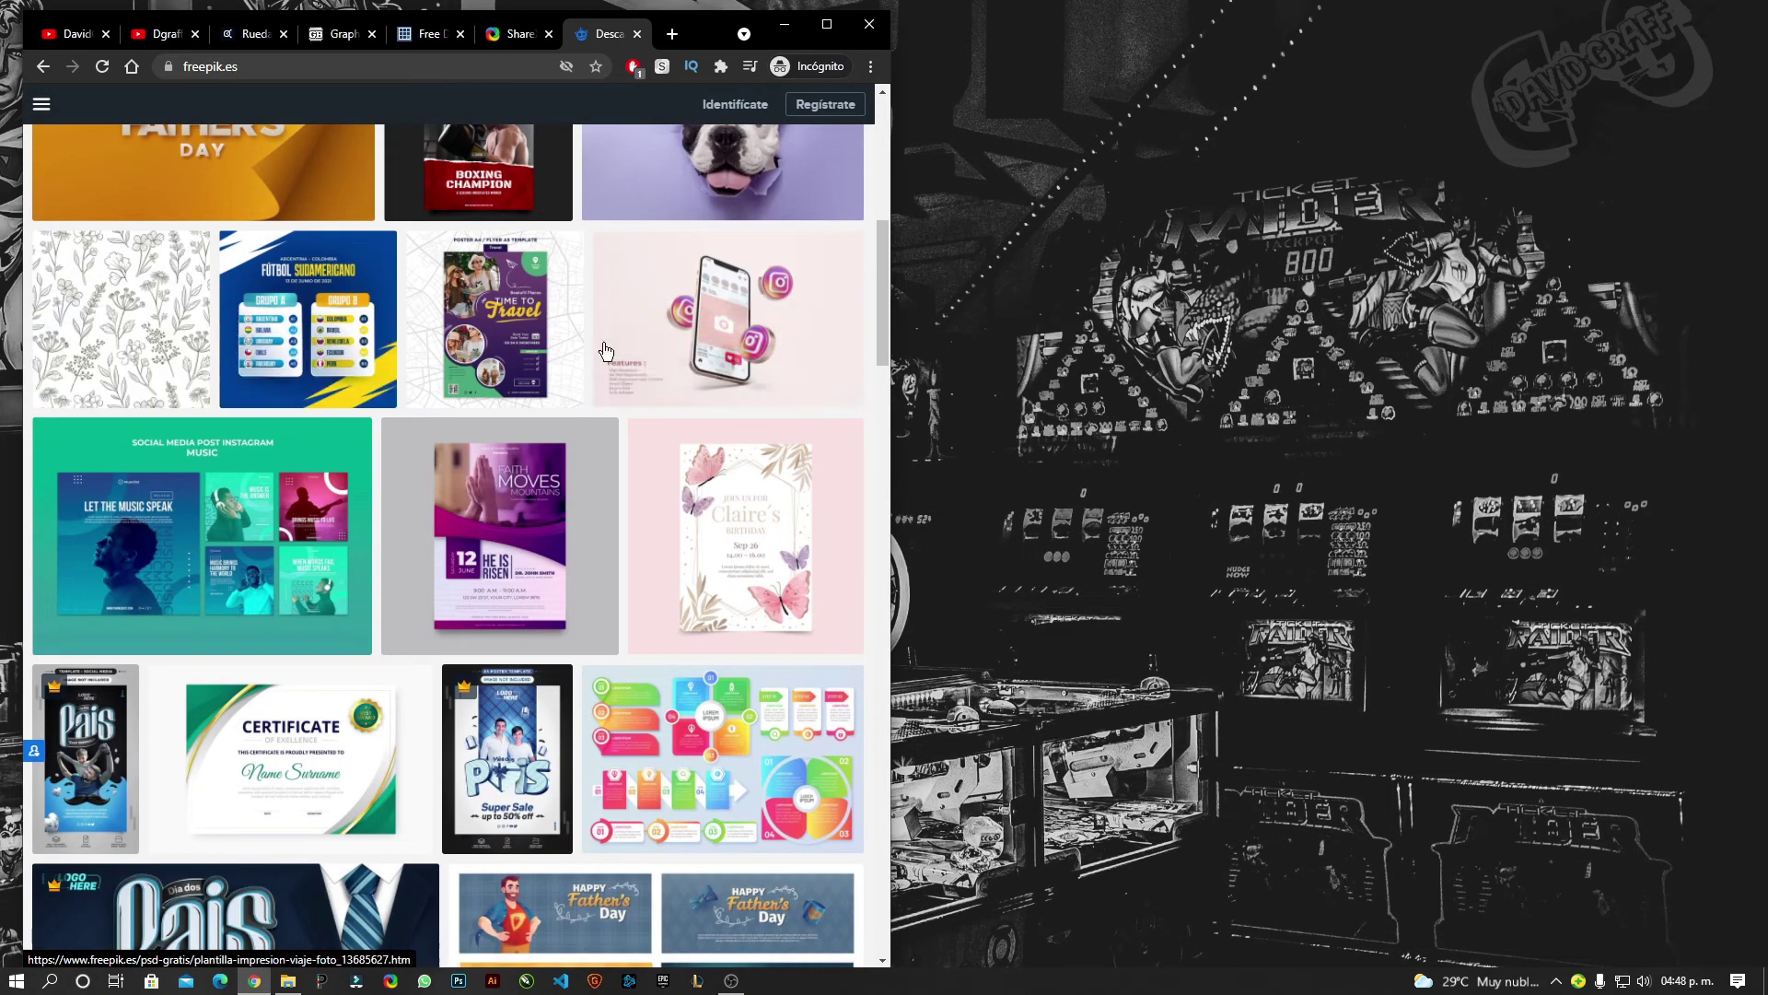
scroll(598, 357, down, 2)
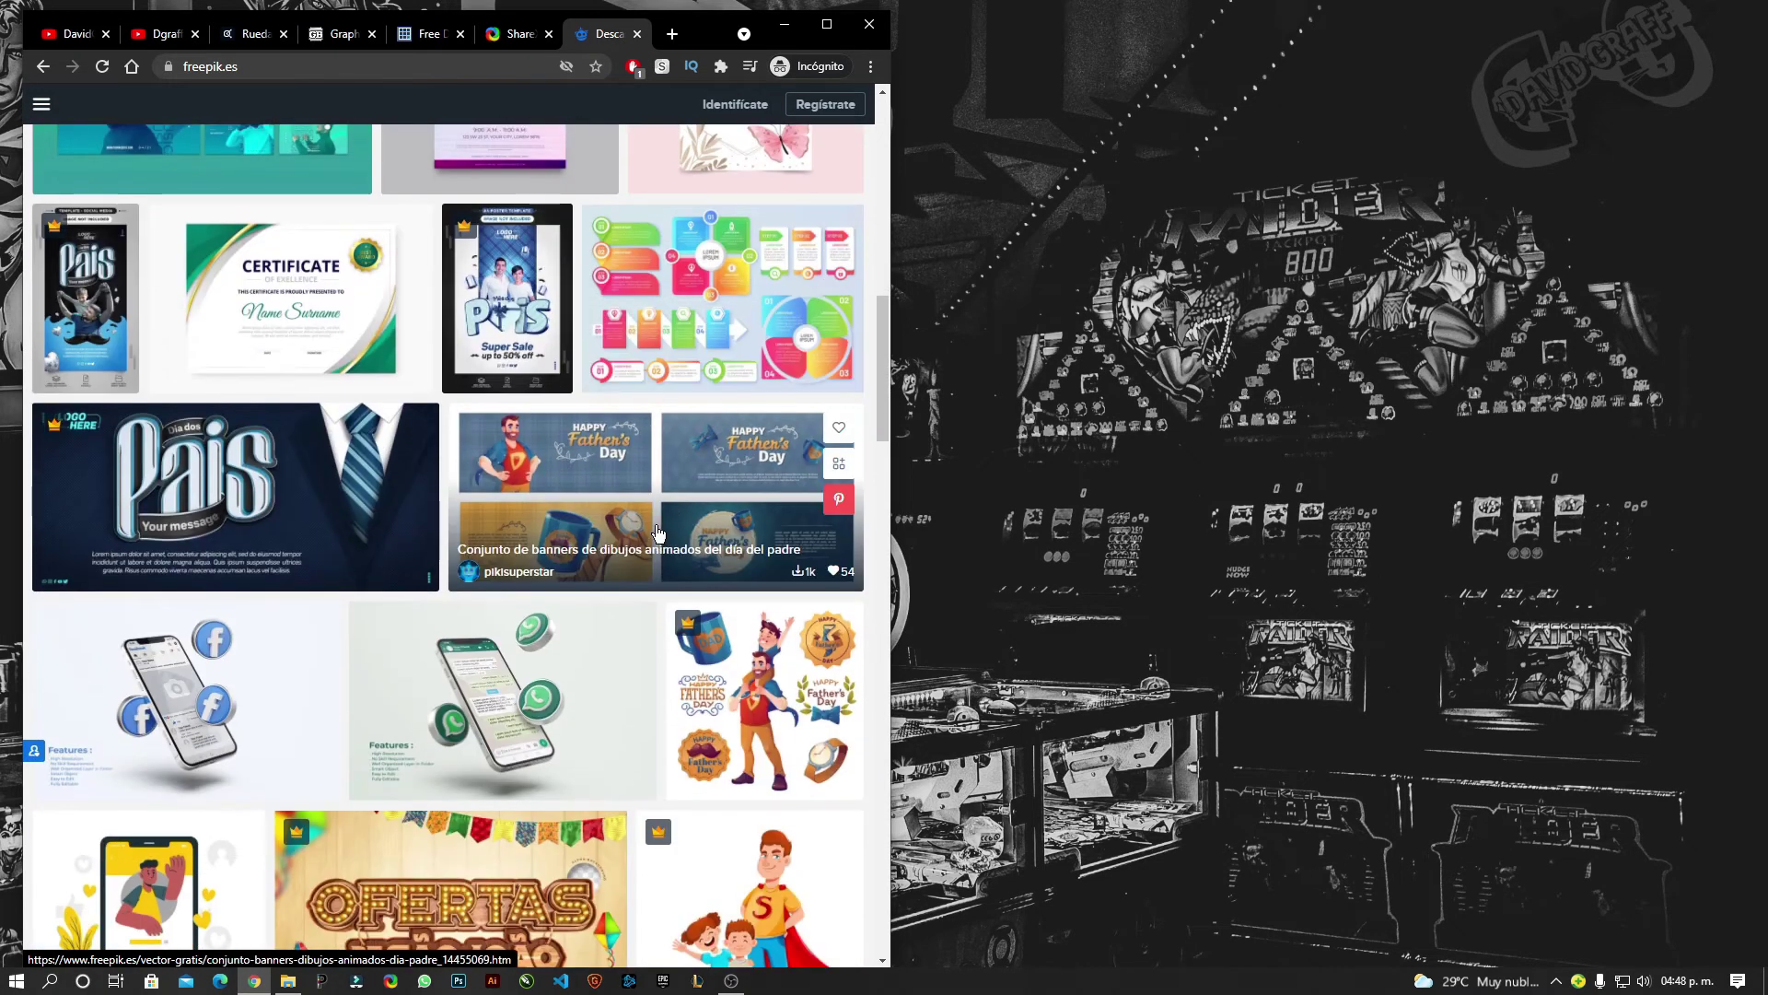
scroll(571, 442, down, 4)
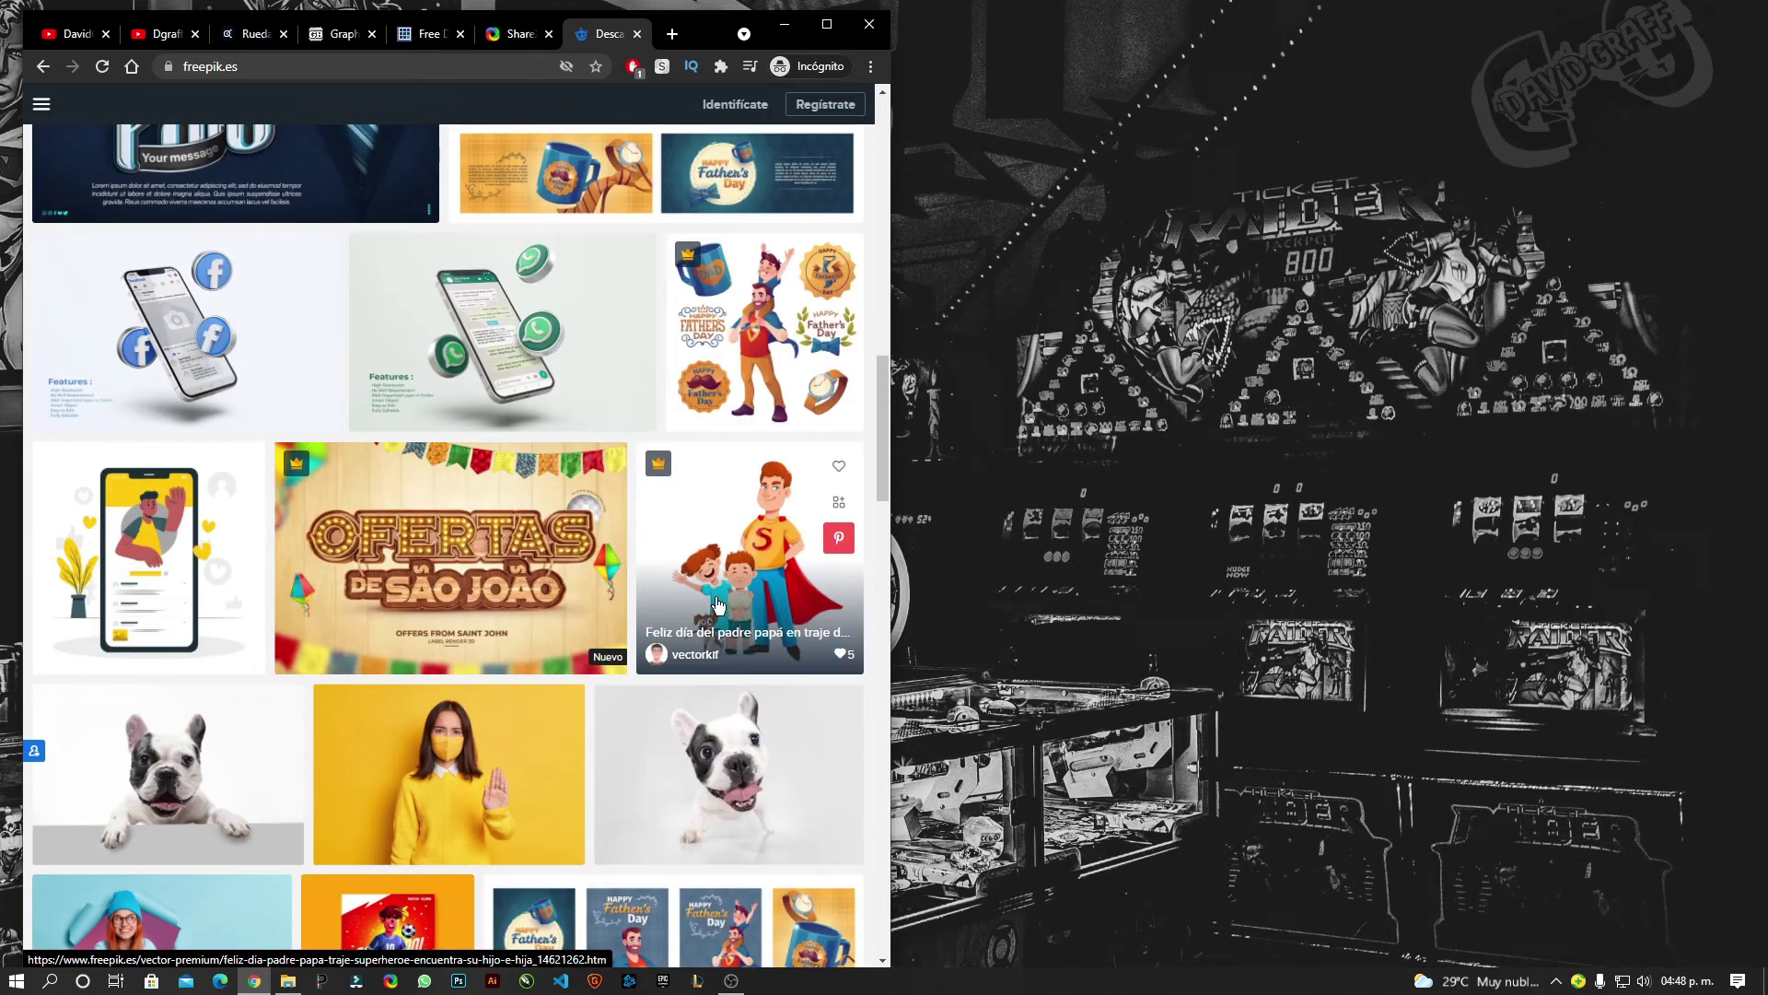
mouse_move(451, 558)
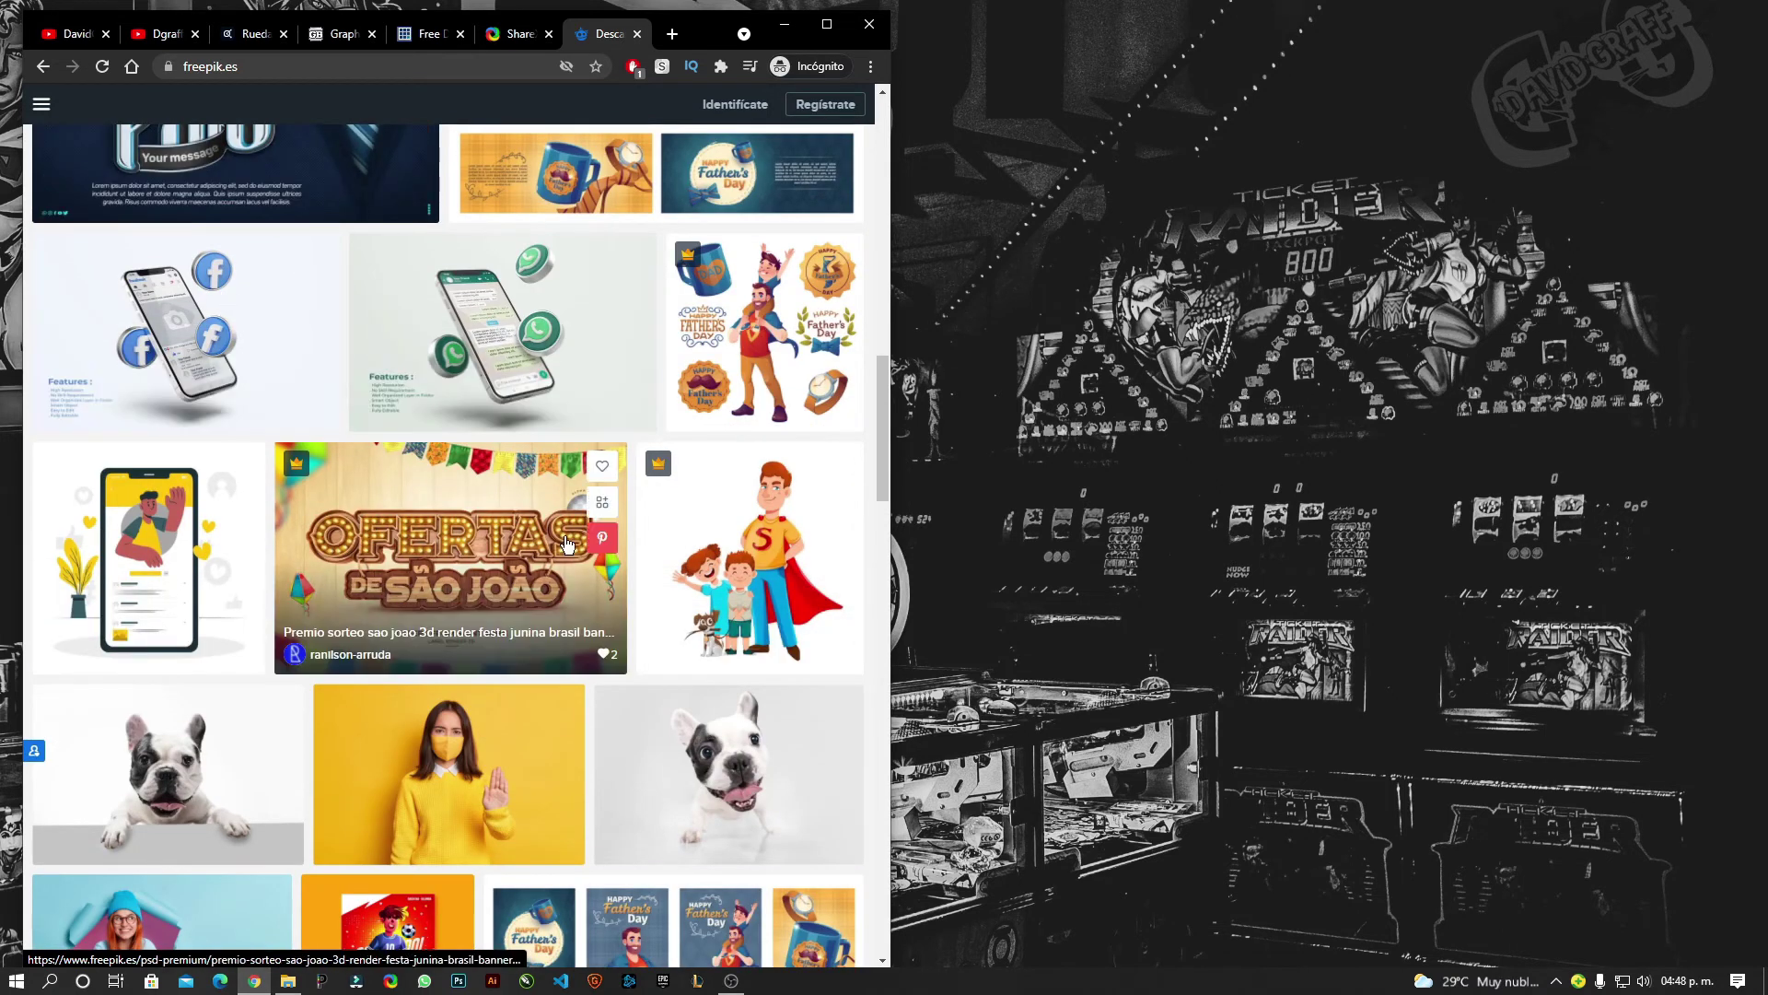
scroll(737, 571, down, 10)
scroll(749, 618, up, 6)
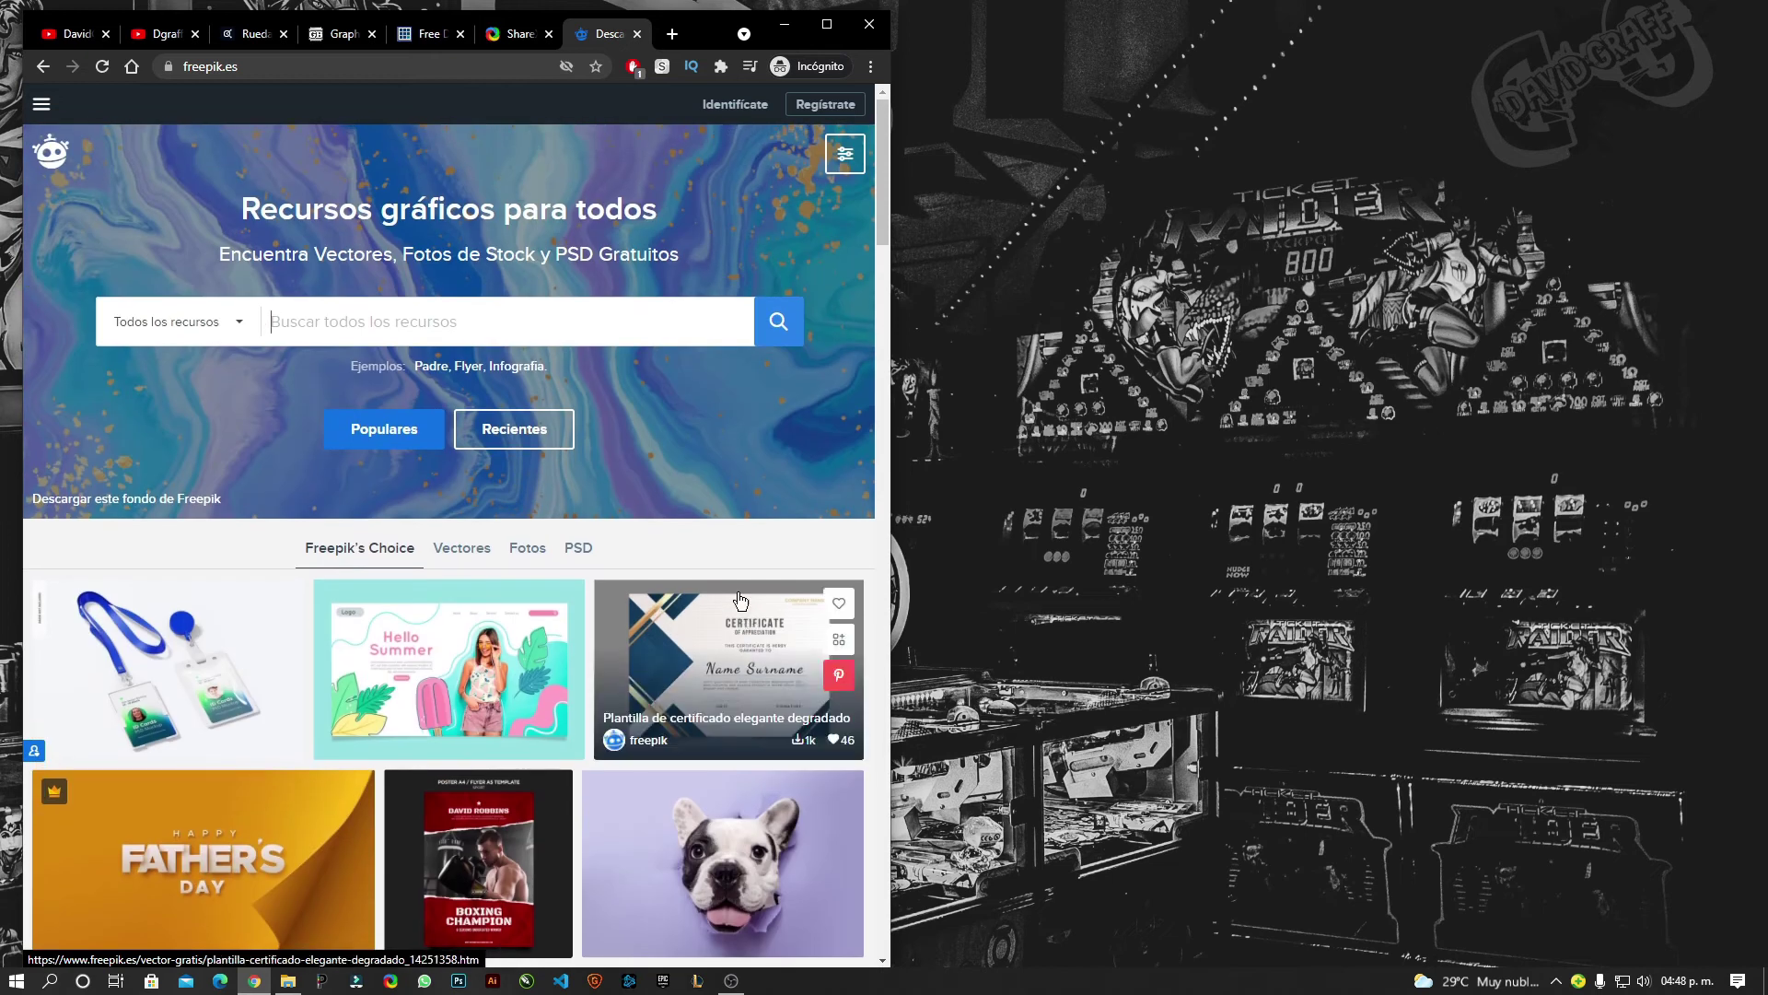
click(494, 67)
Load the Unsplash homepage and scroll through its featured photos.
text(unsplash.com)
key(Return)
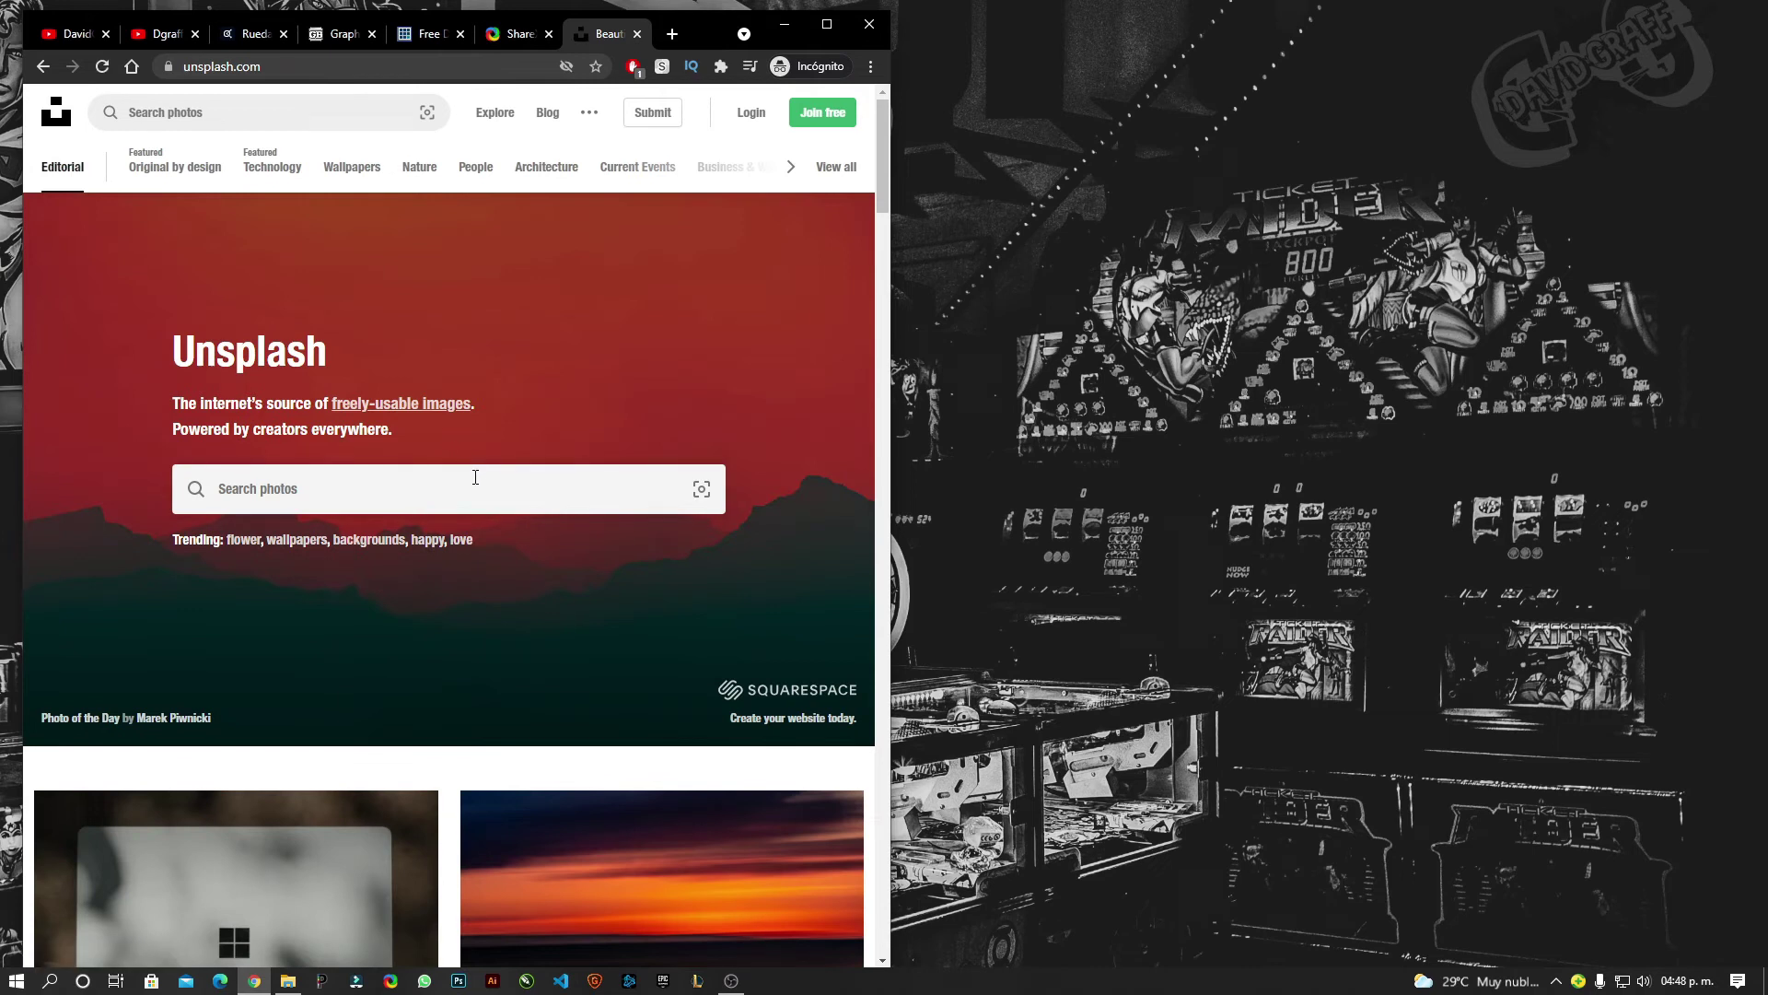
scroll(490, 453, down, 5)
scroll(516, 465, down, 4)
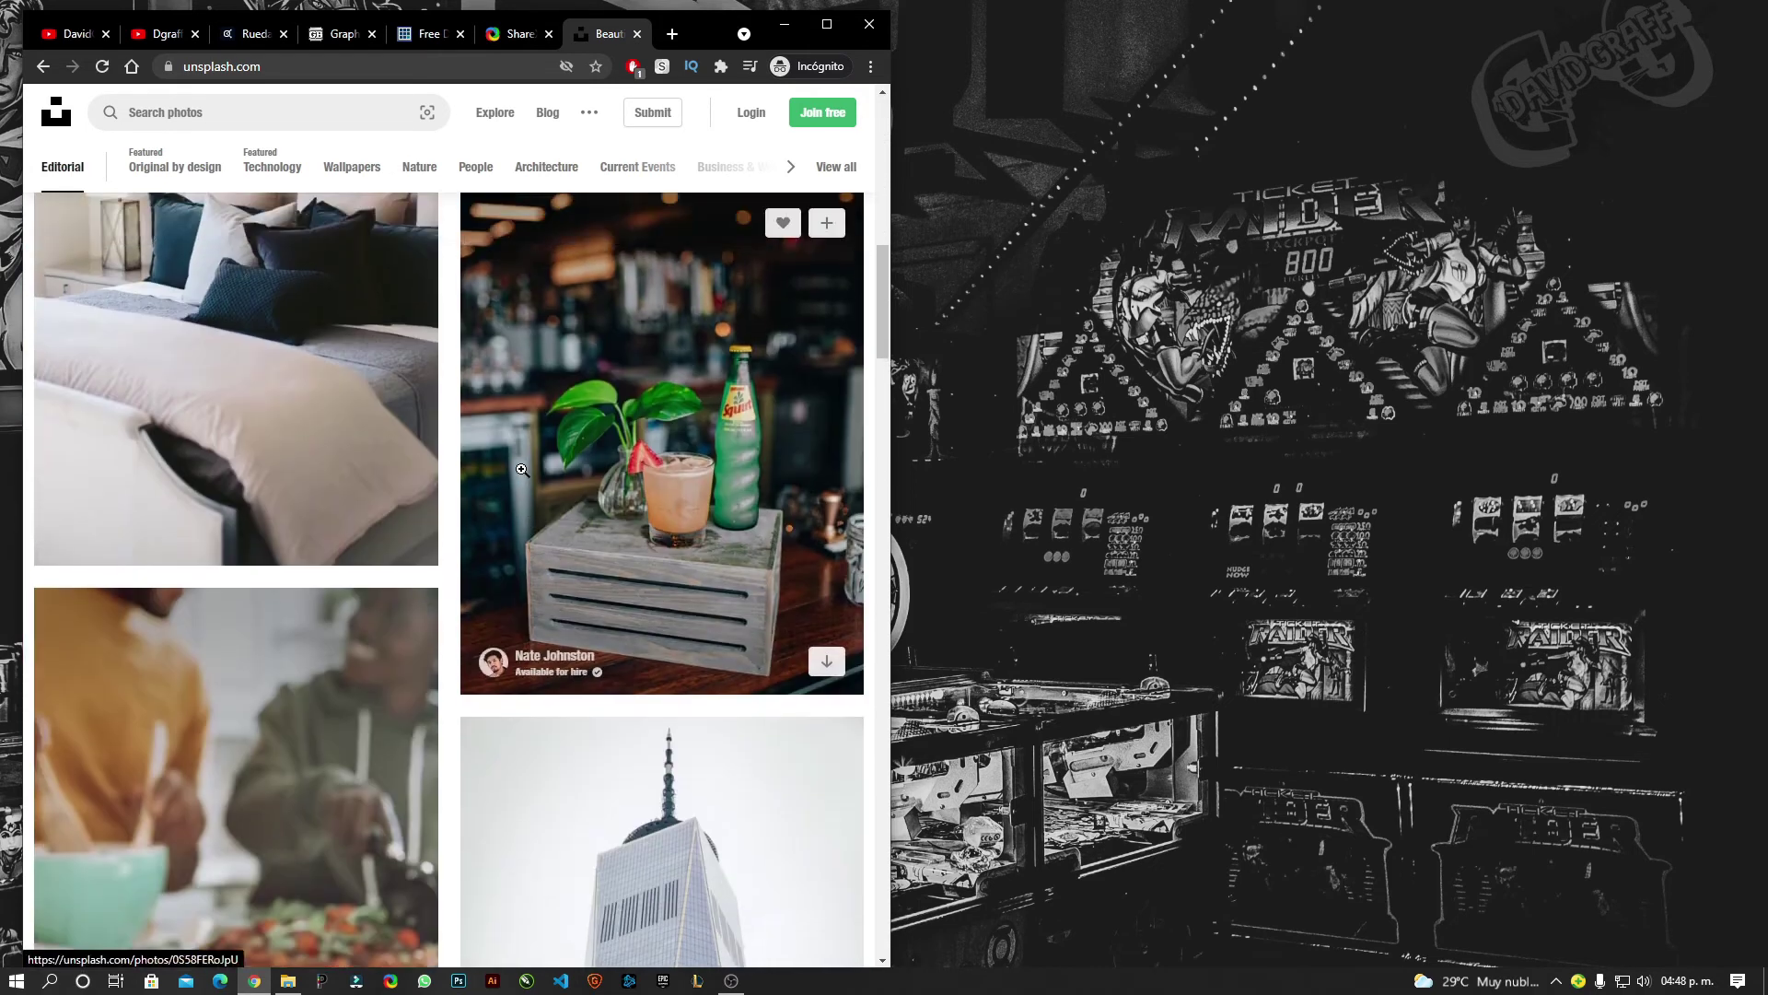
scroll(521, 467, down, 4)
scroll(520, 468, up, 6)
scroll(518, 471, up, 5)
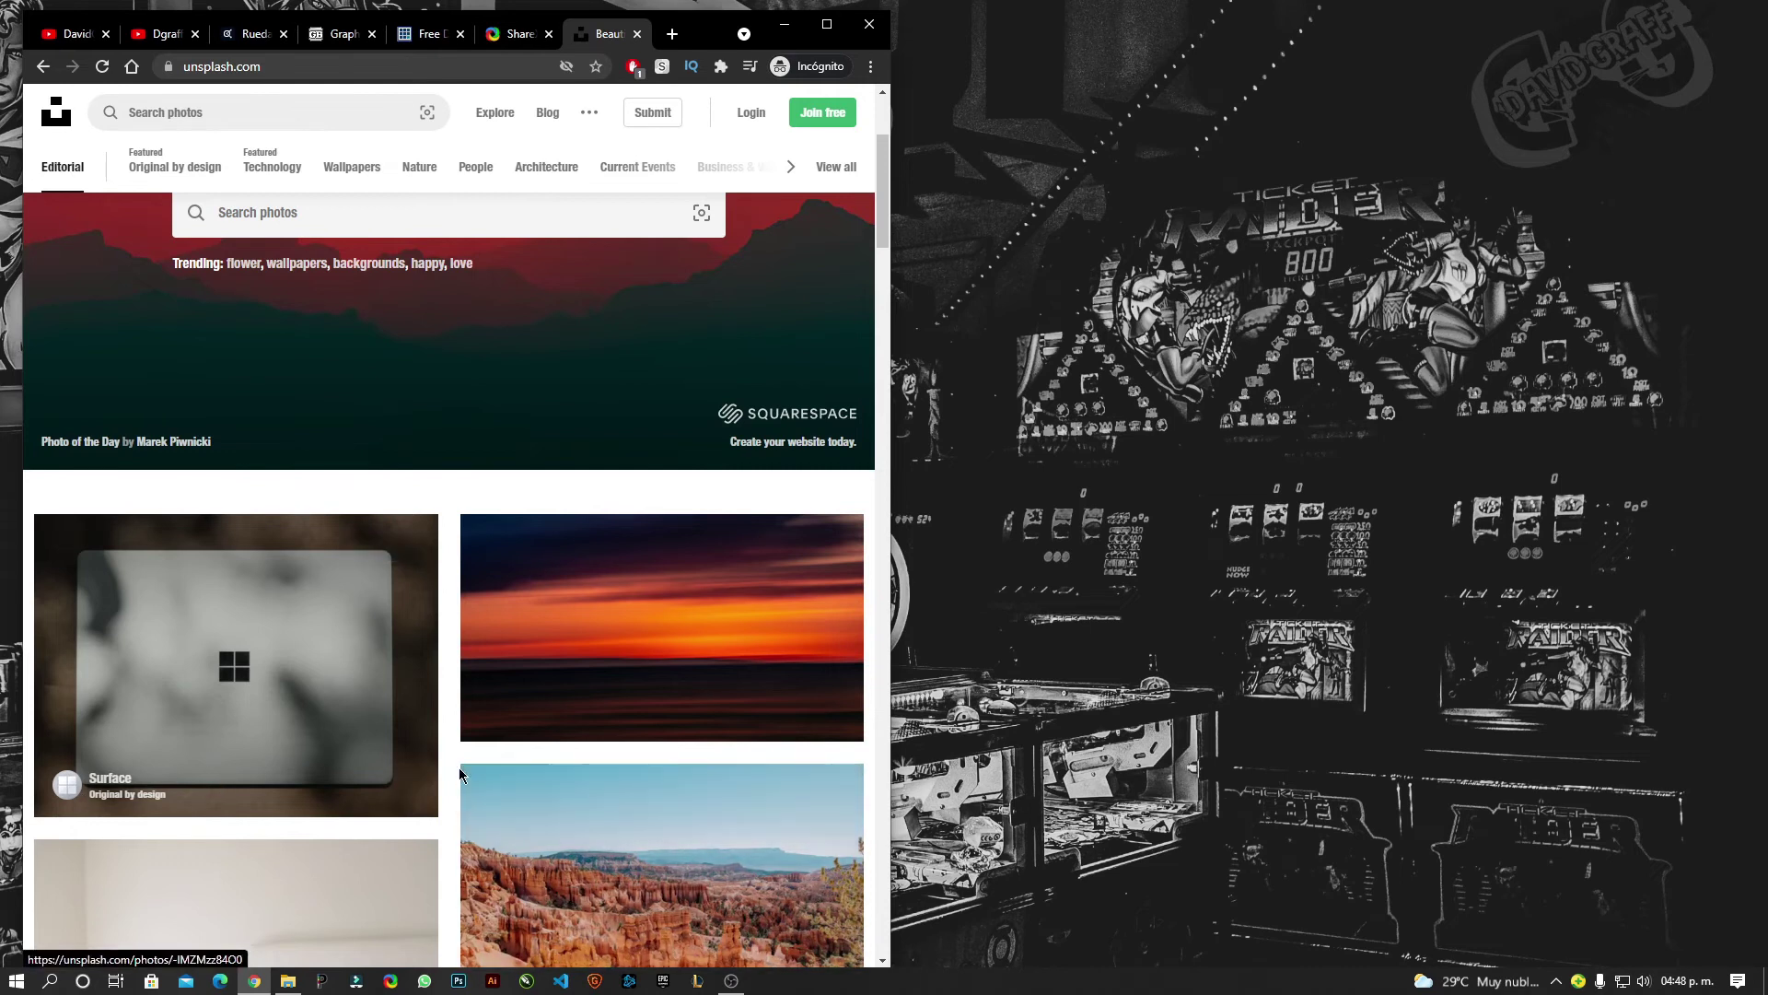
scroll(453, 781, up, 1)
scroll(453, 781, up, 2)
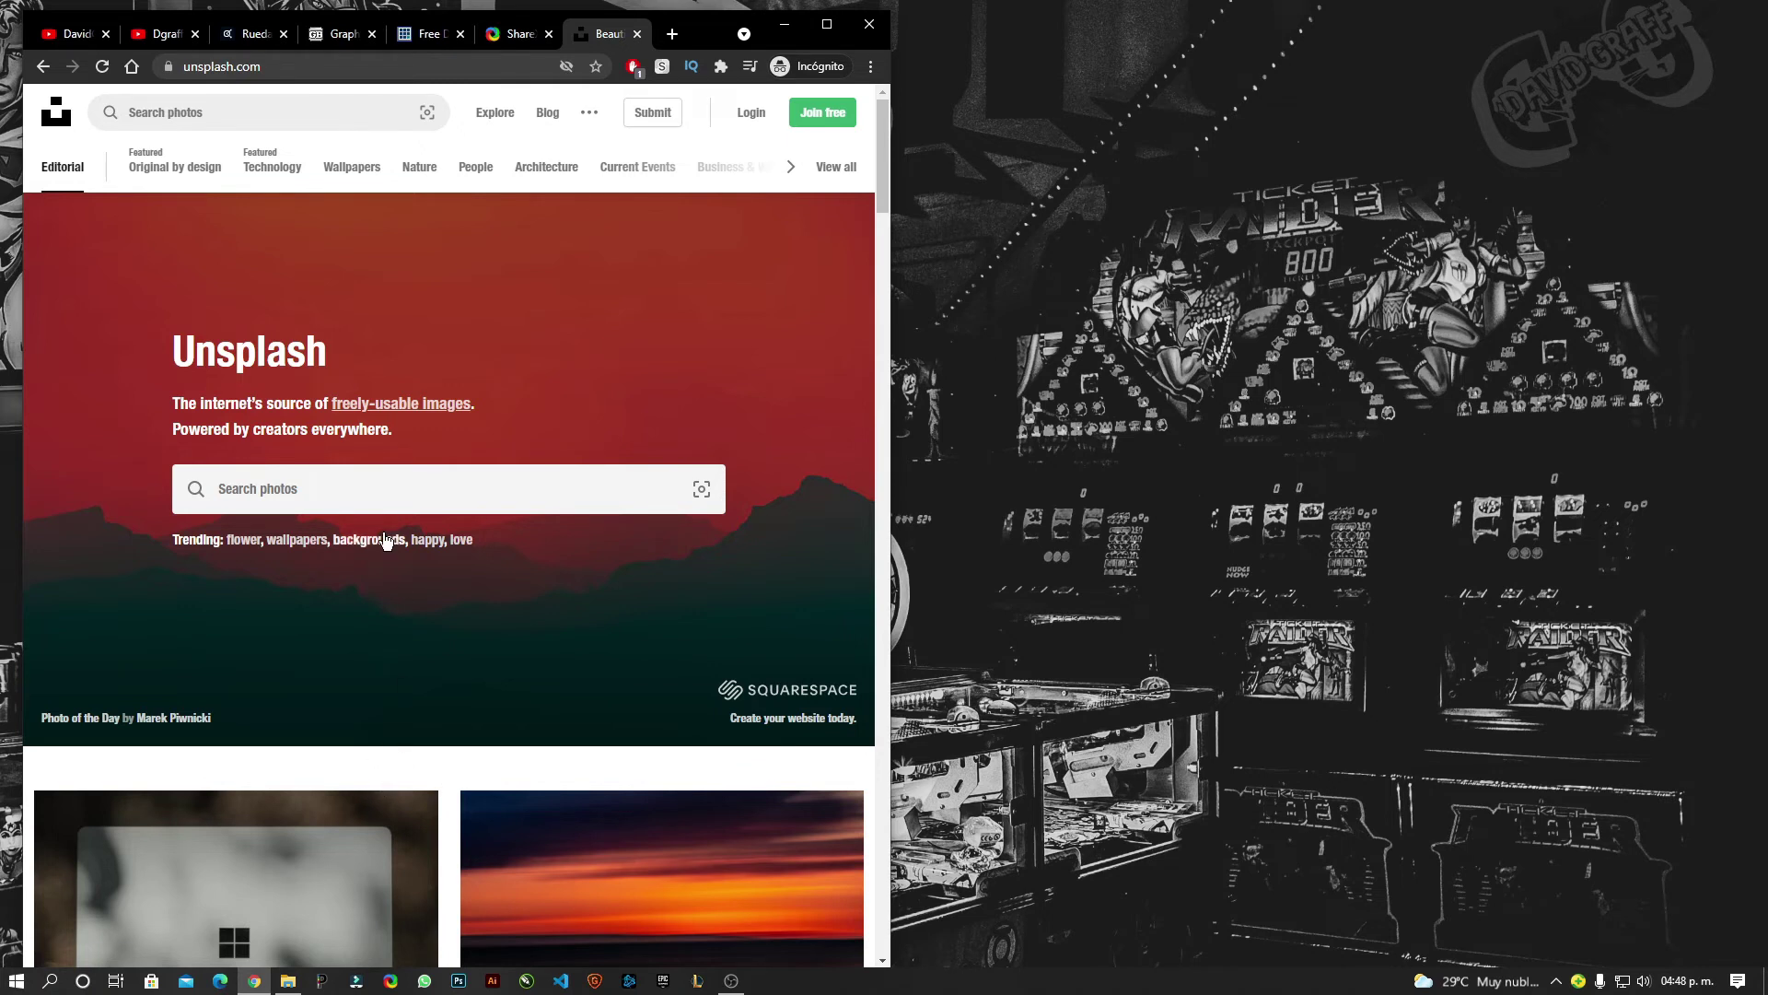
Show the trending search suggestions and page the category bar forward and back to its start.
click(374, 497)
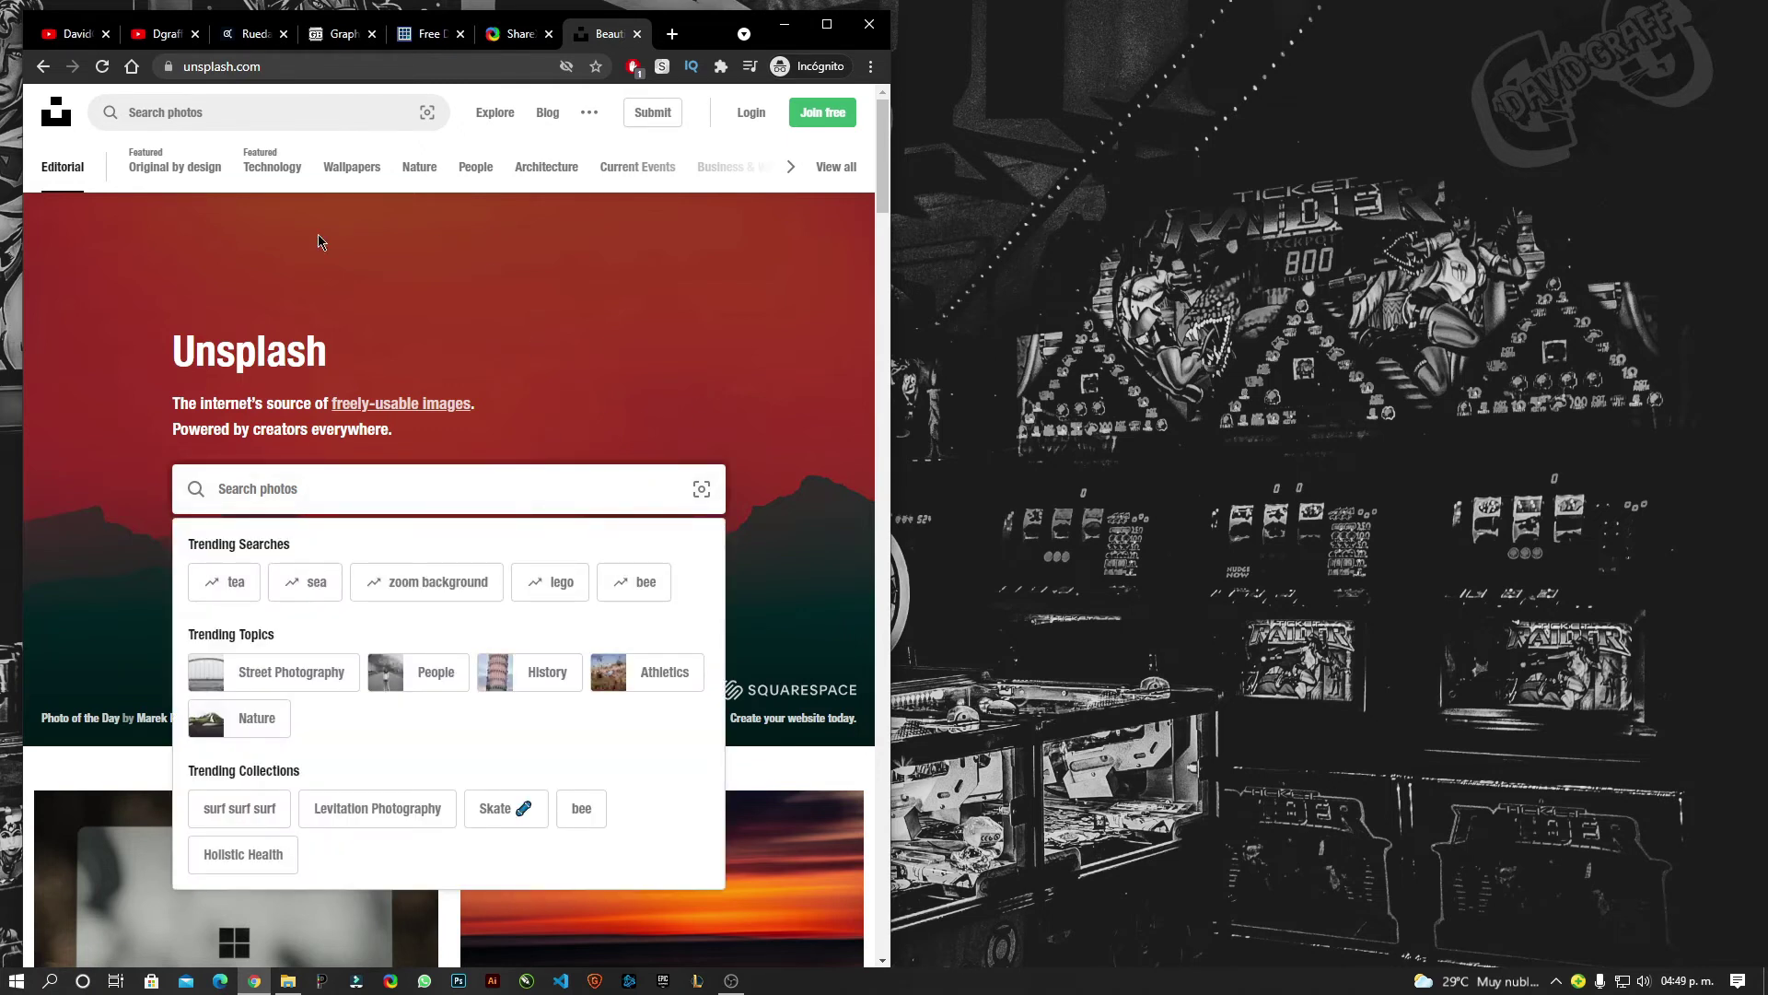
click(794, 169)
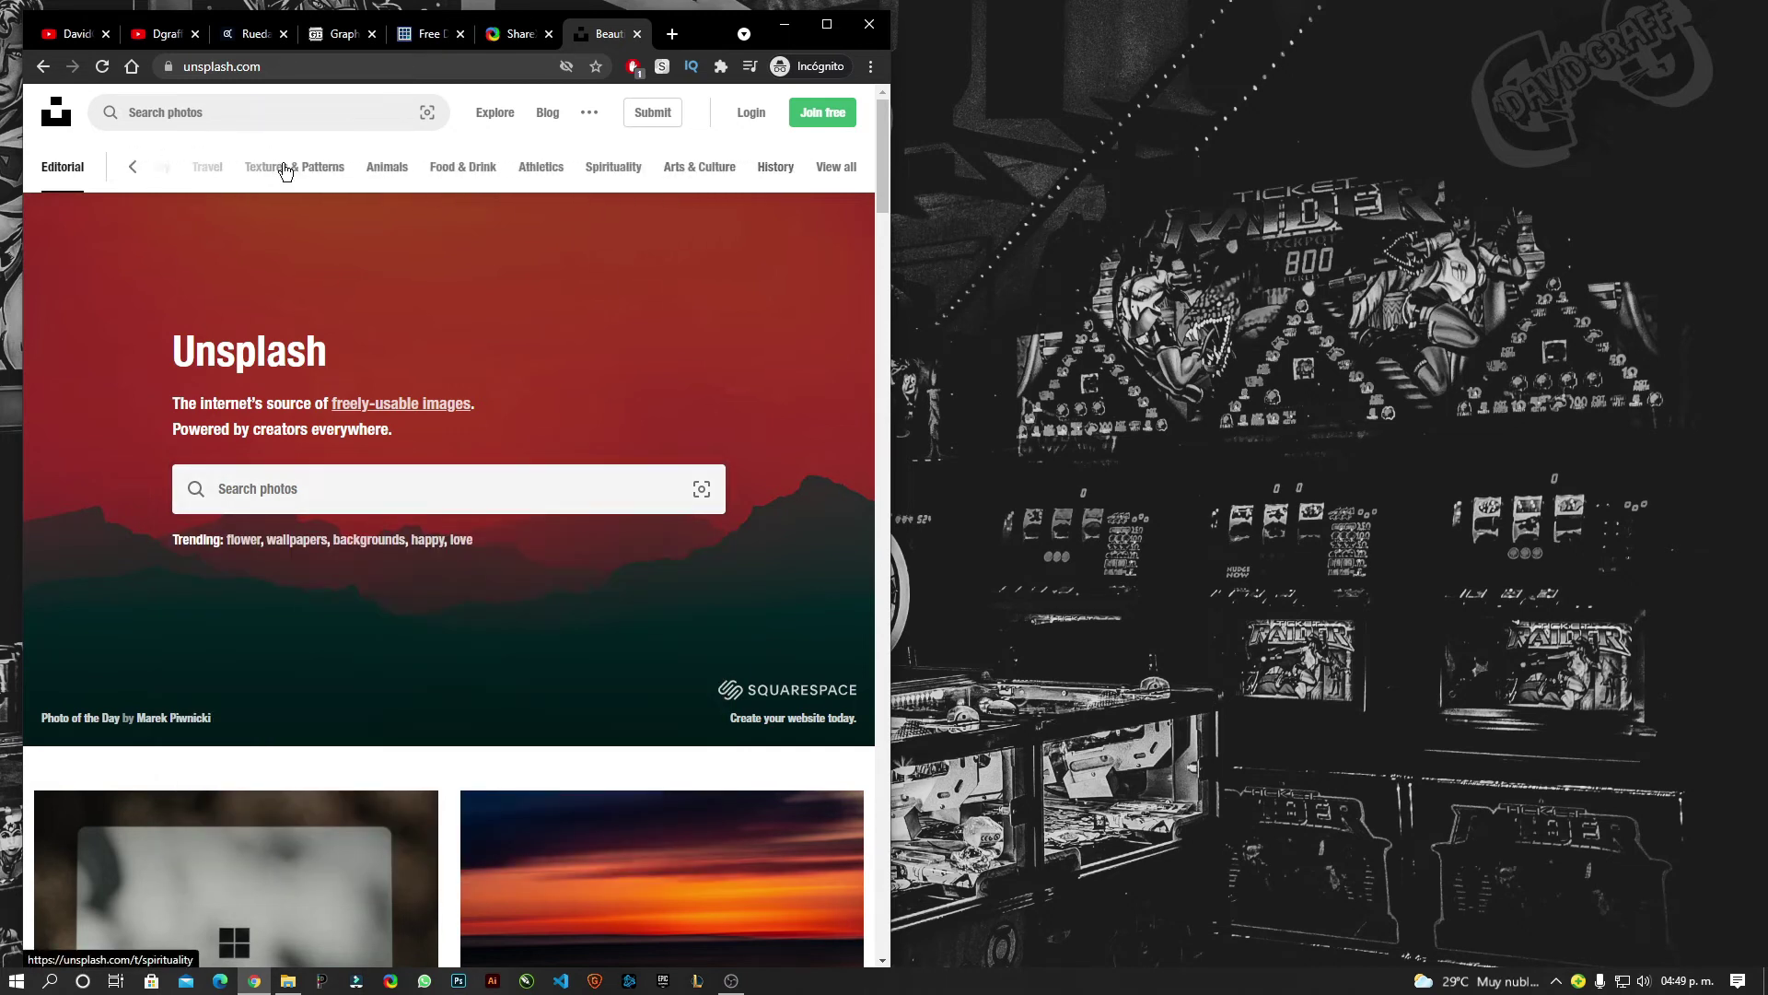
click(145, 169)
click(138, 167)
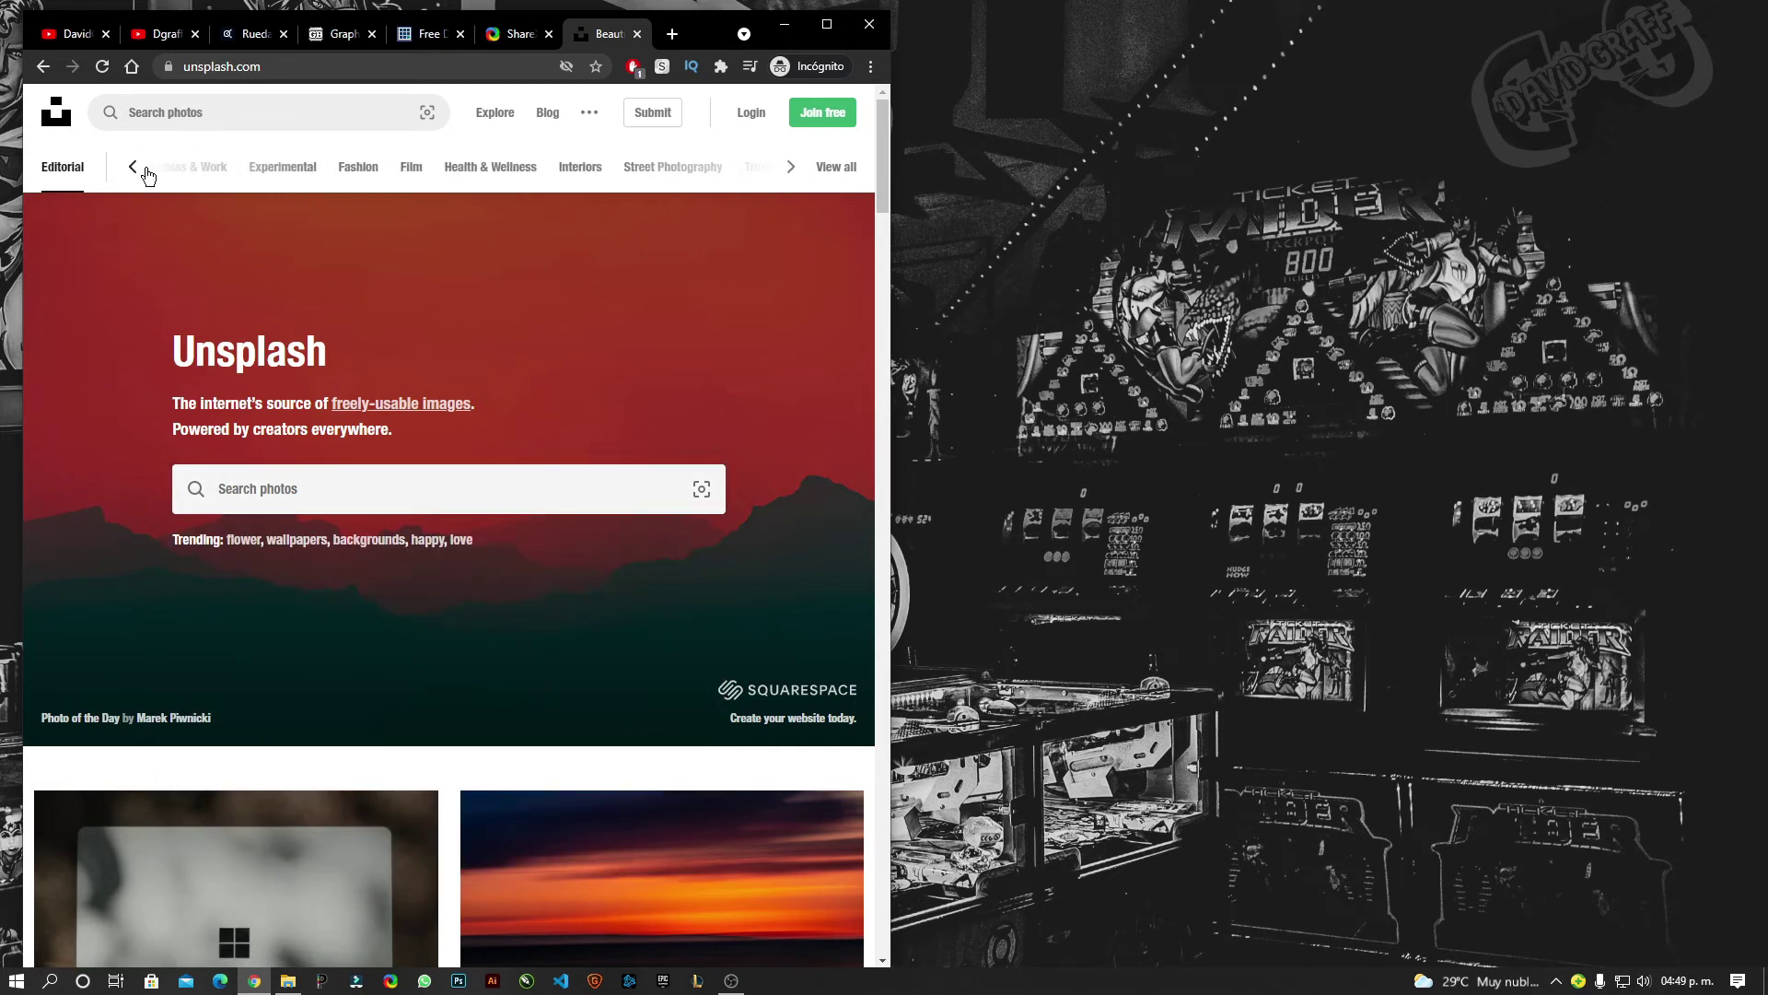
click(138, 168)
Scroll the Unsplash photo grid once more, then close the ShareX website tab.
scroll(542, 449, down, 5)
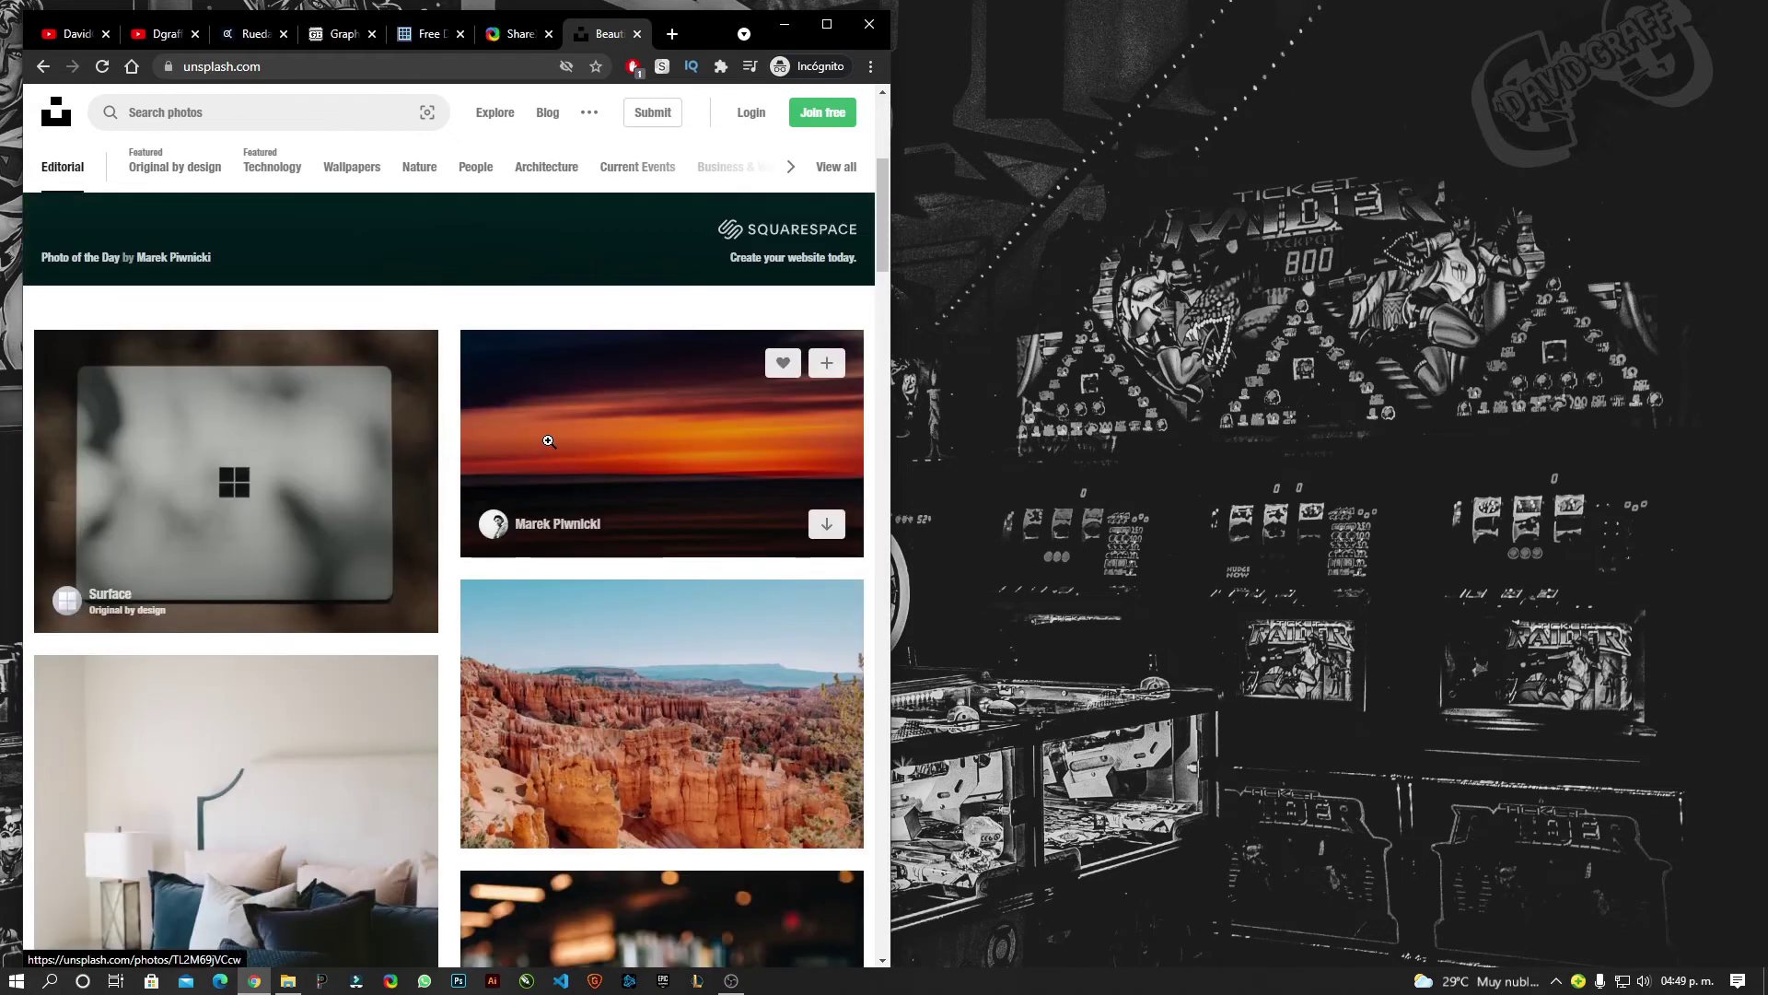
scroll(551, 456, down, 6)
scroll(551, 456, down, 5)
scroll(550, 456, down, 5)
scroll(552, 455, up, 5)
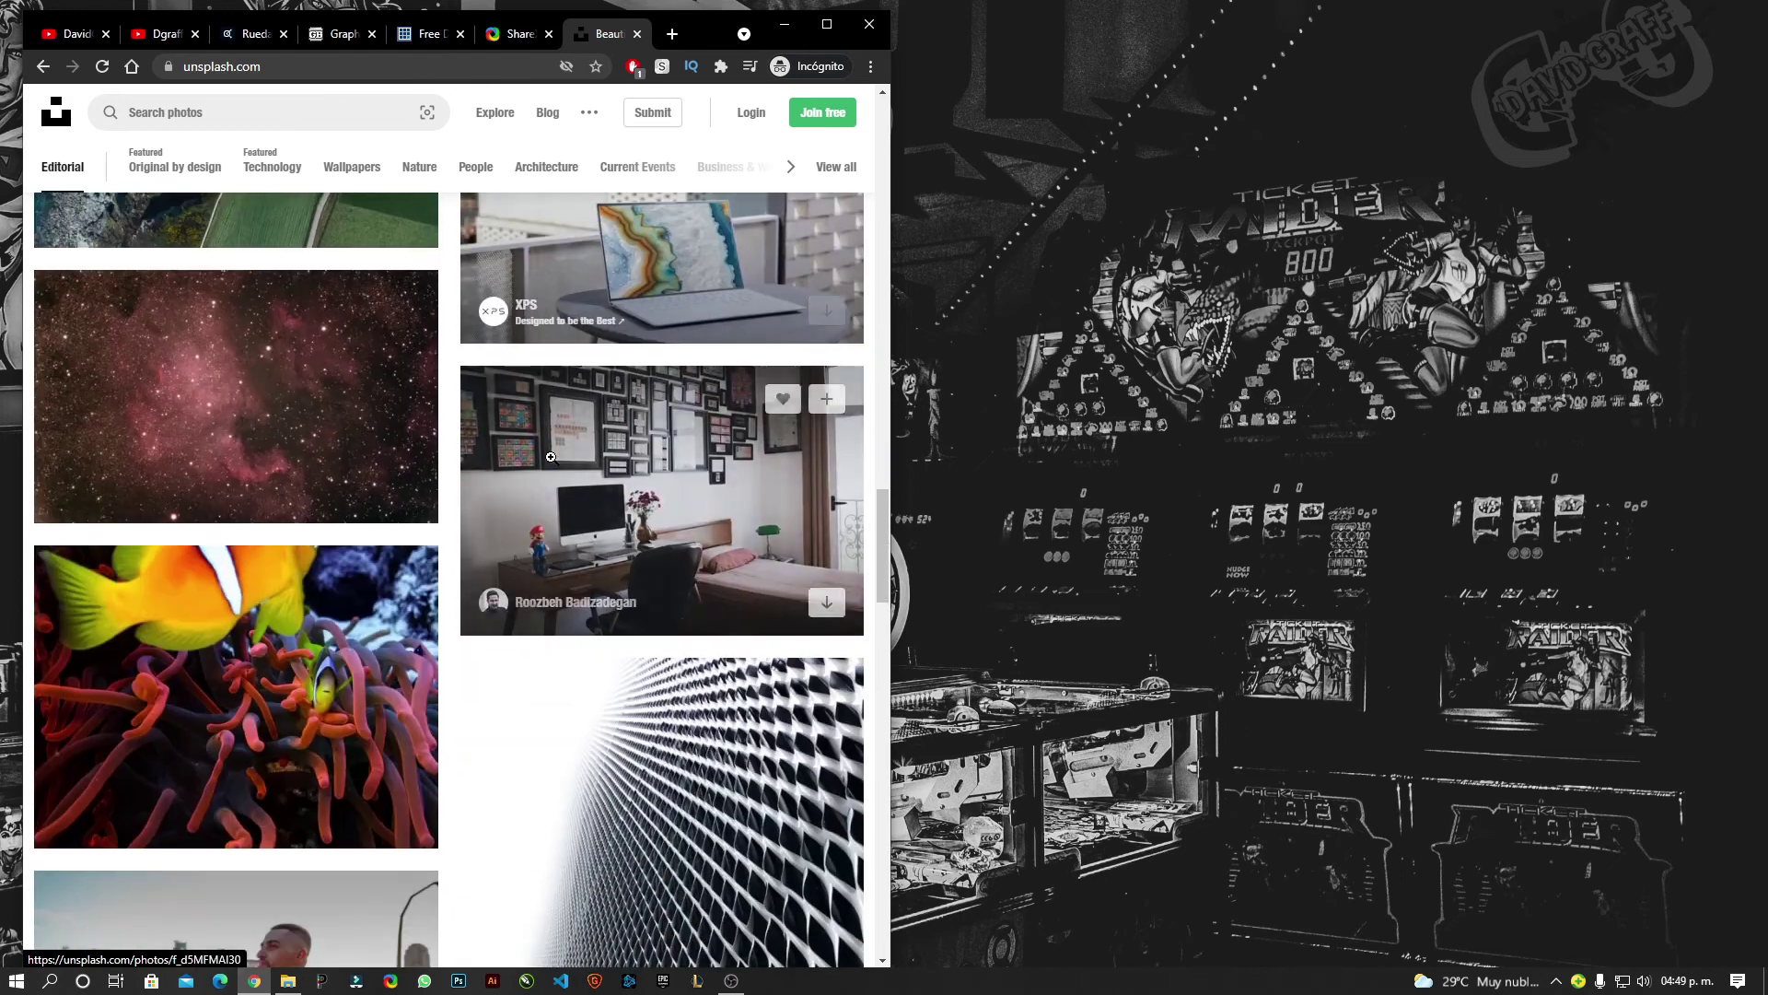
scroll(549, 450, up, 5)
scroll(549, 450, up, 10)
click(511, 34)
click(549, 34)
Close the Unsplash tab and dismiss blugraphic's resource categories side menu.
click(549, 34)
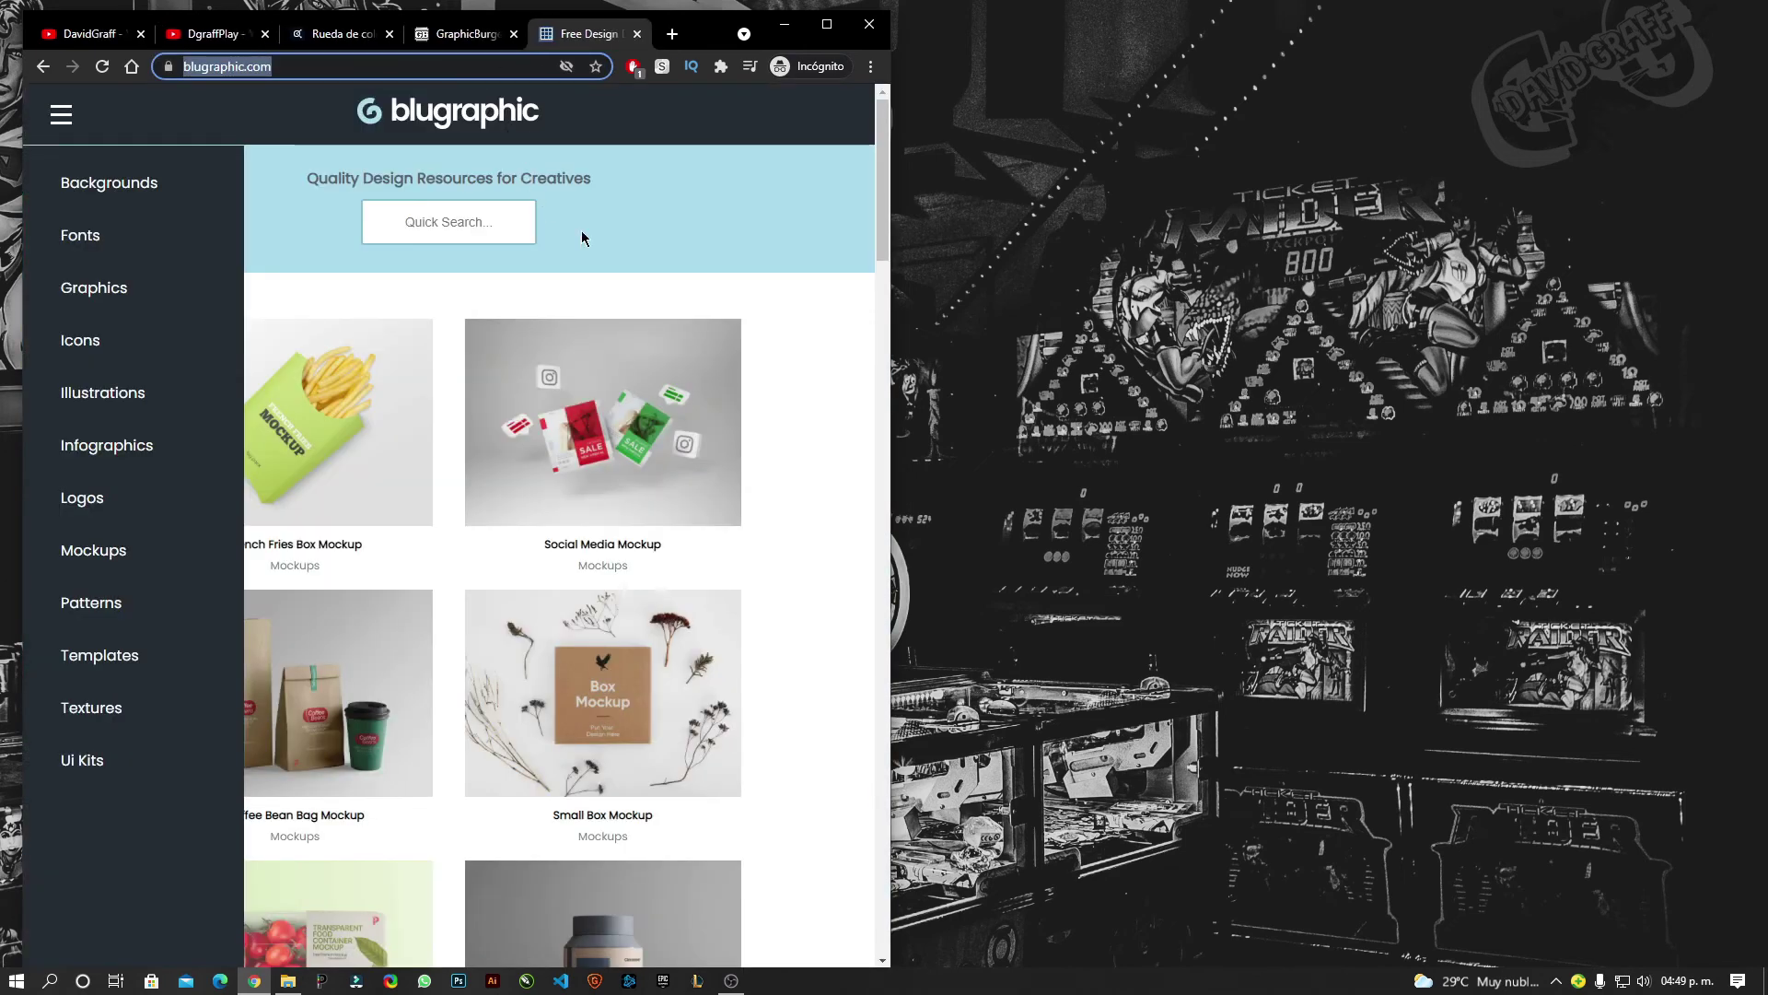
click(782, 414)
scroll(520, 326, down, 1)
scroll(520, 325, down, 3)
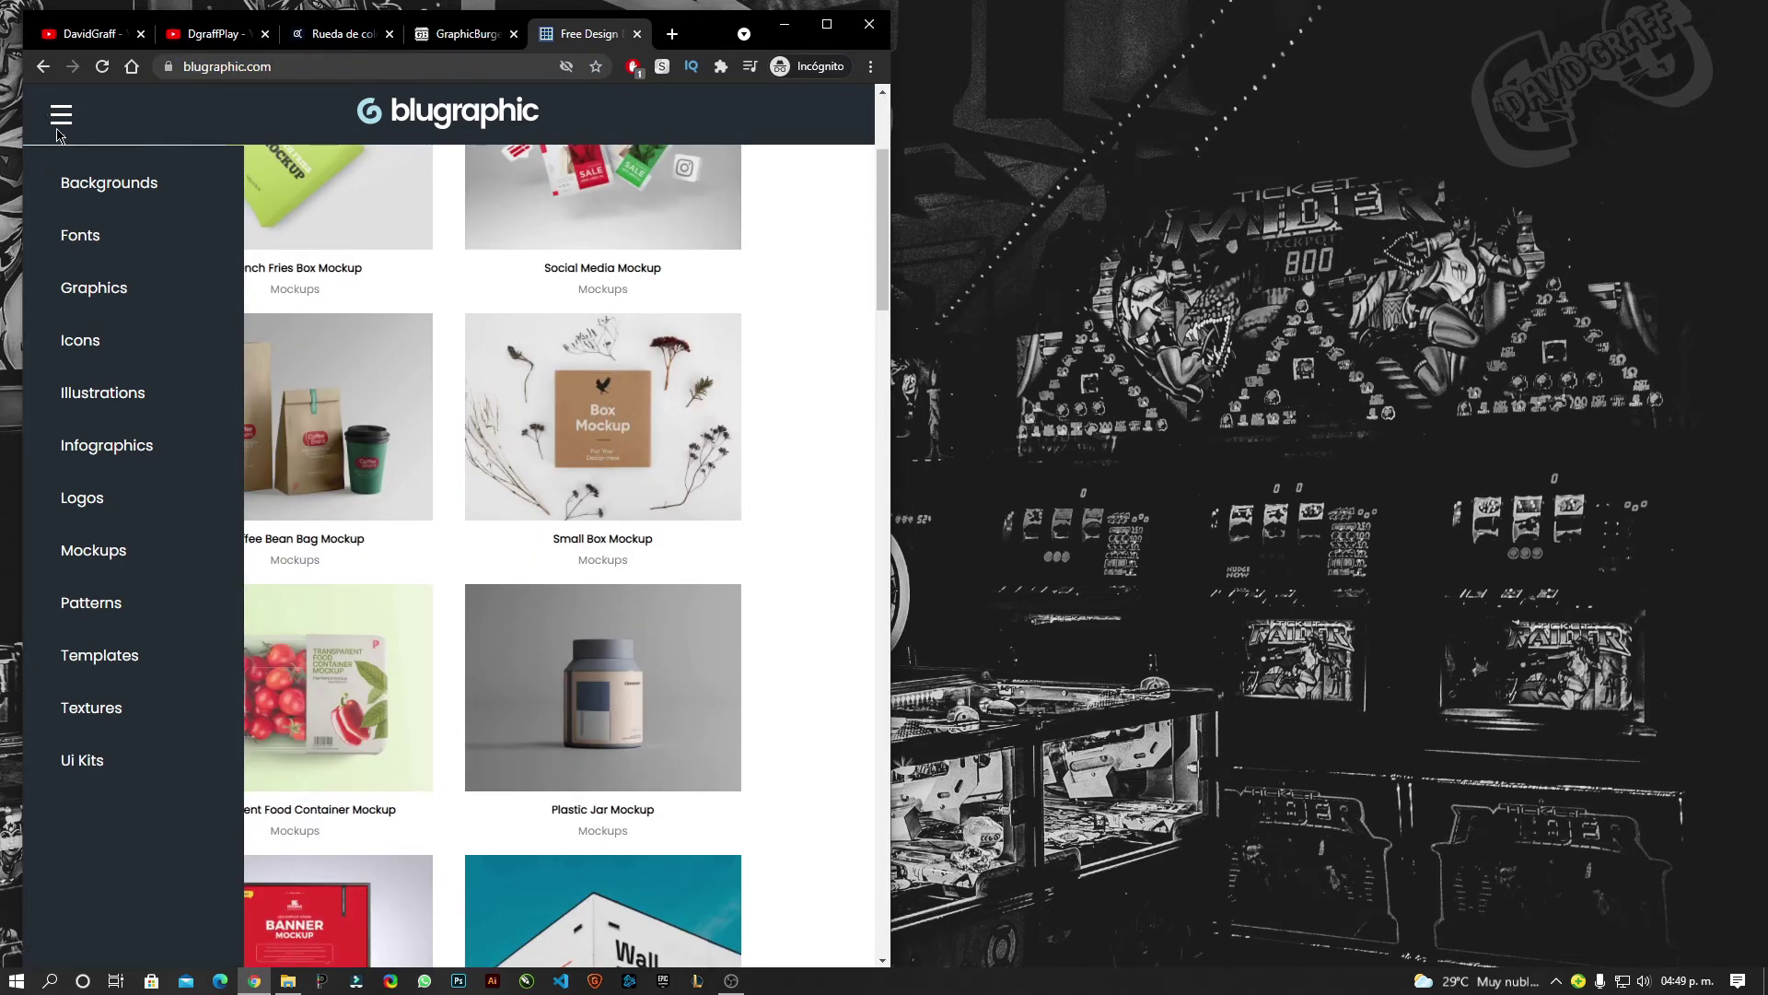
click(51, 119)
Scroll through blugraphic's mockup listings, briefly trying and dismissing the resource search.
scroll(679, 405, down, 6)
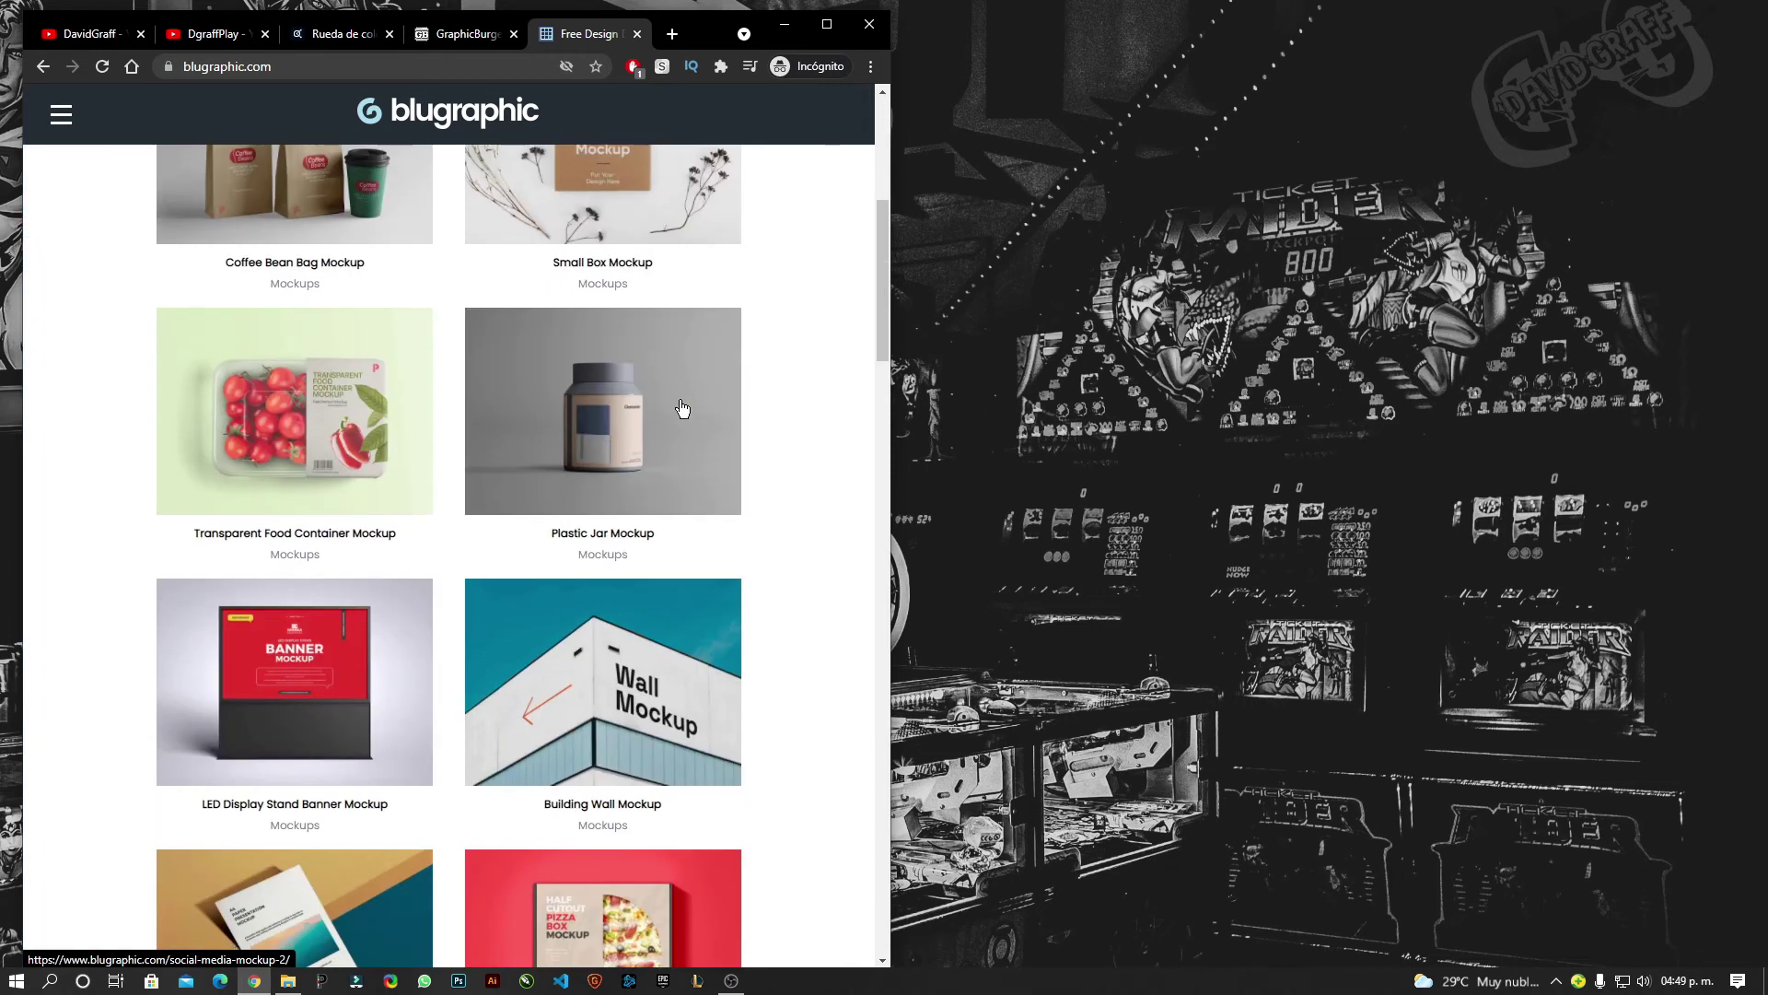
scroll(683, 408, down, 5)
scroll(682, 407, down, 3)
scroll(682, 407, down, 5)
scroll(680, 406, down, 7)
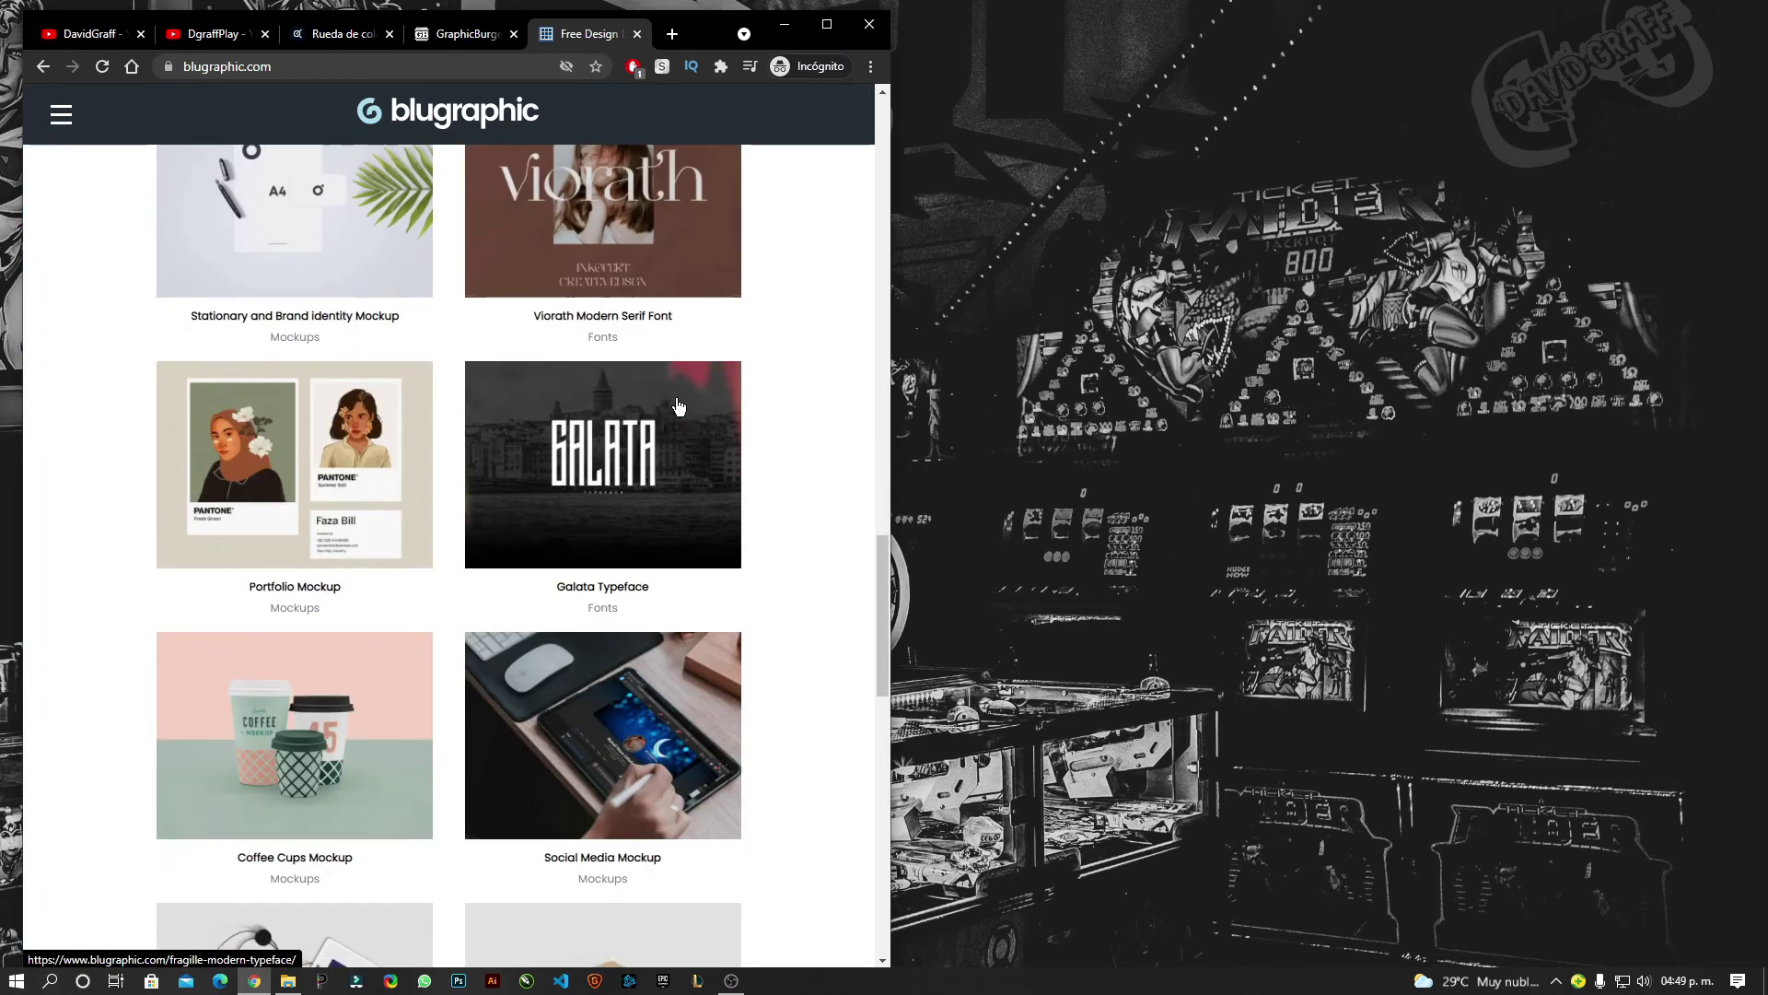
scroll(677, 405, down, 4)
scroll(676, 405, down, 2)
scroll(672, 406, down, 5)
scroll(668, 404, down, 4)
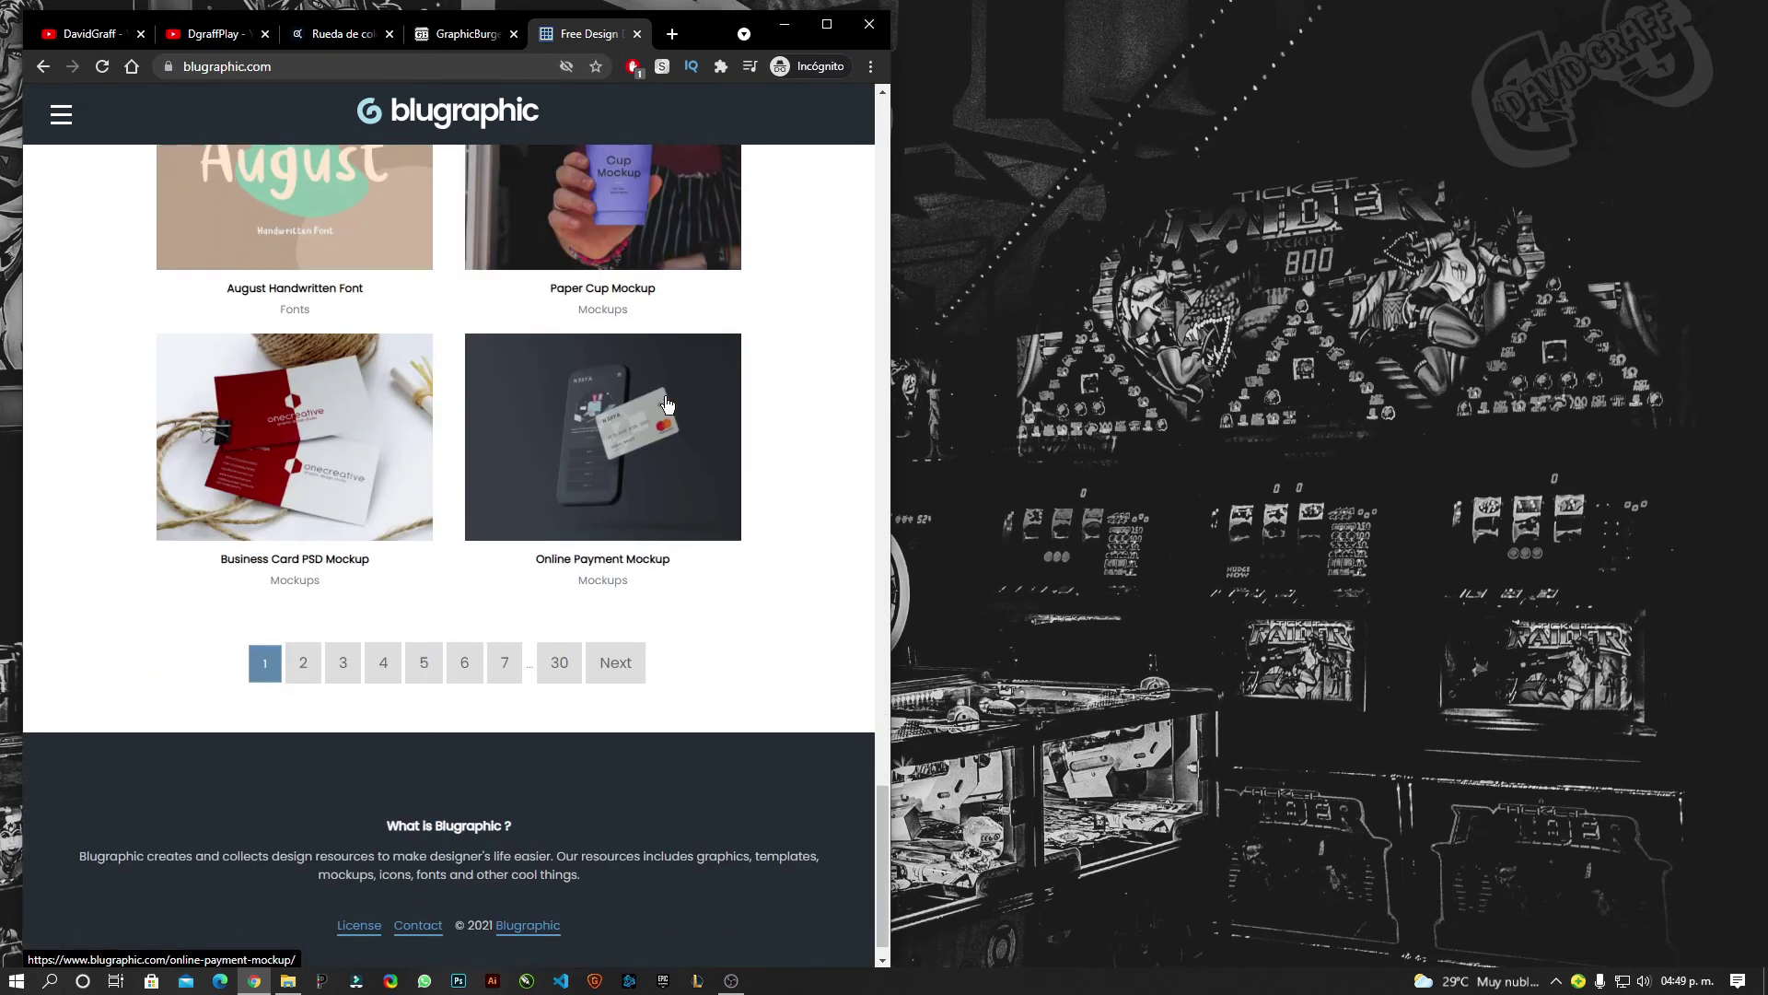
scroll(553, 378, up, 20)
scroll(455, 352, up, 10)
click(436, 231)
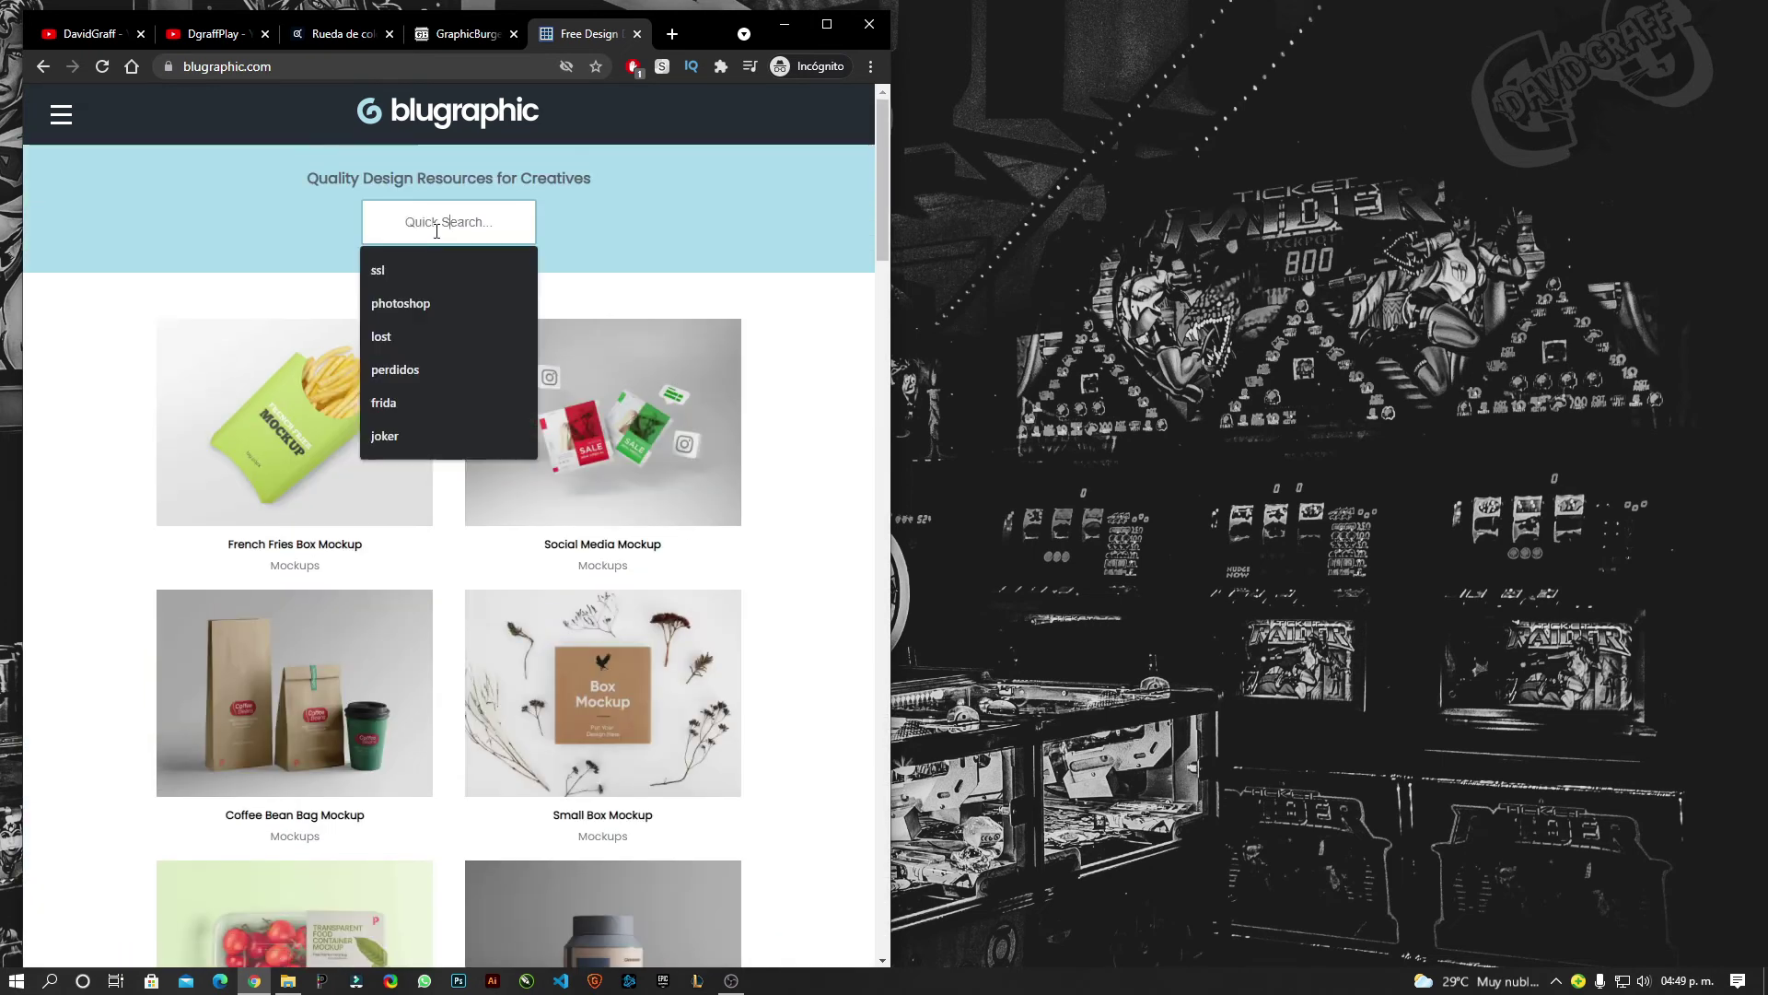
click(801, 398)
scroll(798, 396, down, 4)
scroll(645, 369, down, 6)
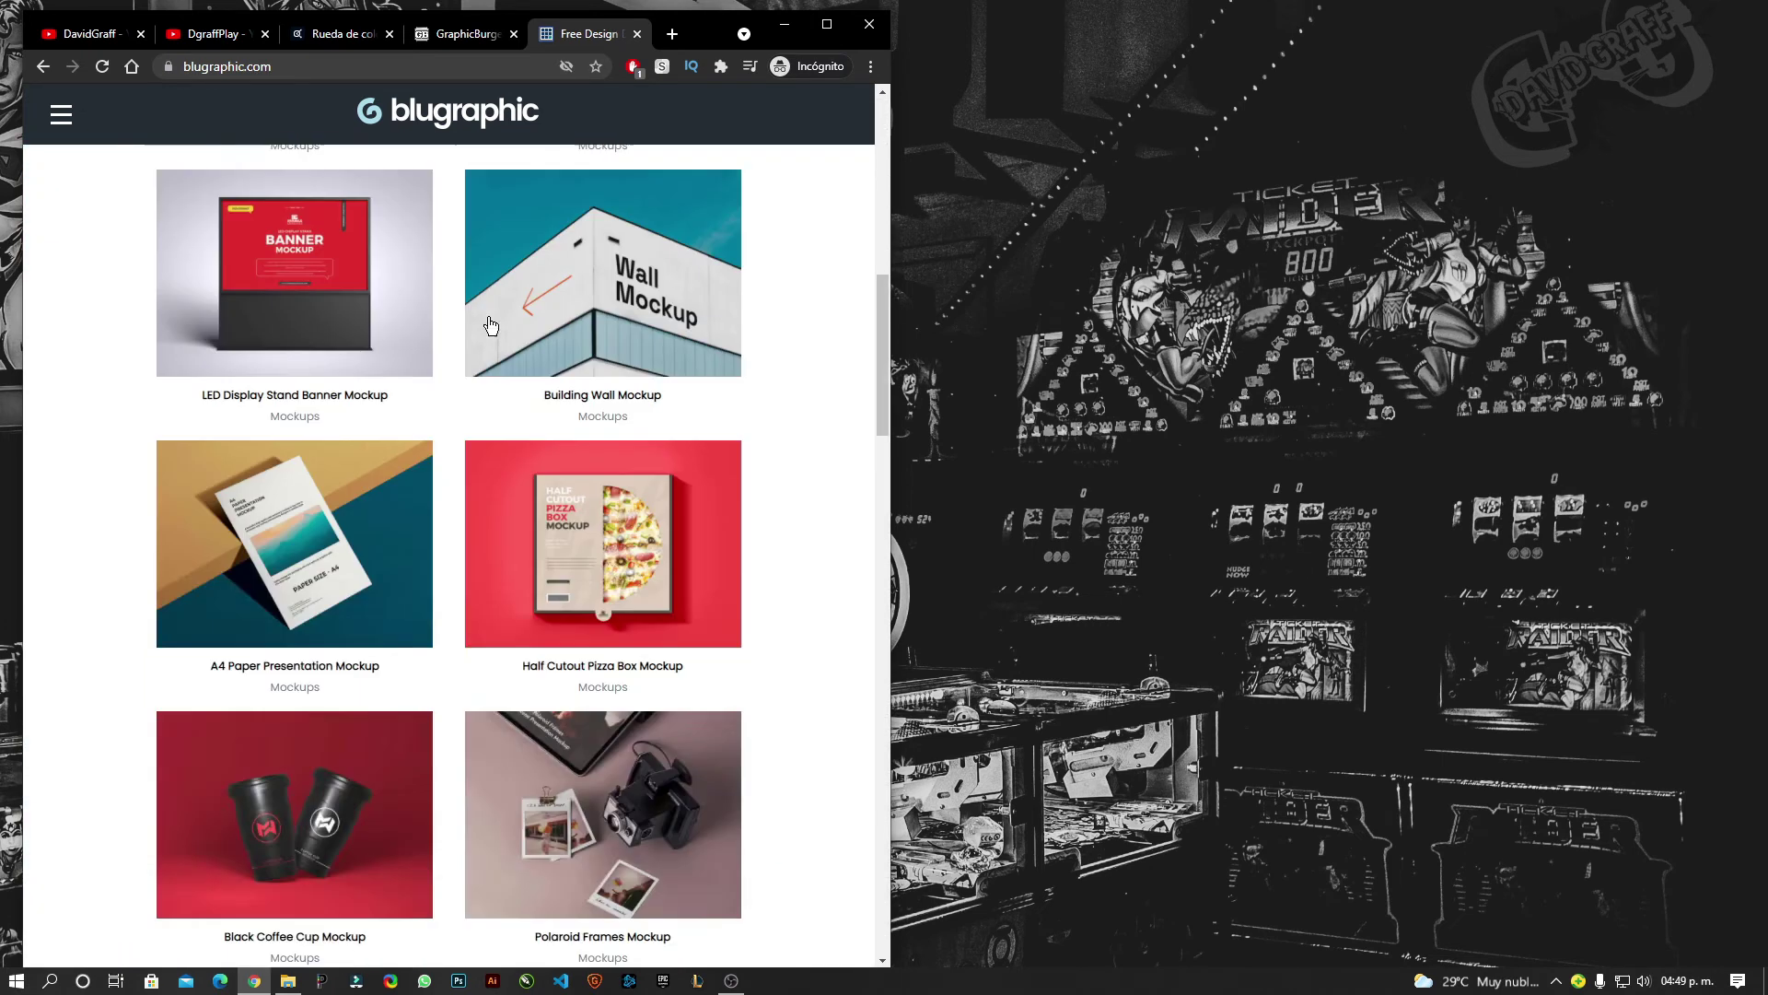
scroll(491, 329, down, 5)
scroll(489, 329, down, 5)
Open the Business Card PSD Mockup page and scroll down to the Designer Ultimate Package banner and back.
click(336, 507)
scroll(451, 590, down, 2)
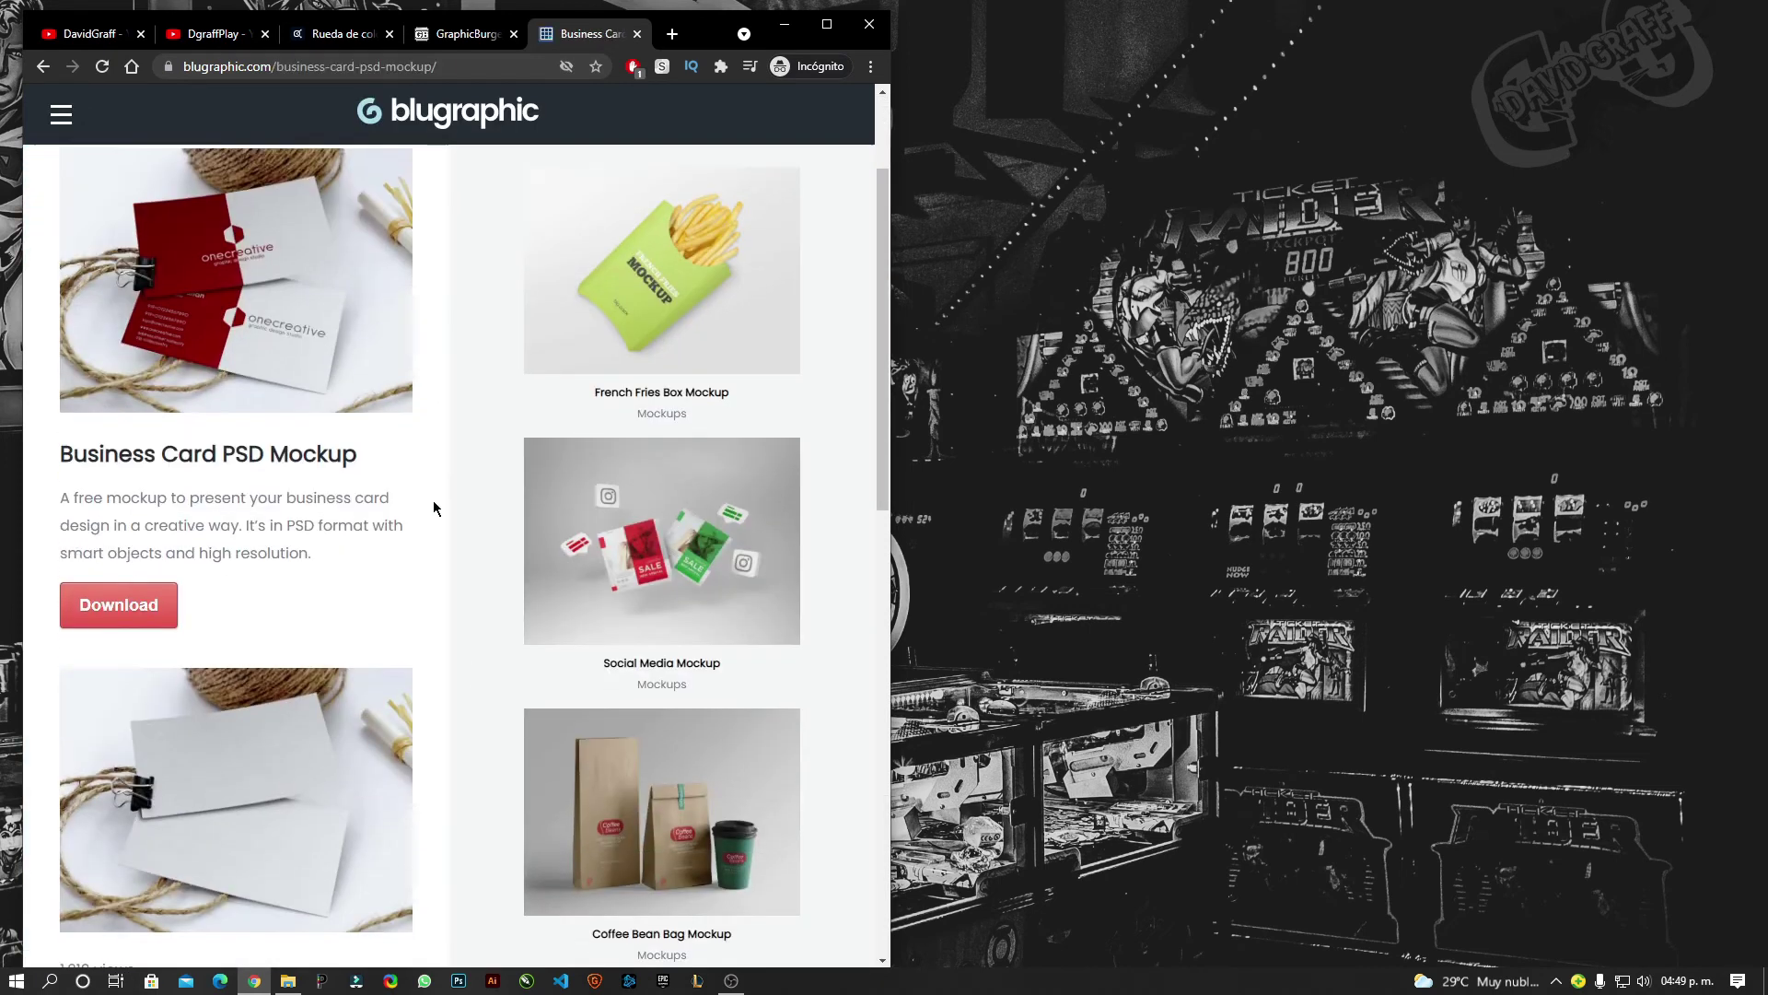
scroll(358, 600, down, 1)
scroll(361, 595, down, 1)
scroll(368, 507, up, 1)
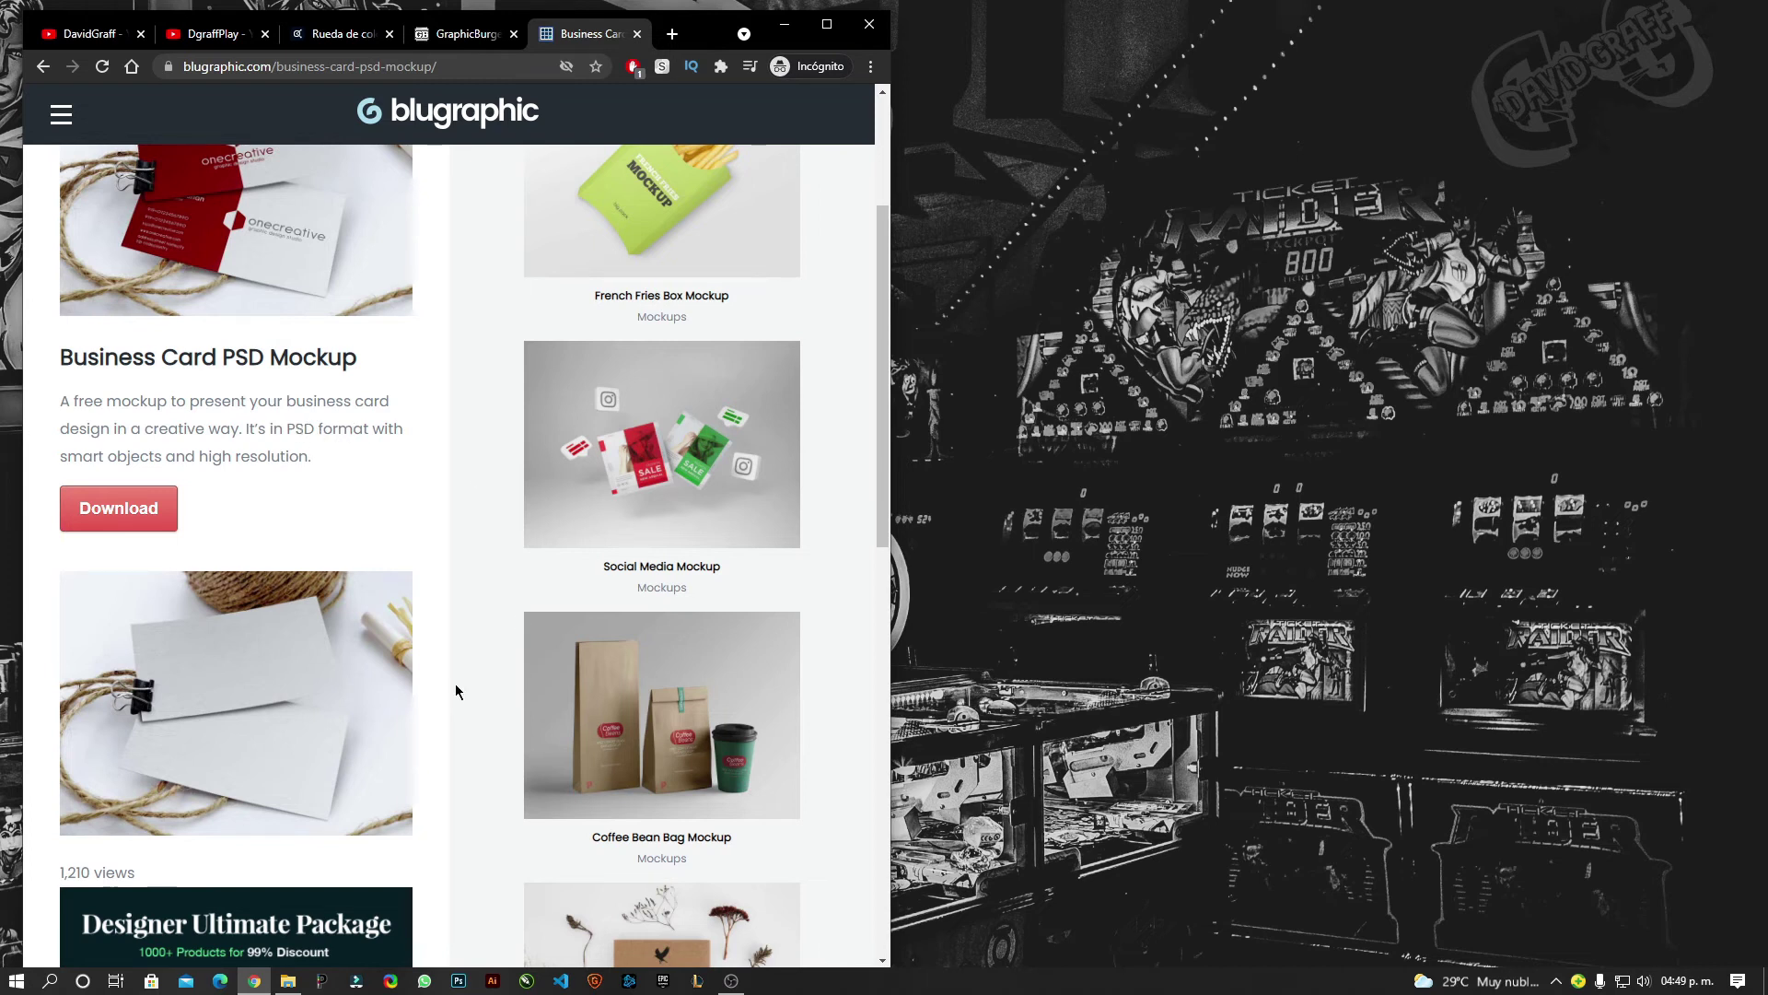
scroll(442, 663, down, 3)
scroll(428, 630, down, 1)
scroll(433, 619, up, 7)
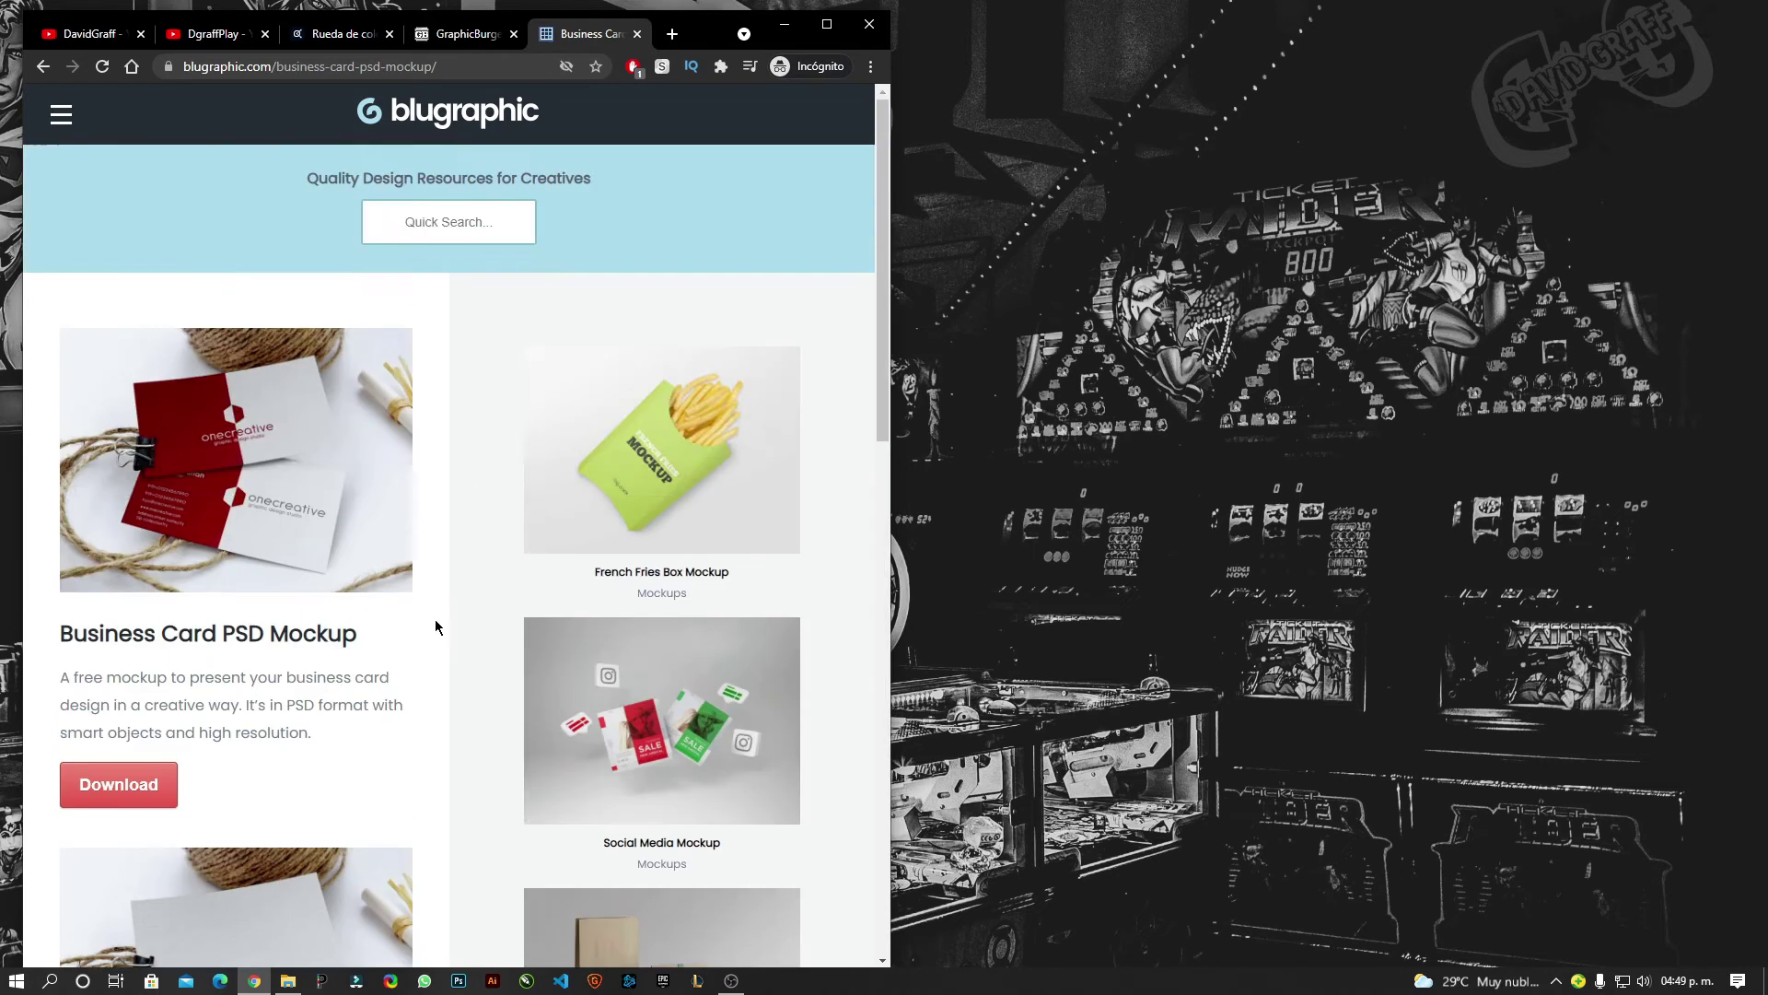
scroll(436, 626, down, 5)
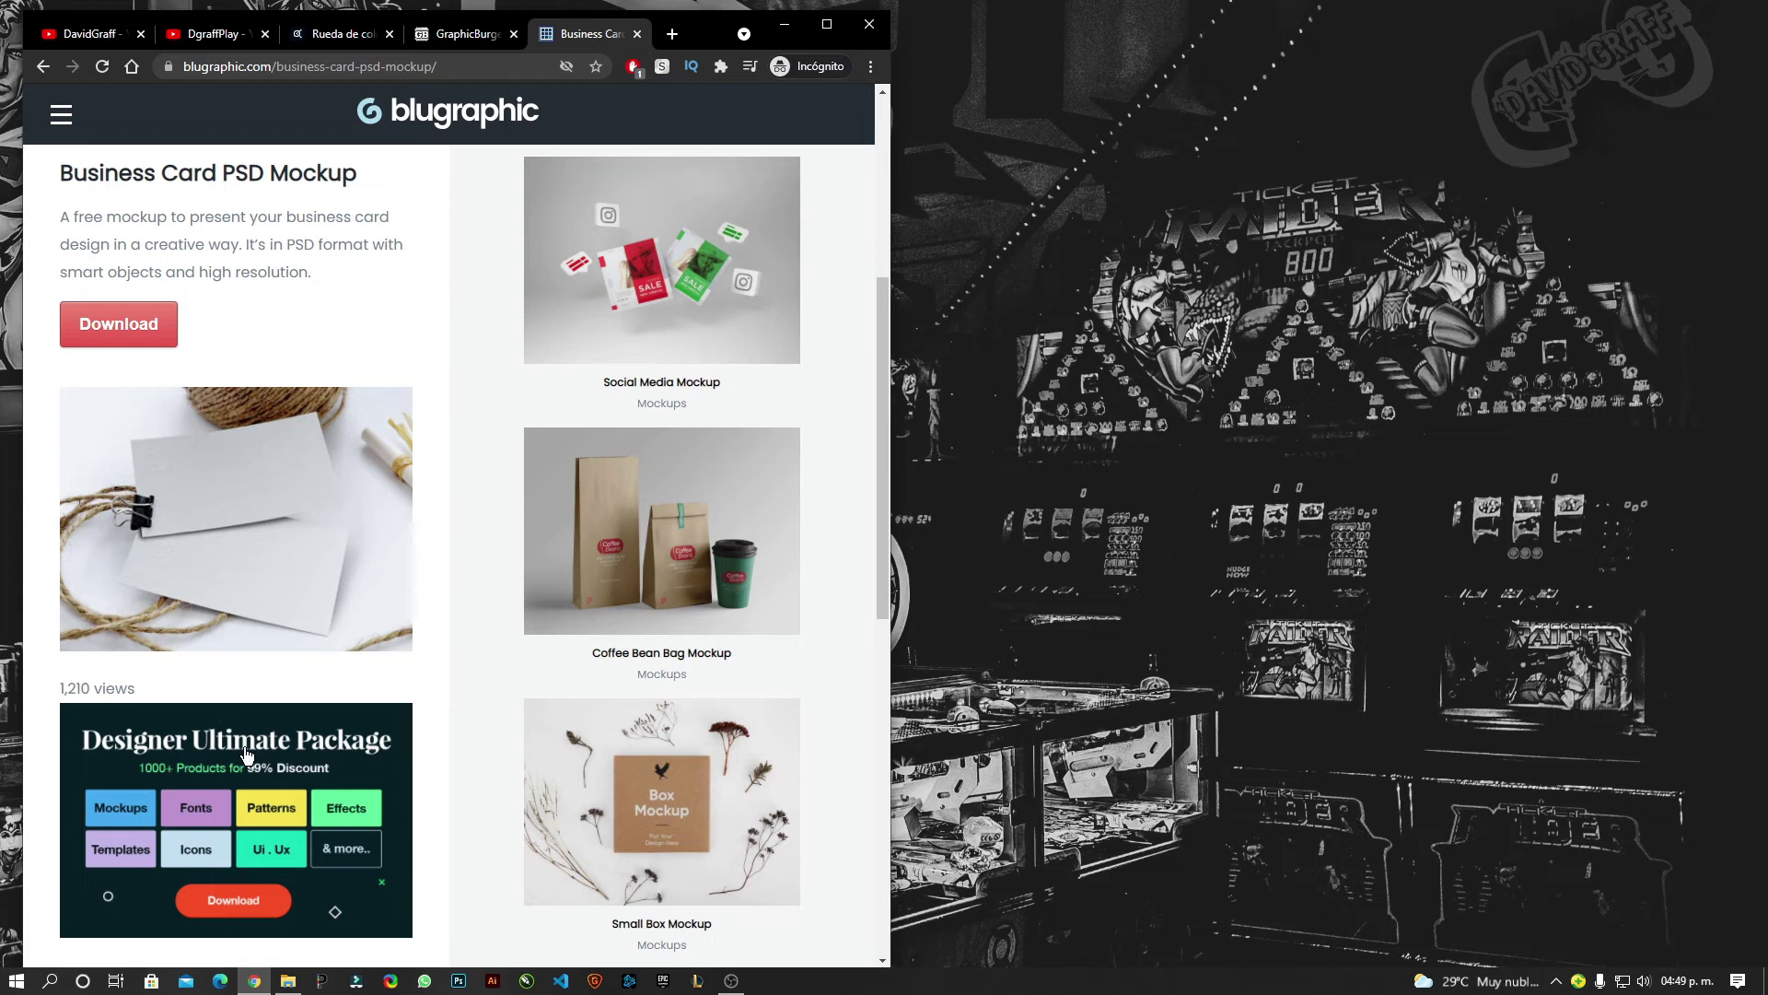
scroll(356, 679, up, 5)
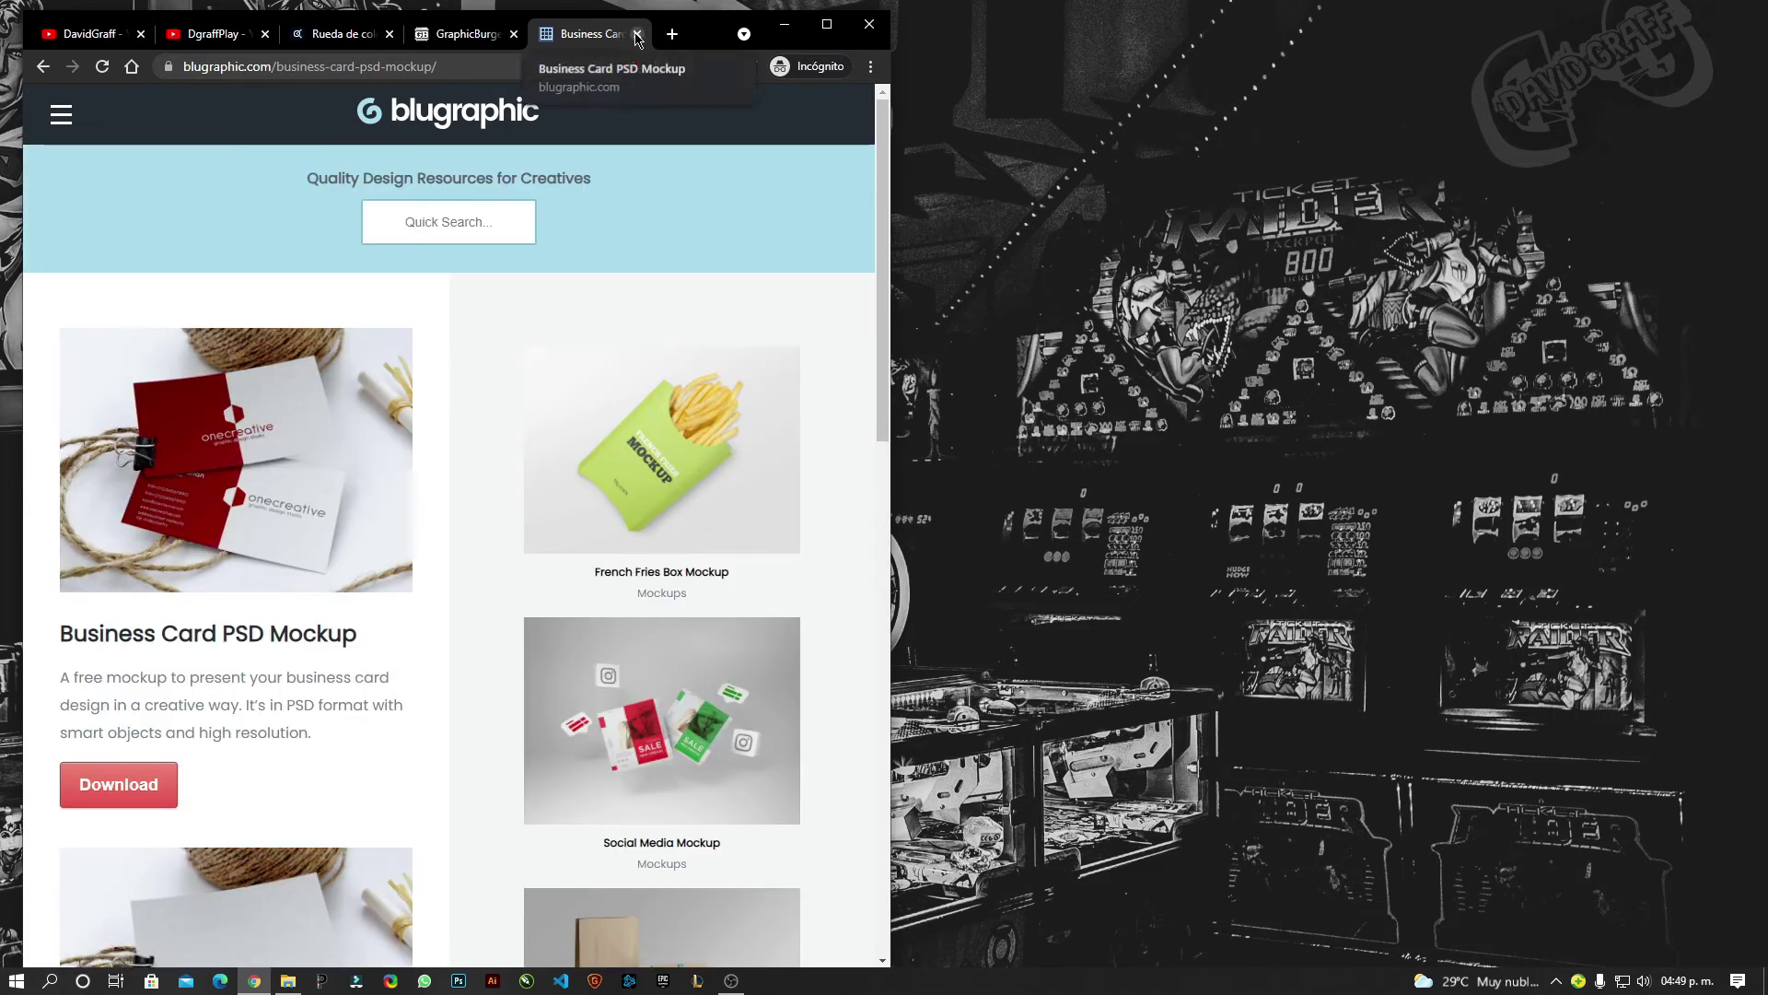
click(465, 34)
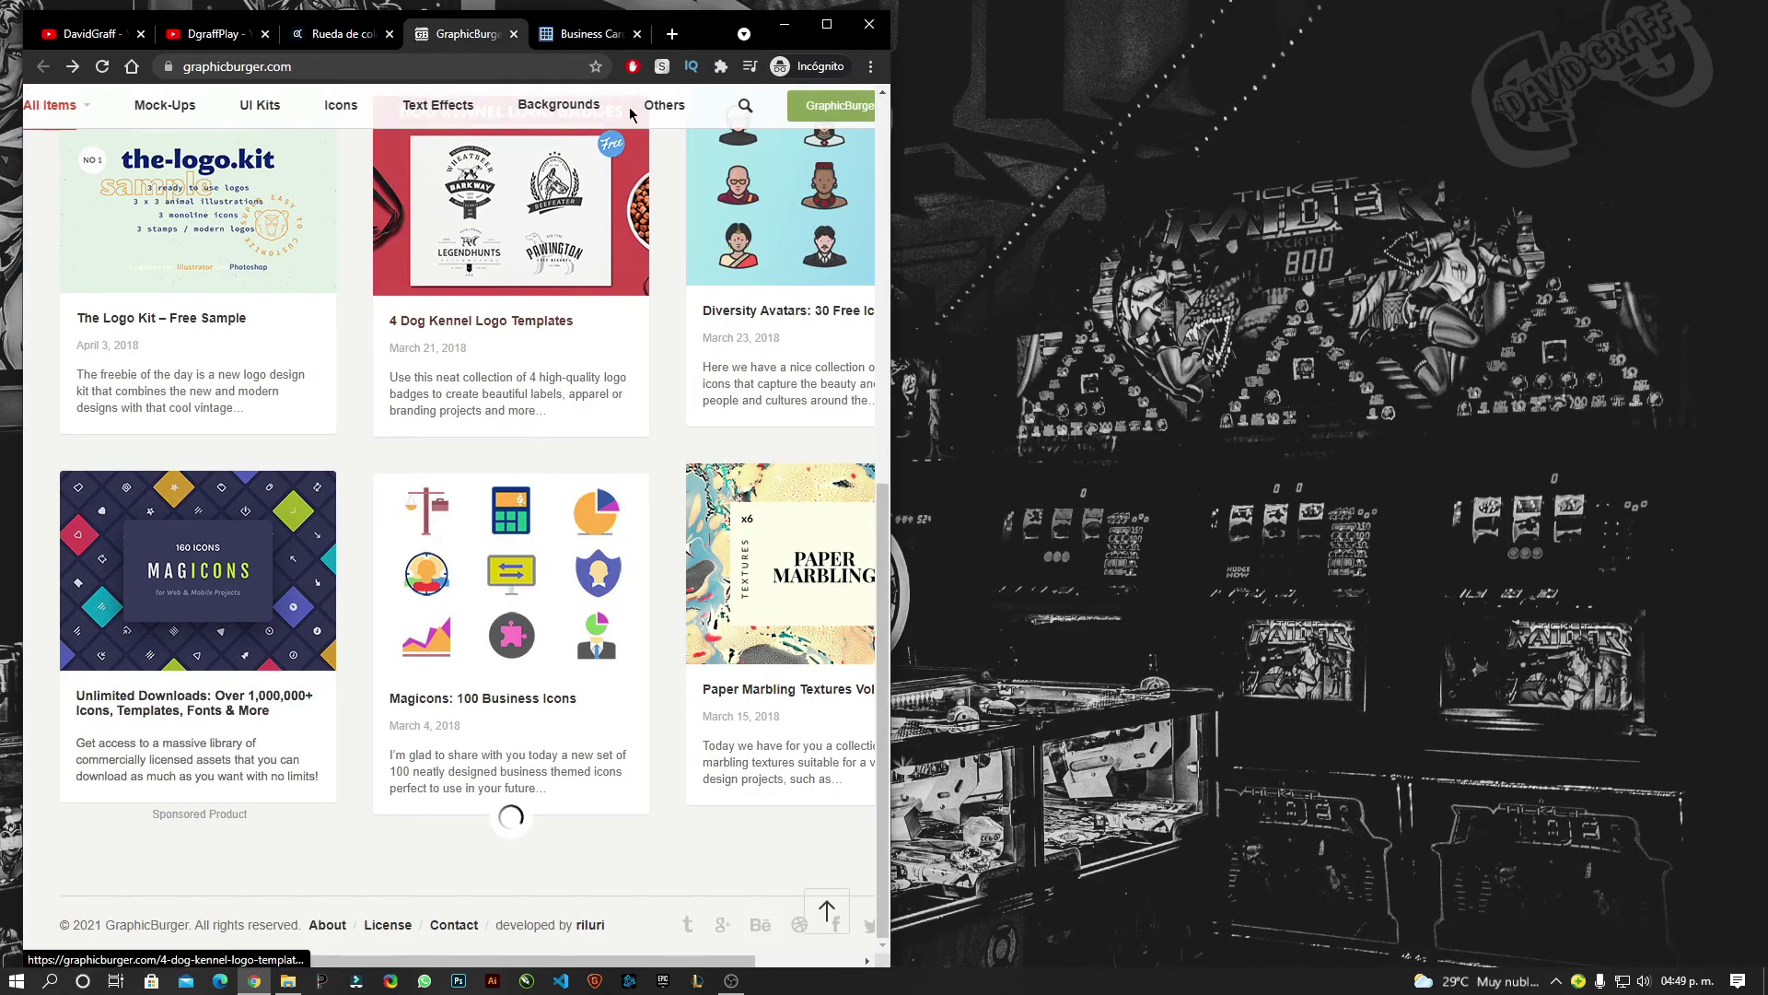
Scroll through the GraphicBurger free design resource cards.
click(566, 37)
key(ctrl+shift+Tab)
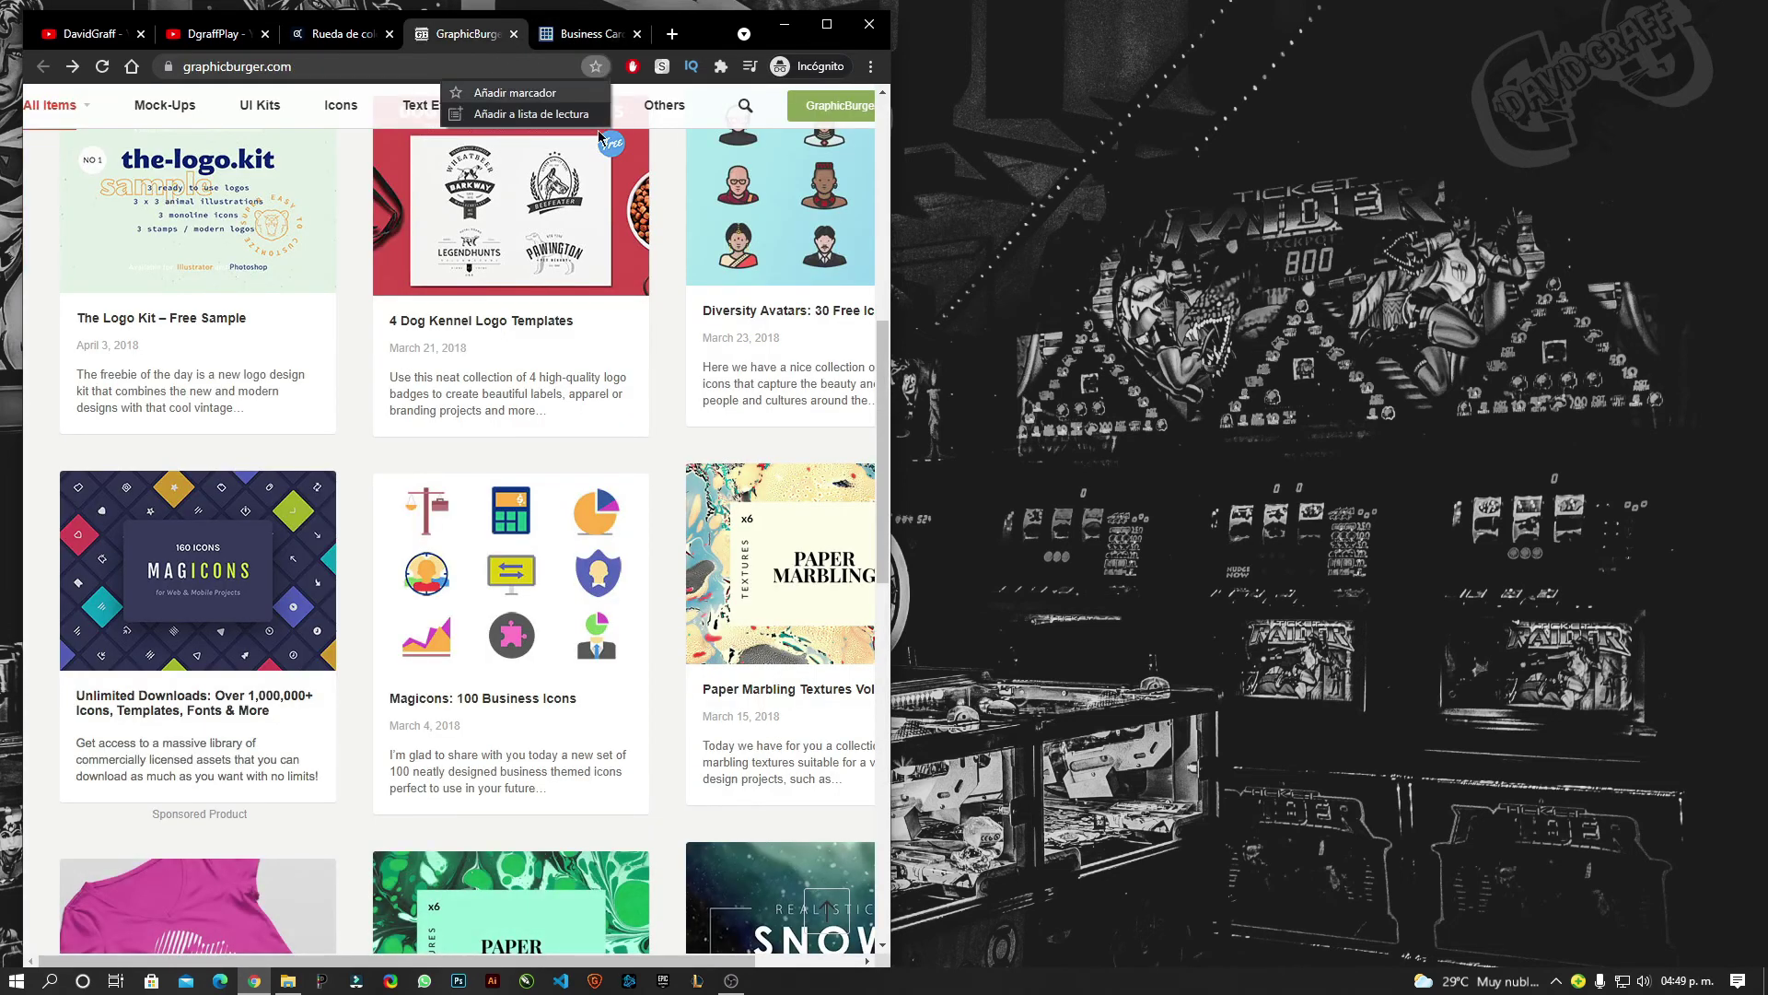
scroll(685, 491, up, 8)
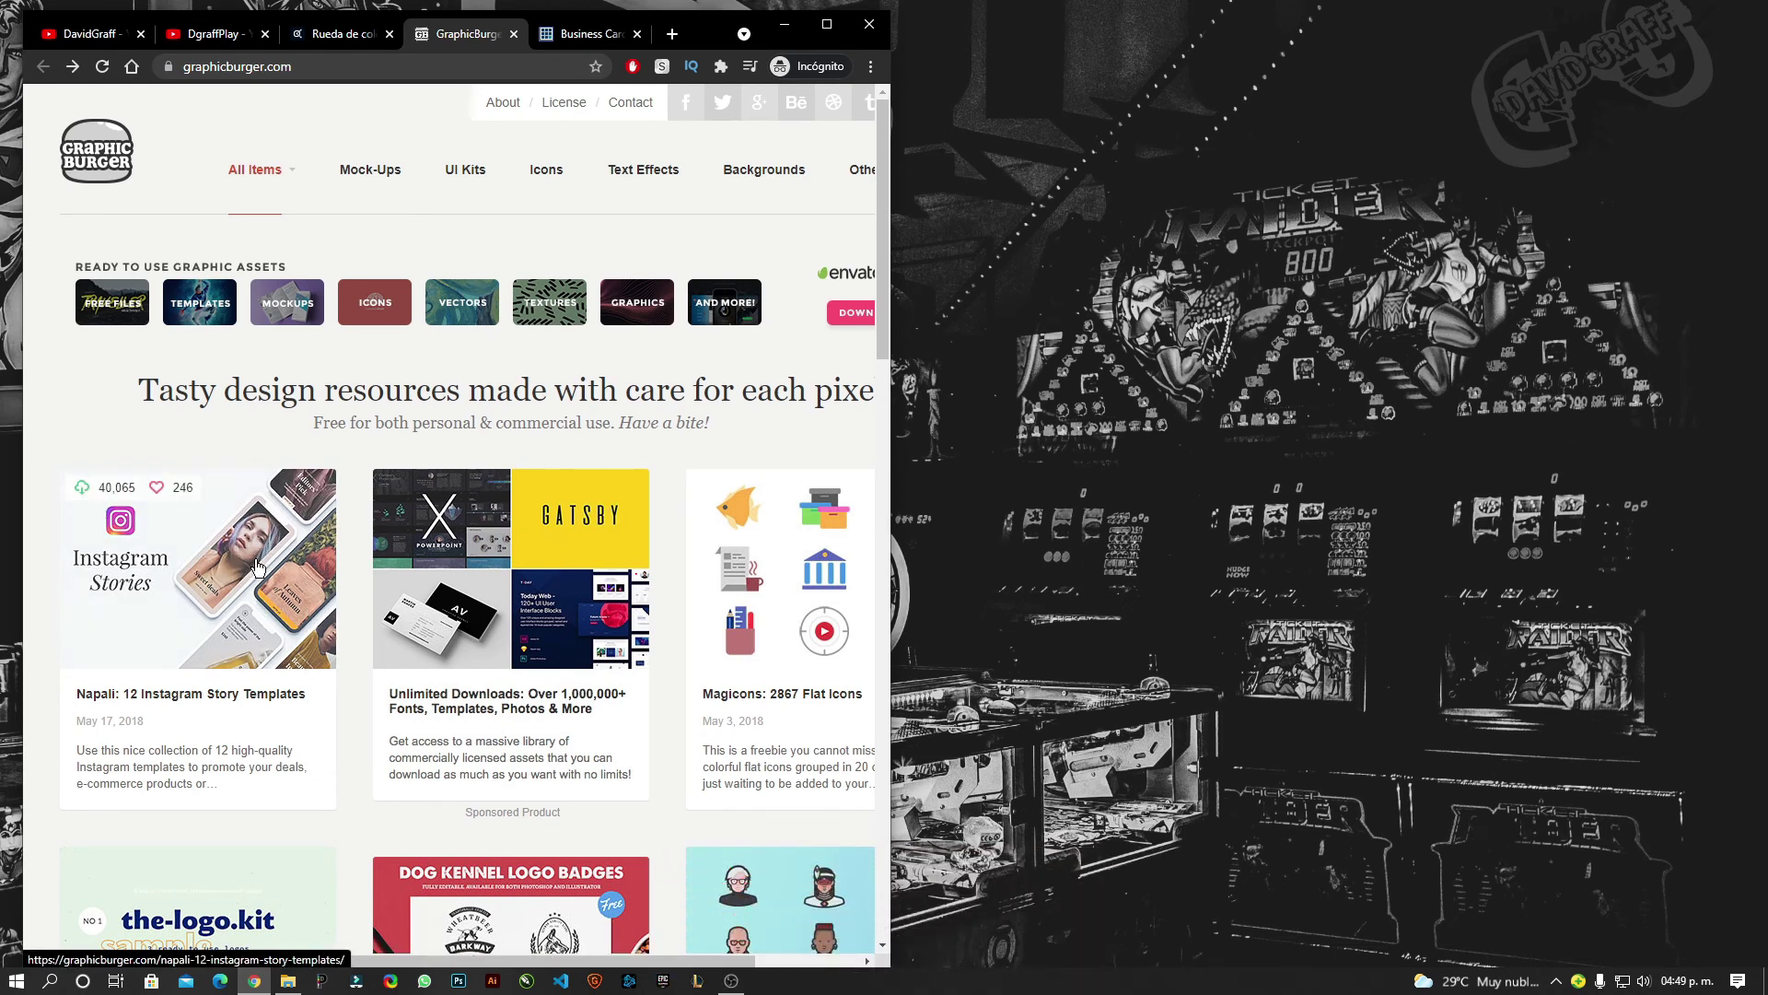
scroll(808, 470, down, 3)
scroll(802, 702, down, 3)
scroll(802, 703, down, 6)
scroll(460, 507, down, 3)
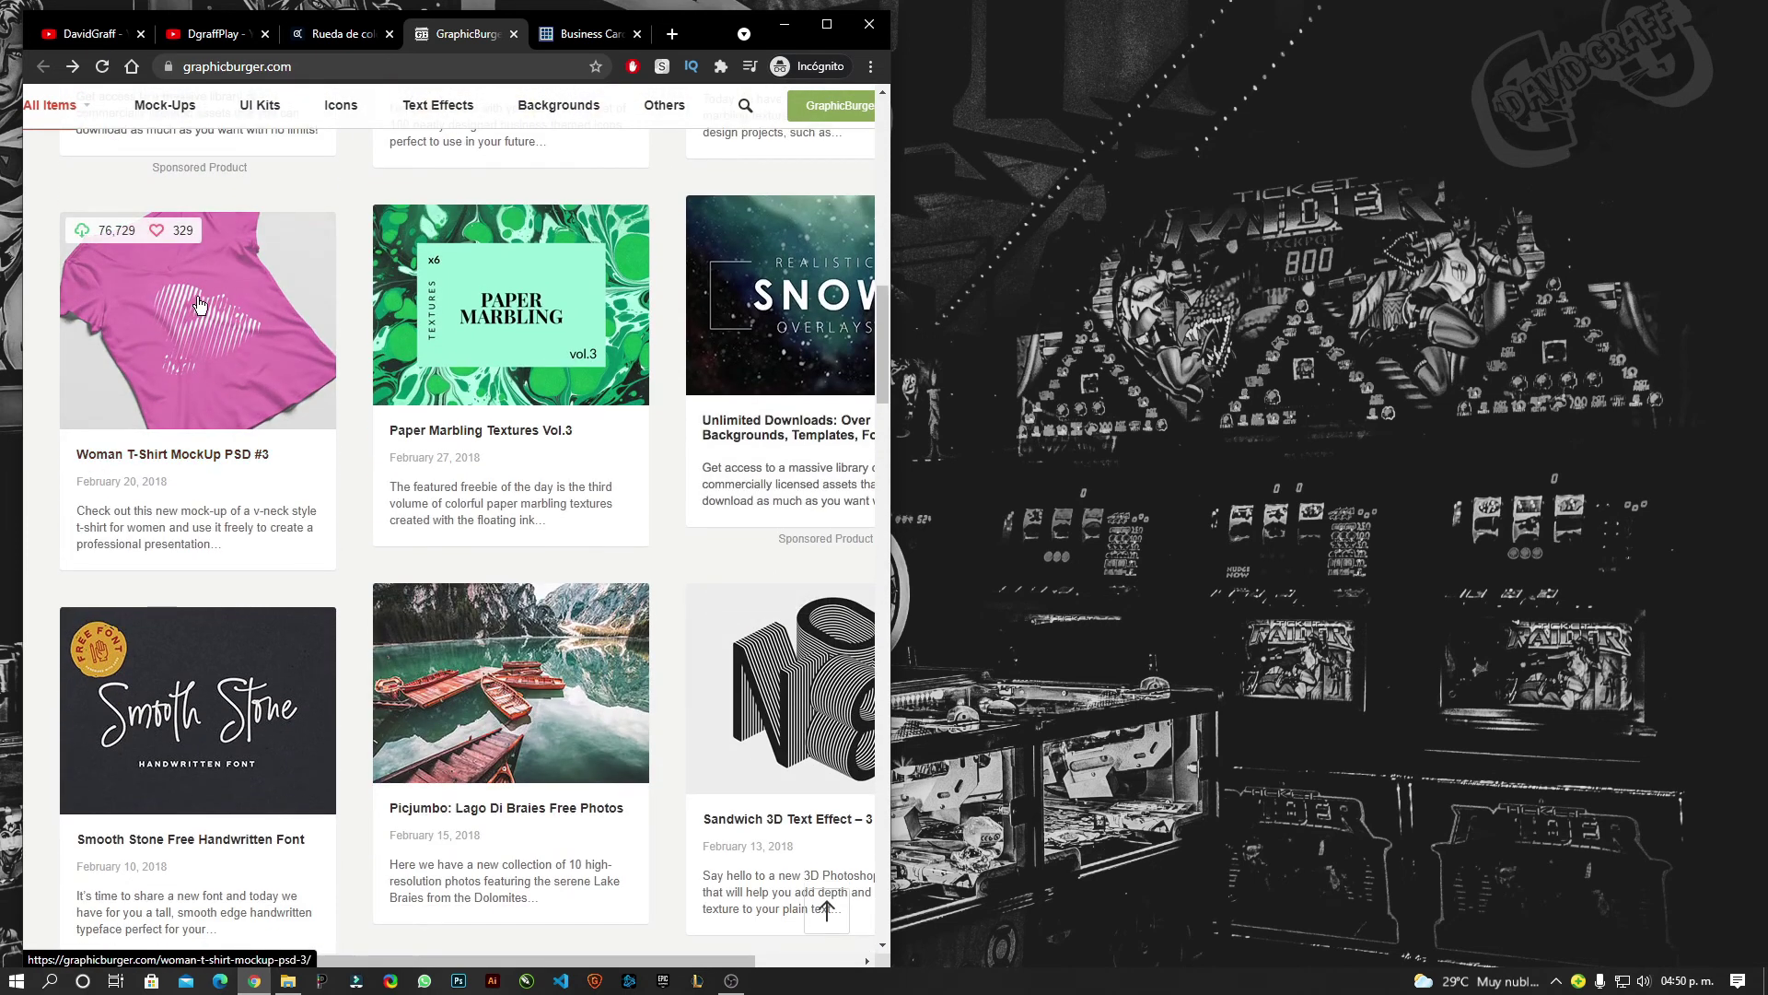
scroll(764, 555, down, 10)
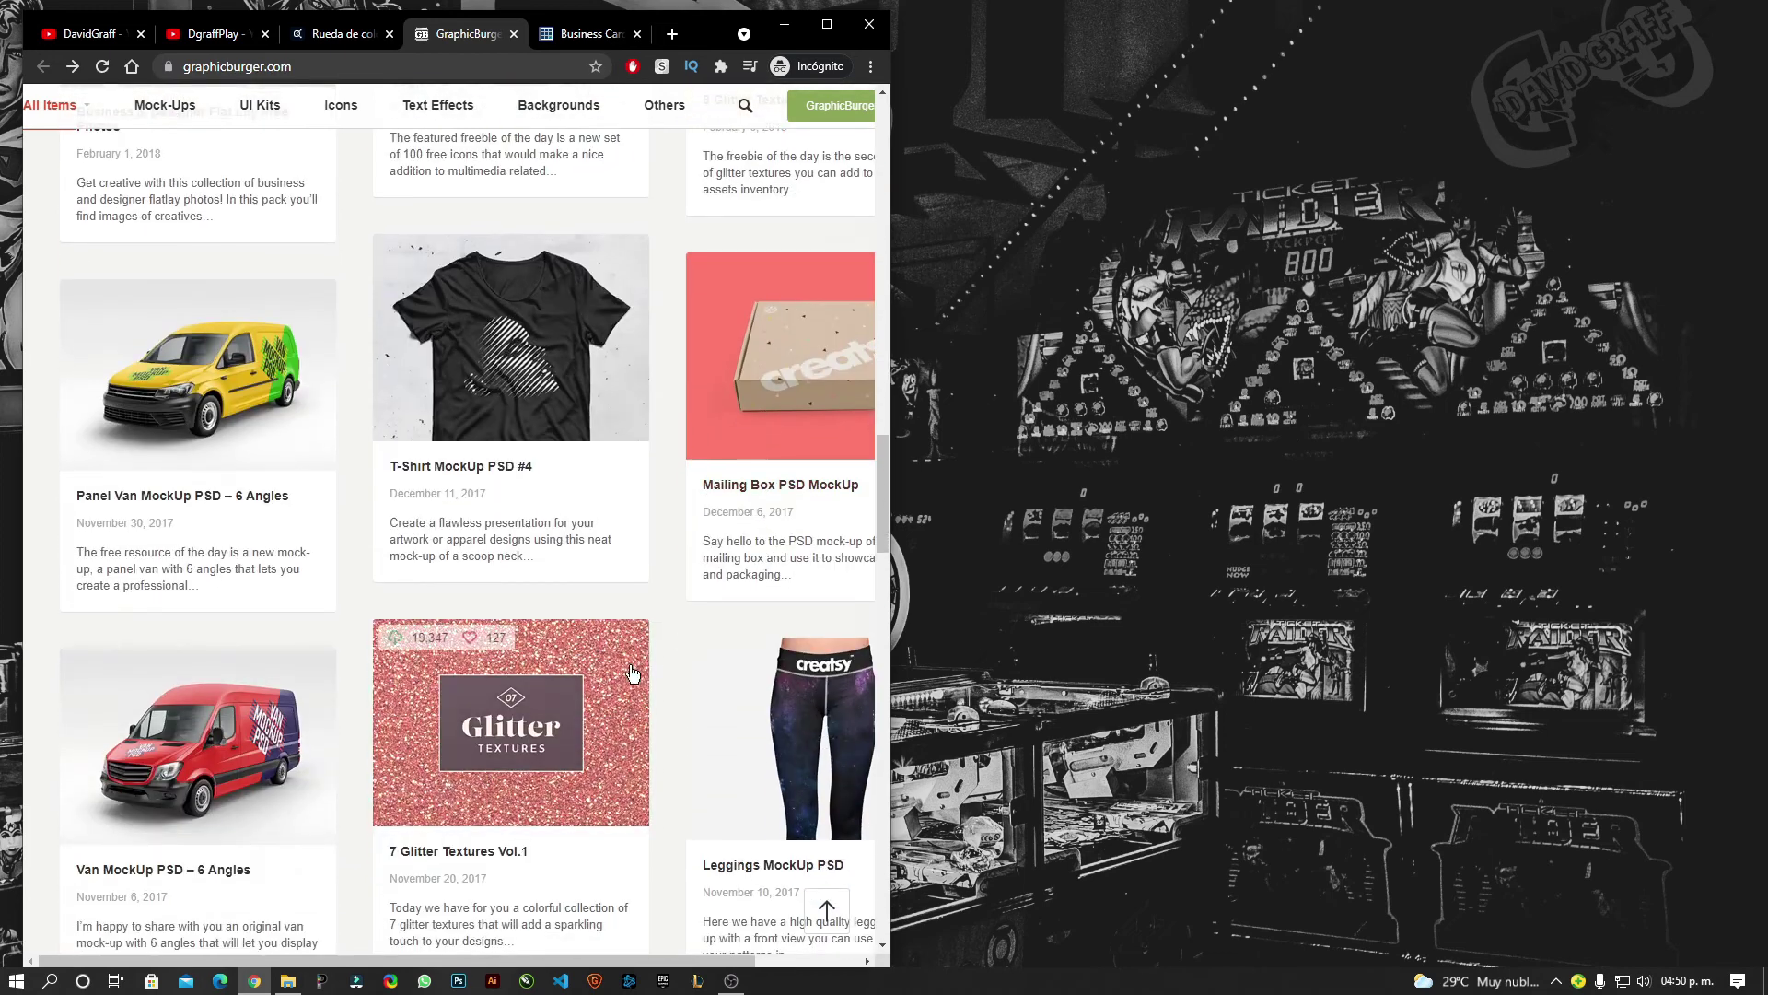
scroll(632, 674, up, 18)
scroll(631, 673, up, 5)
scroll(632, 673, up, 3)
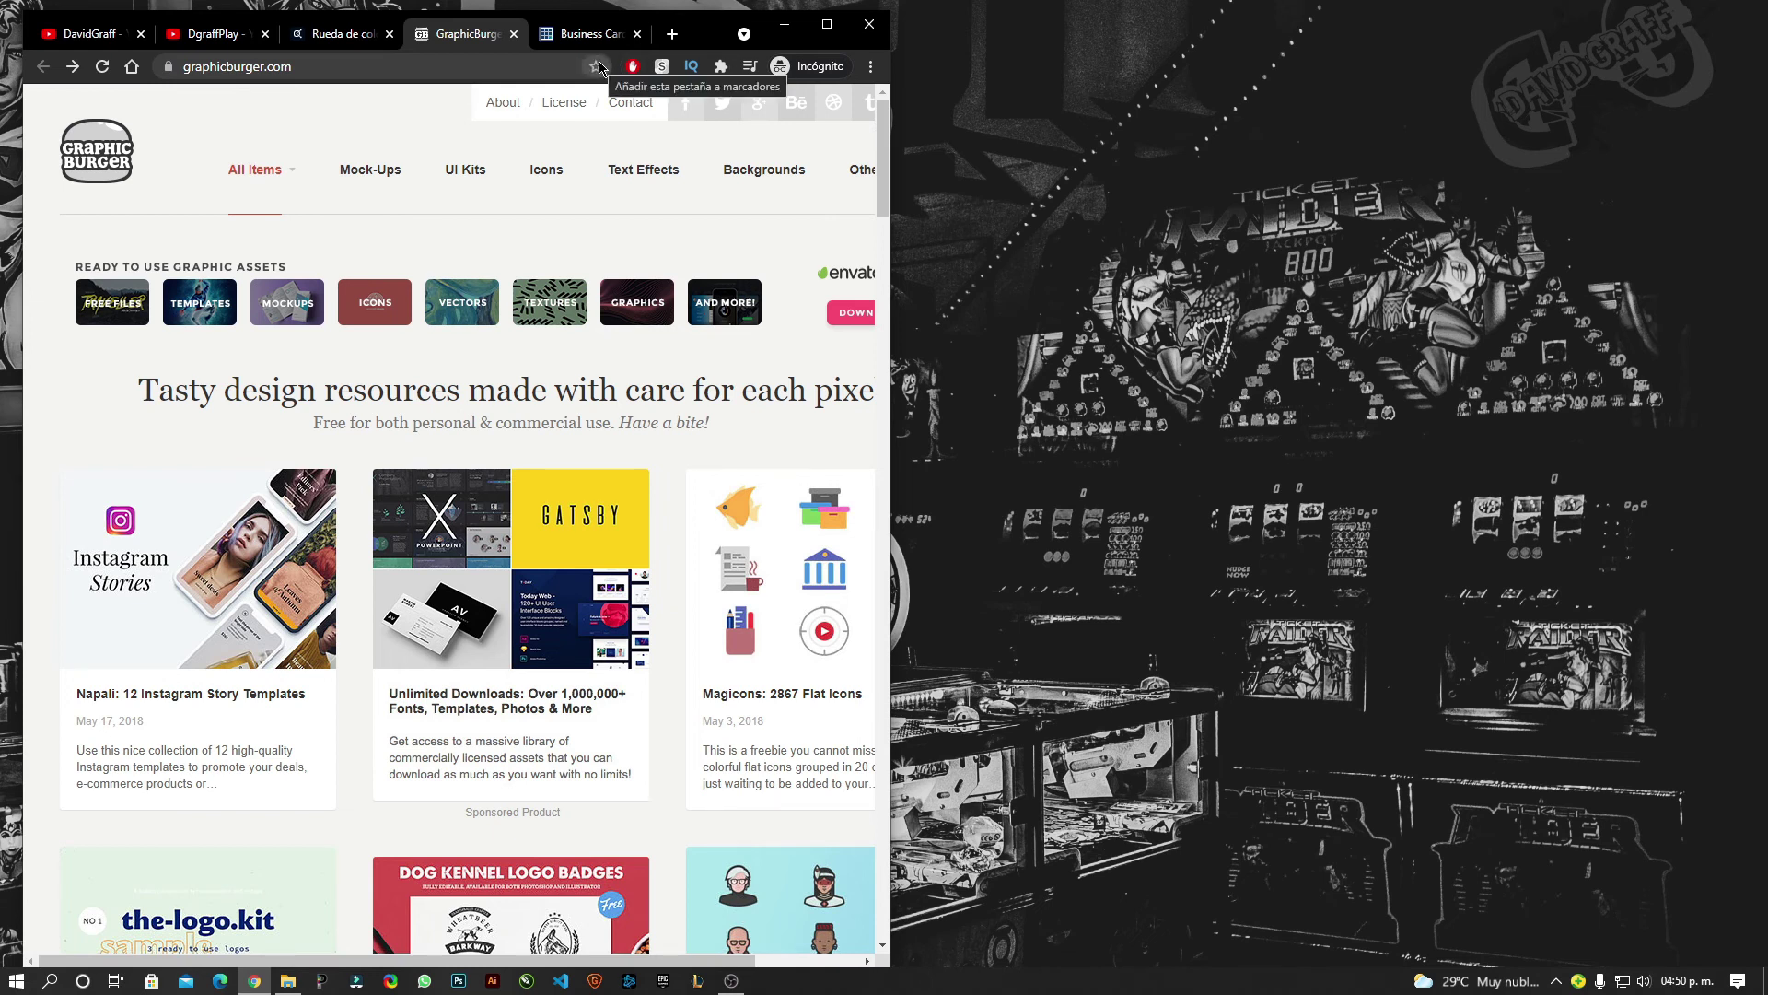
Bookmark the GraphicBurger home page and the blugraphic Business Card mockup page into diseño_web.
click(596, 66)
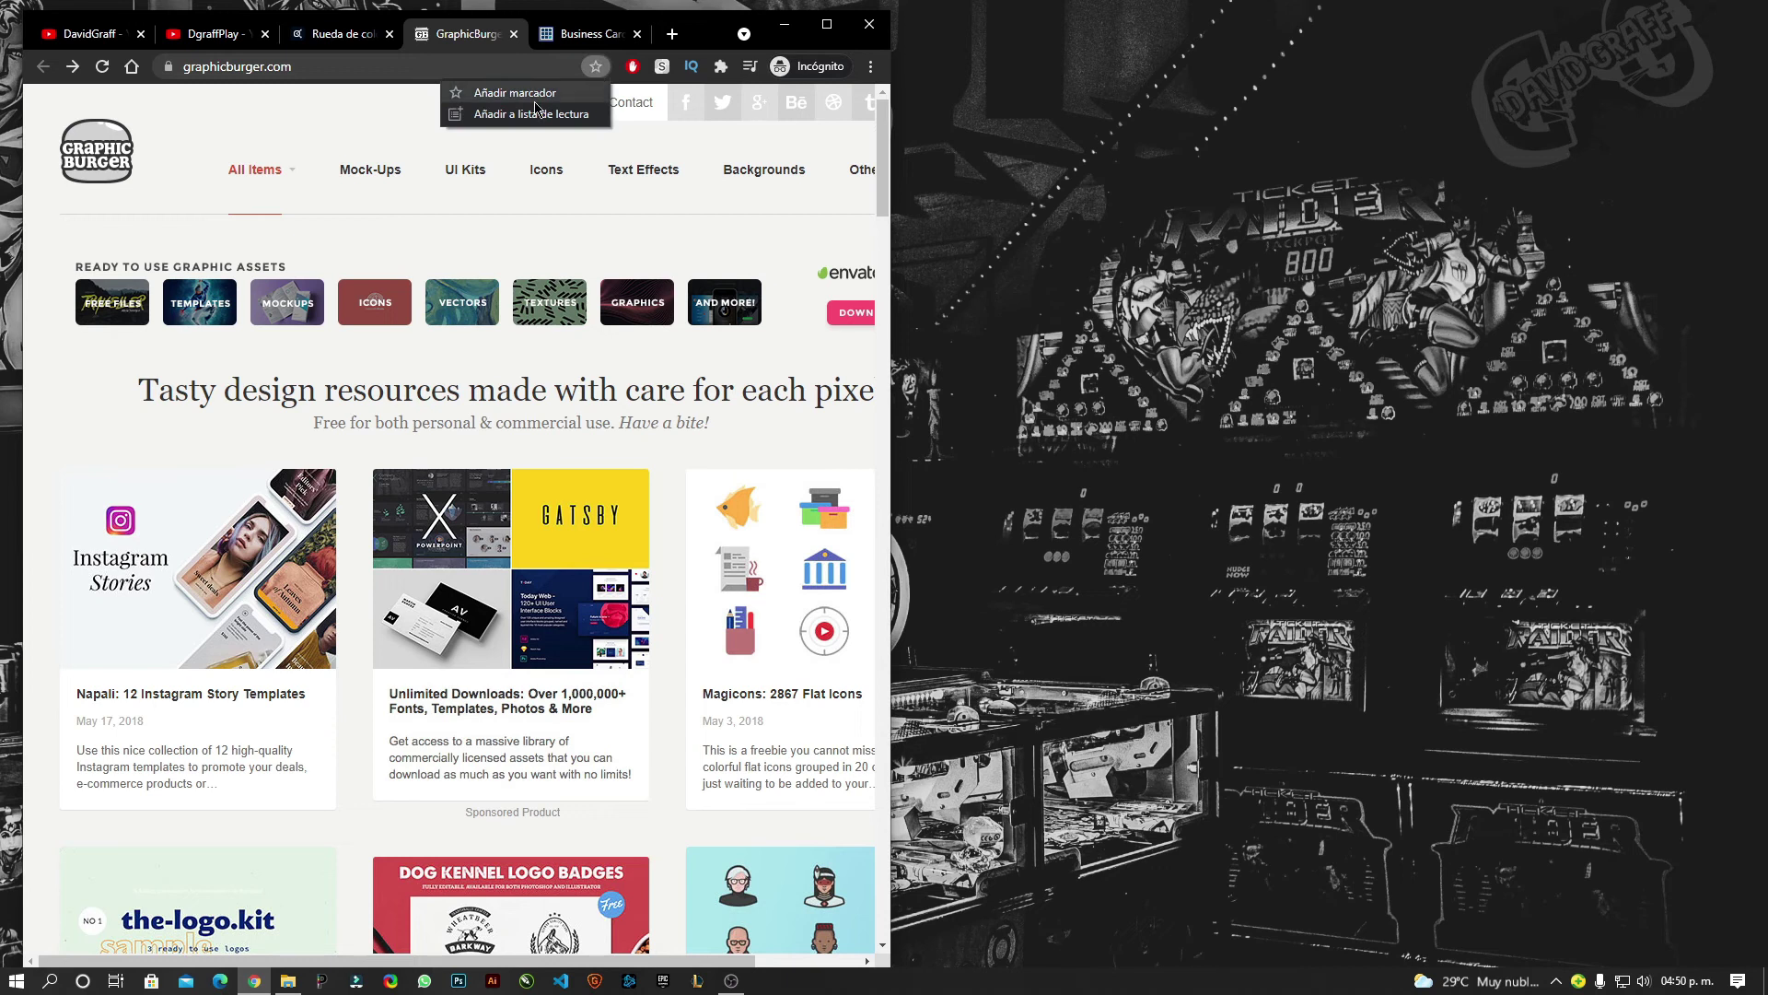
click(505, 96)
click(585, 34)
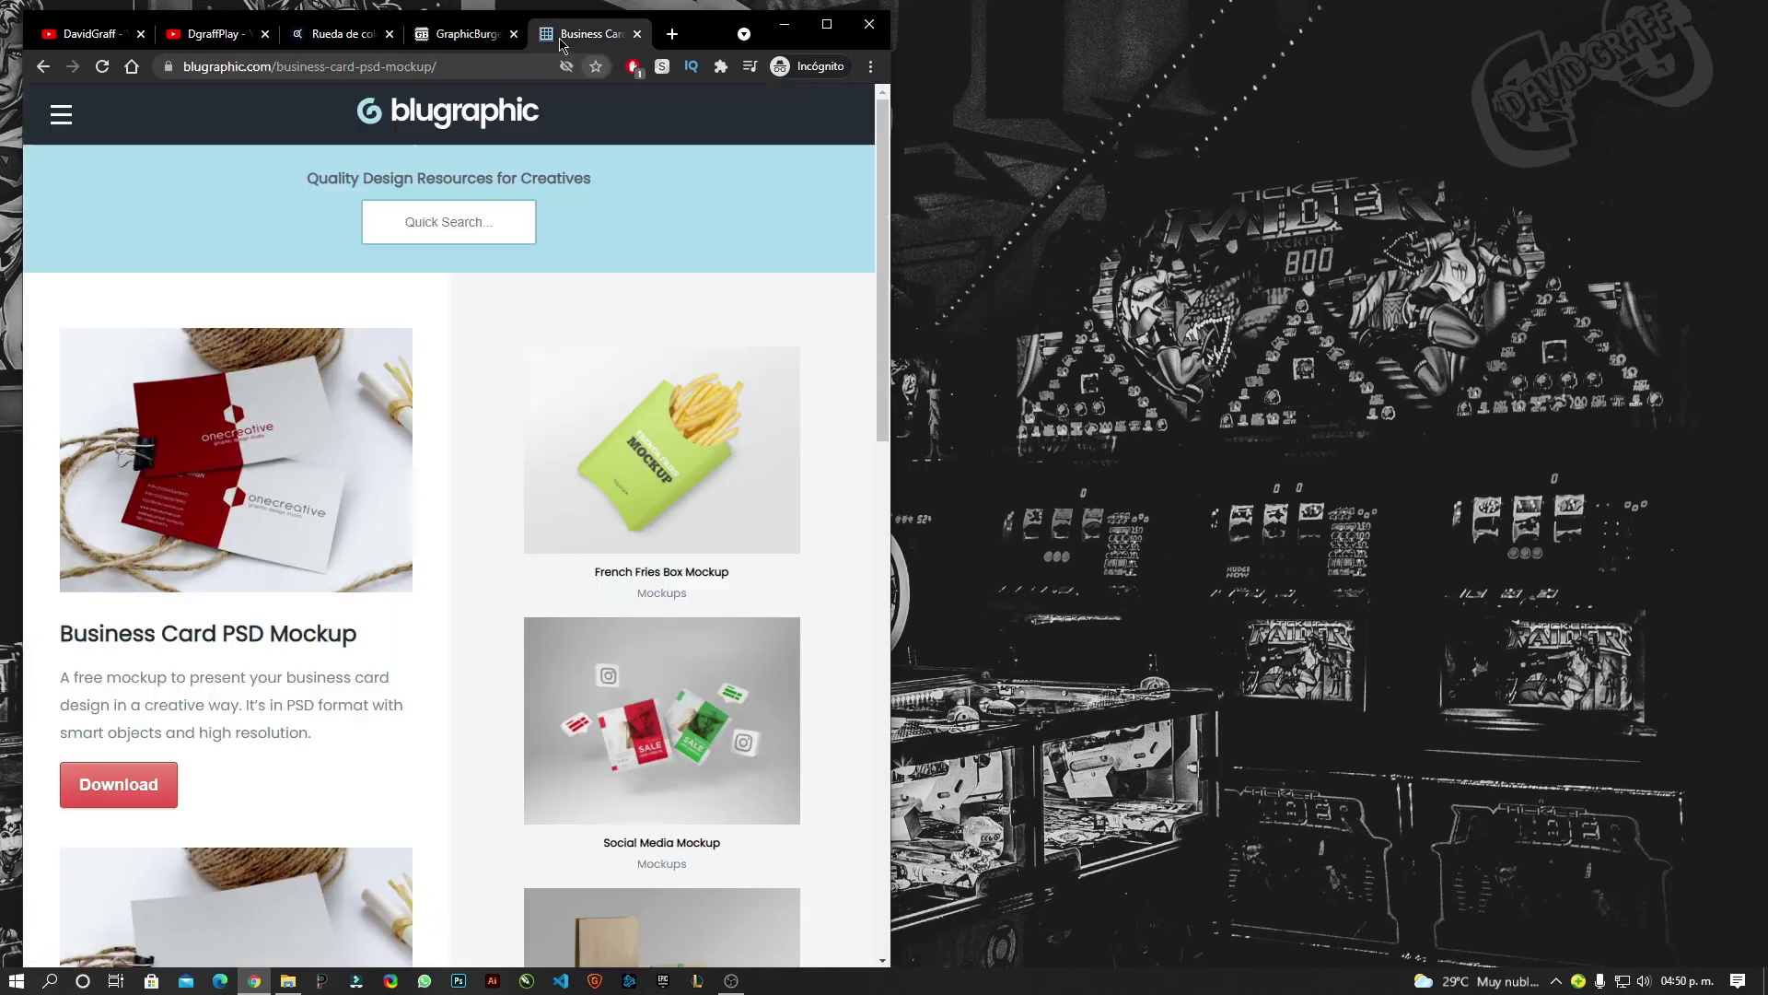
click(596, 66)
click(515, 93)
click(502, 238)
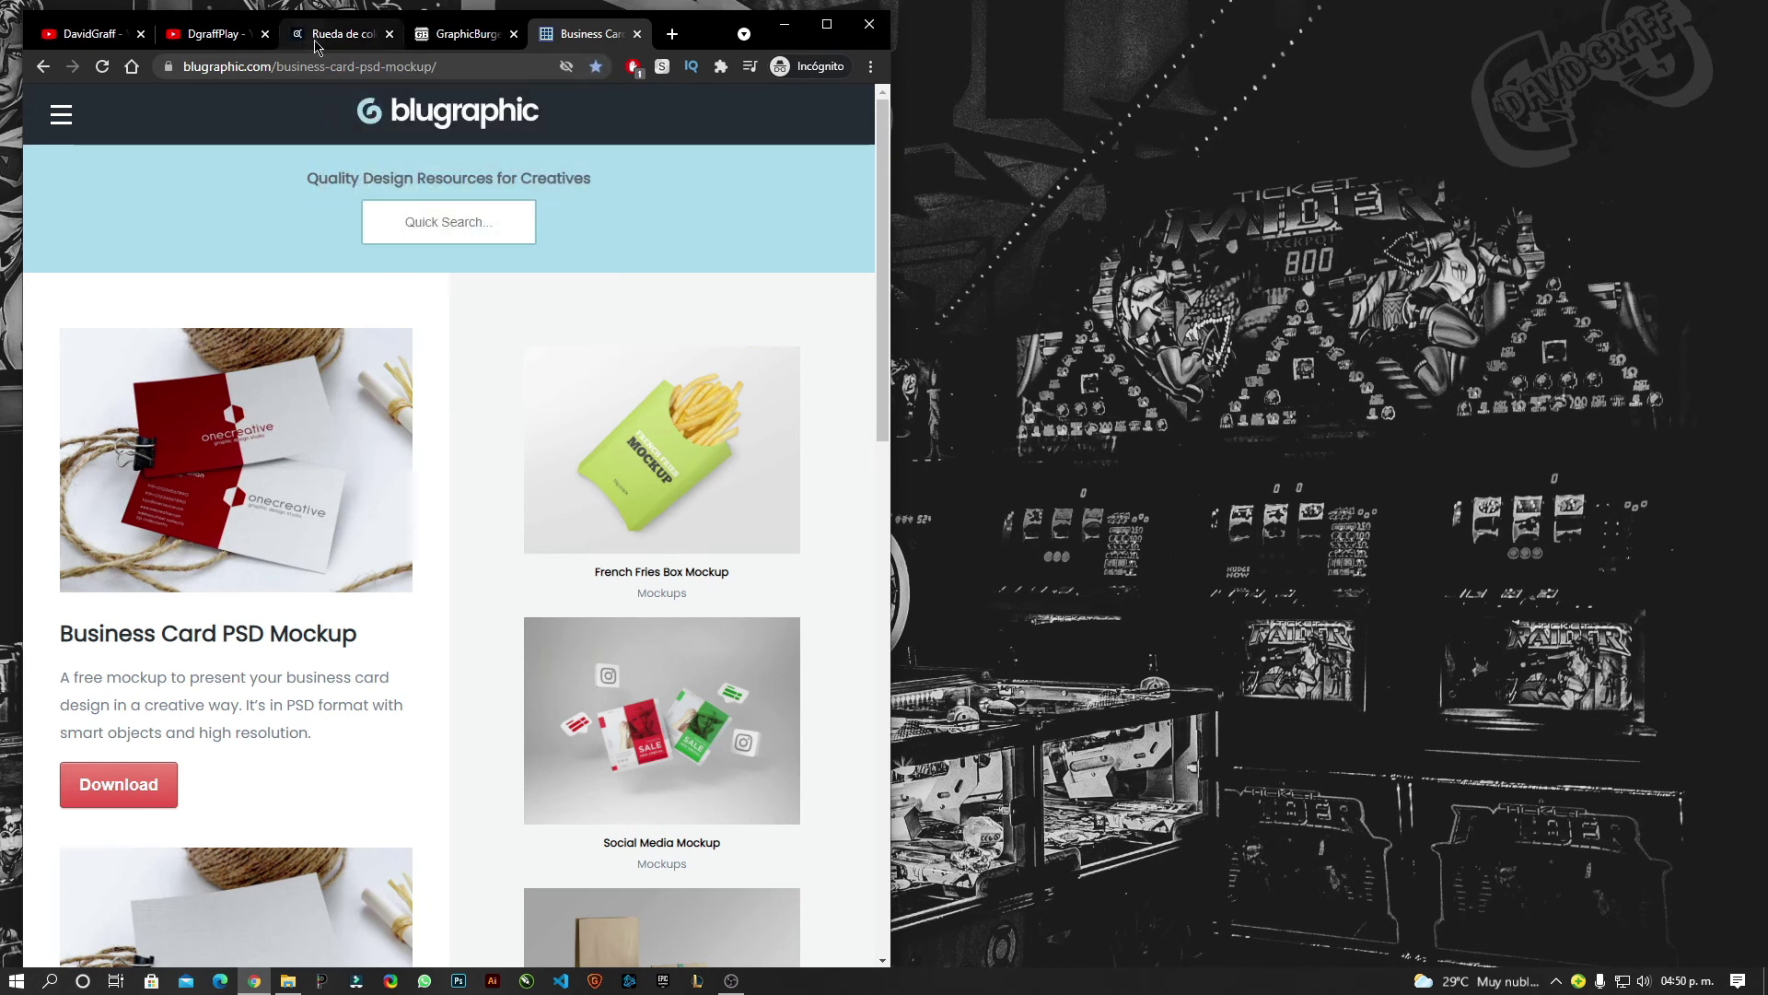
Drag the Adobe Color wheel handles toward salmon, pink, then orange-red hues.
click(339, 34)
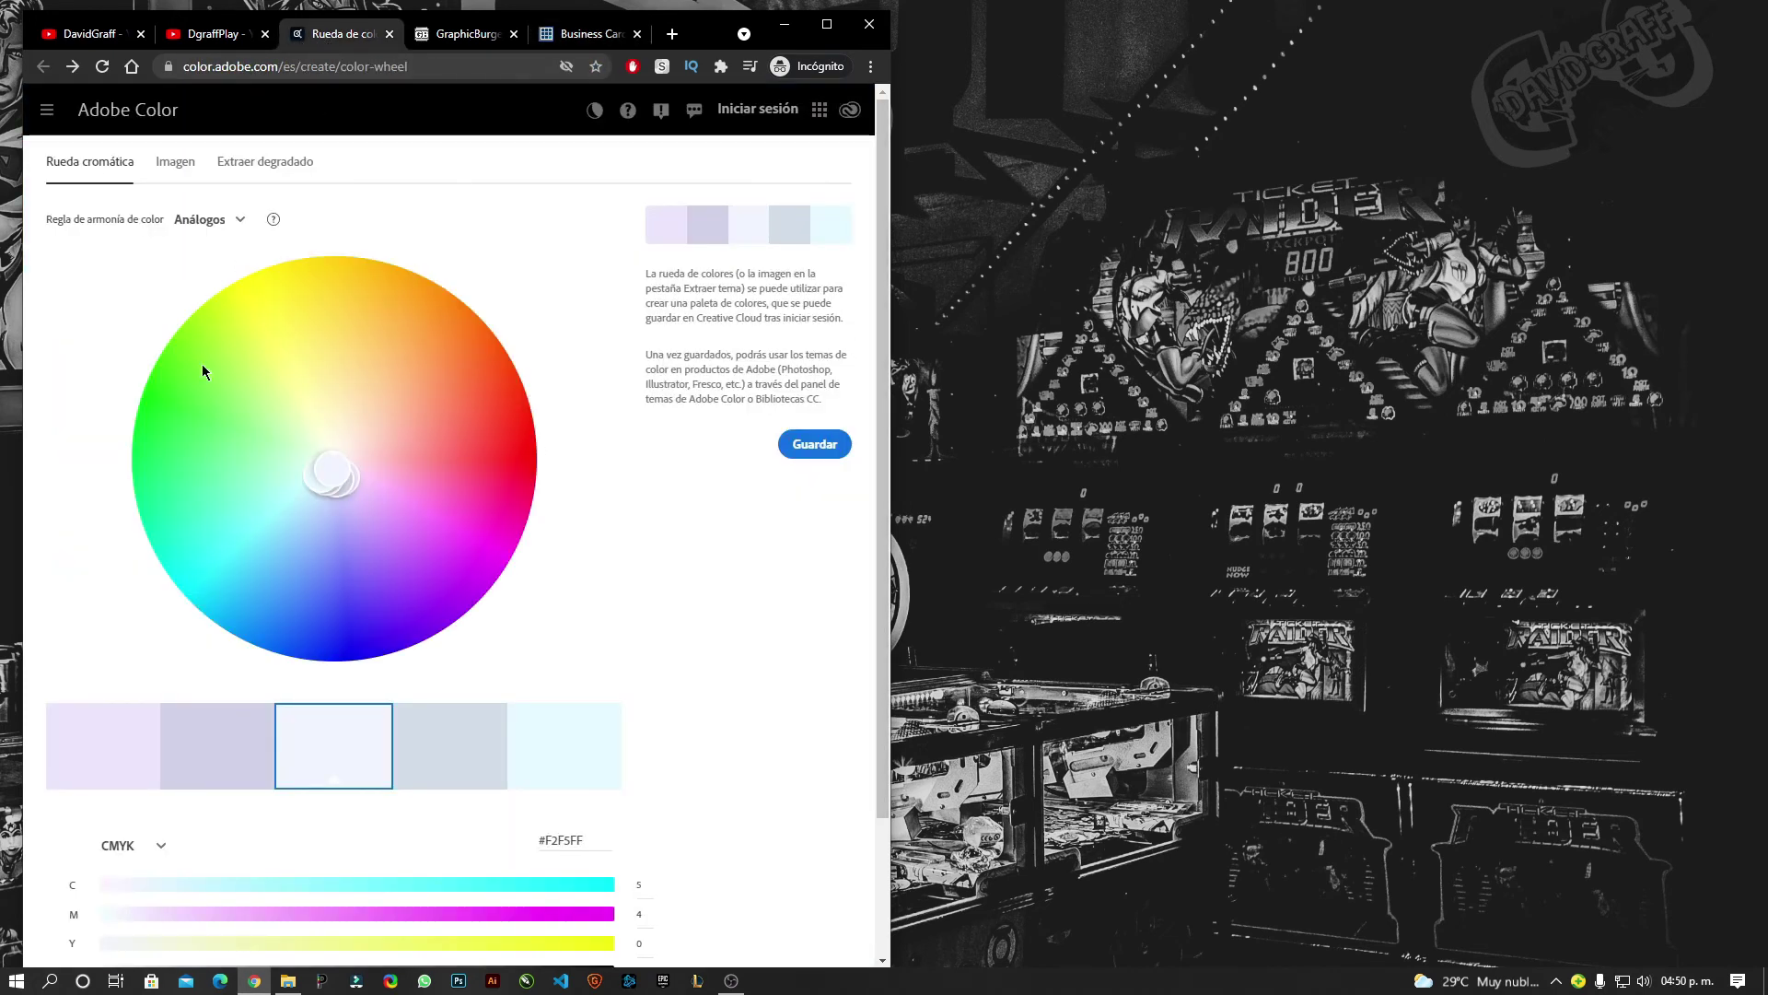
mouse_move(330, 472)
mouse_down()
mouse_move(423, 504)
mouse_move(360, 104)
mouse_move(402, 104)
mouse_up()
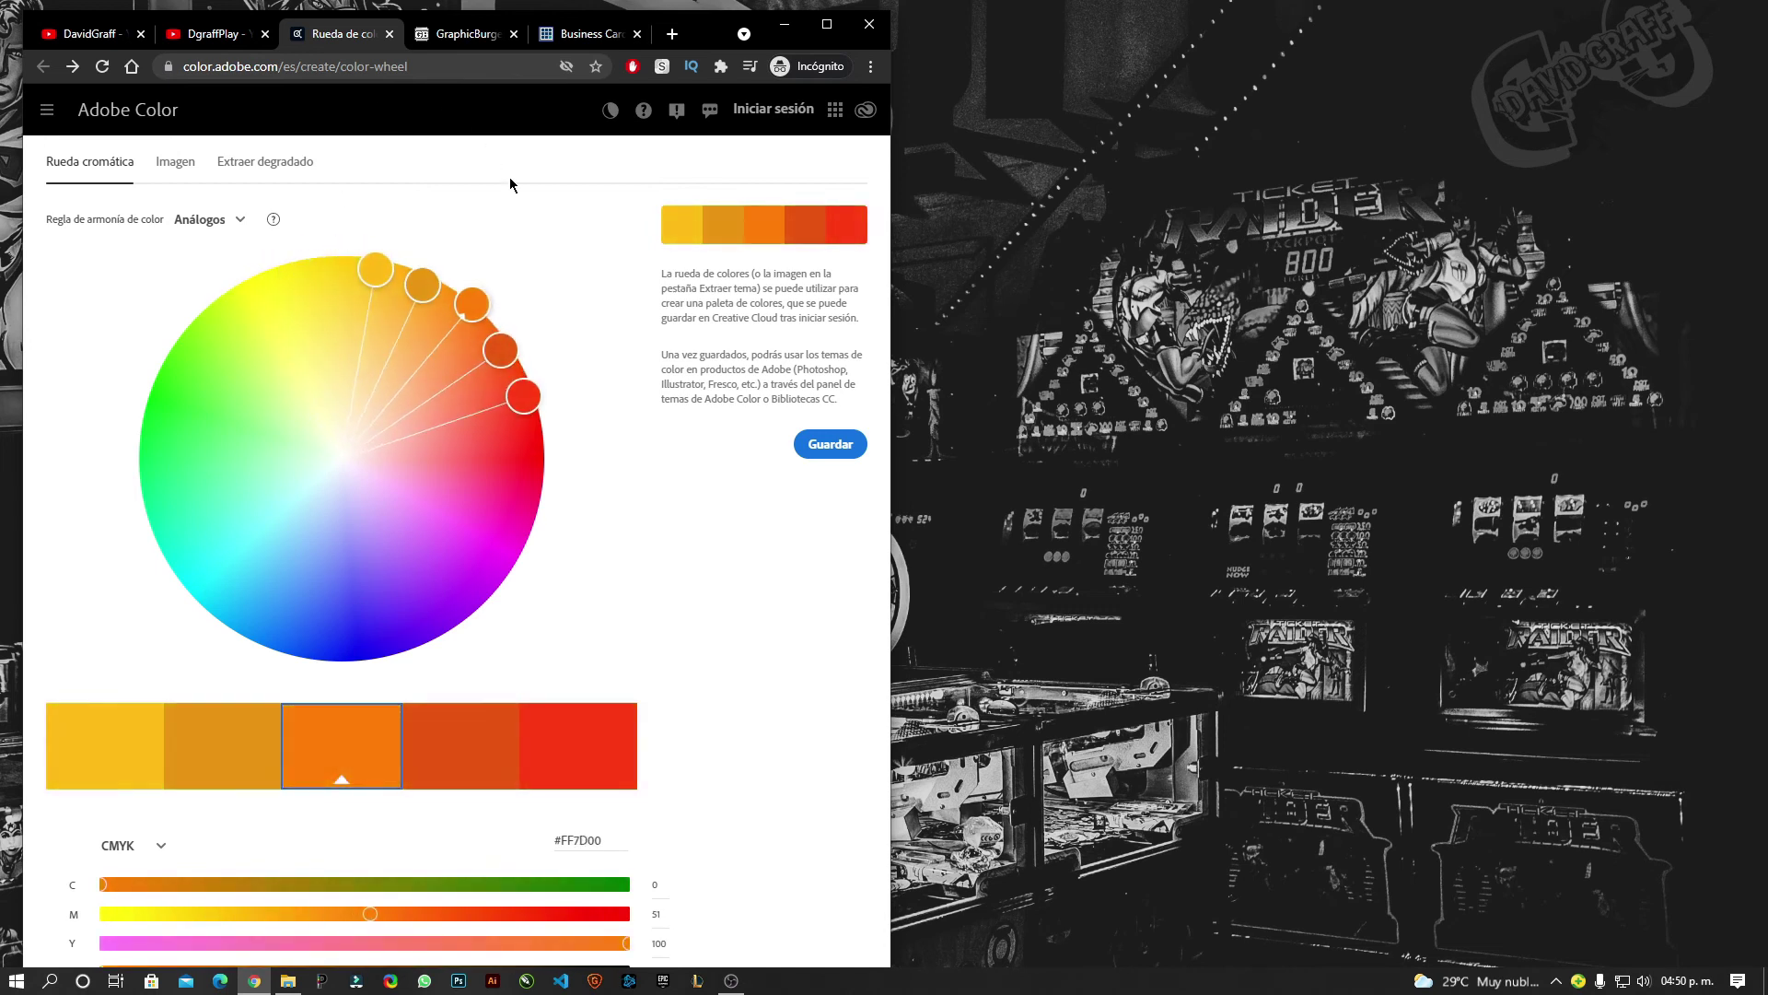
mouse_move(401, 104)
mouse_down()
mouse_move(449, 348)
mouse_move(315, 468)
mouse_move(395, 582)
mouse_up()
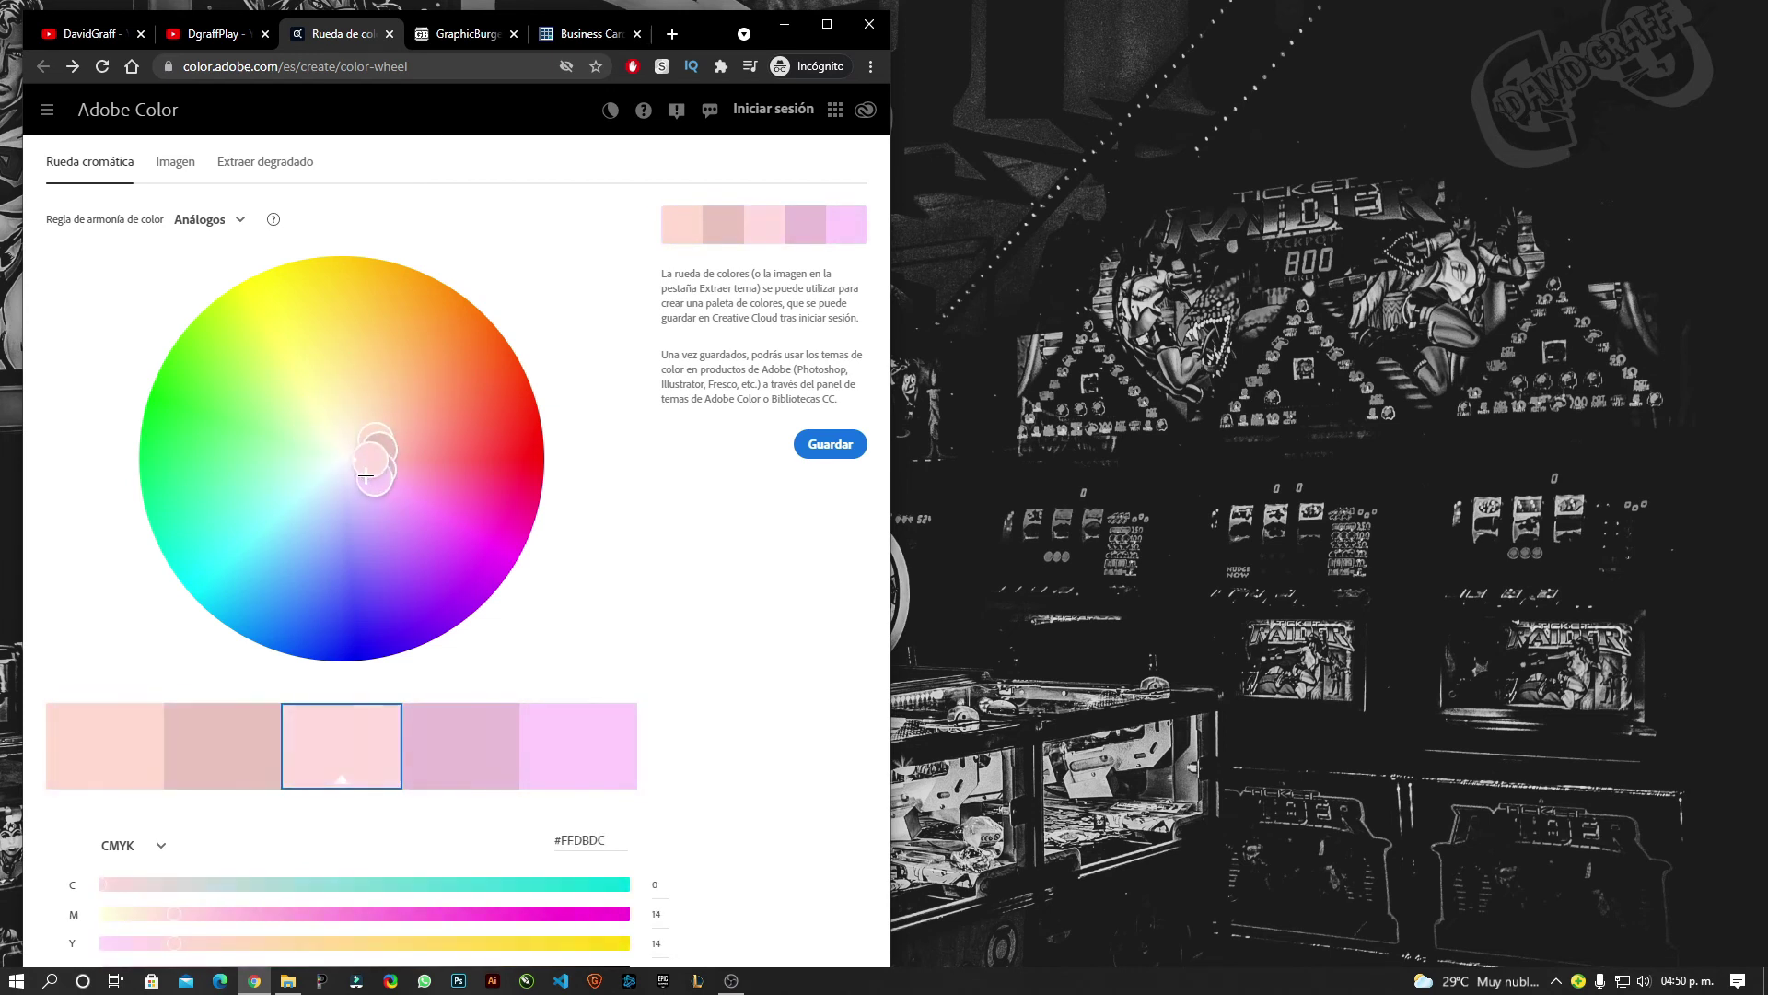
Try the Monocromáticos harmony rule, shifting its base colour from purple to red.
click(225, 228)
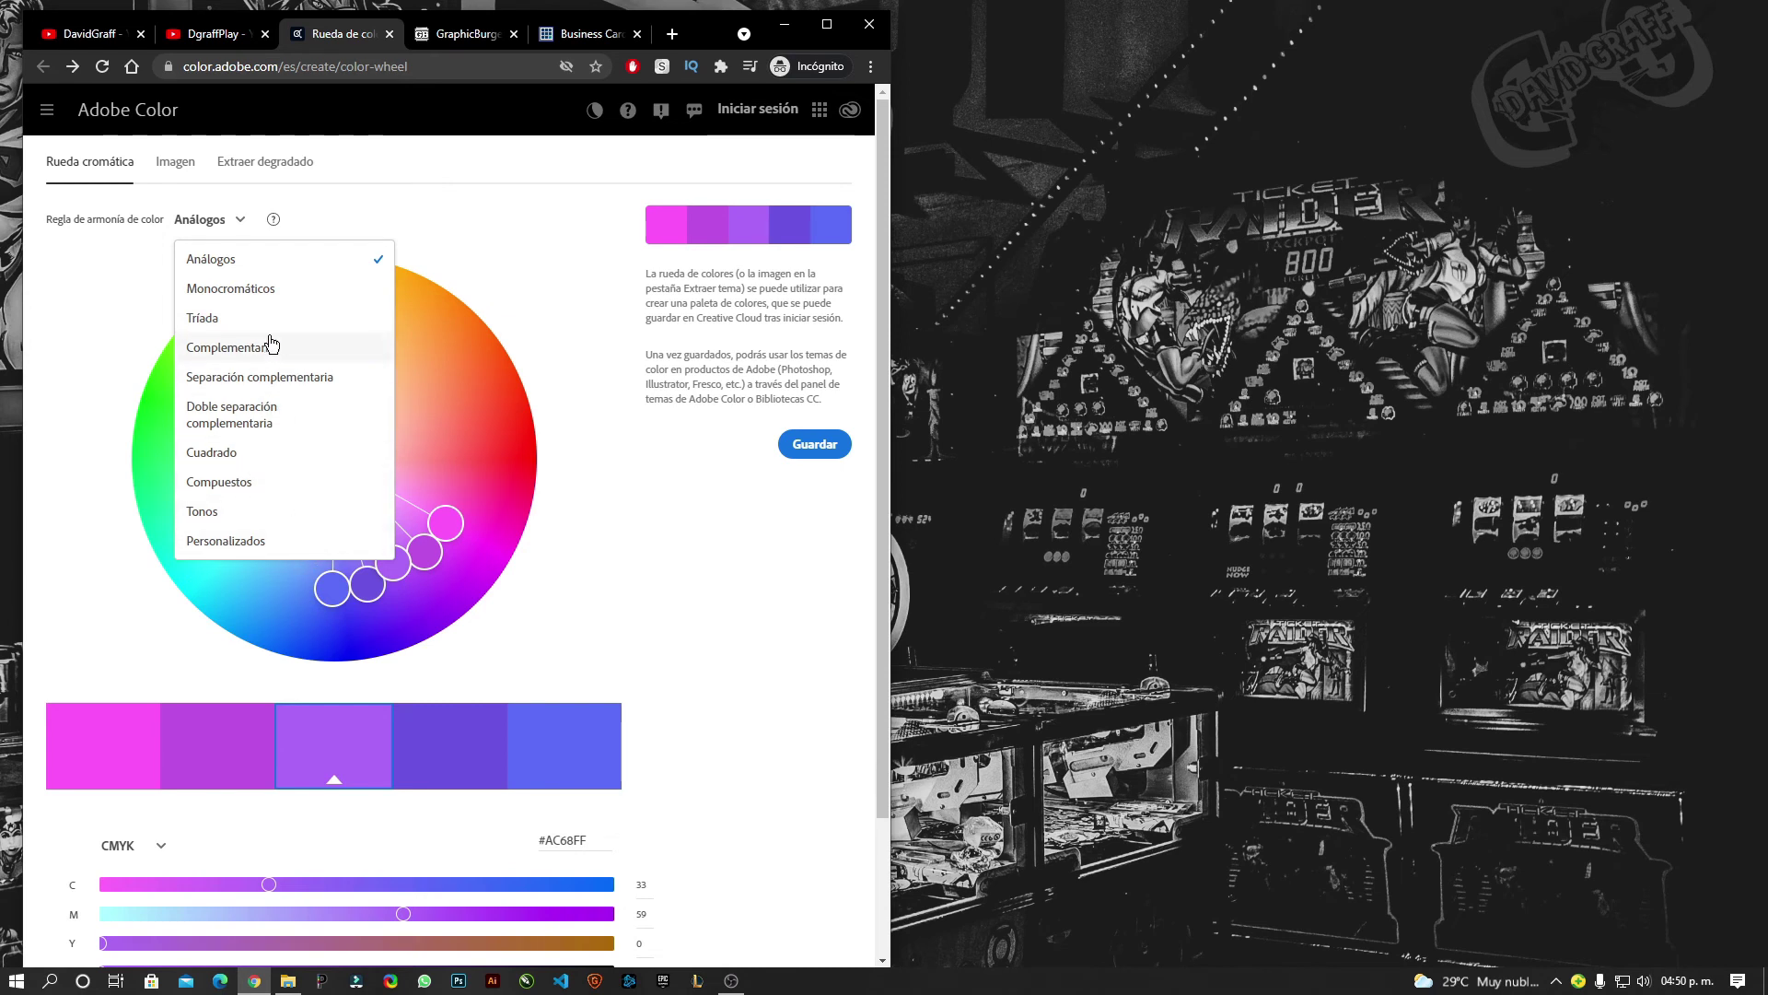
click(235, 289)
click(252, 221)
click(503, 521)
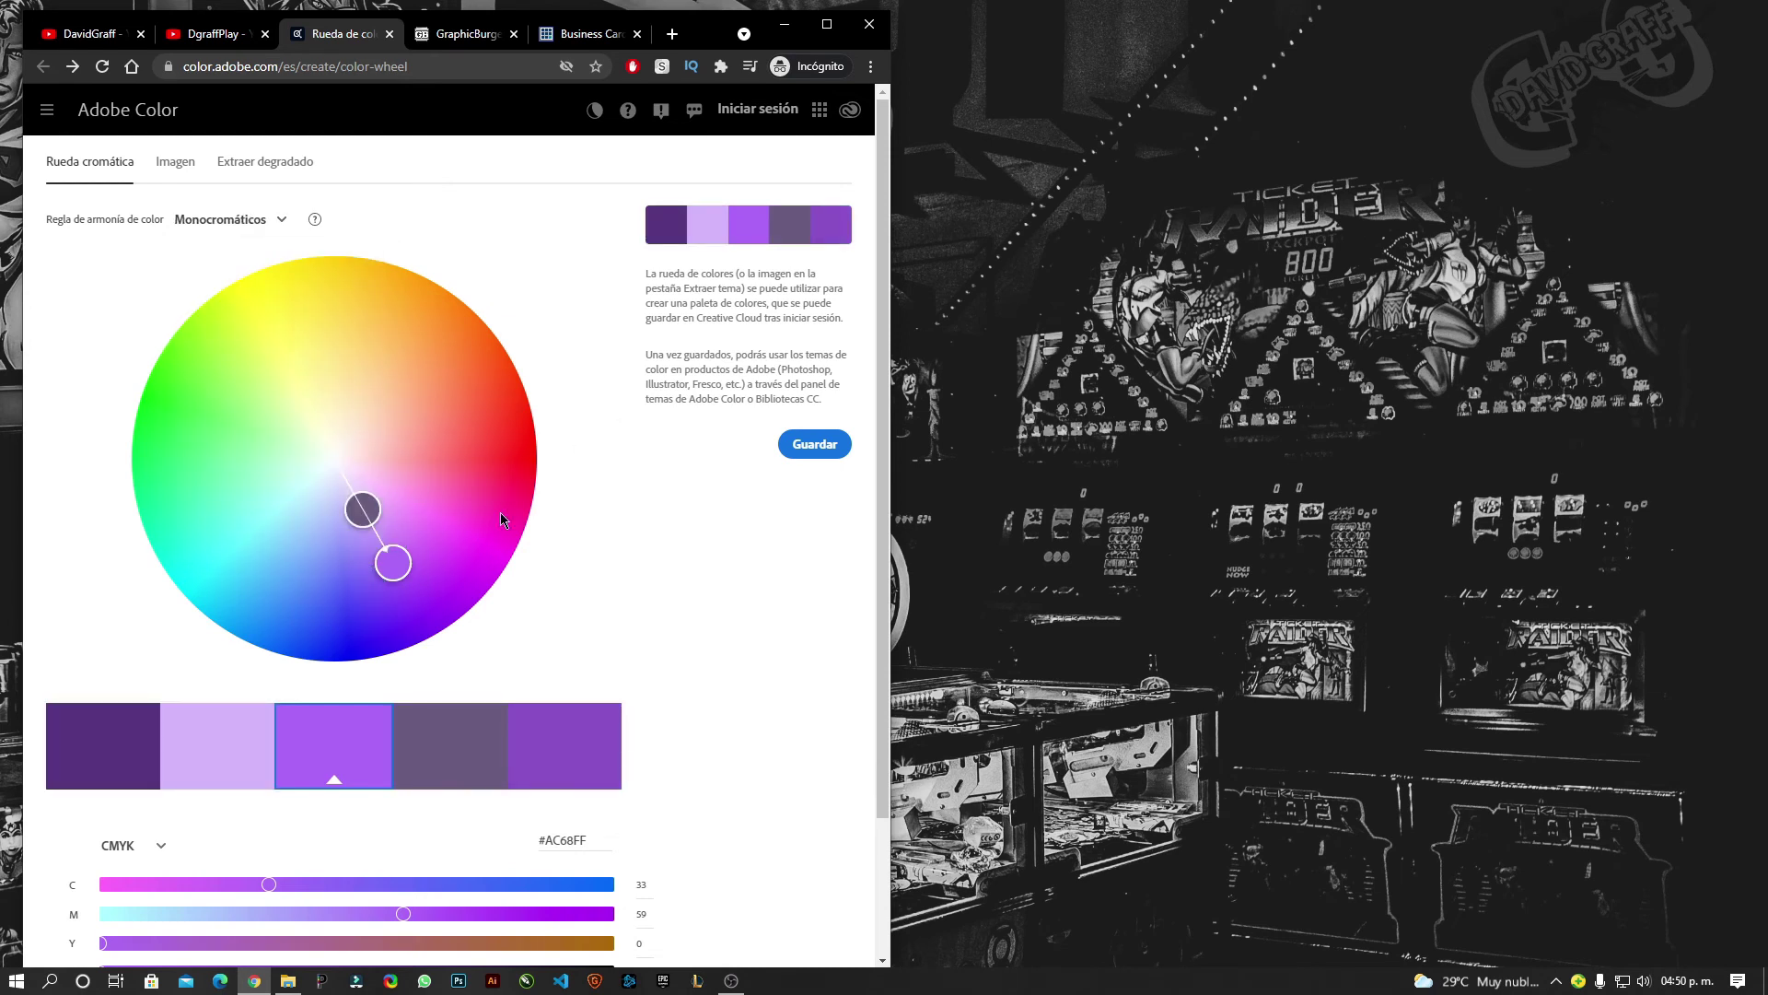
mouse_move(391, 545)
mouse_down()
mouse_move(544, 468)
mouse_move(469, 382)
mouse_move(466, 295)
mouse_move(383, 296)
mouse_move(278, 332)
mouse_move(177, 322)
mouse_up()
Return to Análogos, toggle values between RGB and CMYK, and try saving the palette.
click(220, 219)
click(226, 259)
scroll(184, 582, down, 2)
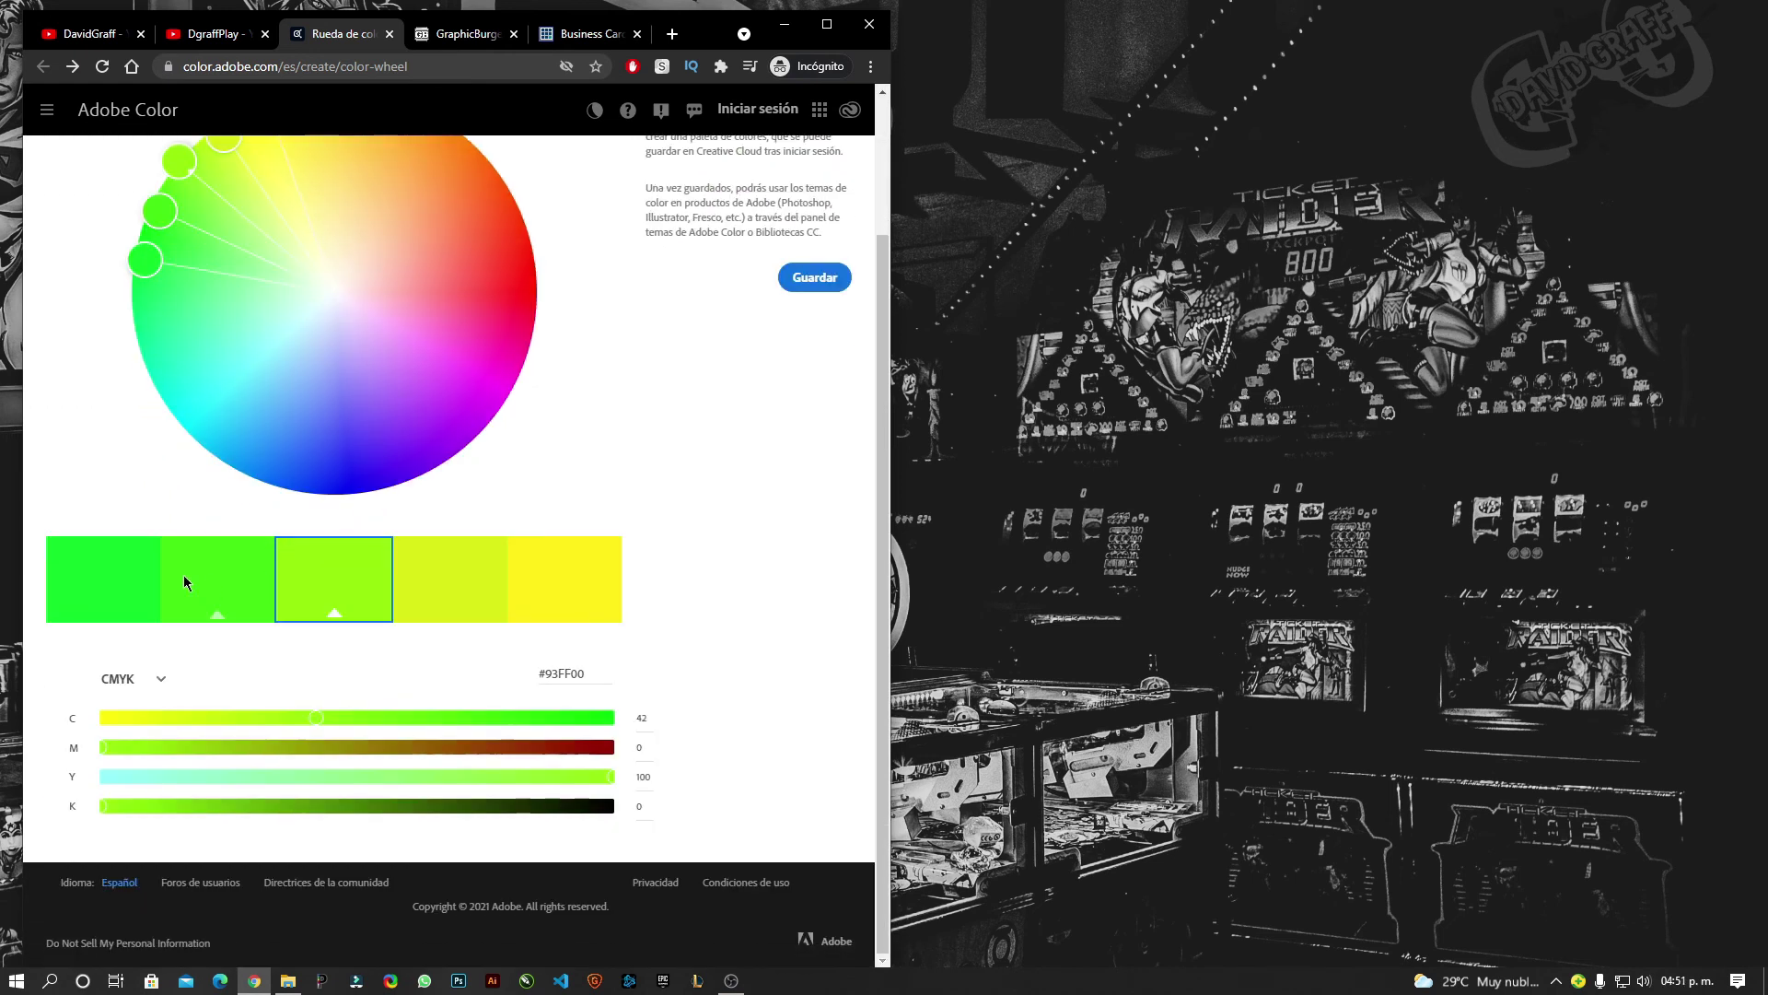
click(135, 682)
click(148, 718)
click(152, 681)
click(129, 746)
scroll(722, 620, up, 2)
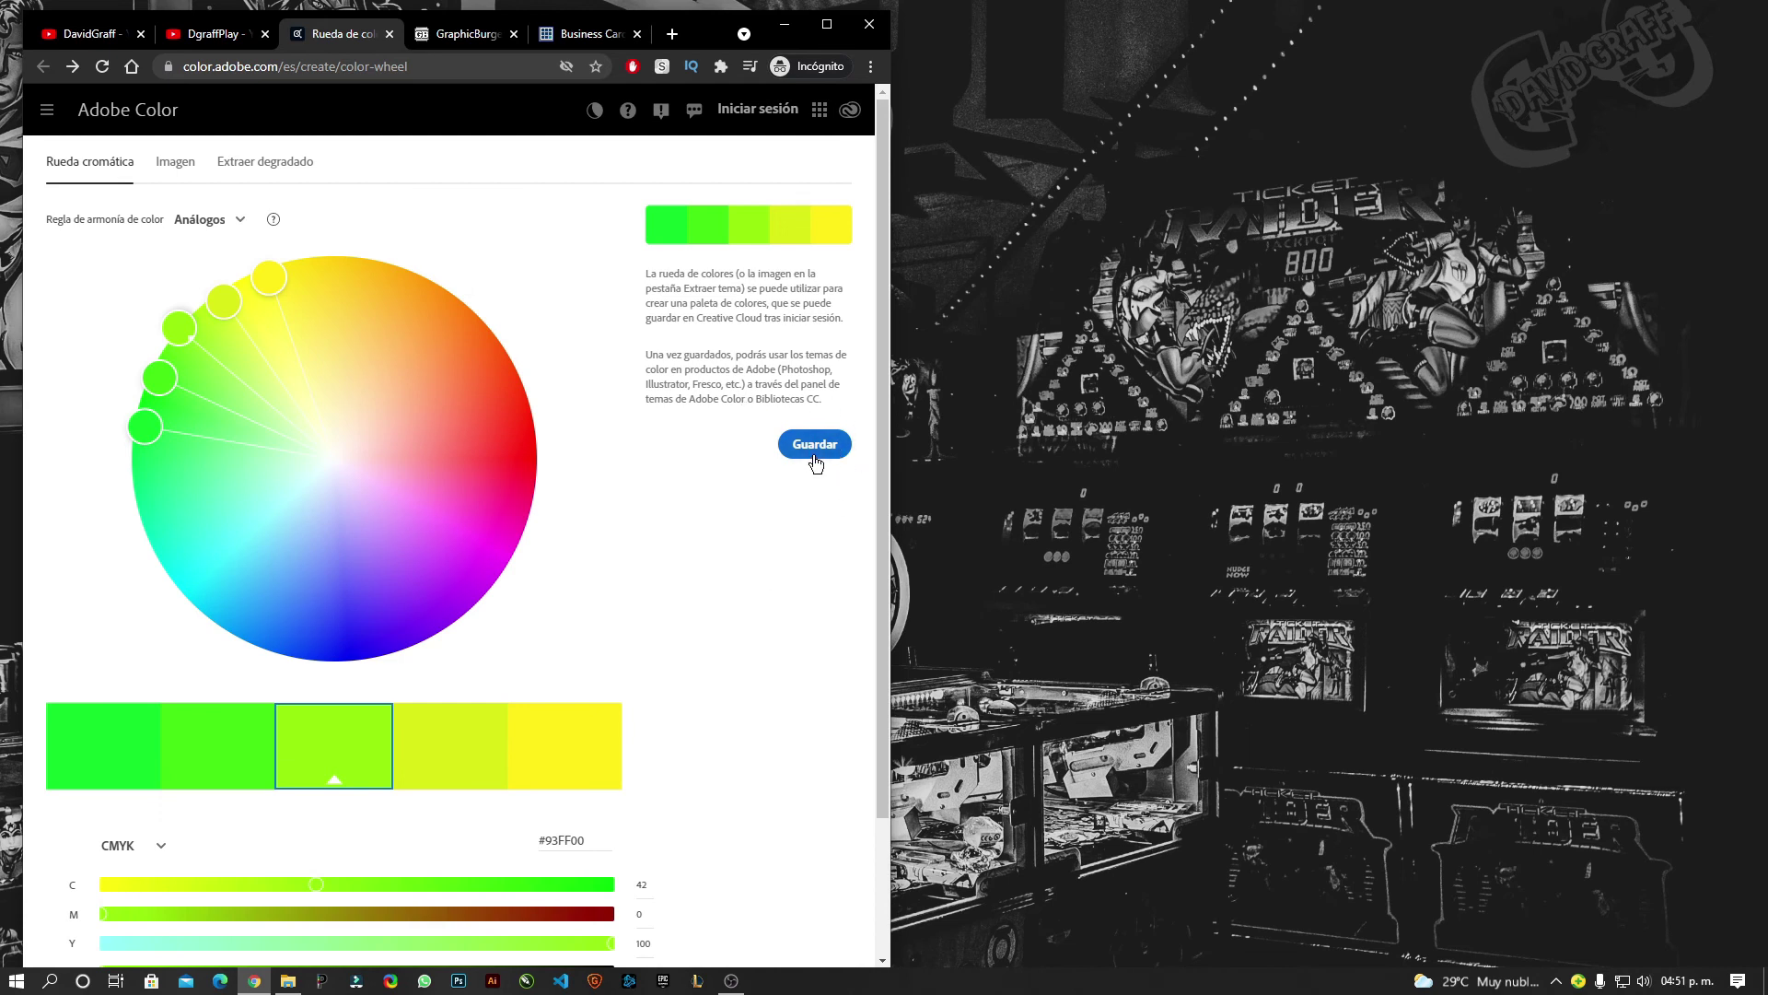
click(814, 457)
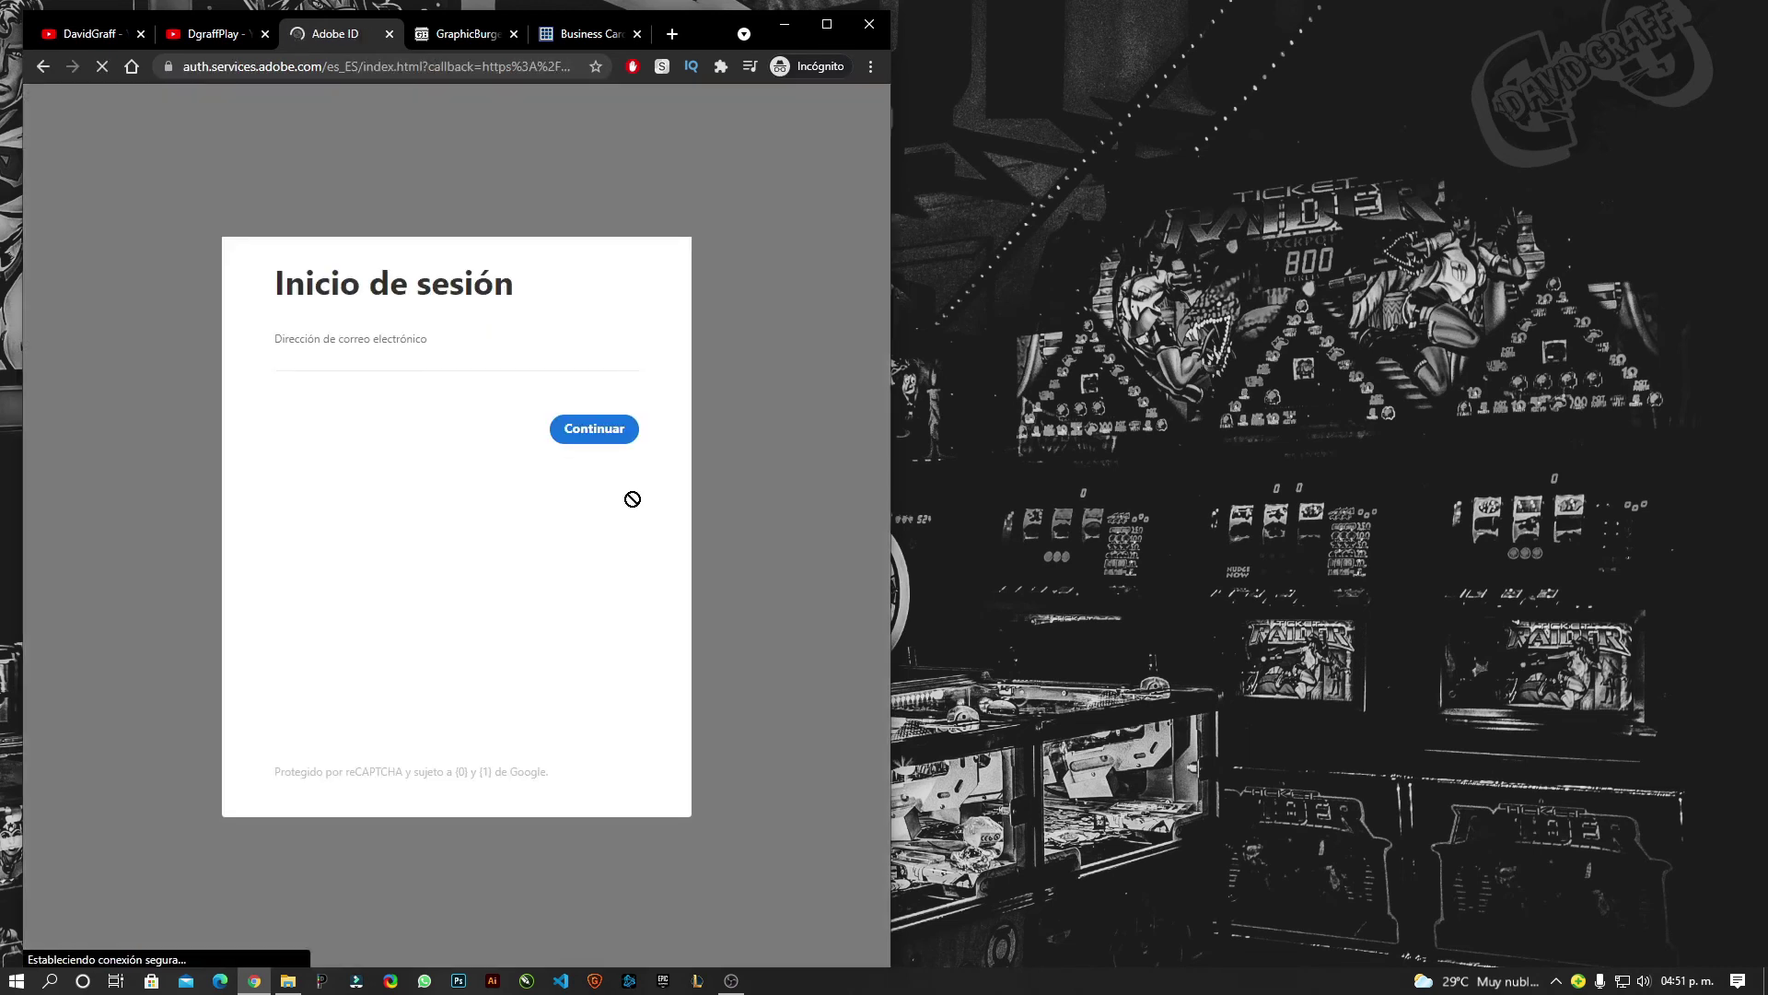
click(42, 67)
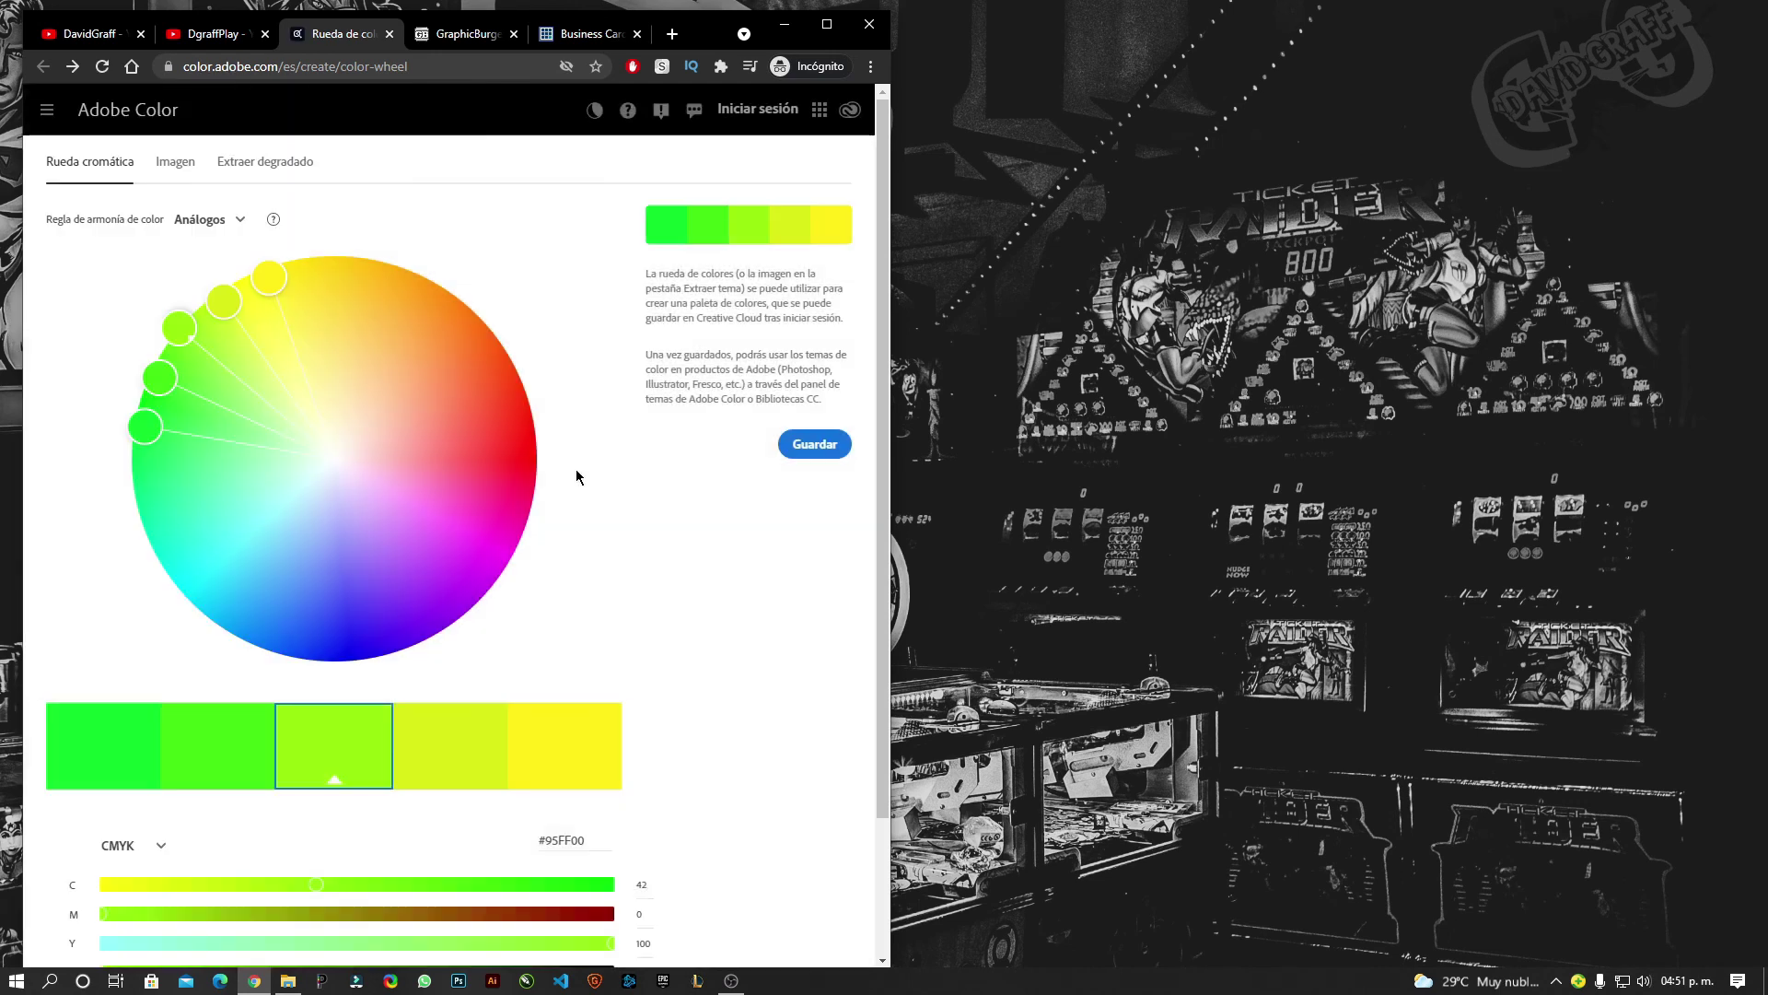
click(812, 444)
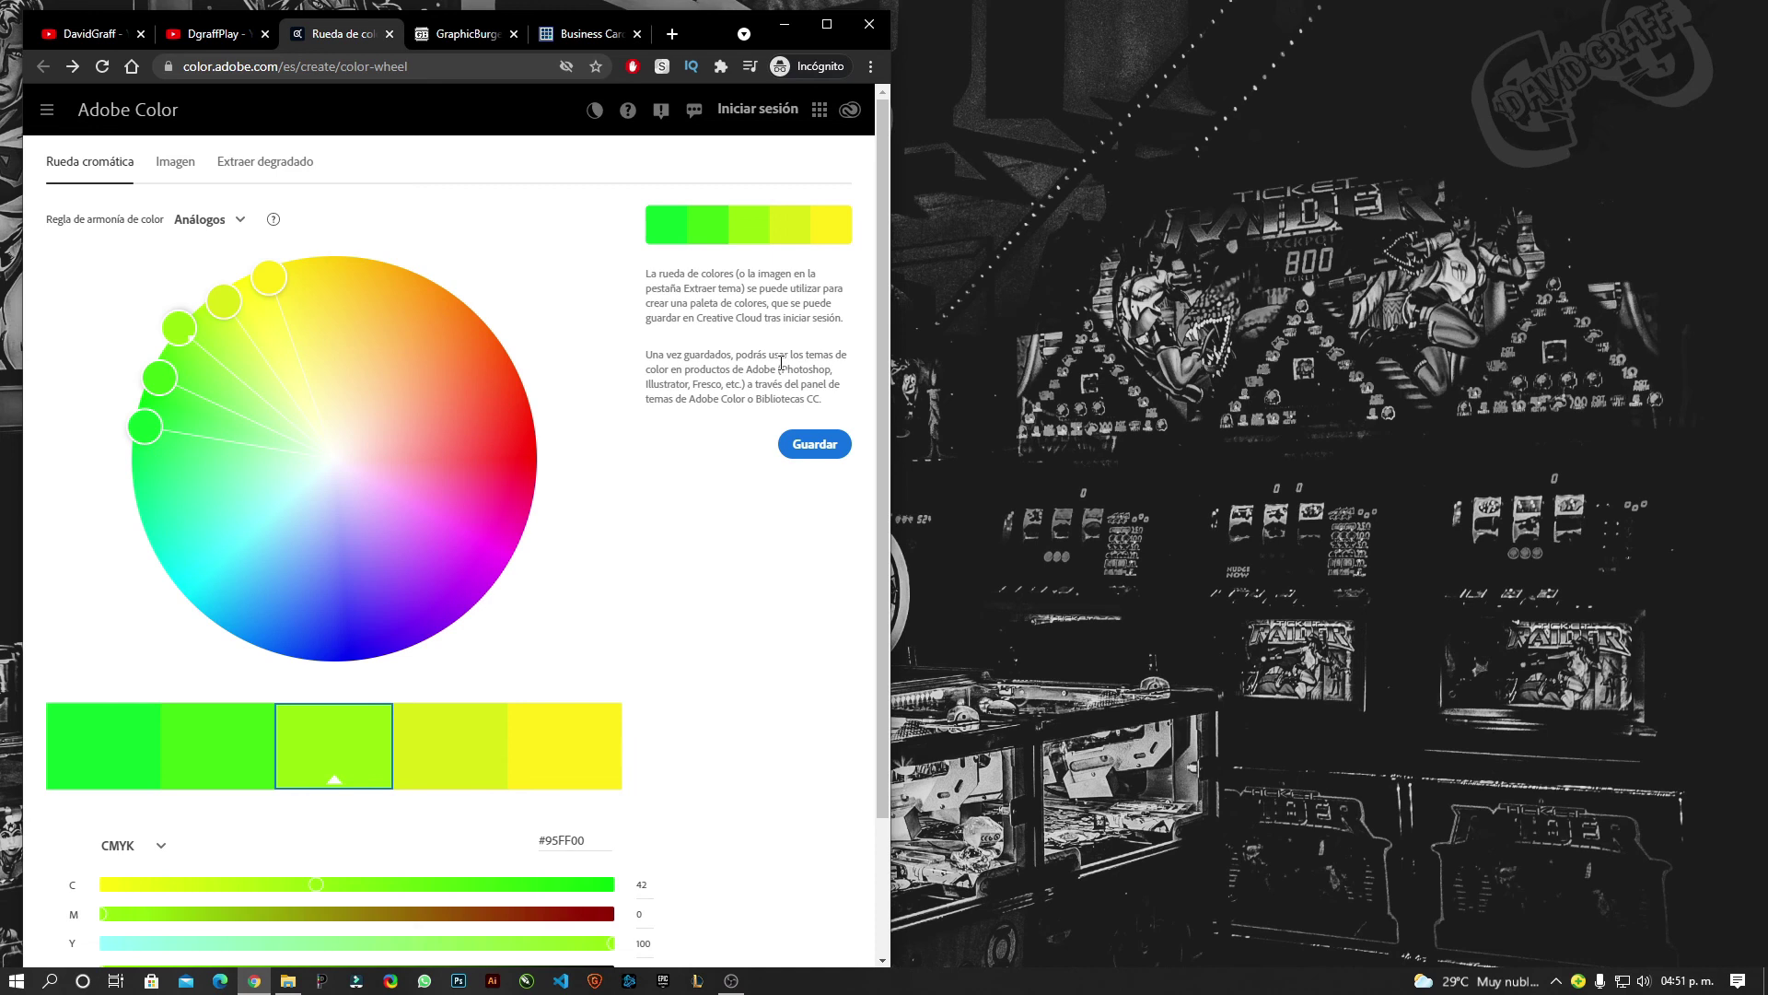
drag(691, 385, 663, 407)
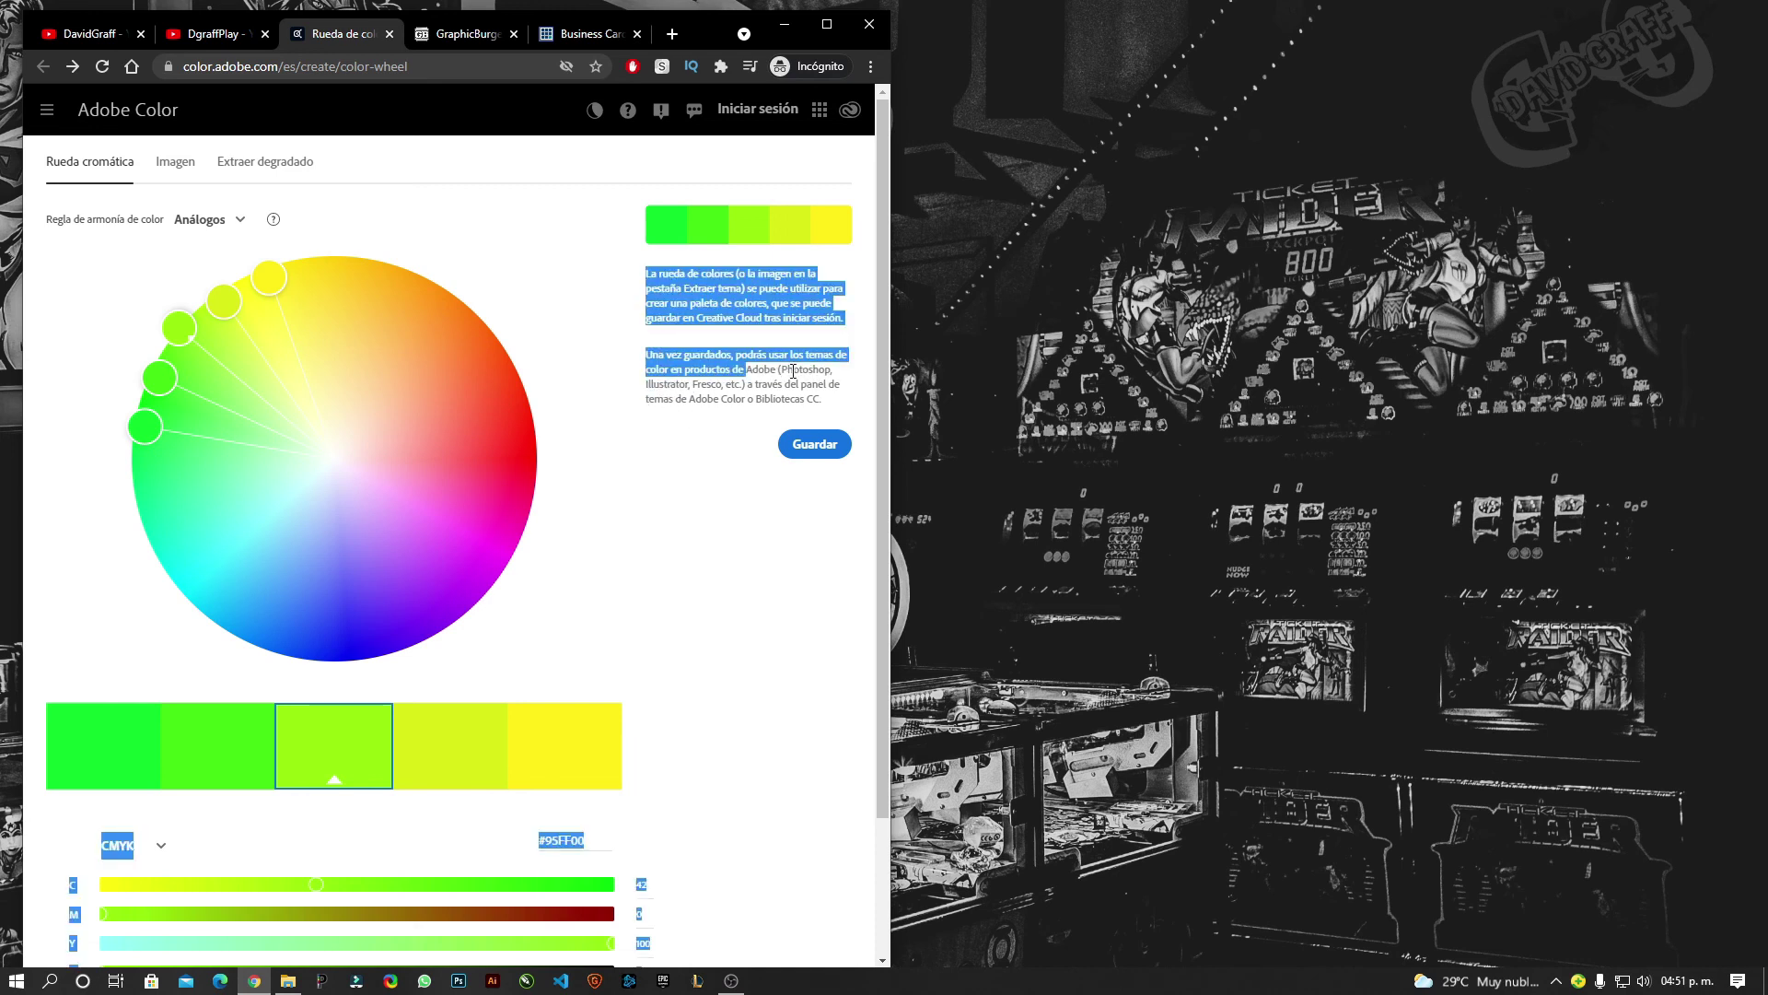
click(624, 444)
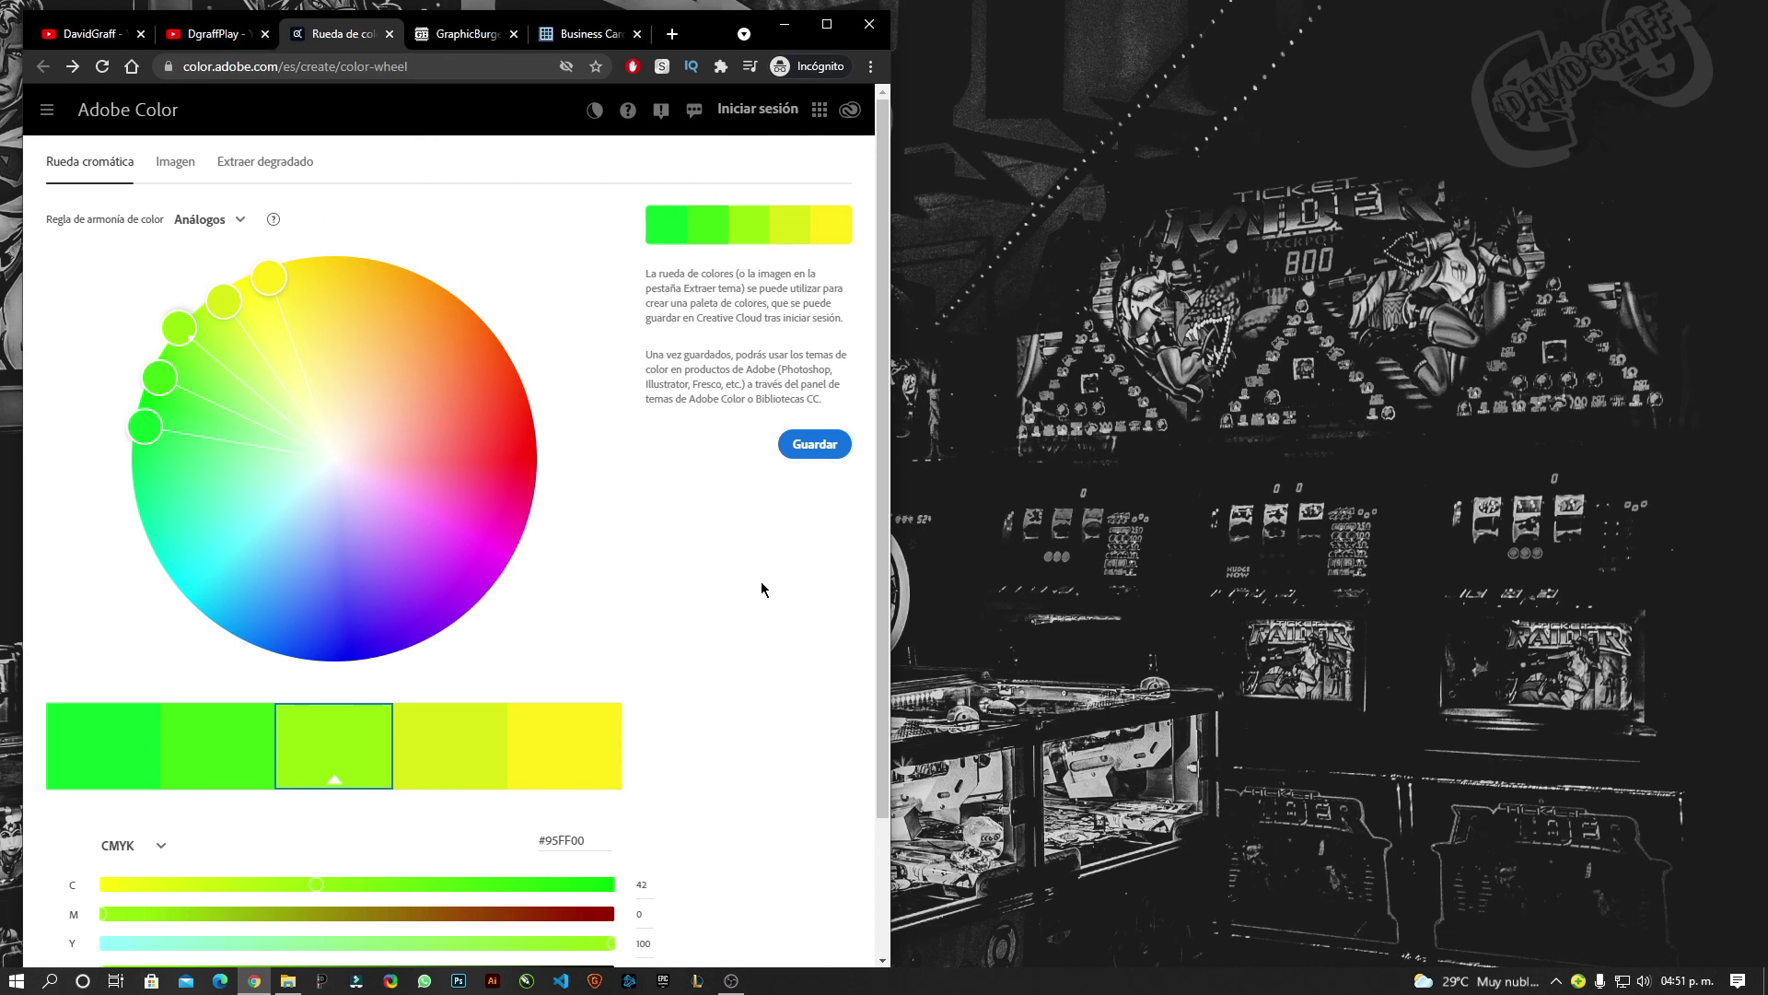
click(462, 34)
click(341, 34)
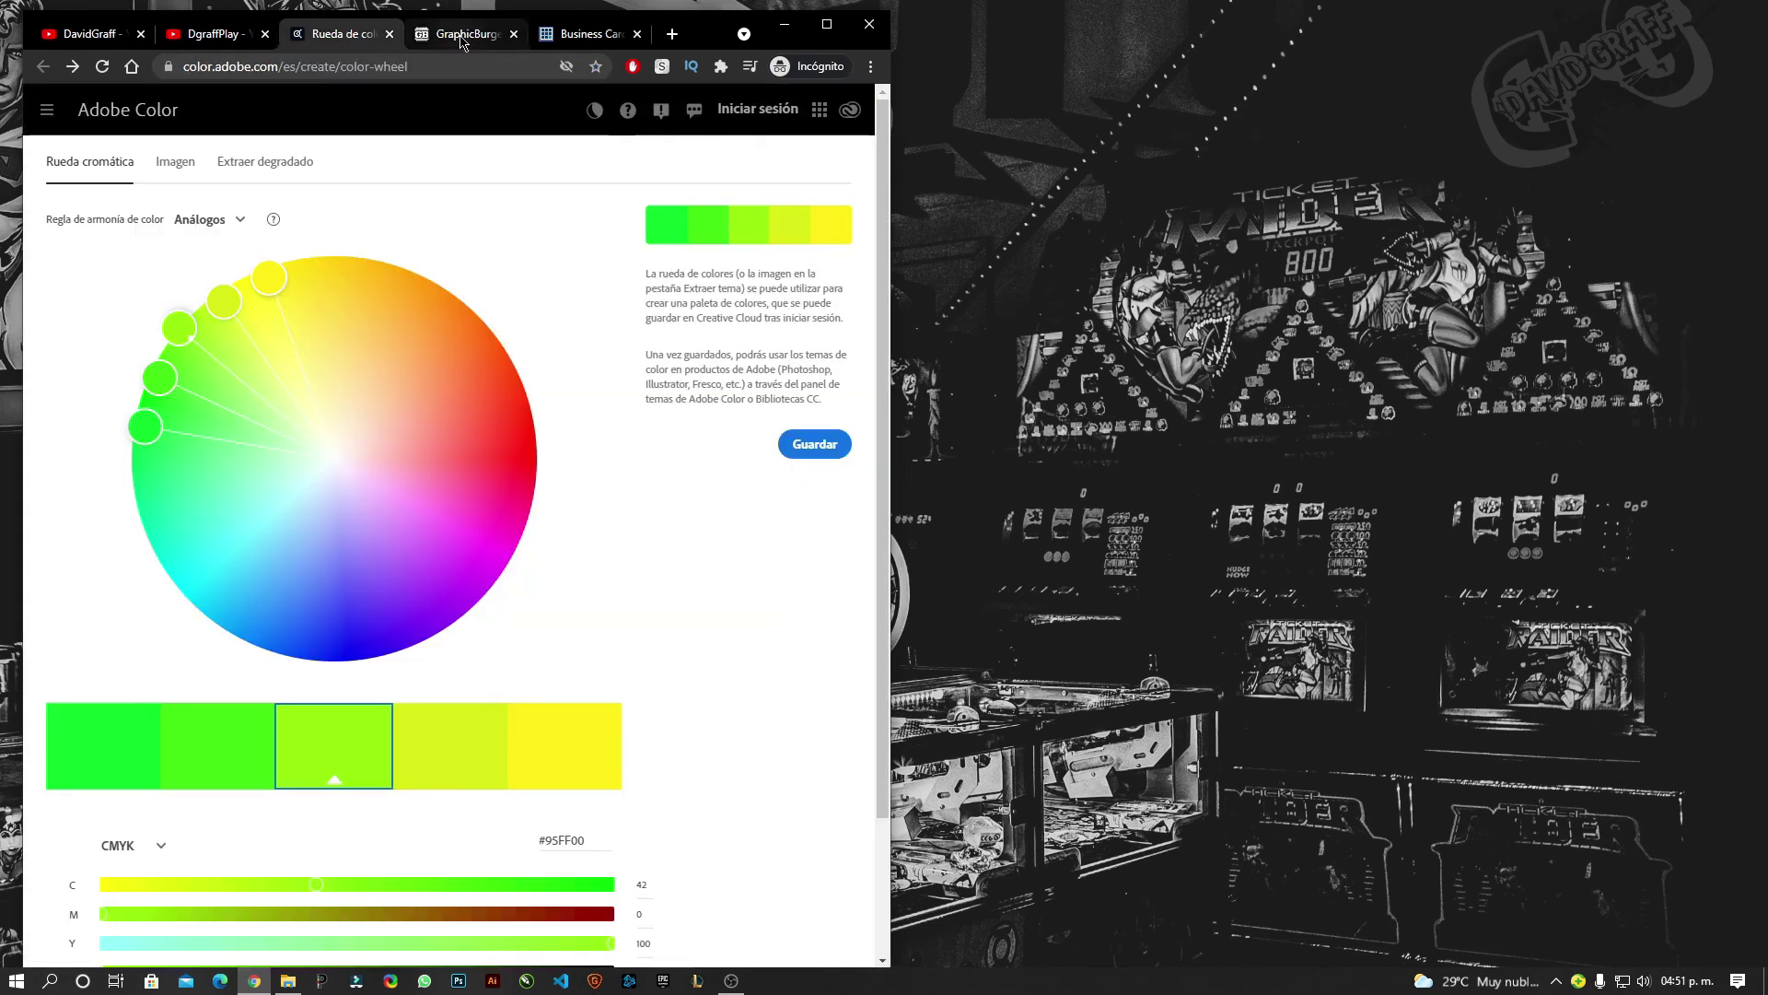
Check the GraphicBurger and Business Card tabs, then minimise Chrome to reveal the desktop.
click(465, 35)
click(550, 37)
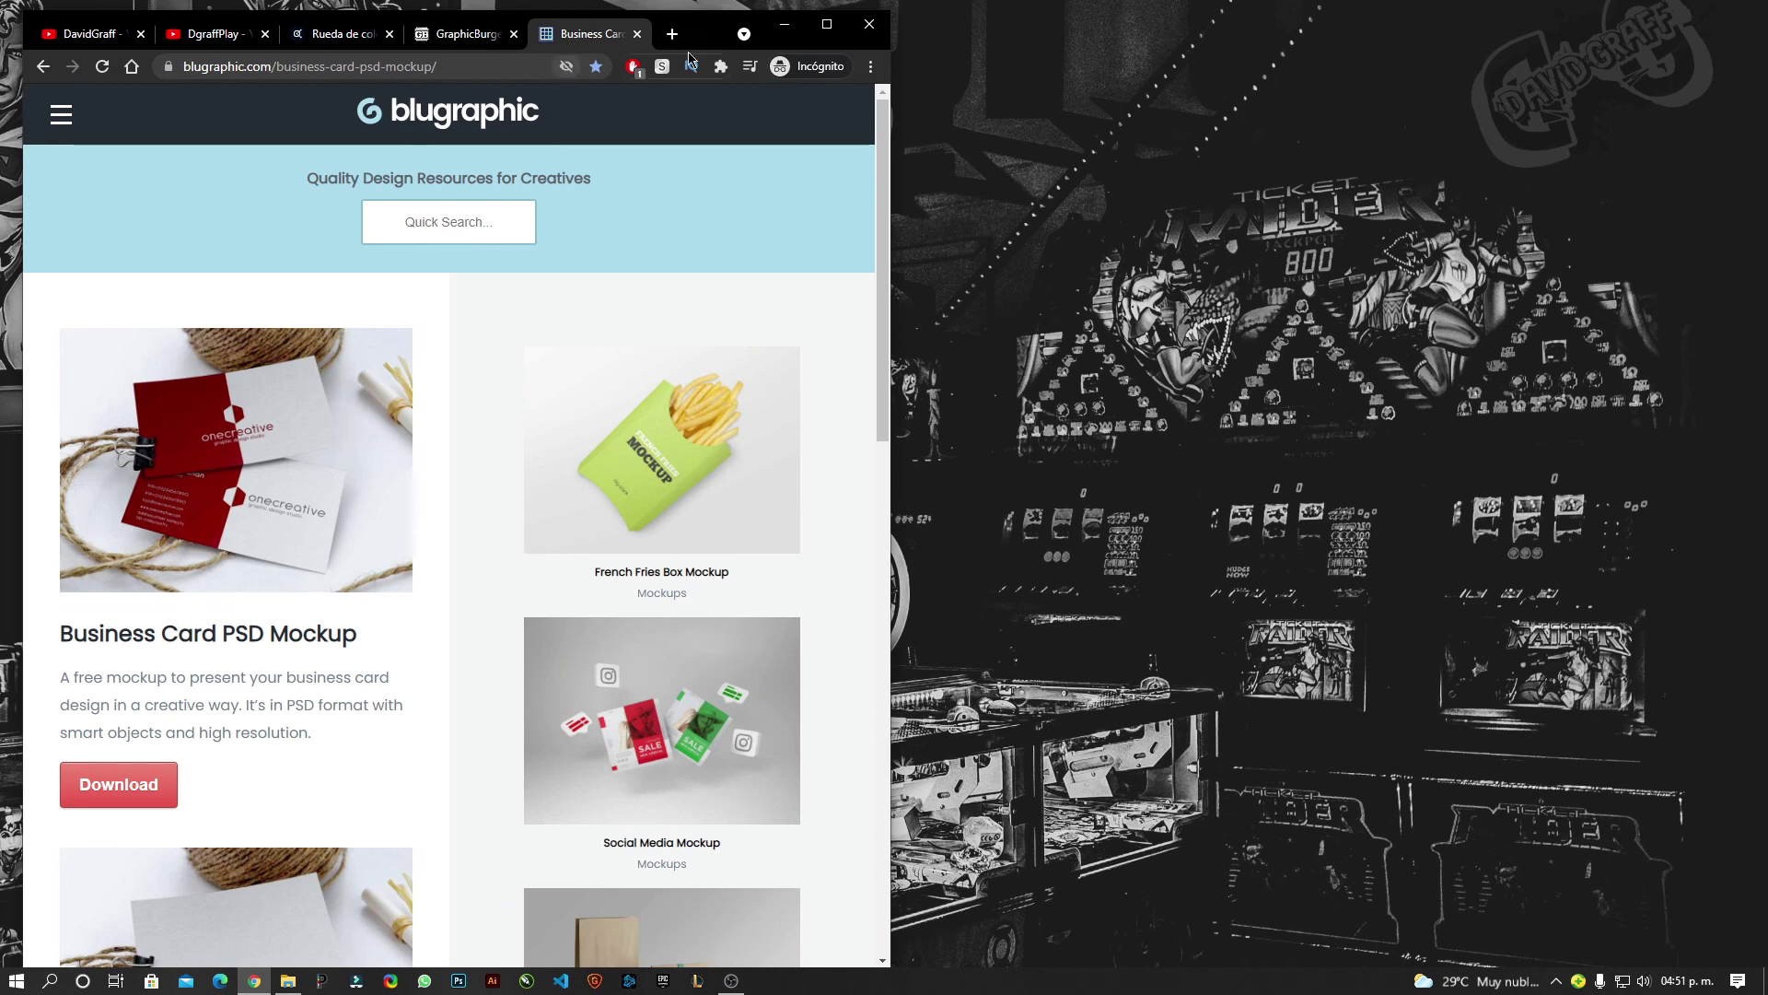
click(784, 27)
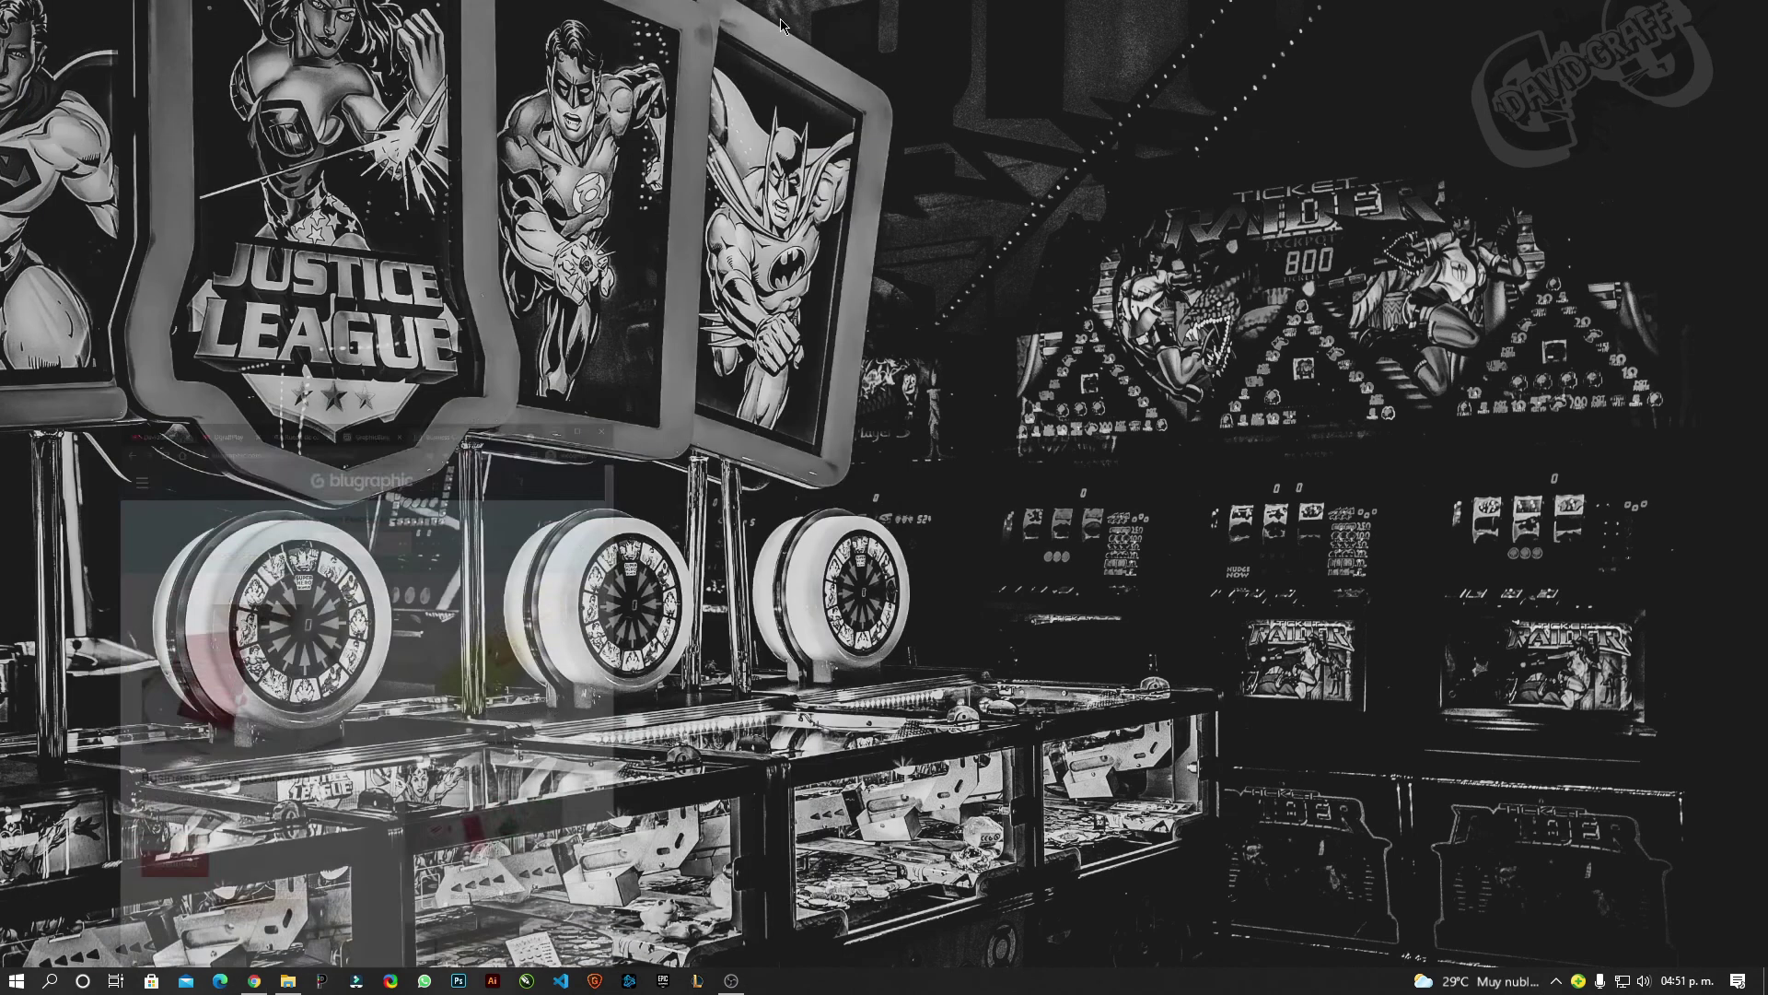